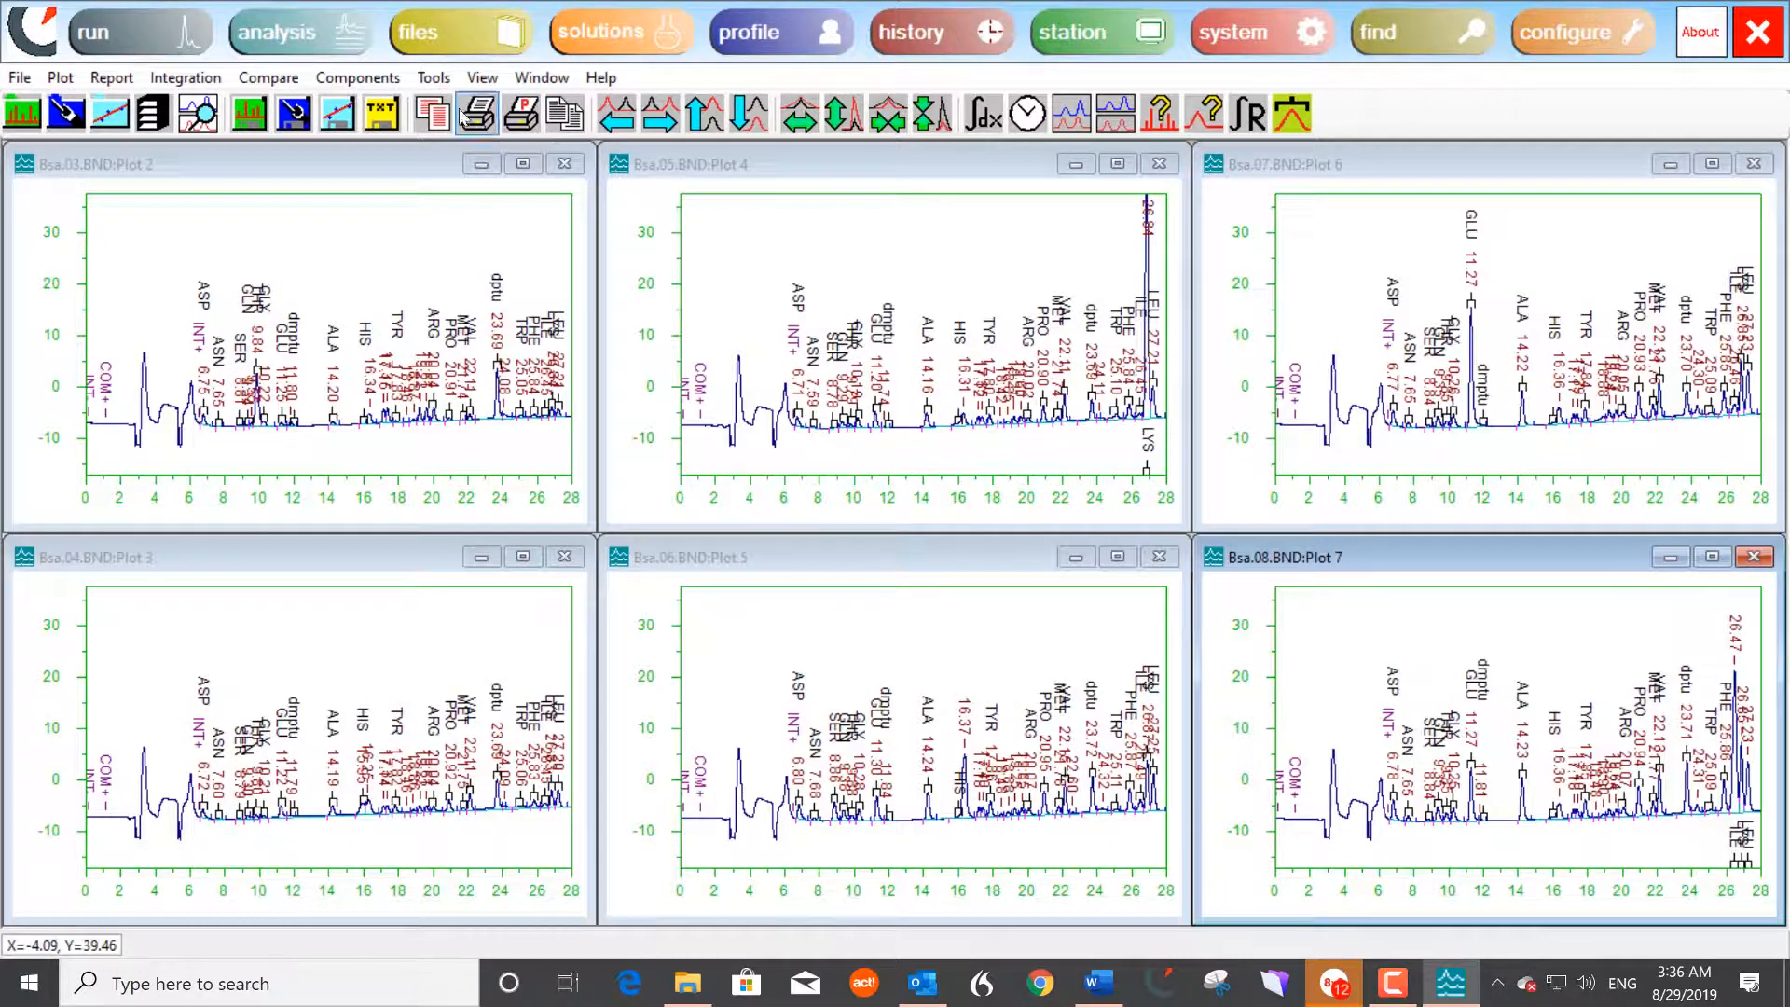
pyautogui.click(297, 82)
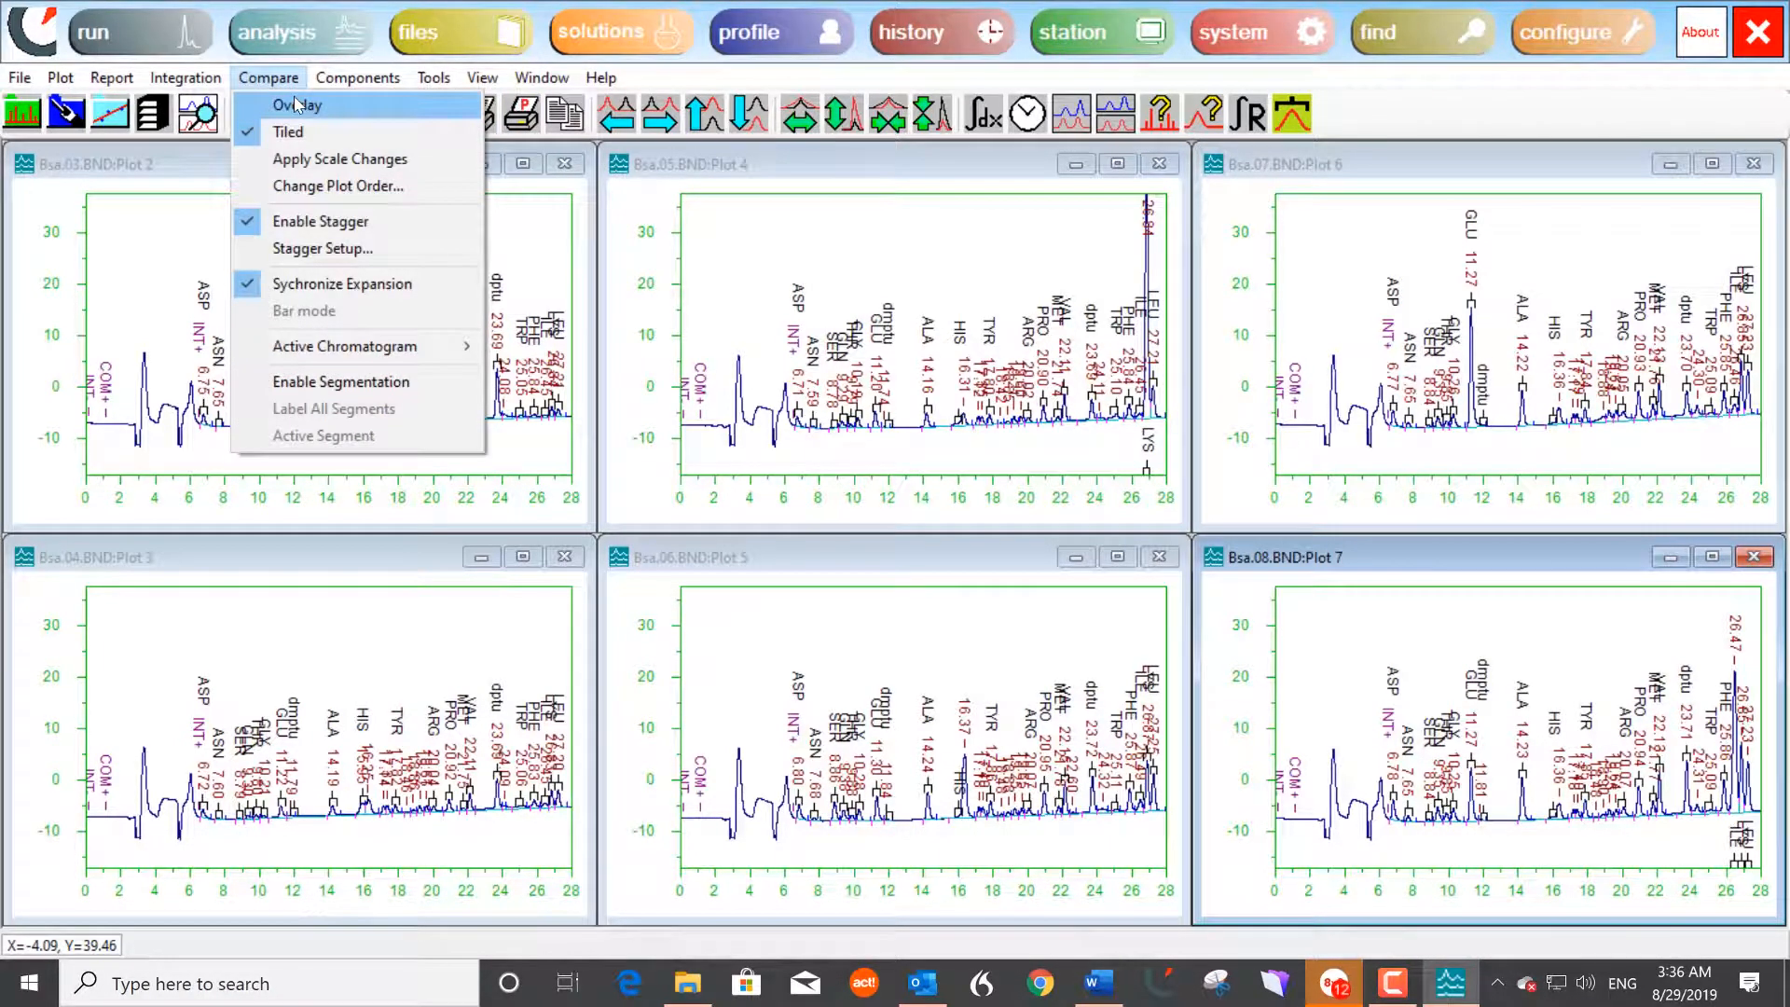
pyautogui.click(297, 105)
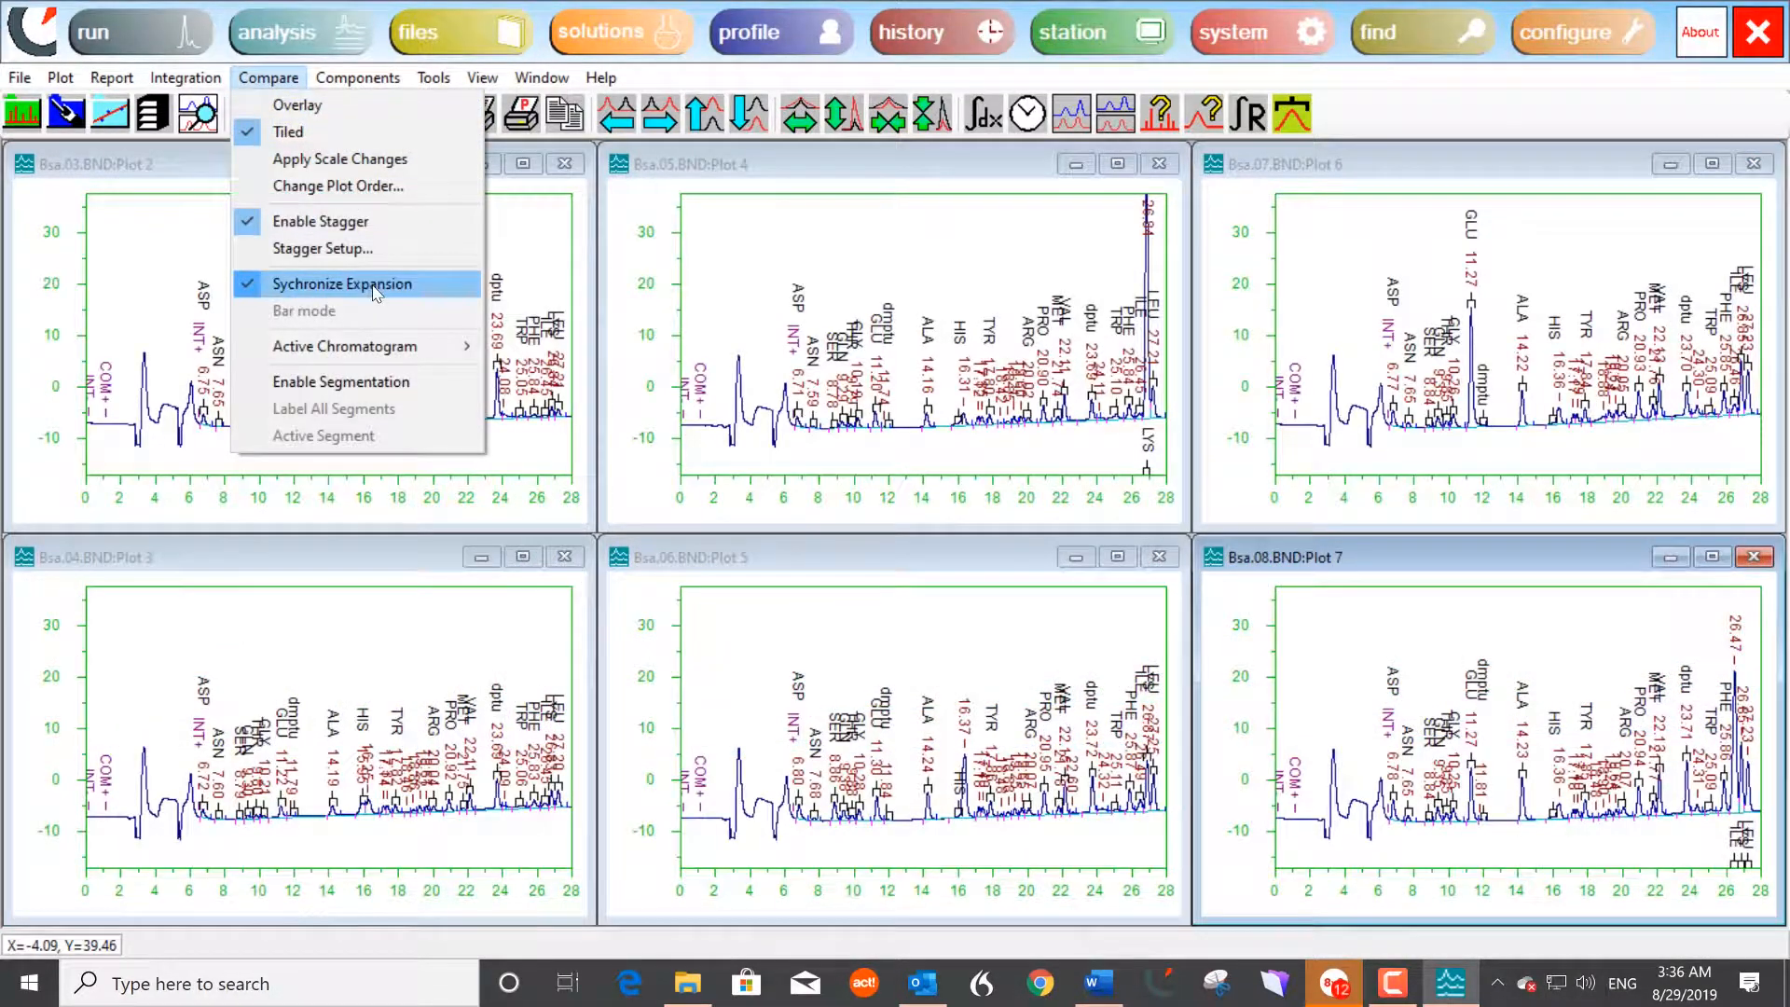
pyautogui.click(687, 359)
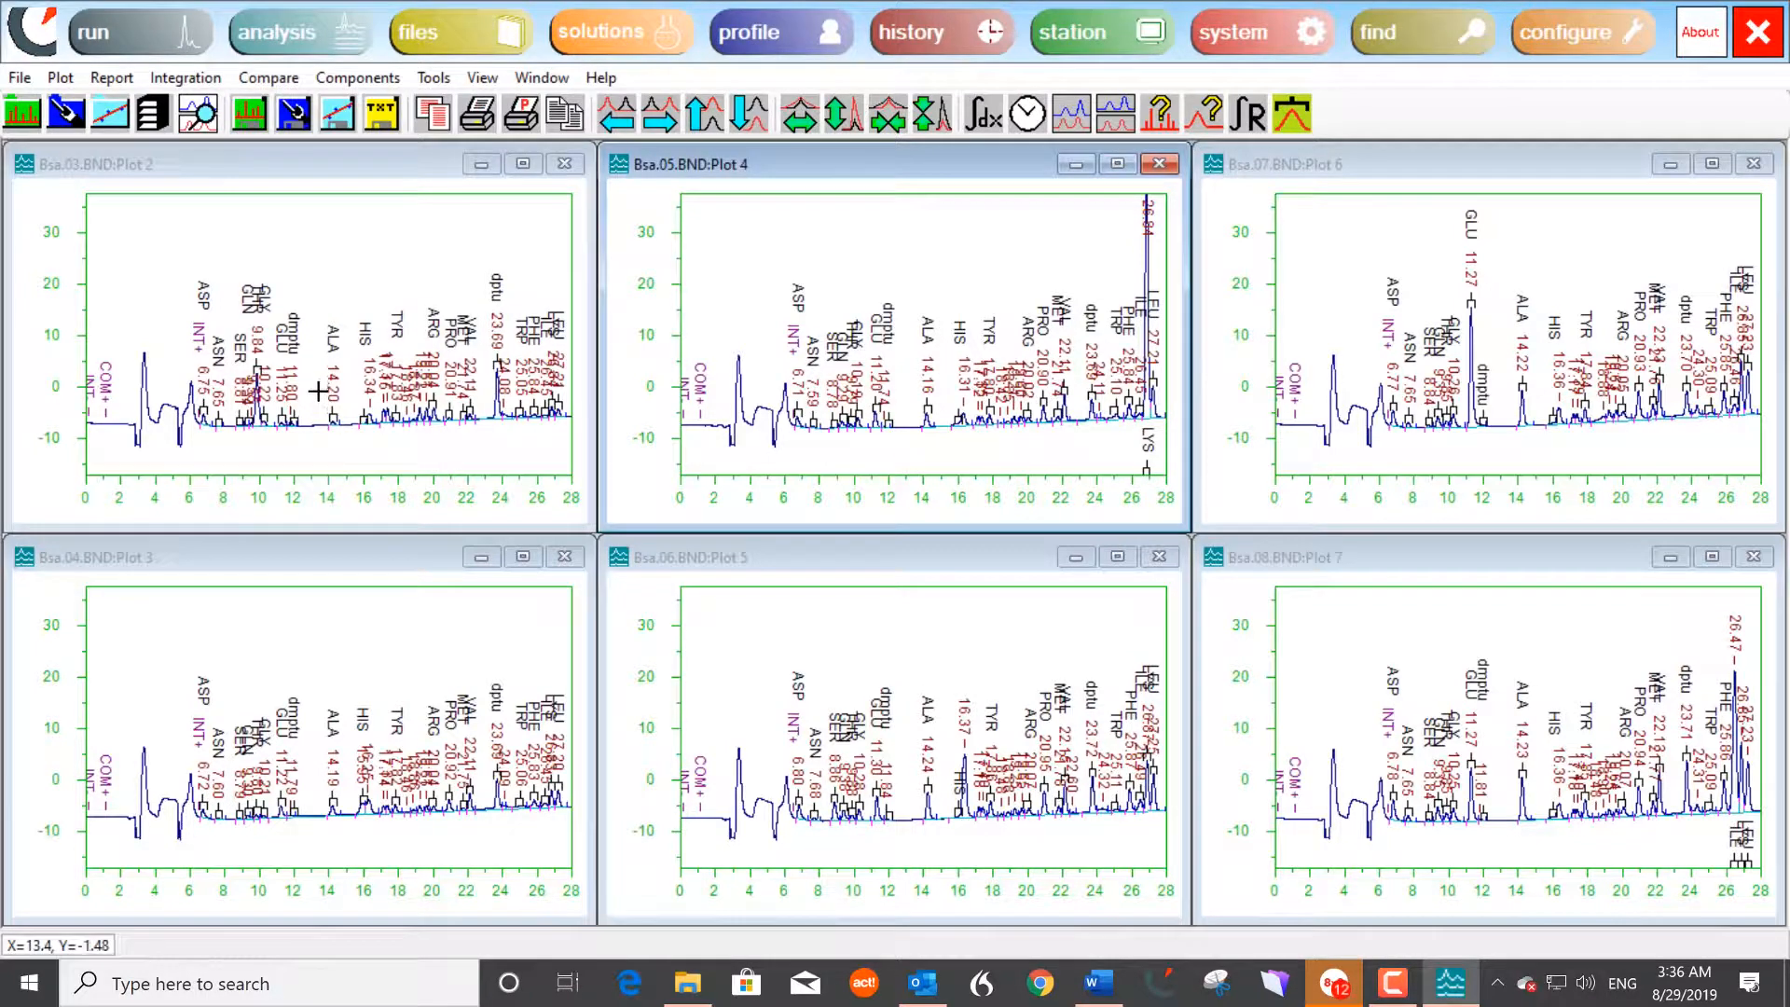
# Step: Zoom progressively into the Bsa.03.BND chromatogram around the small peaks after TYR, at about 17.6 to 19.1 minutes
pyautogui.moveTo(320, 347); pyautogui.dragTo(464, 436)
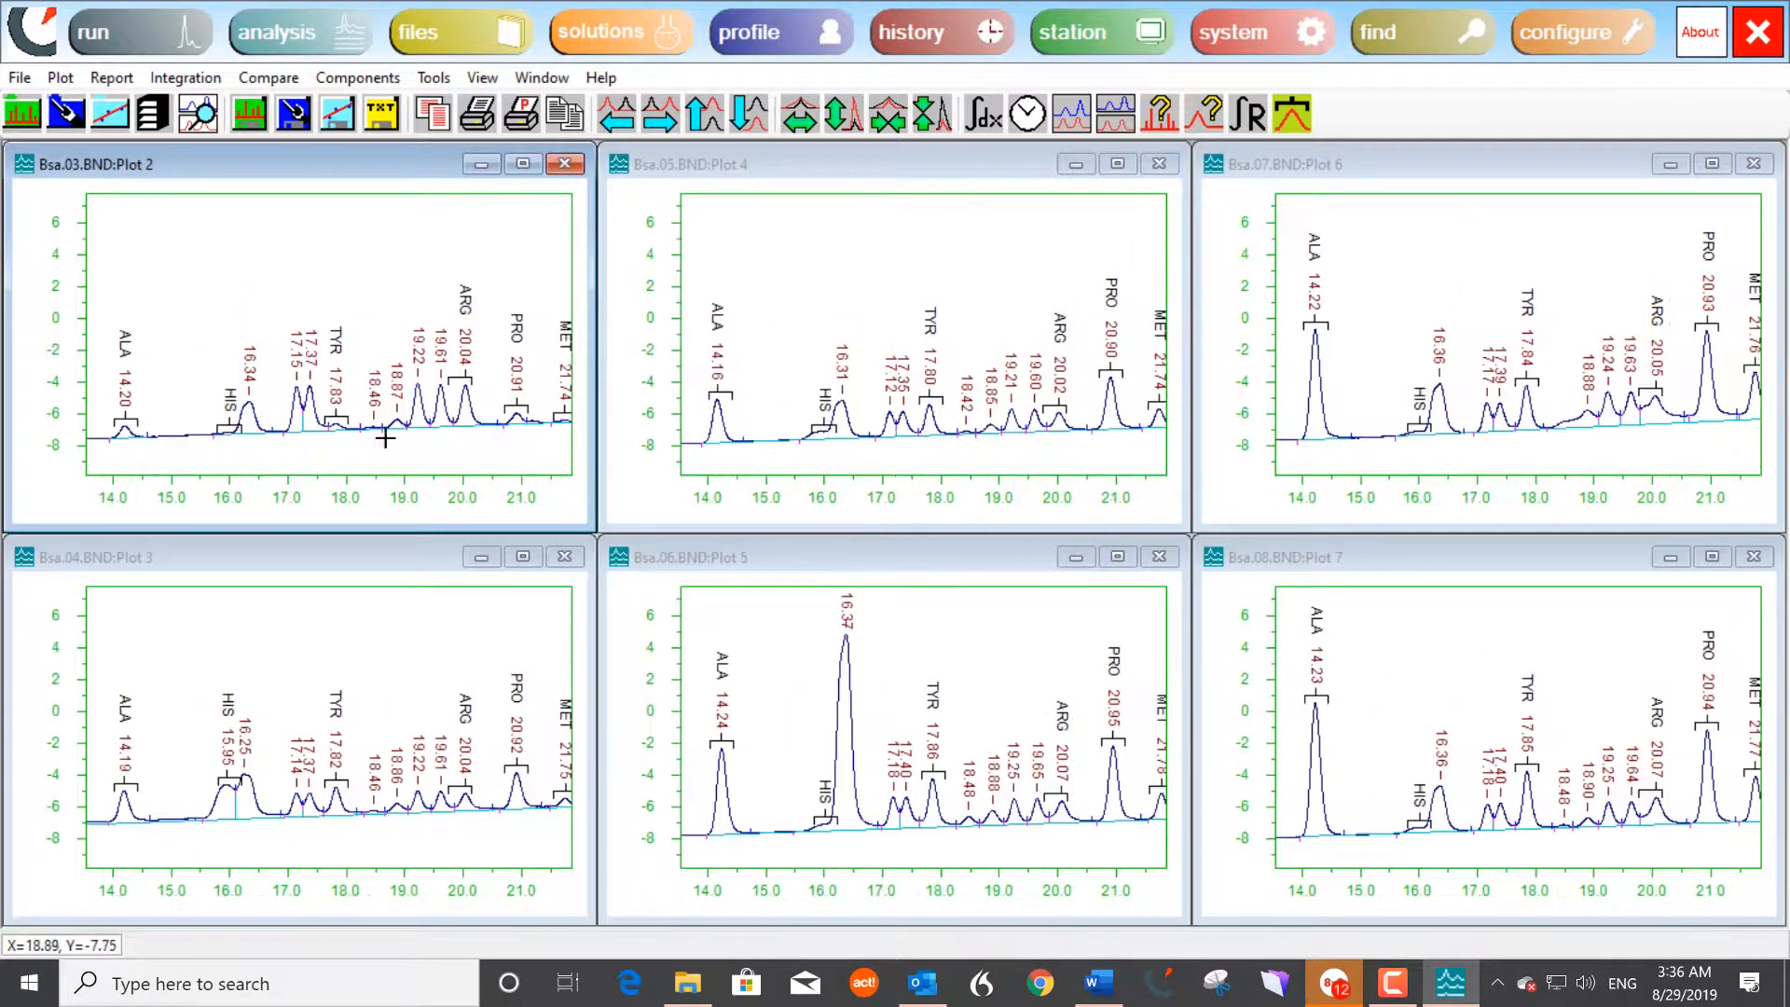
pyautogui.moveTo(283, 371); pyautogui.dragTo(492, 447)
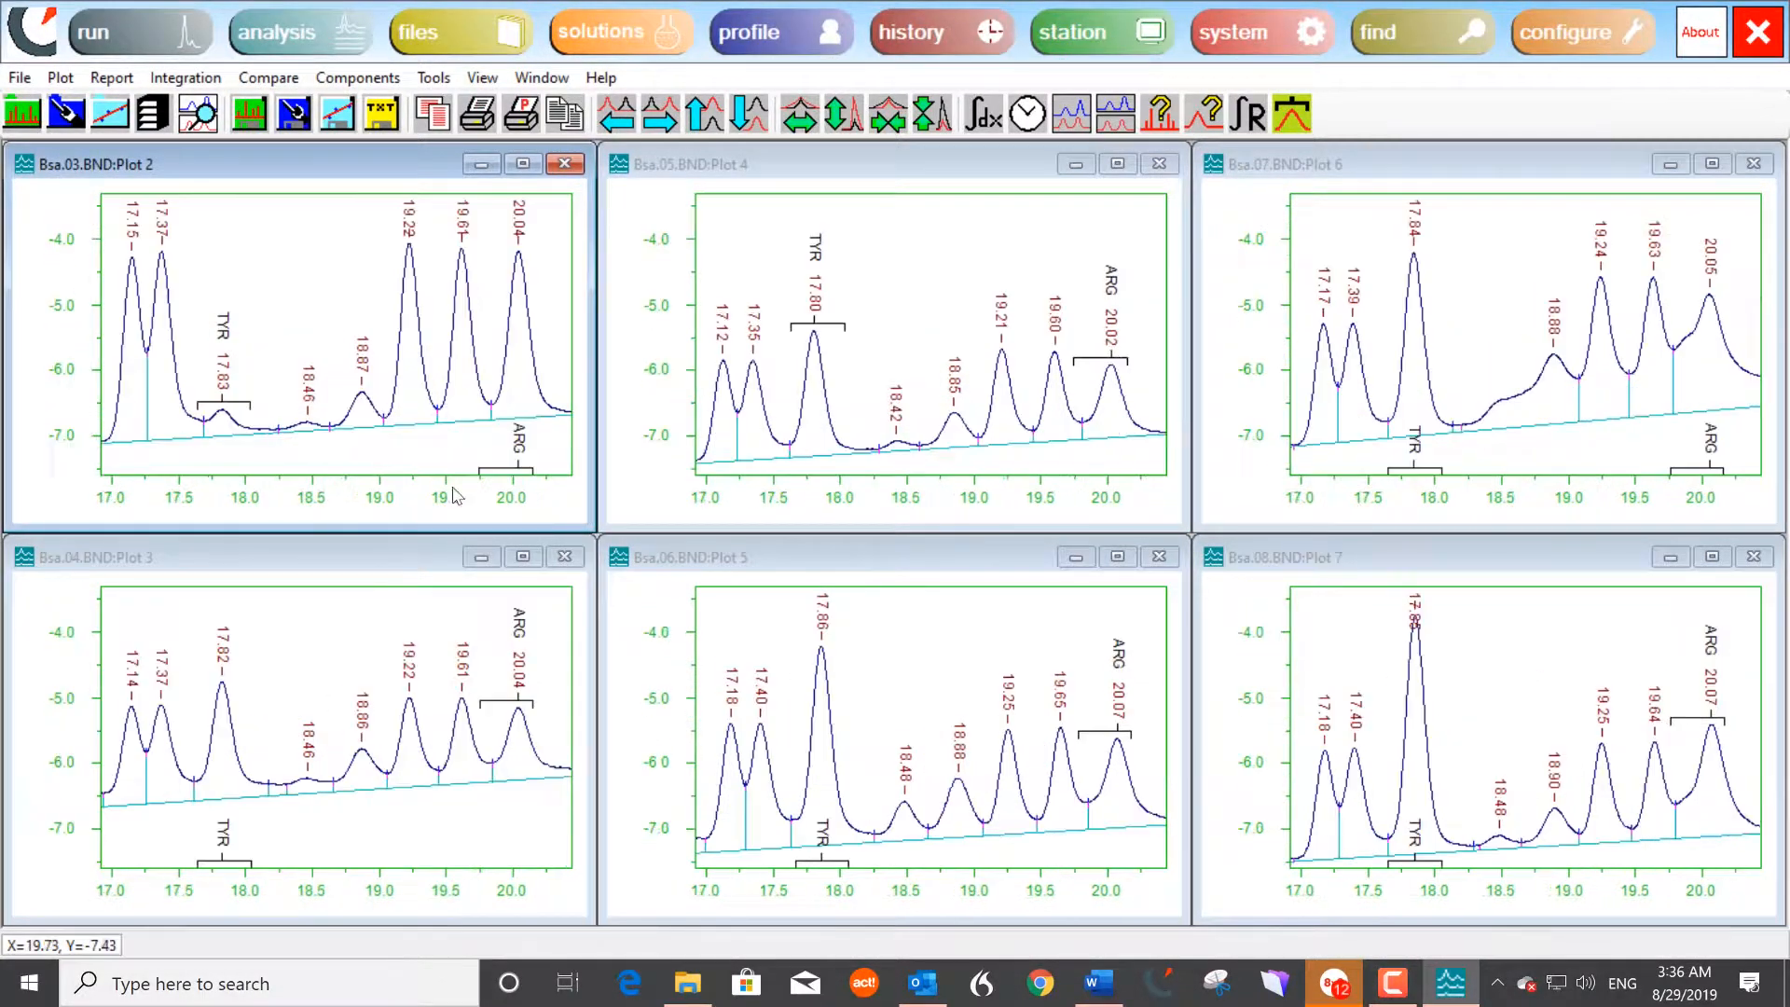
pyautogui.moveTo(189, 336); pyautogui.dragTo(358, 404)
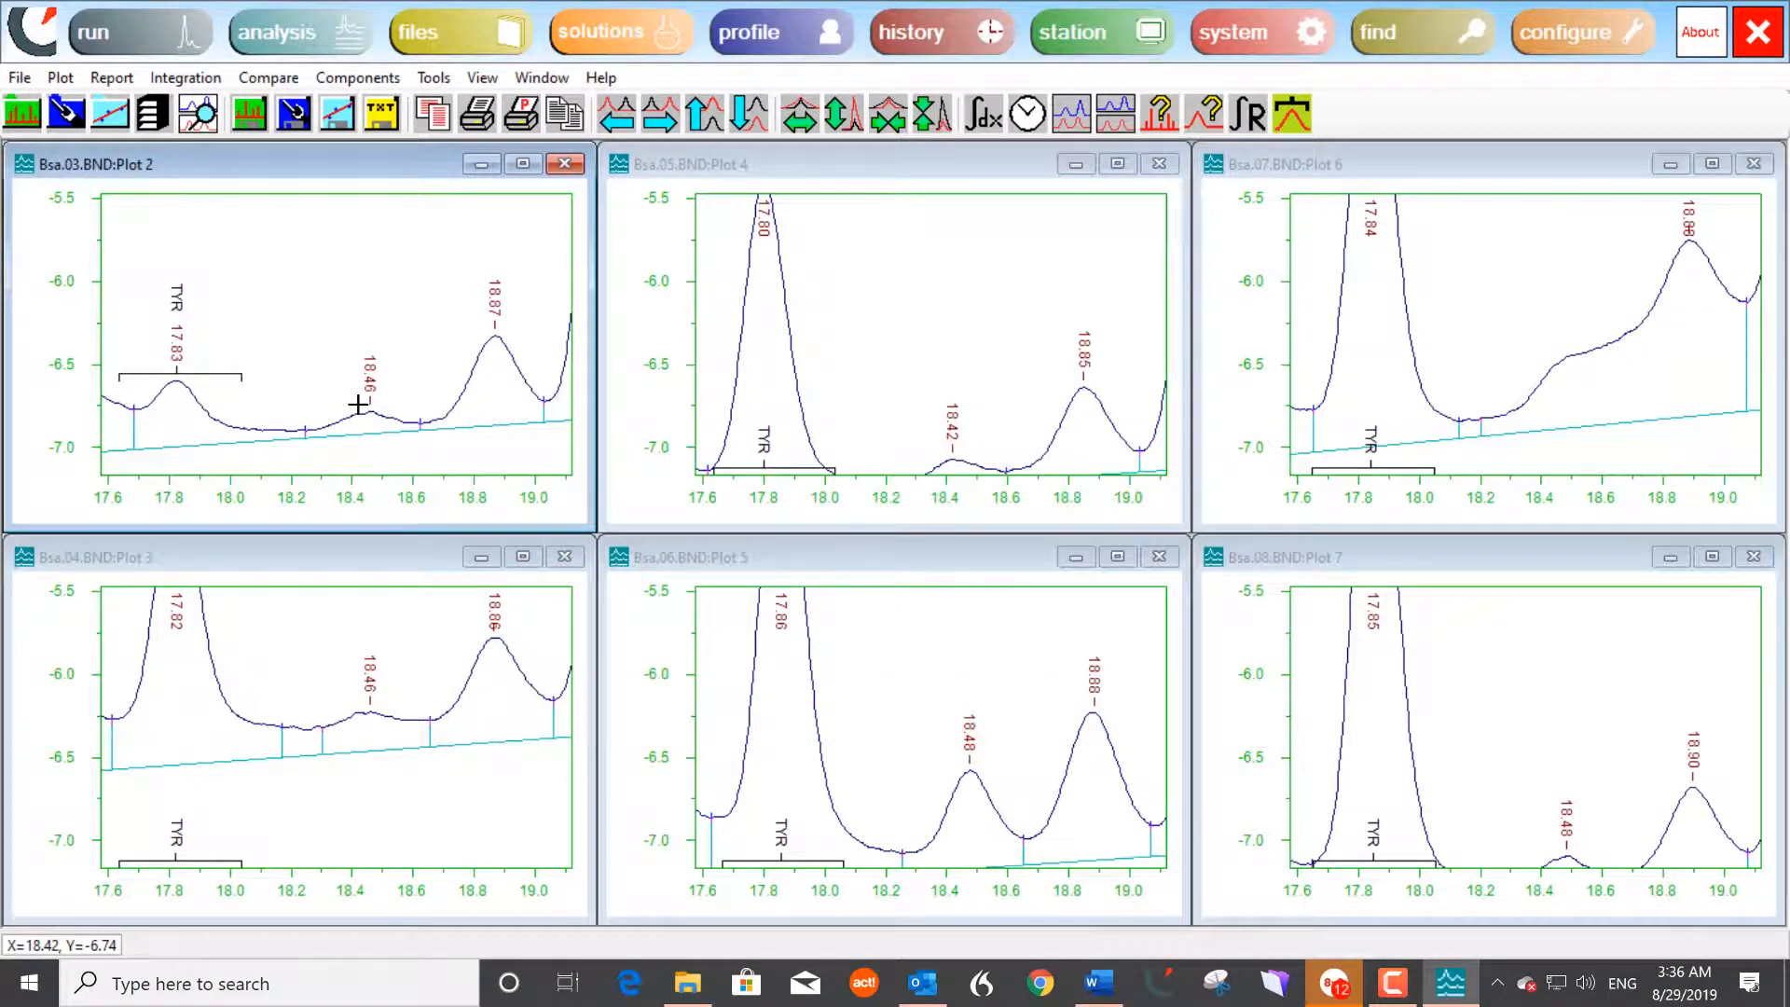
# Step: Step back through the previous expansions and restore the original scale of the tiled chromatograms
pyautogui.press('BackSpace')
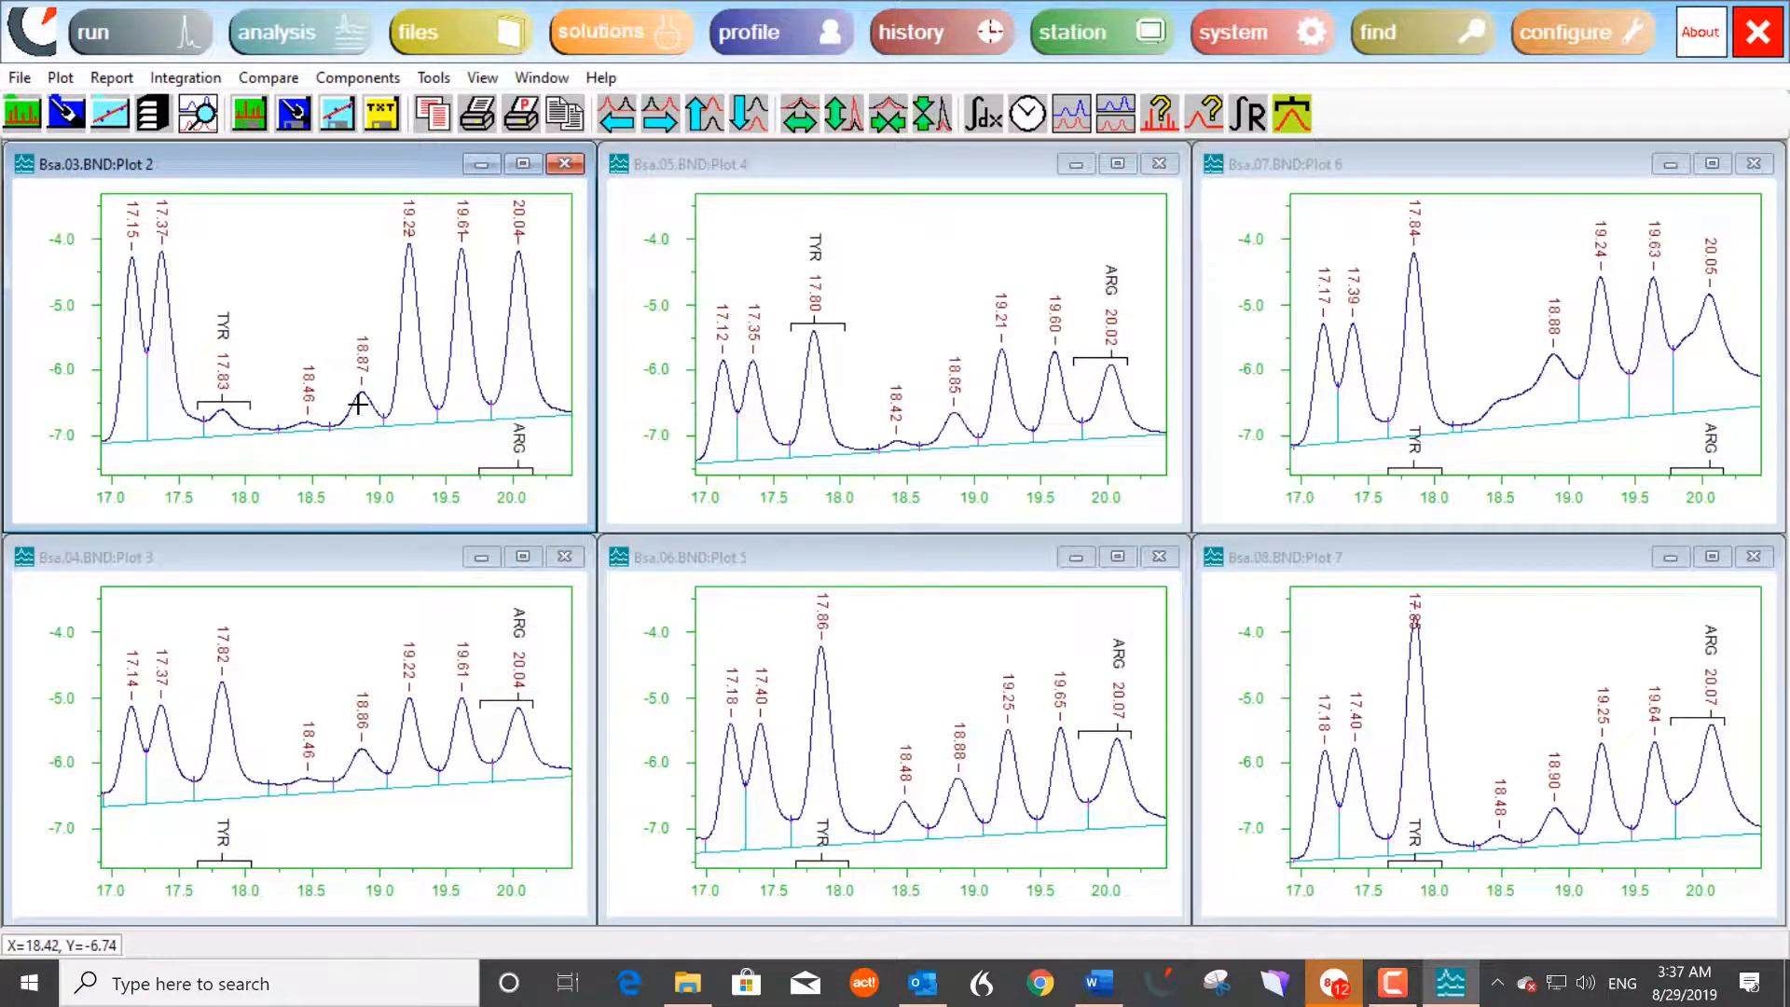
pyautogui.press('BackSpace')
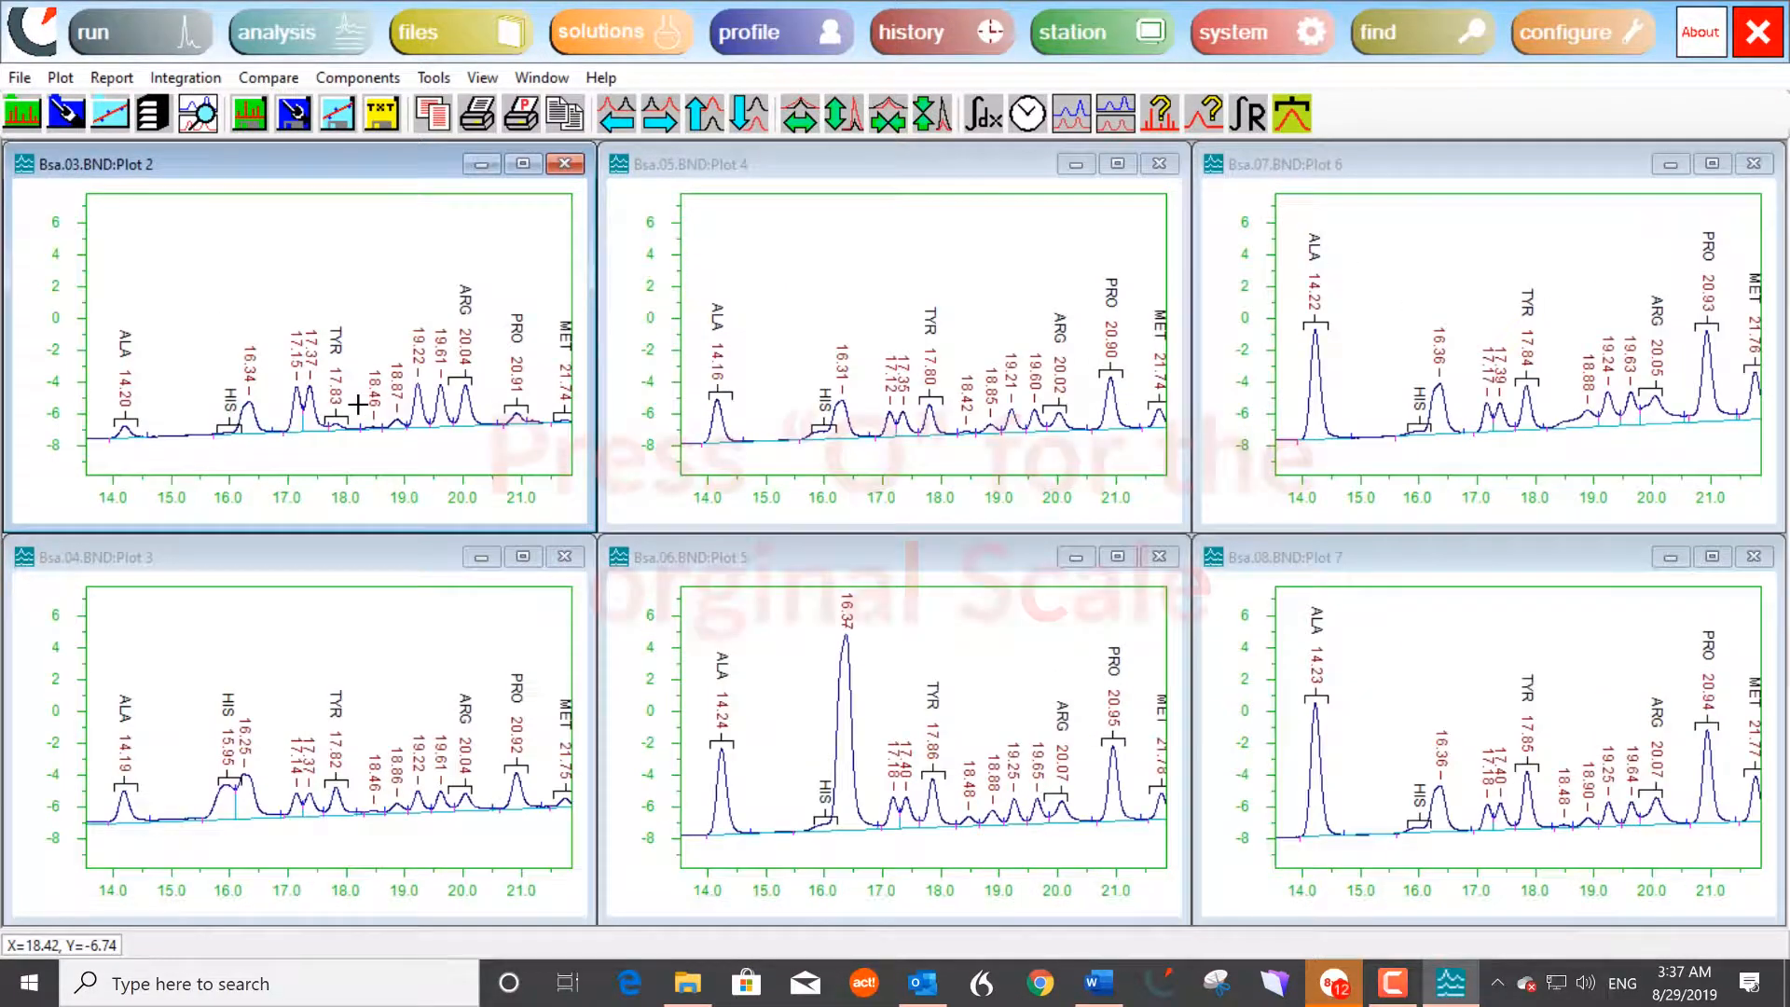
pyautogui.press('o')
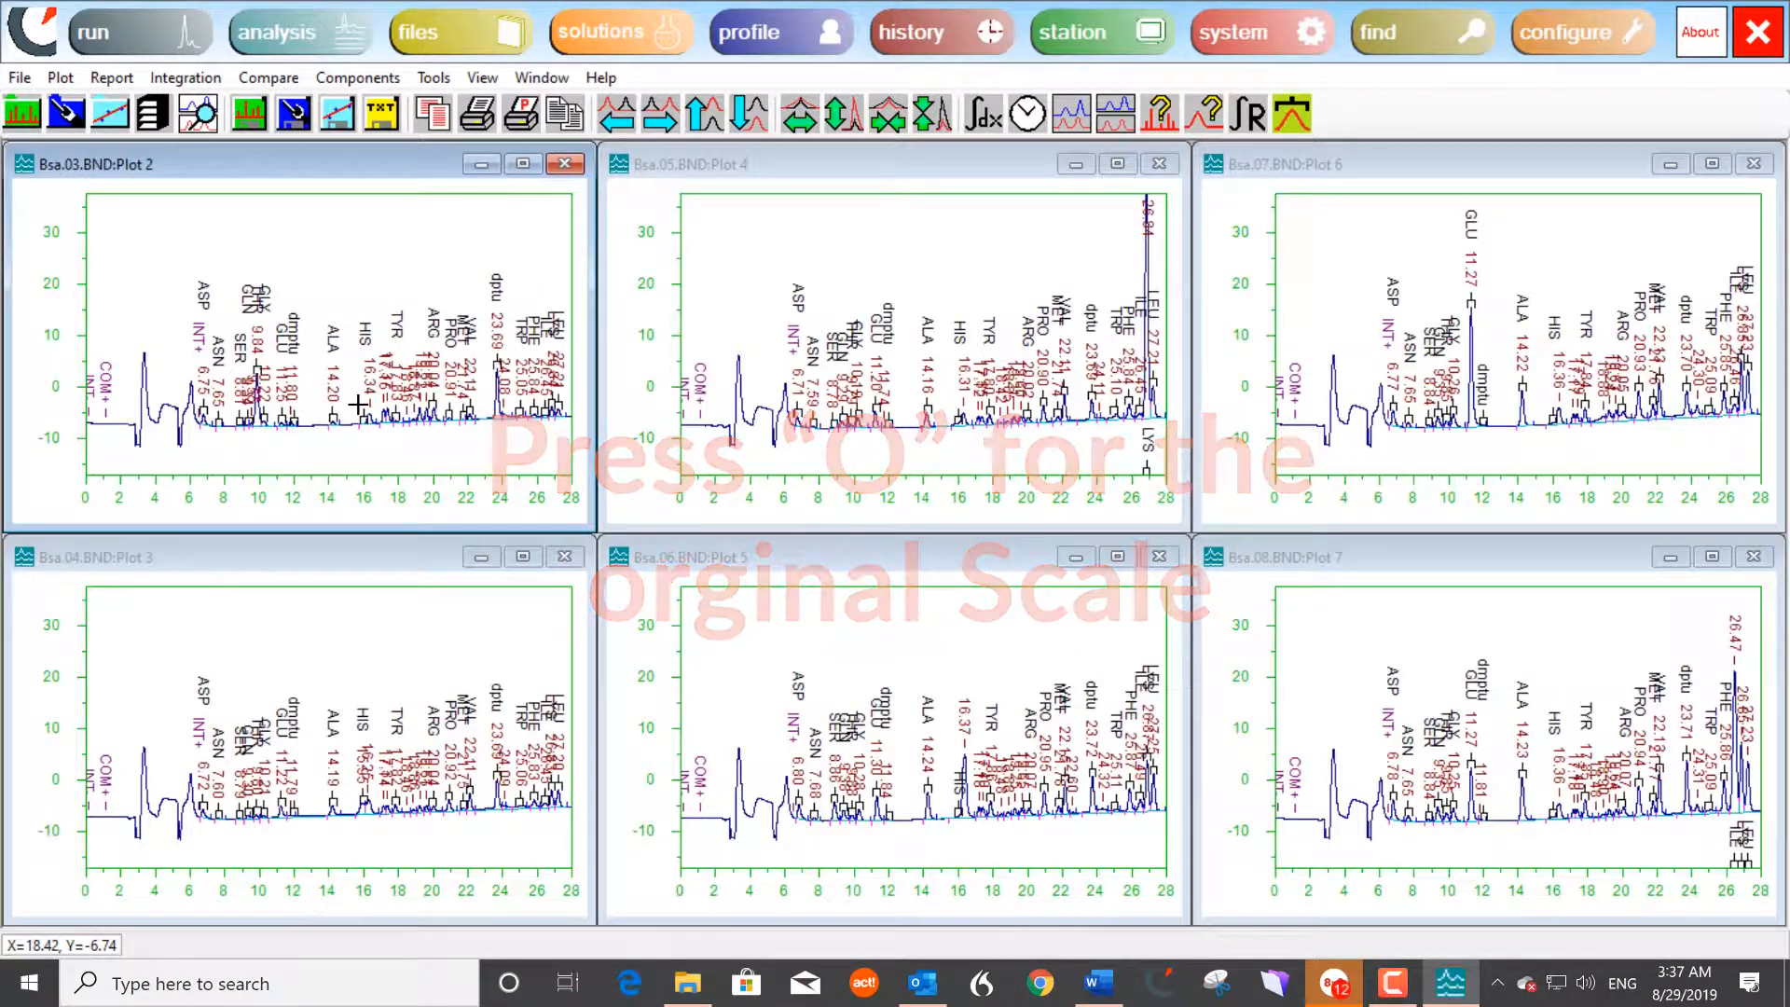
# Step: Use the expansion map to view about 8 to 14 minutes in all plots and shift the expansion to about 17 to 23 minutes
pyautogui.press('m')
pyautogui.moveTo(791, 129); pyautogui.dragTo(1525, 101)
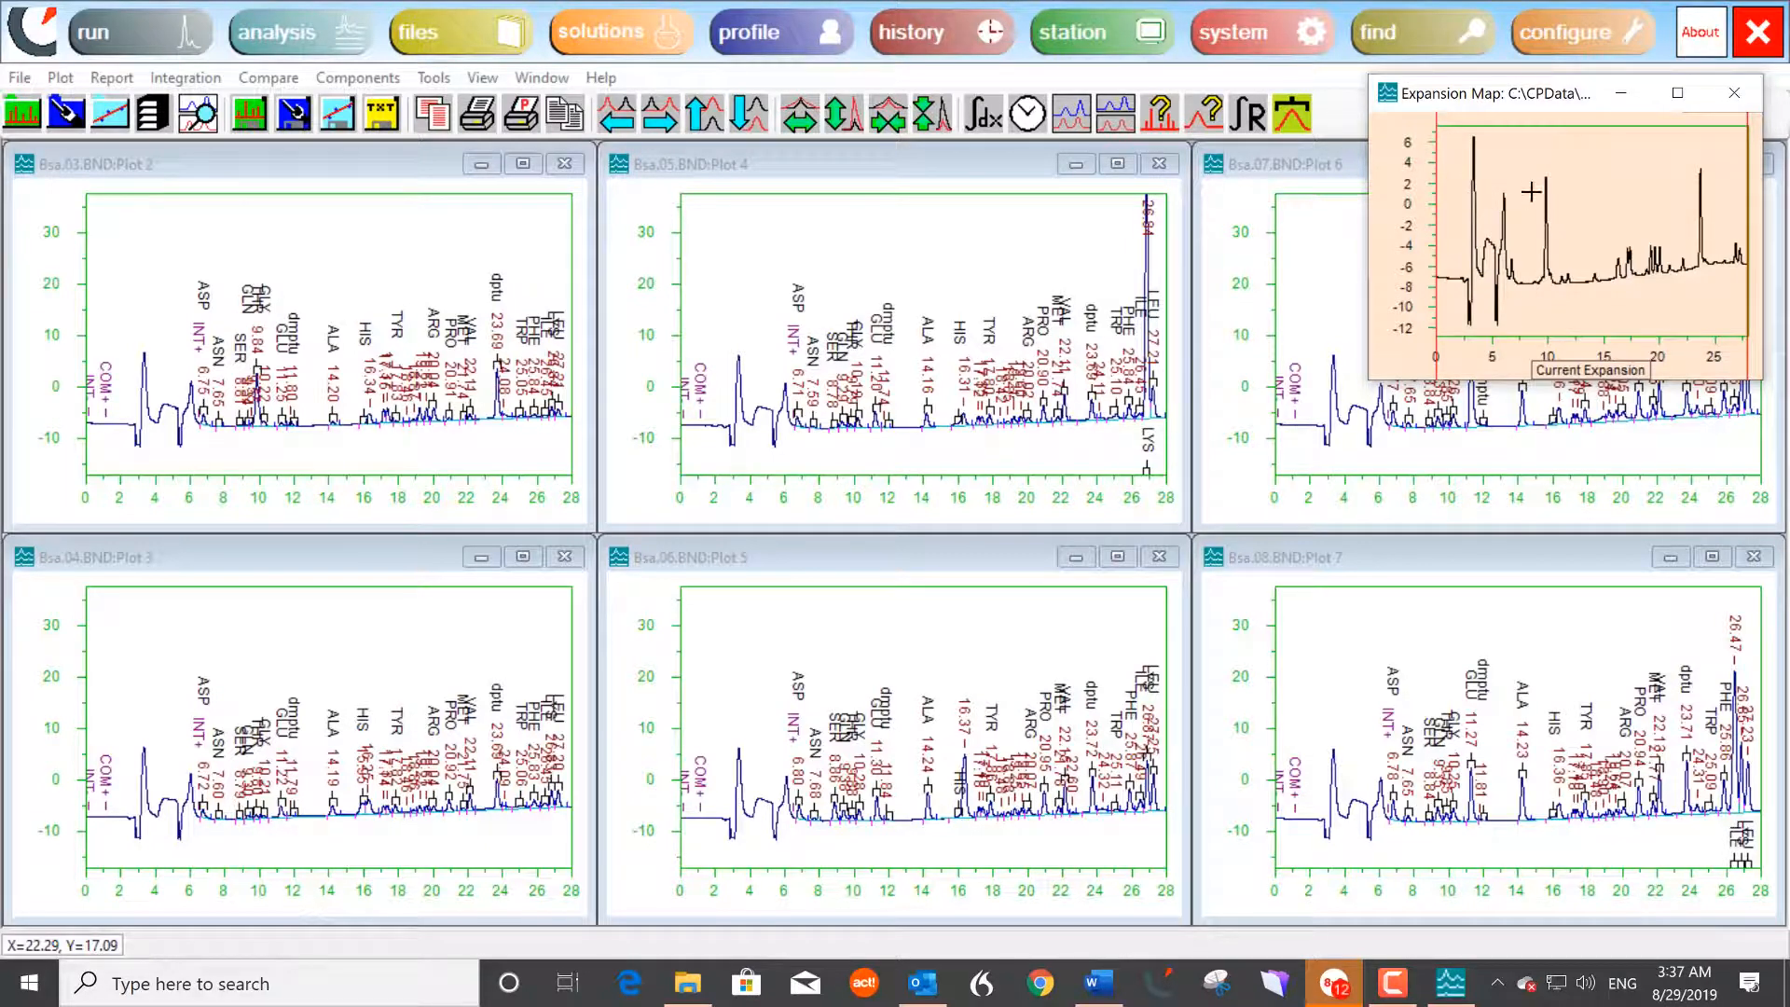
pyautogui.moveTo(1575, 302); pyautogui.dragTo(1597, 300)
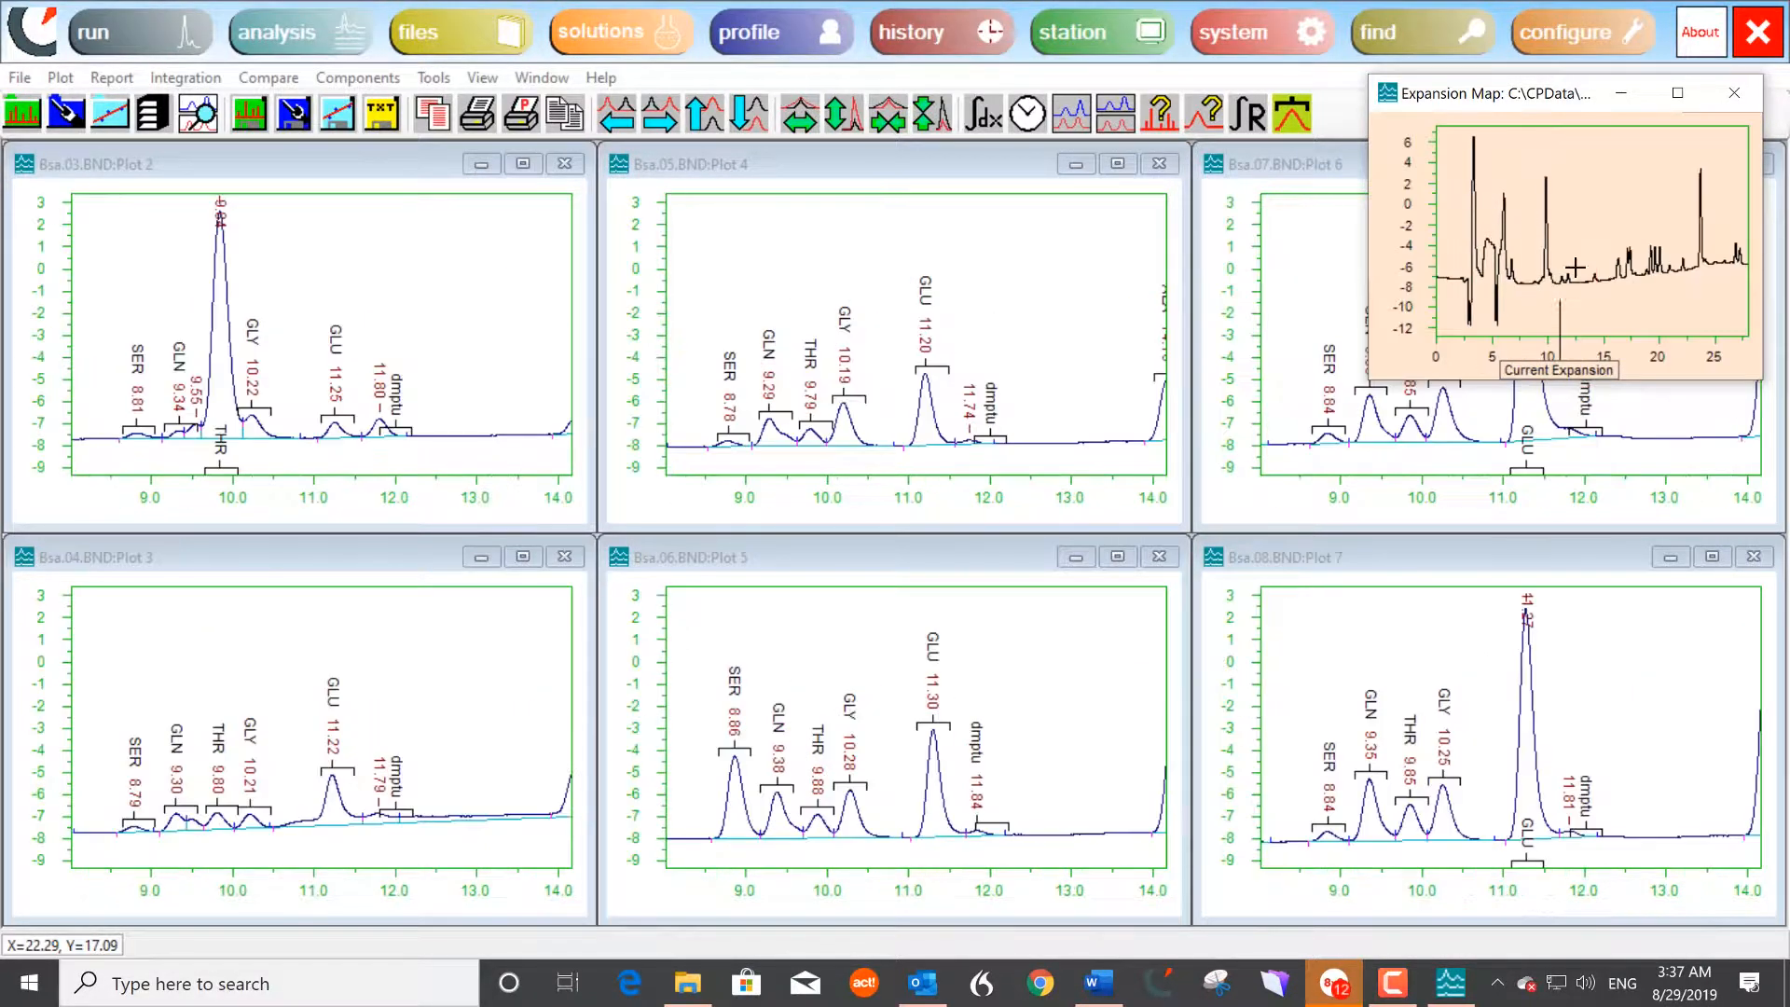
pyautogui.moveTo(1545, 375); pyautogui.dragTo(1651, 375)
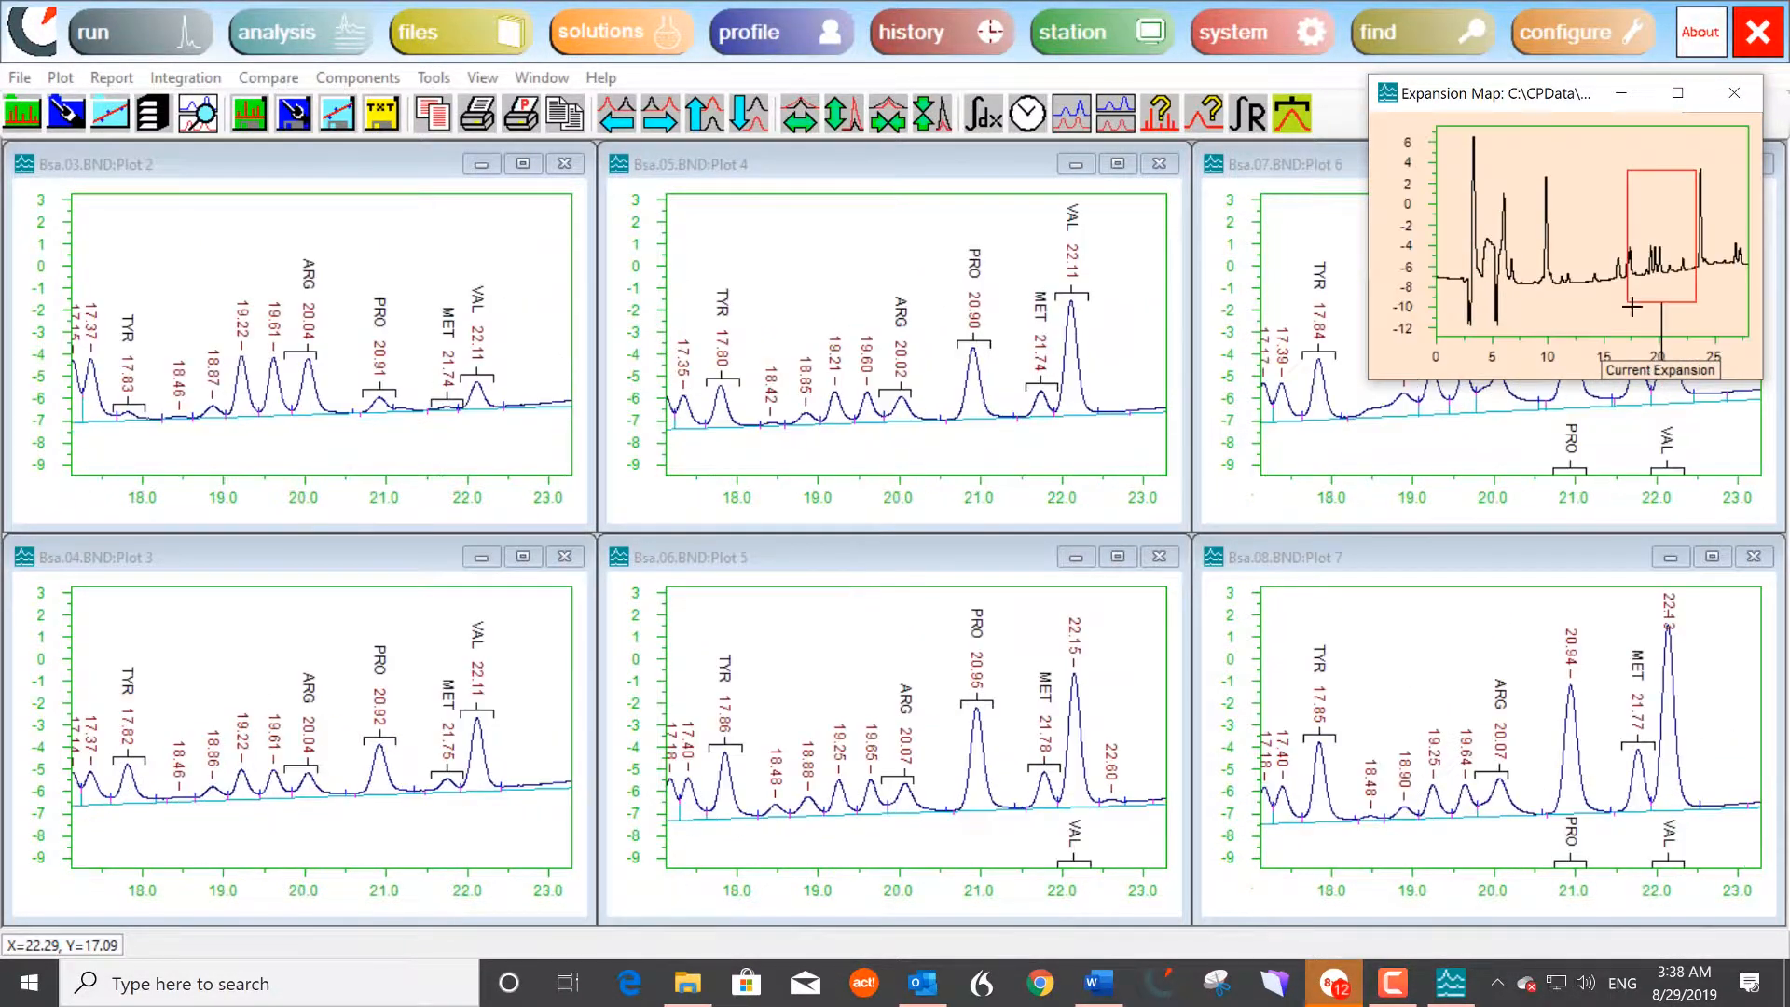
pyautogui.moveTo(1684, 286); pyautogui.dragTo(1525, 151)
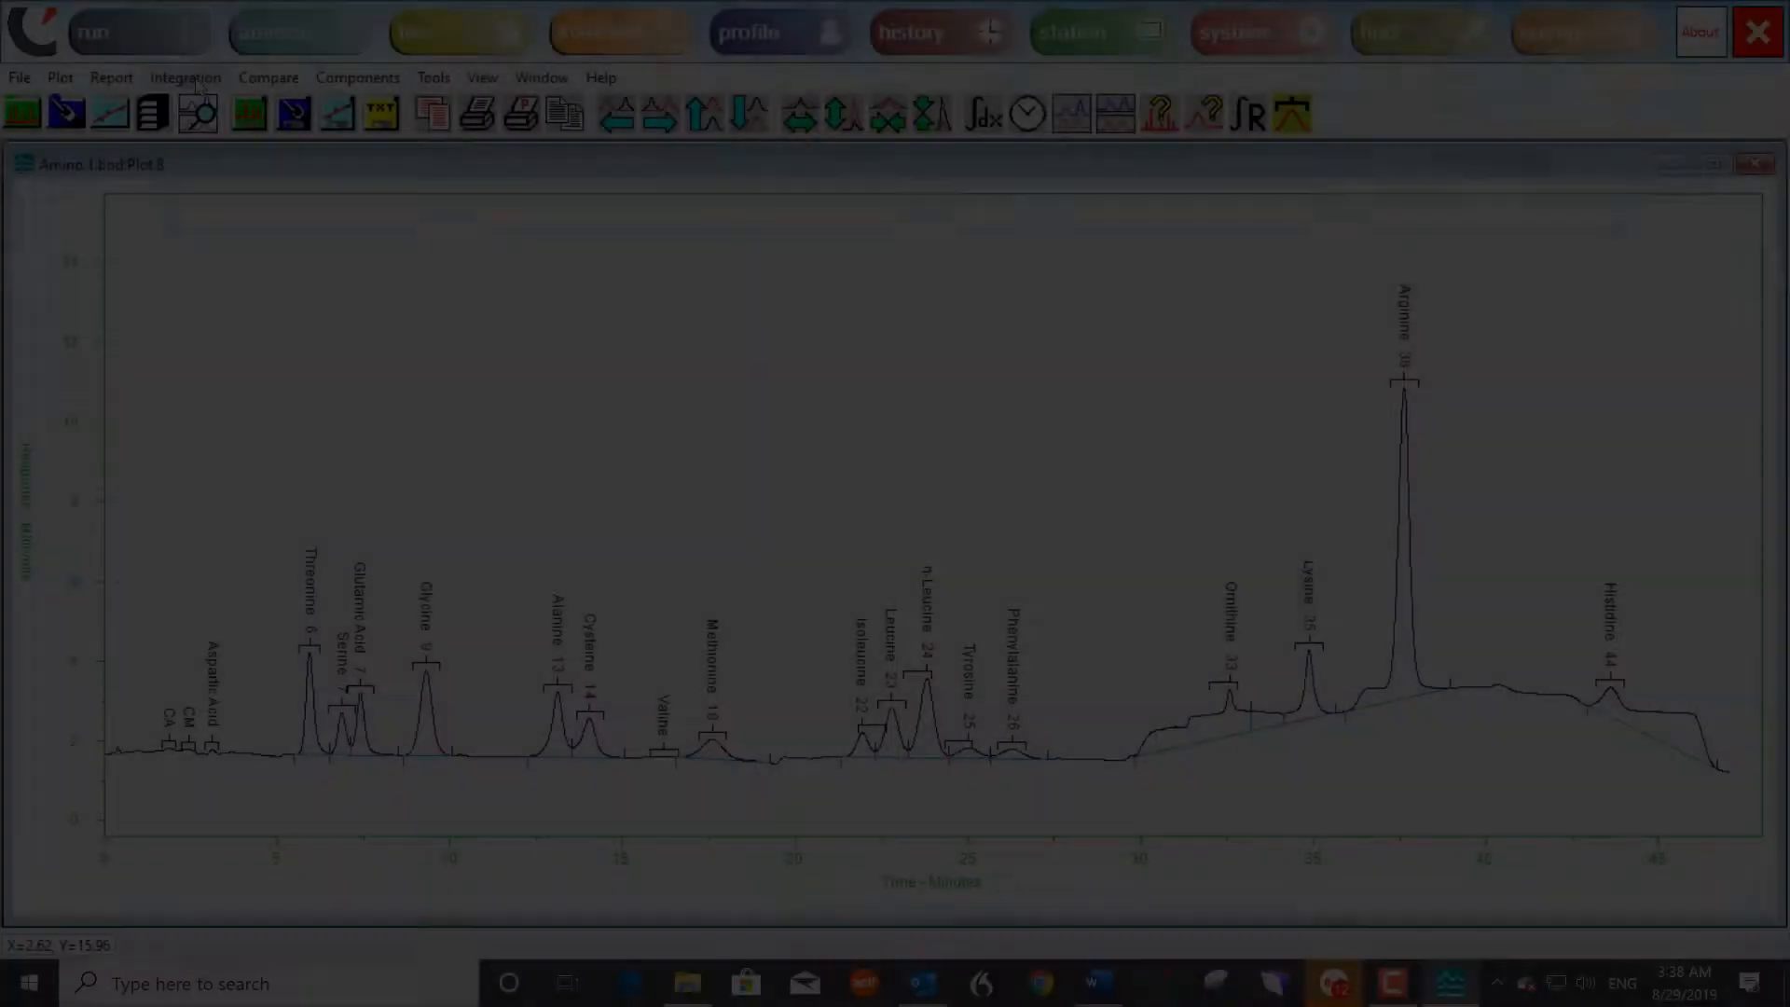
# Step: Browse the integration events available for insertion, previewing SBAV-, RET+ and NEG+, and choose Set Baseline Now (SBN)
pyautogui.click(186, 77)
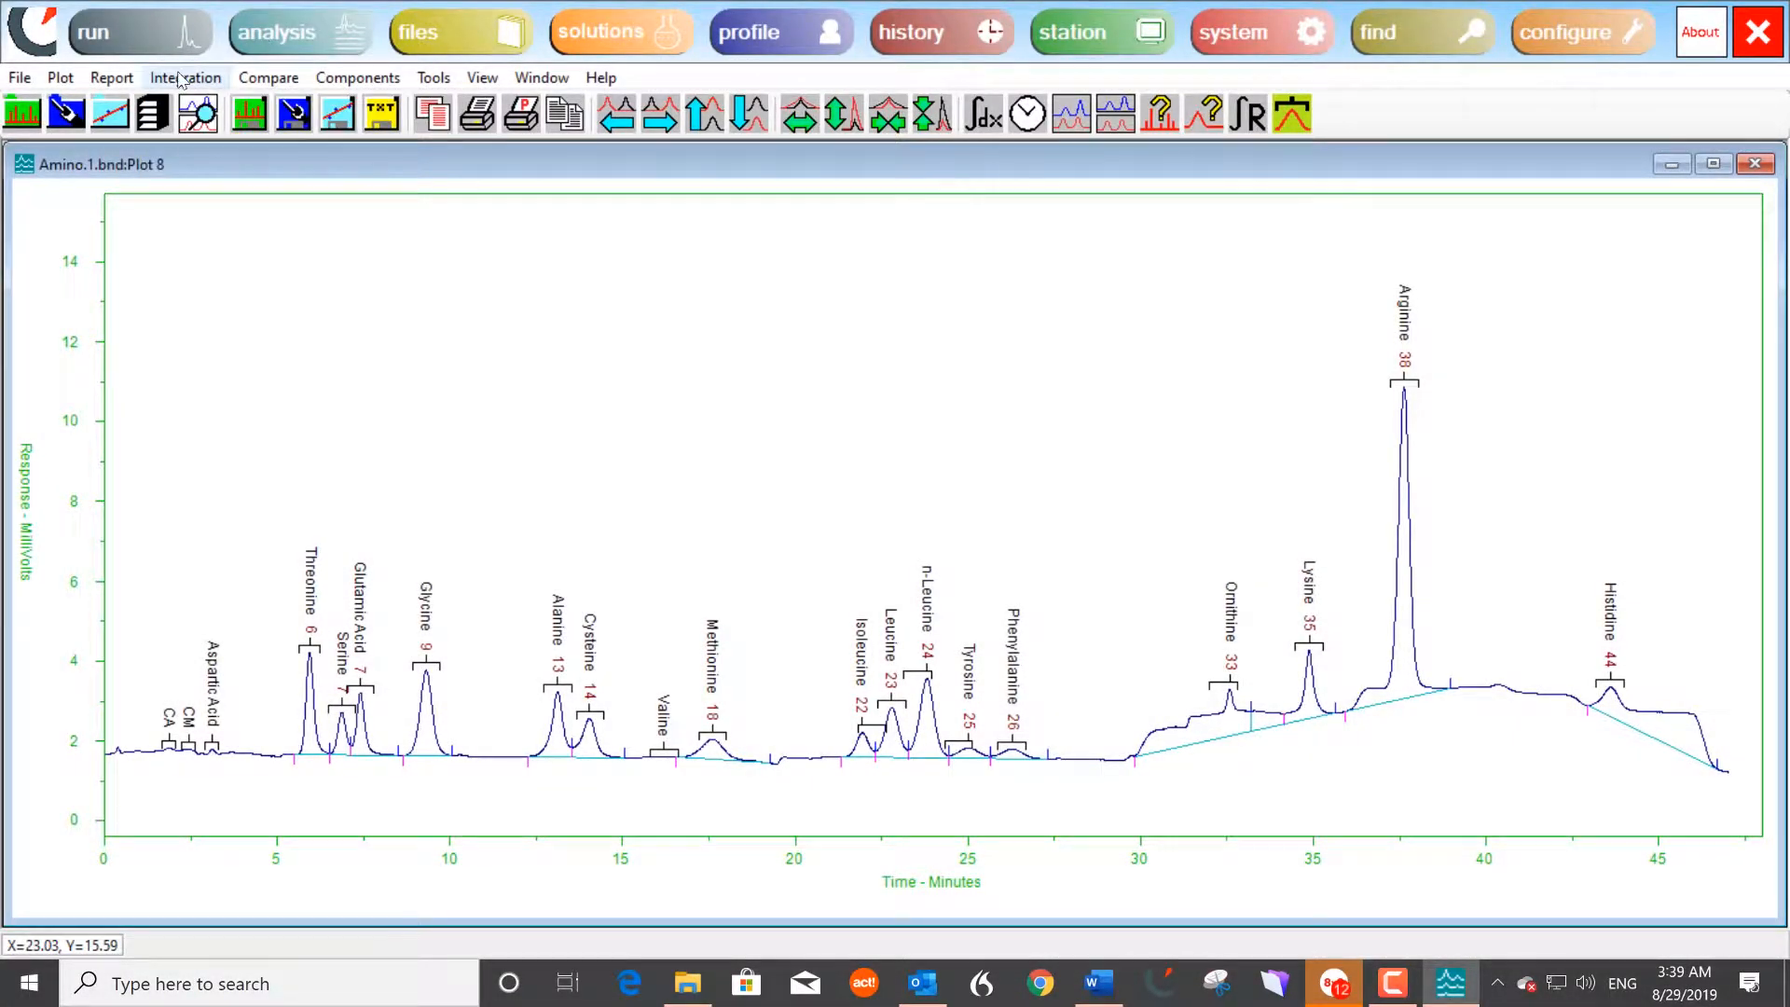
pyautogui.click(180, 79)
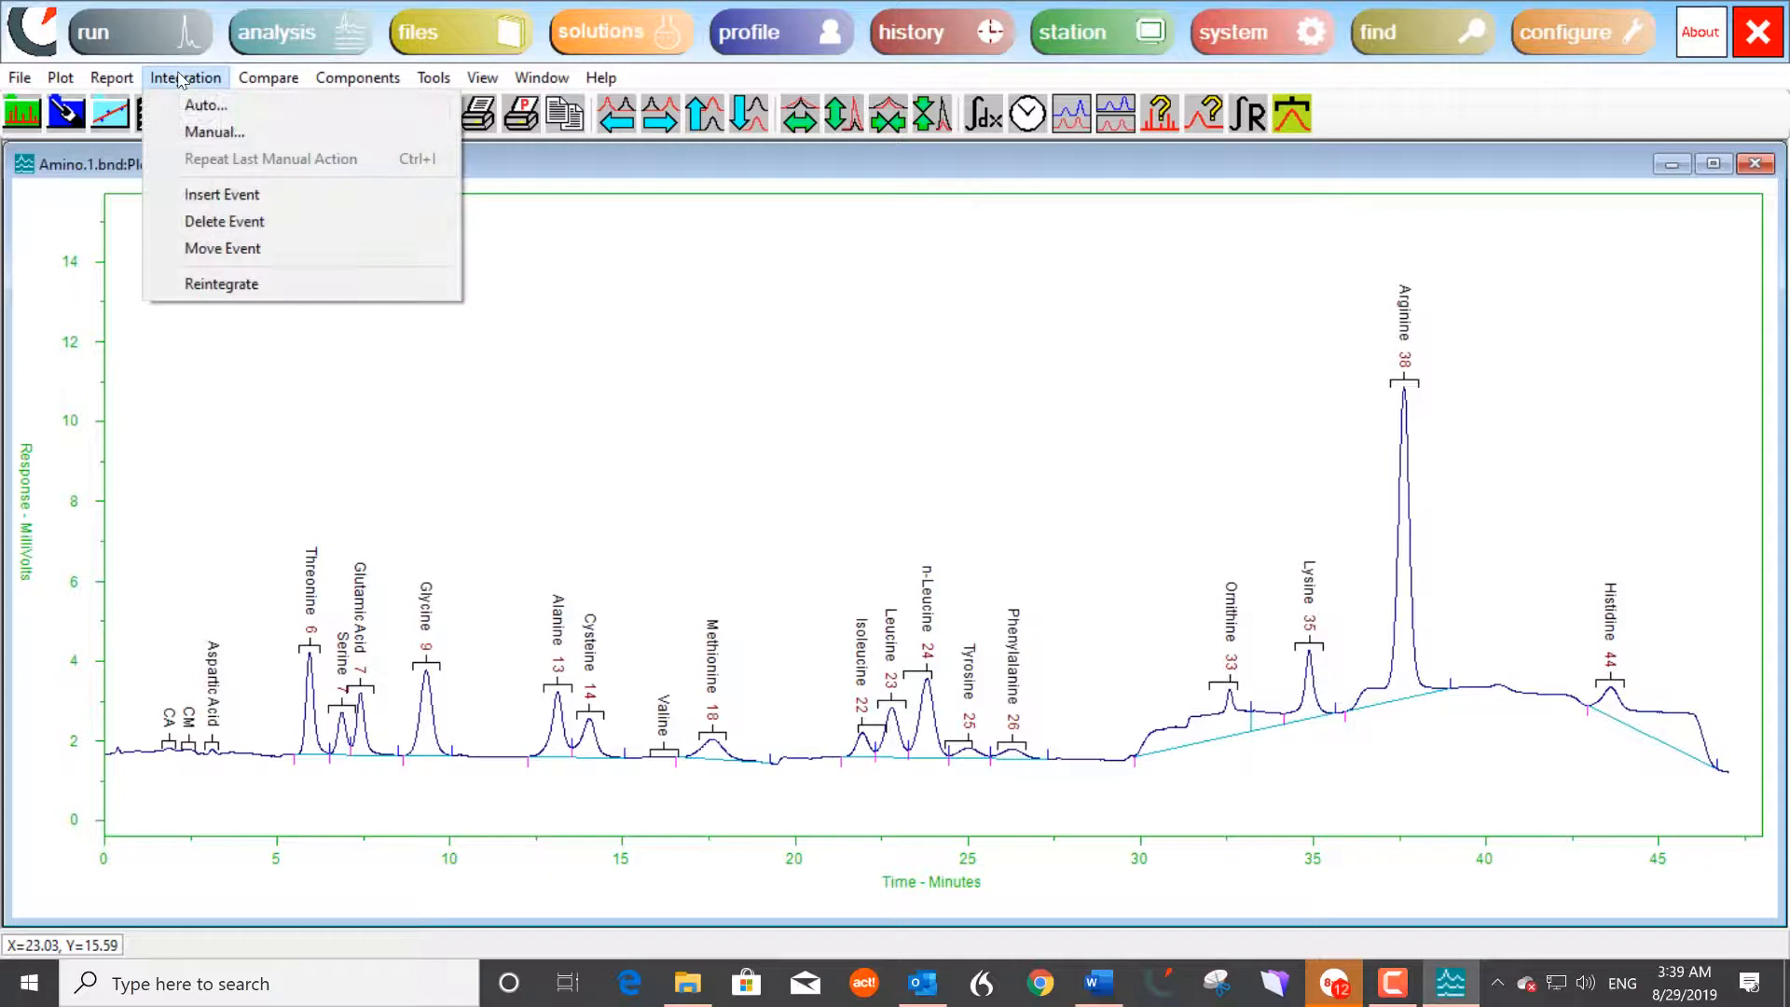
pyautogui.click(222, 194)
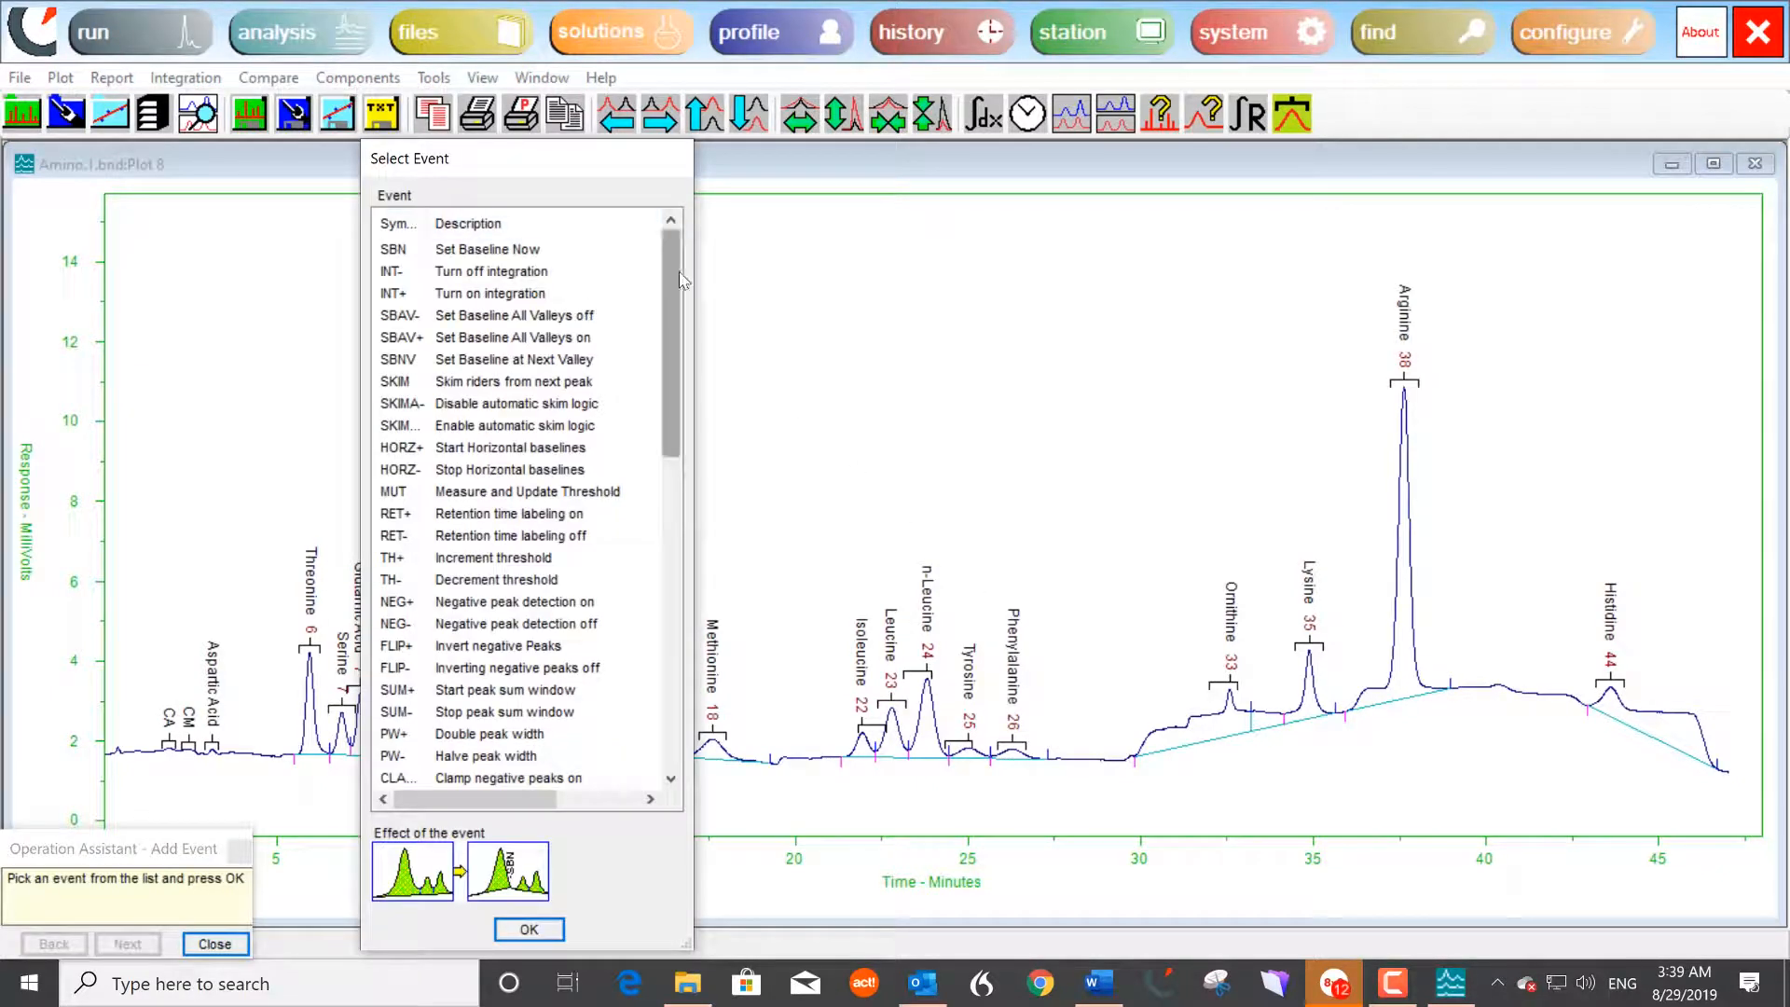
pyautogui.moveTo(673, 271)
pyautogui.mouseDown()
pyautogui.moveTo(675, 377)
pyautogui.moveTo(673, 280)
pyautogui.mouseUp()
pyautogui.click(402, 293)
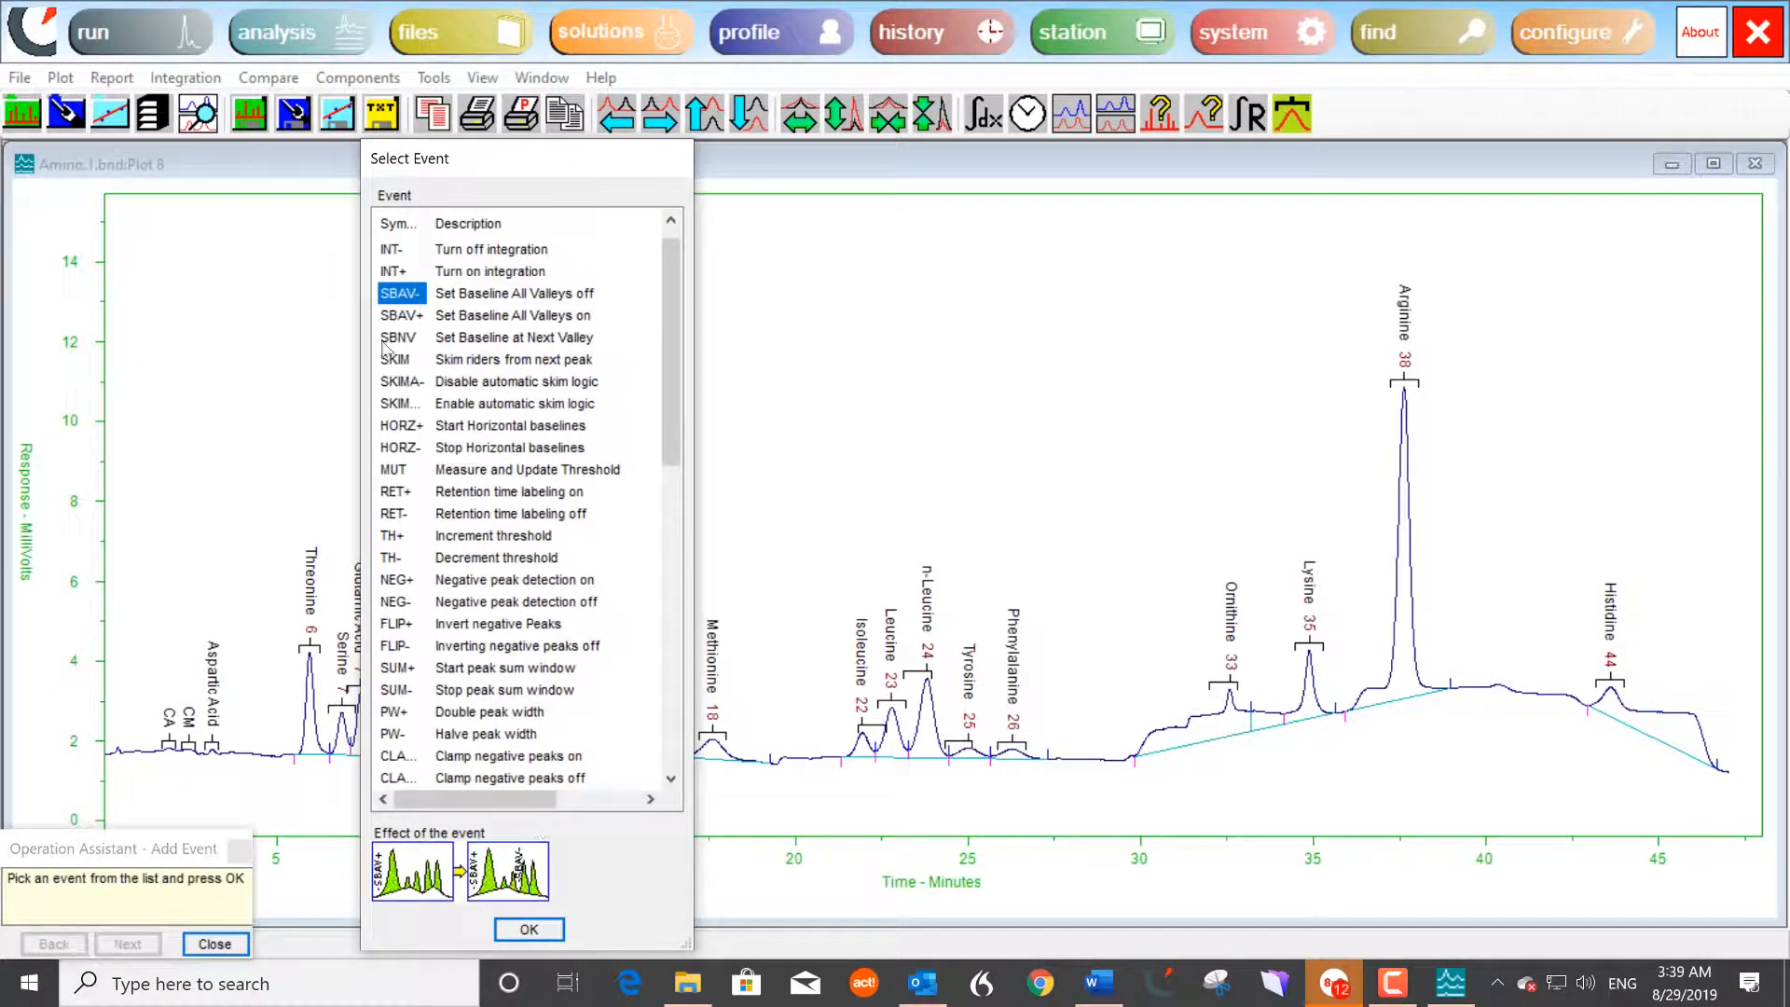
pyautogui.click(399, 425)
pyautogui.click(397, 495)
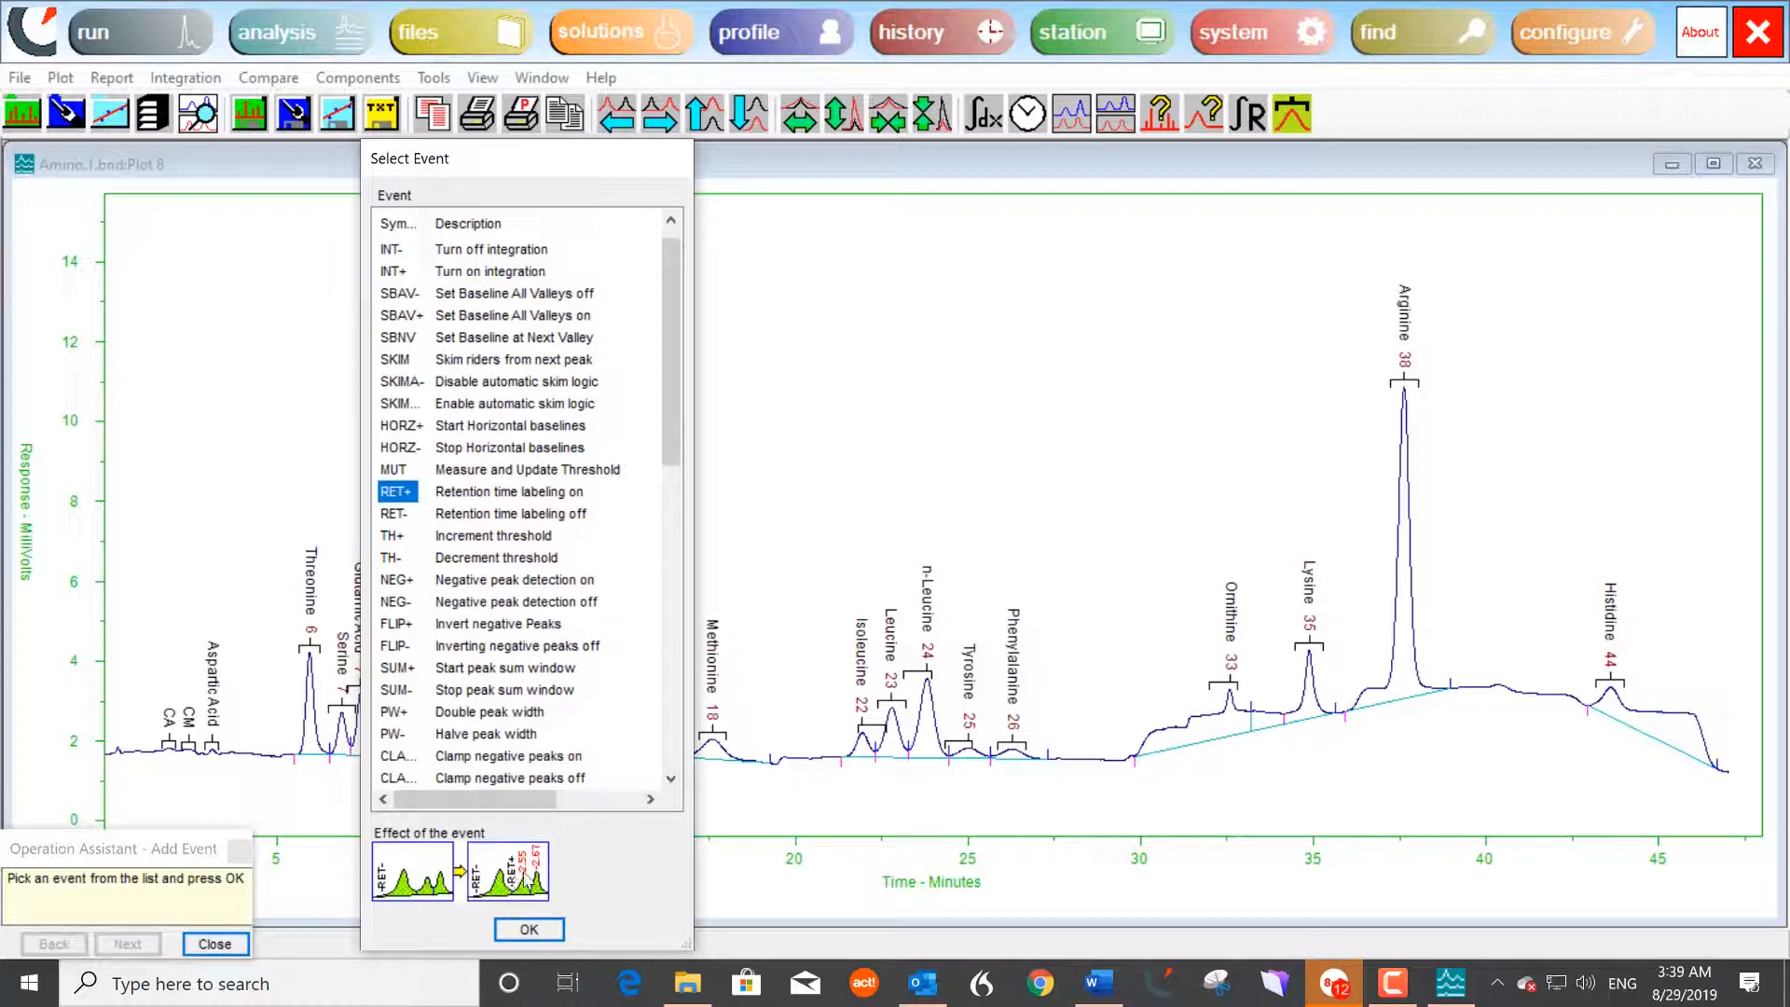
pyautogui.click(400, 579)
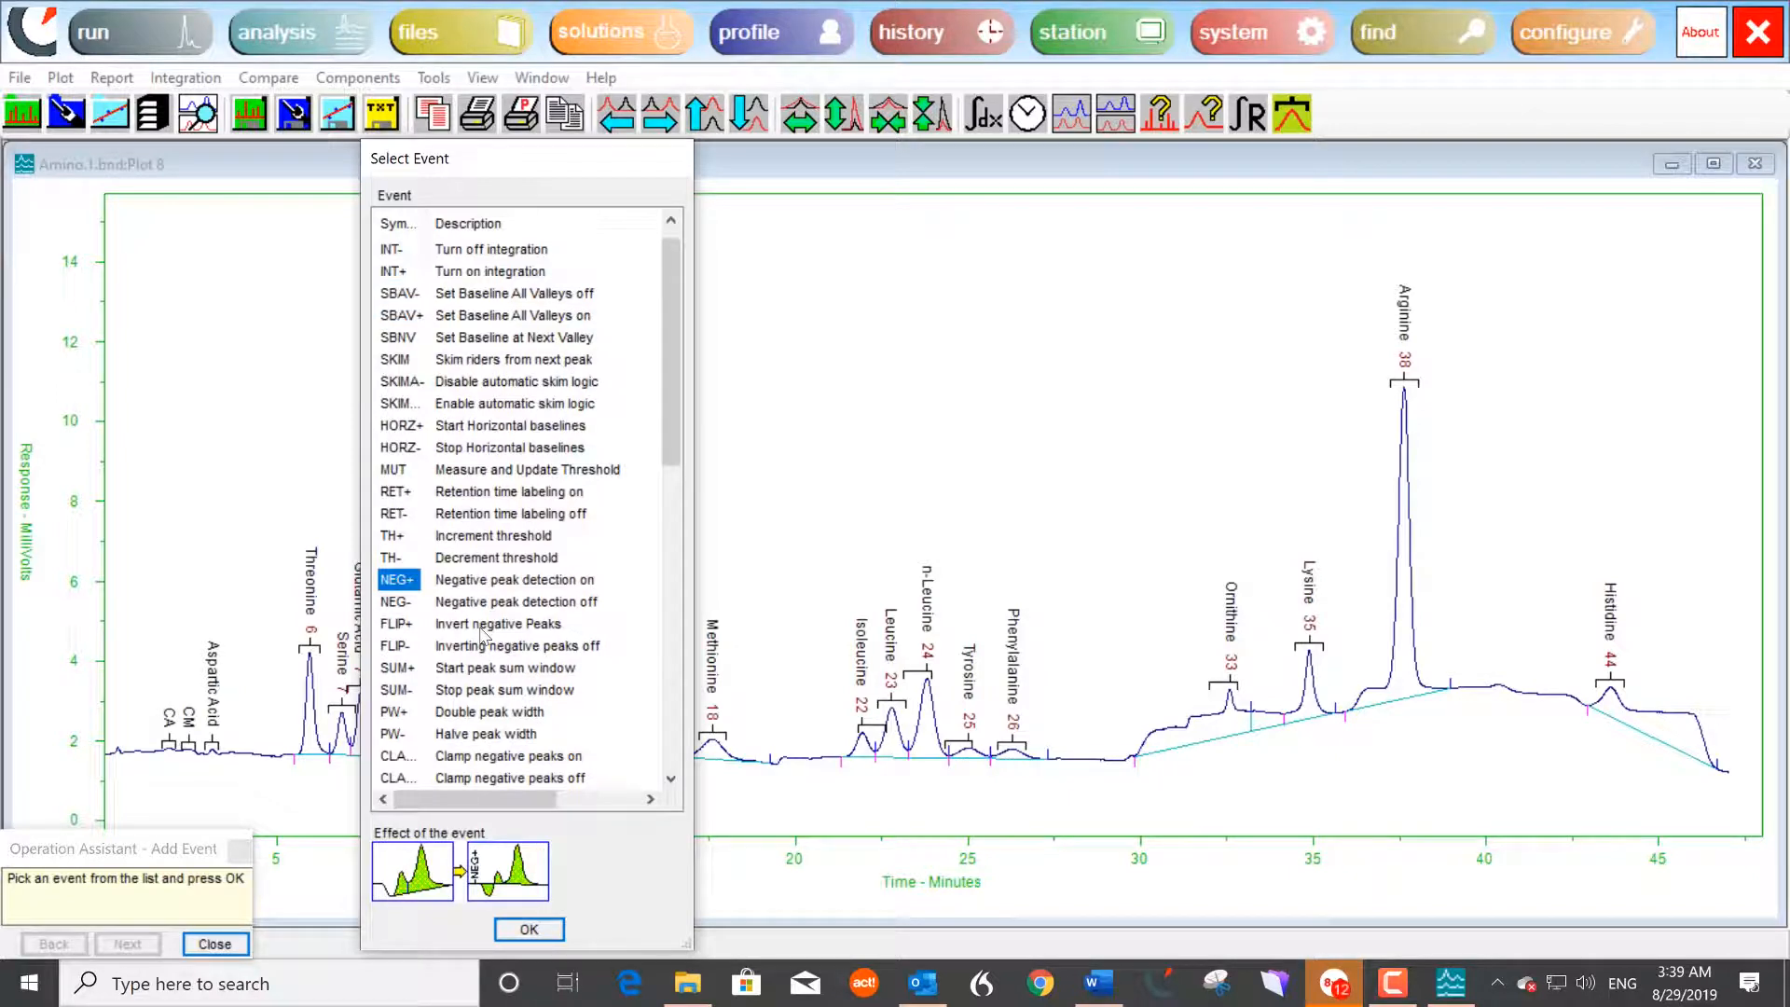
pyautogui.scroll(1, 524, 310)
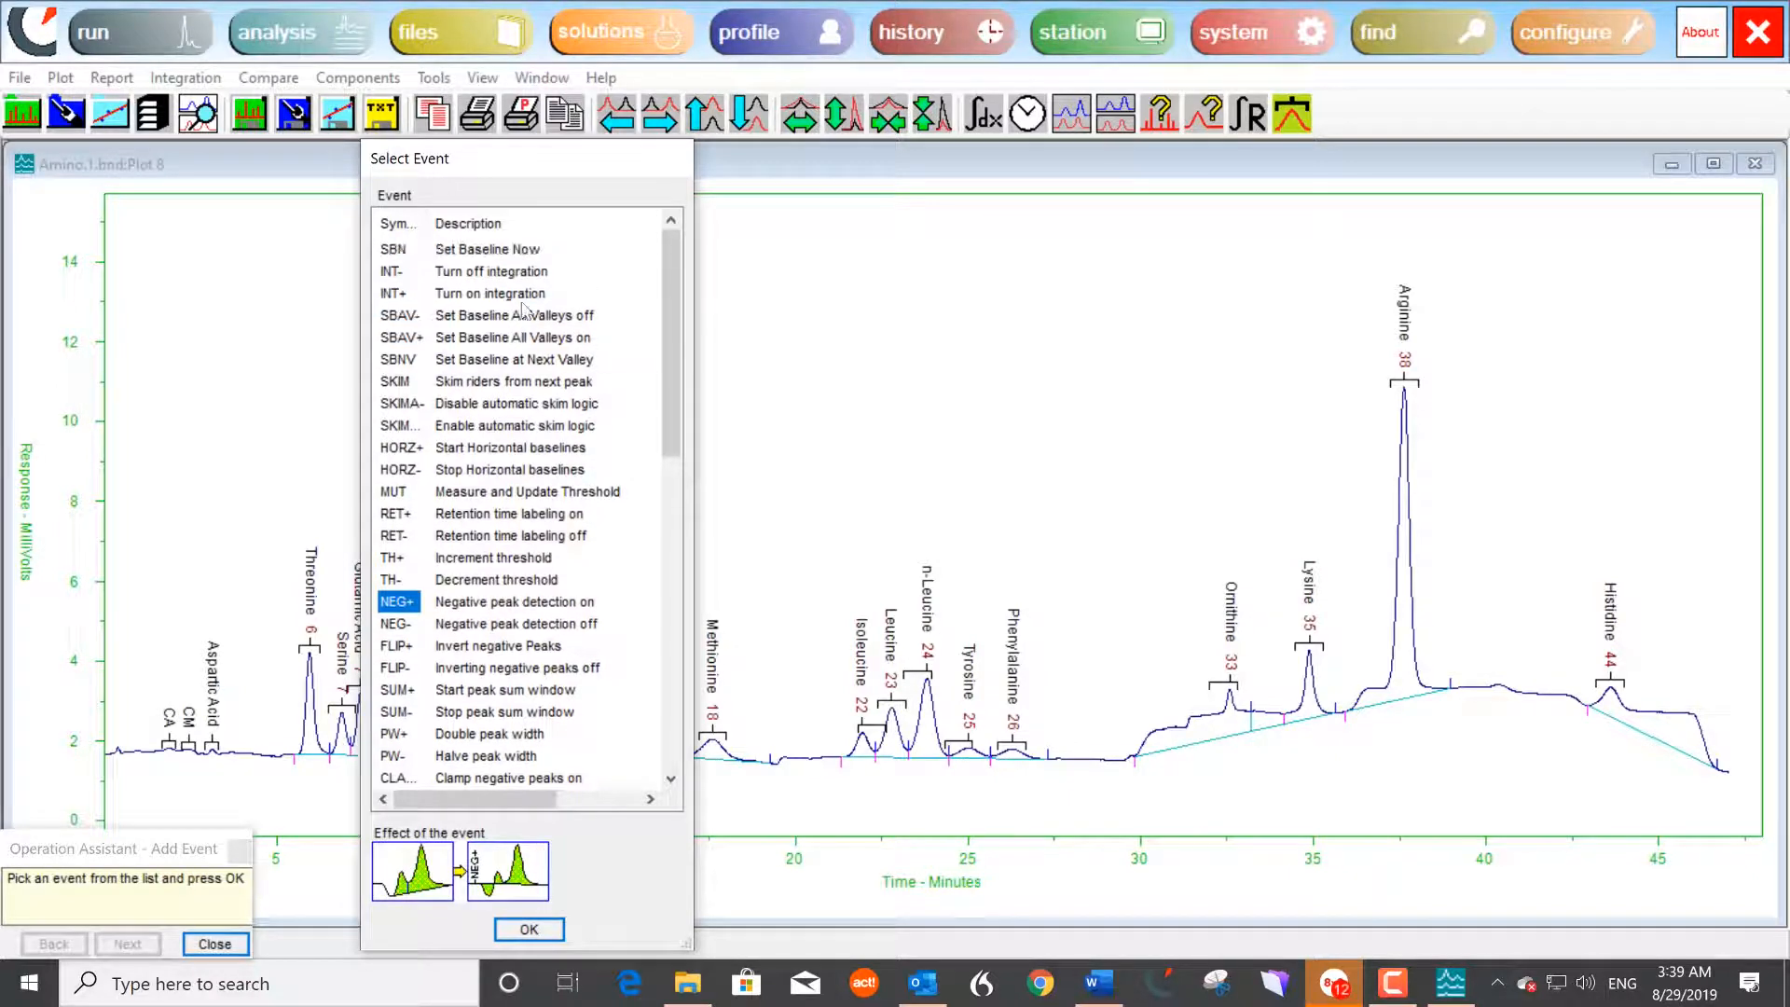
pyautogui.click(401, 250)
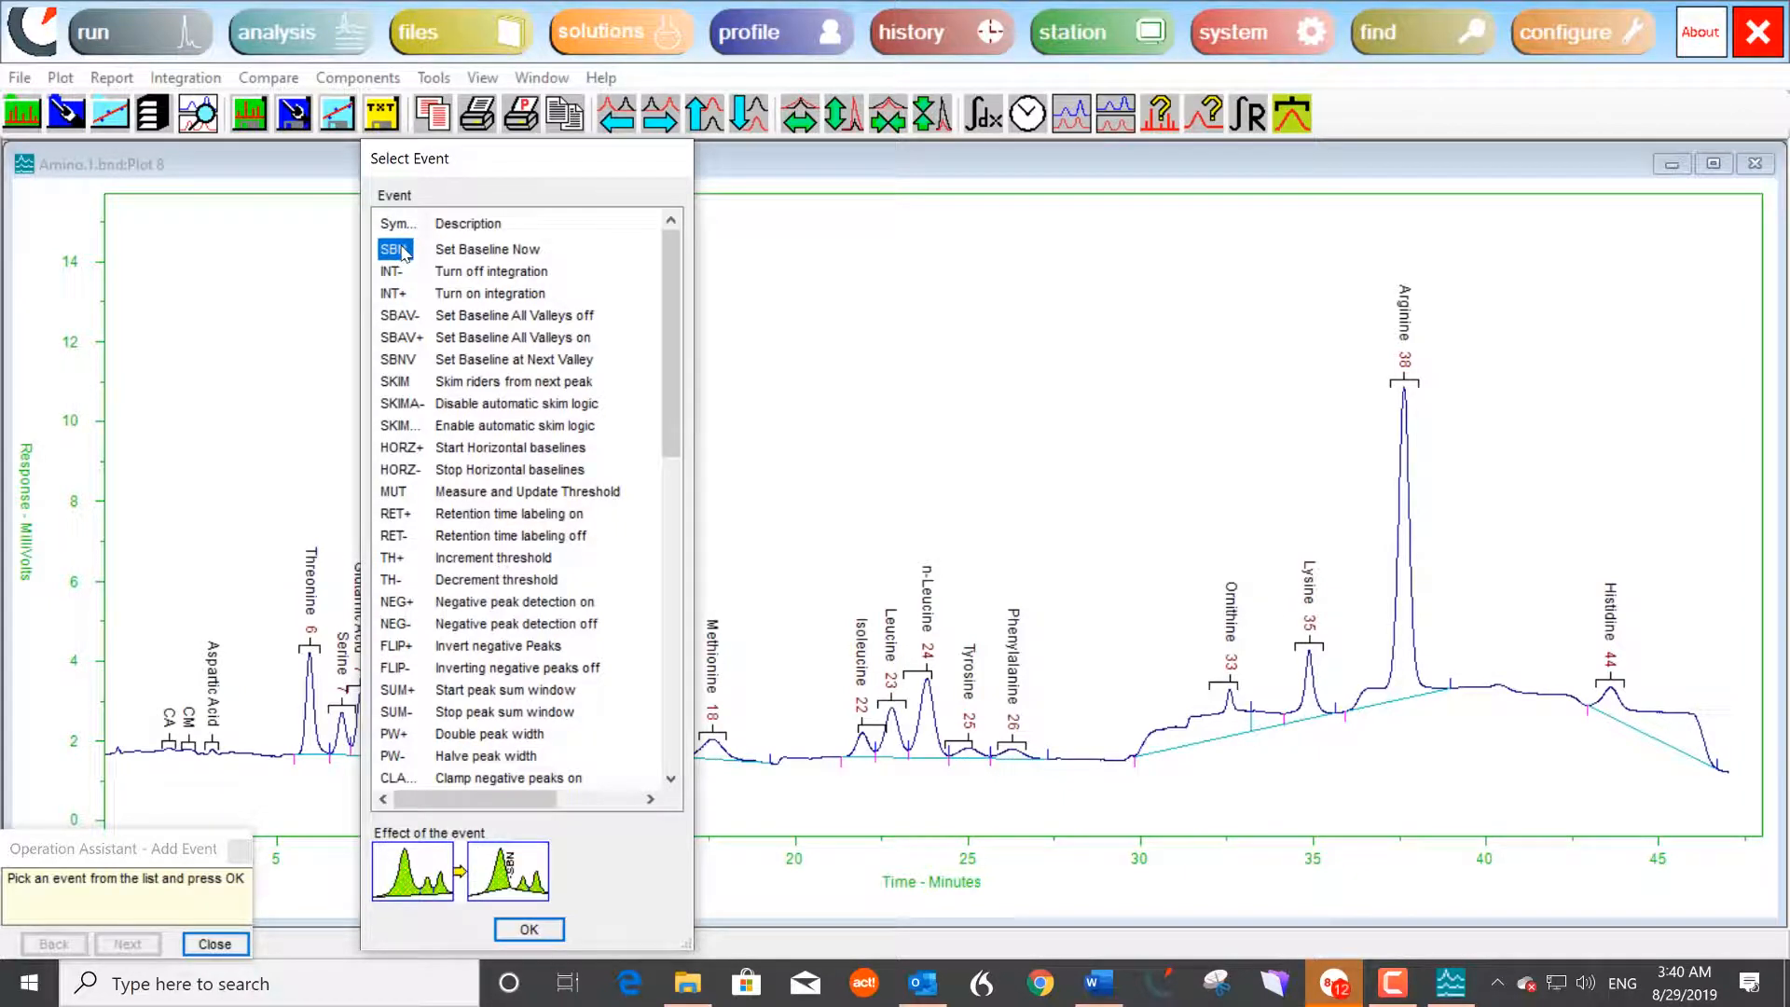
pyautogui.click(529, 929)
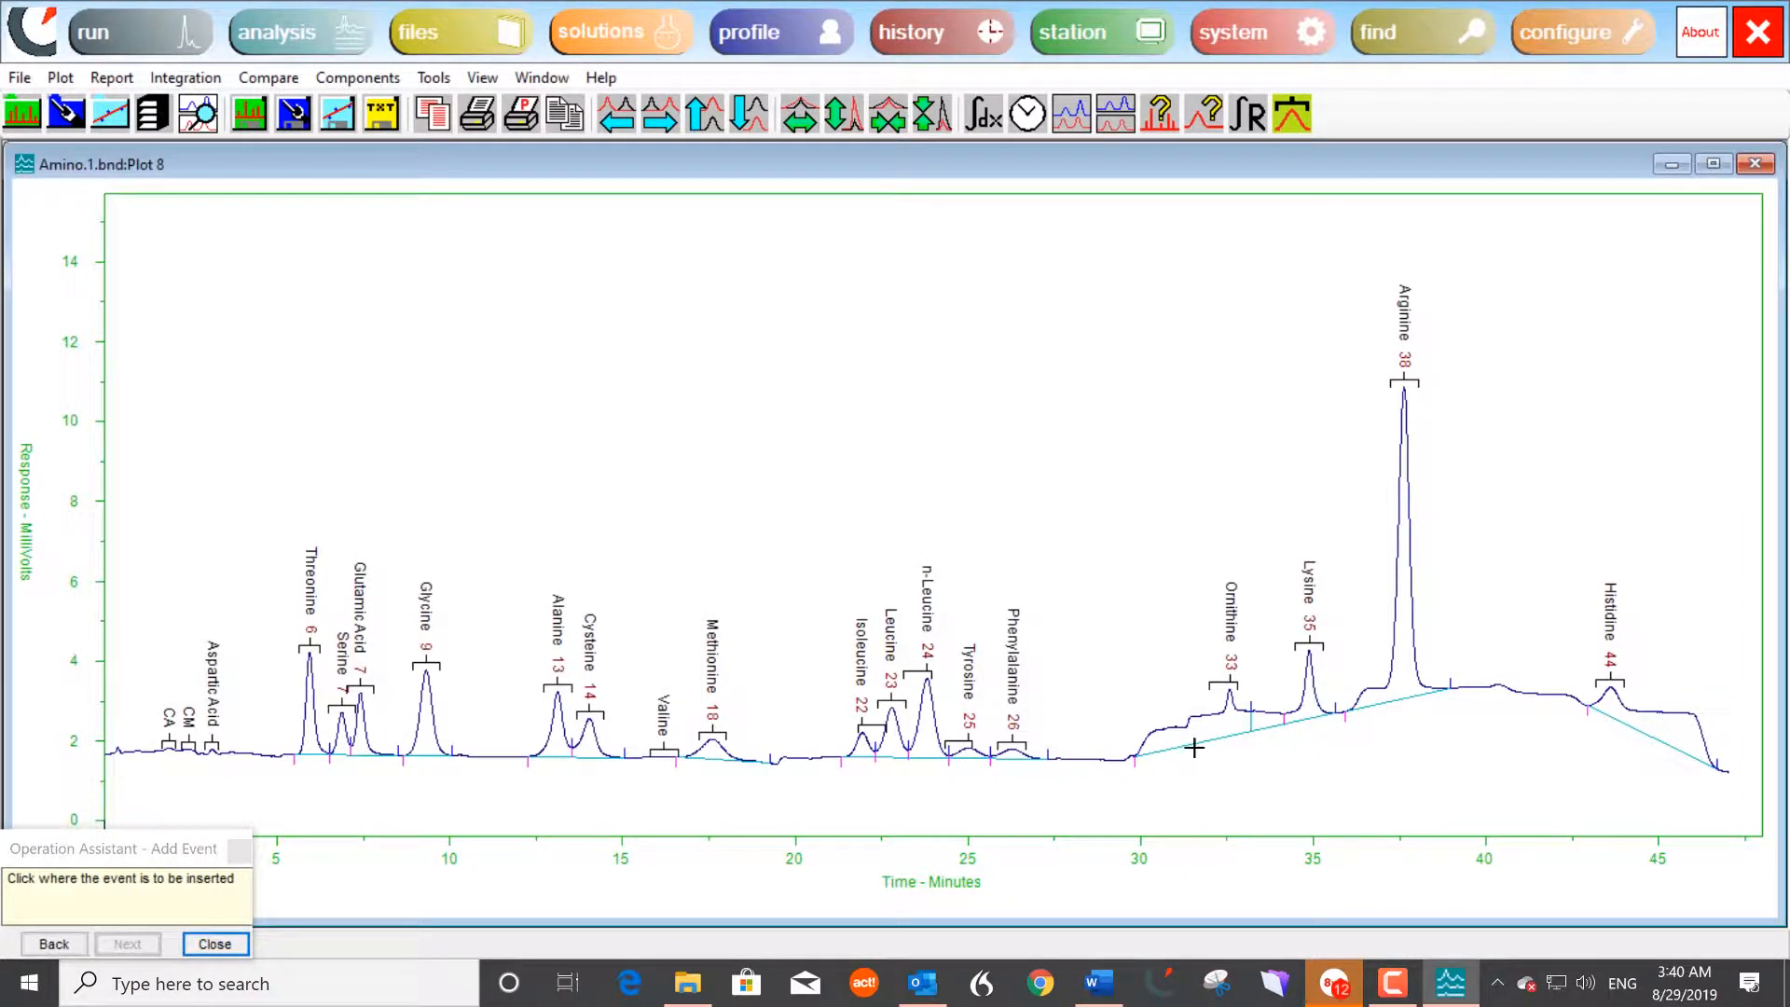
# Step: Insert SBN events in the Amino.1 chromatogram at about 30.8, 31.9, 36.6 and 45.1 minutes
pyautogui.click(1168, 725)
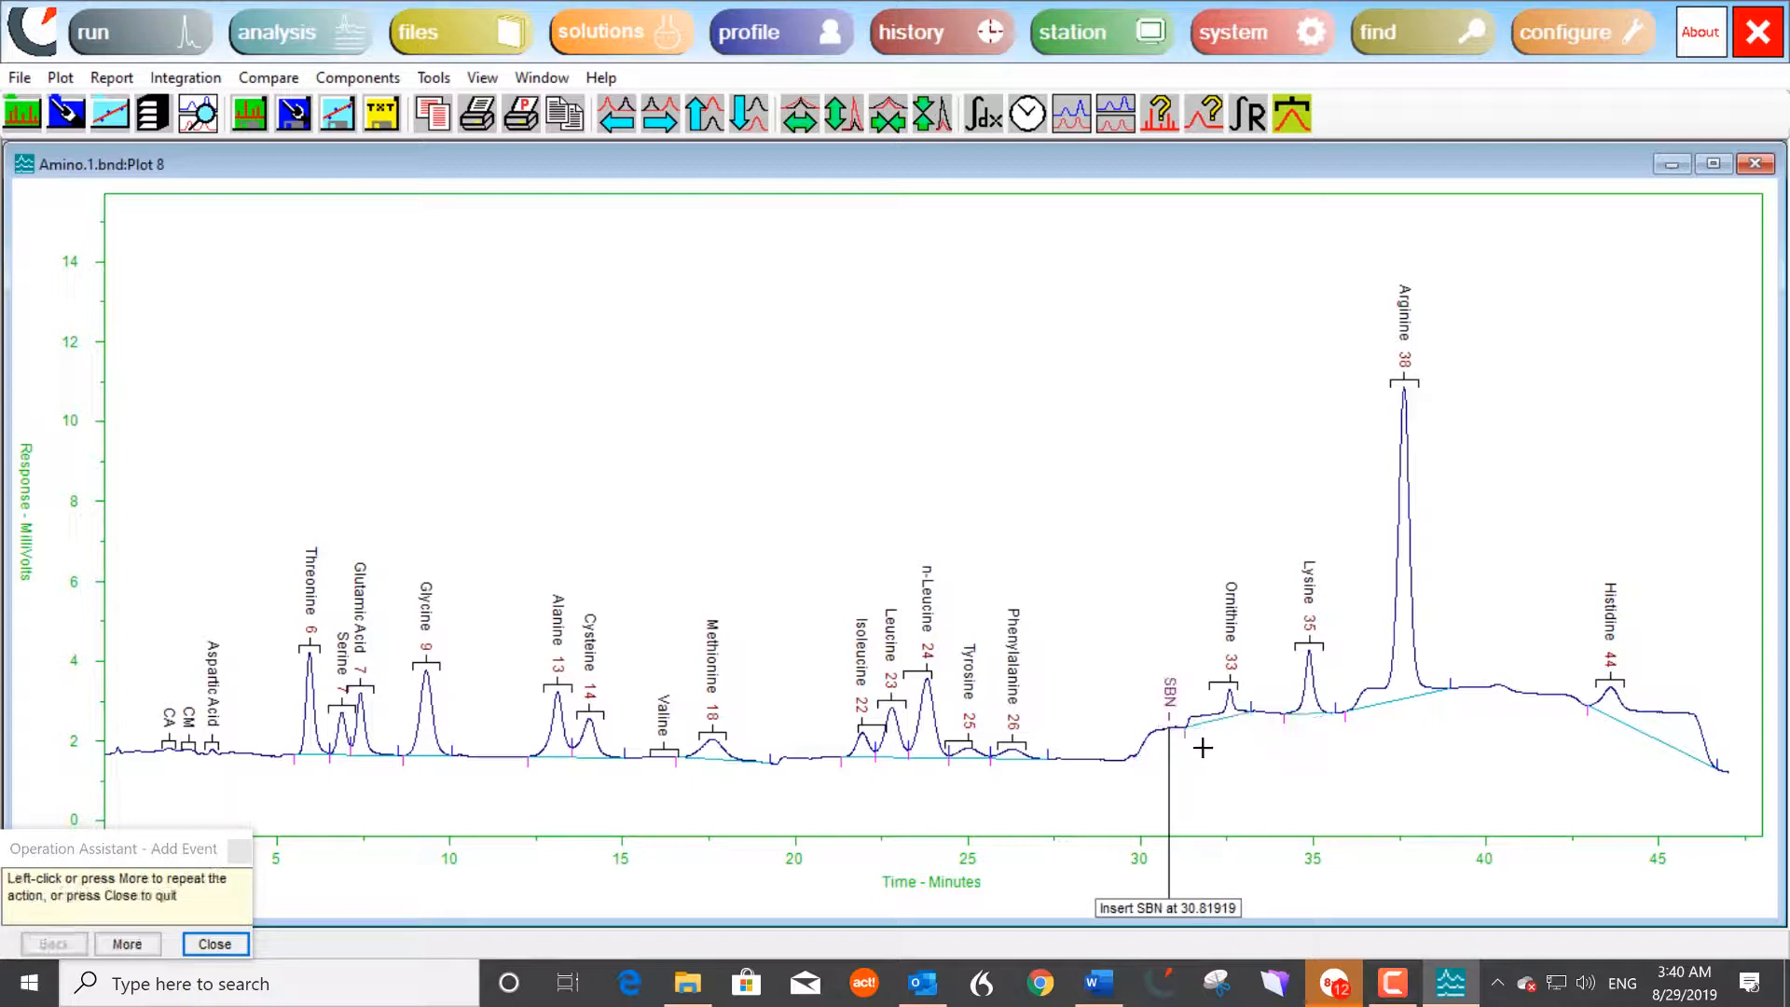
pyautogui.click(1206, 717)
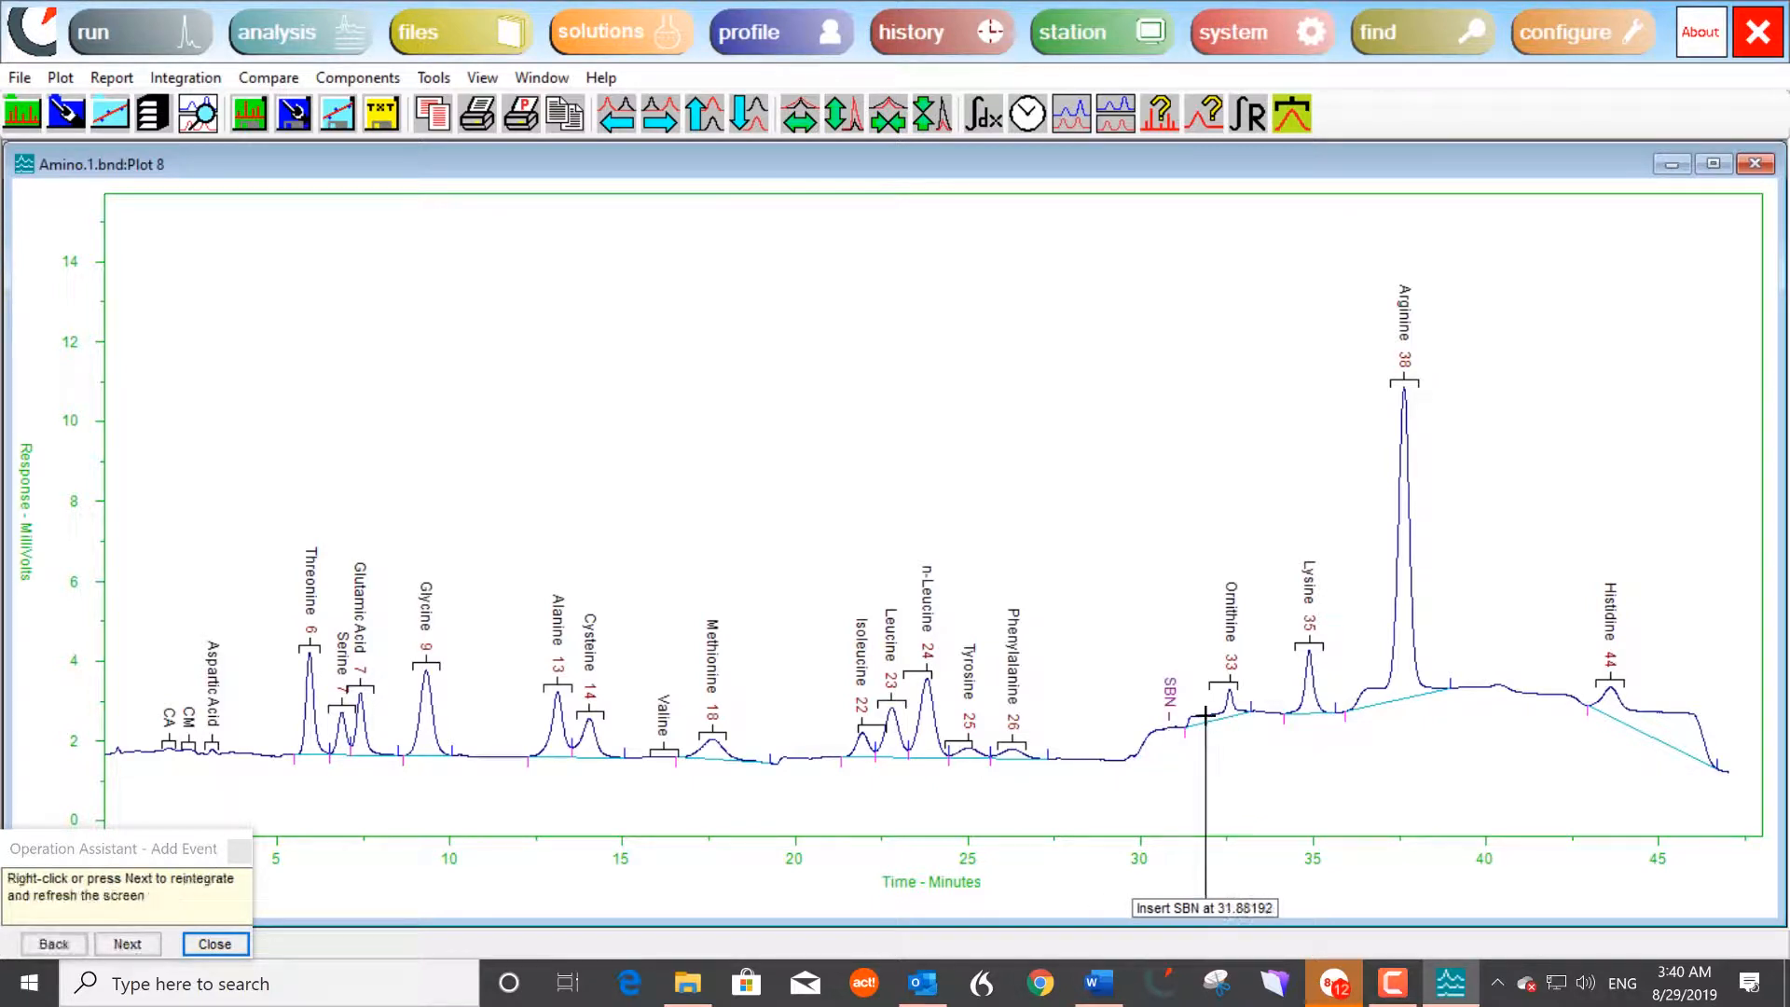
pyautogui.click(1368, 688)
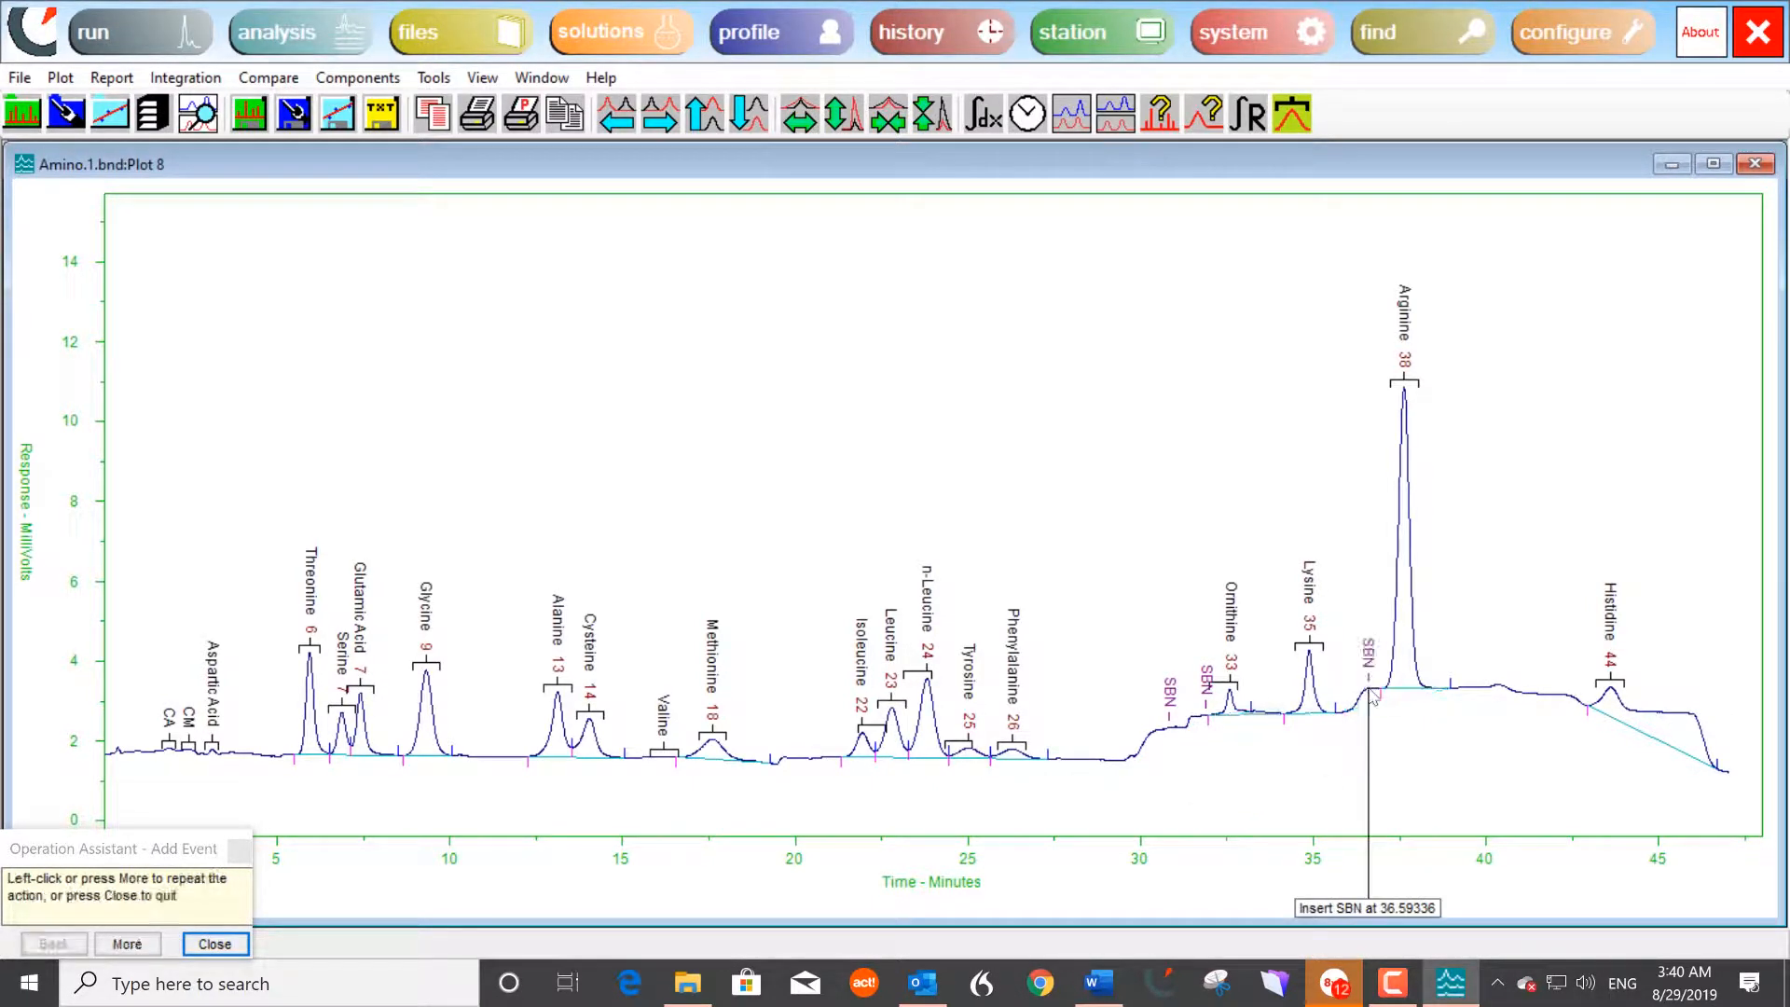
pyautogui.click(1662, 712)
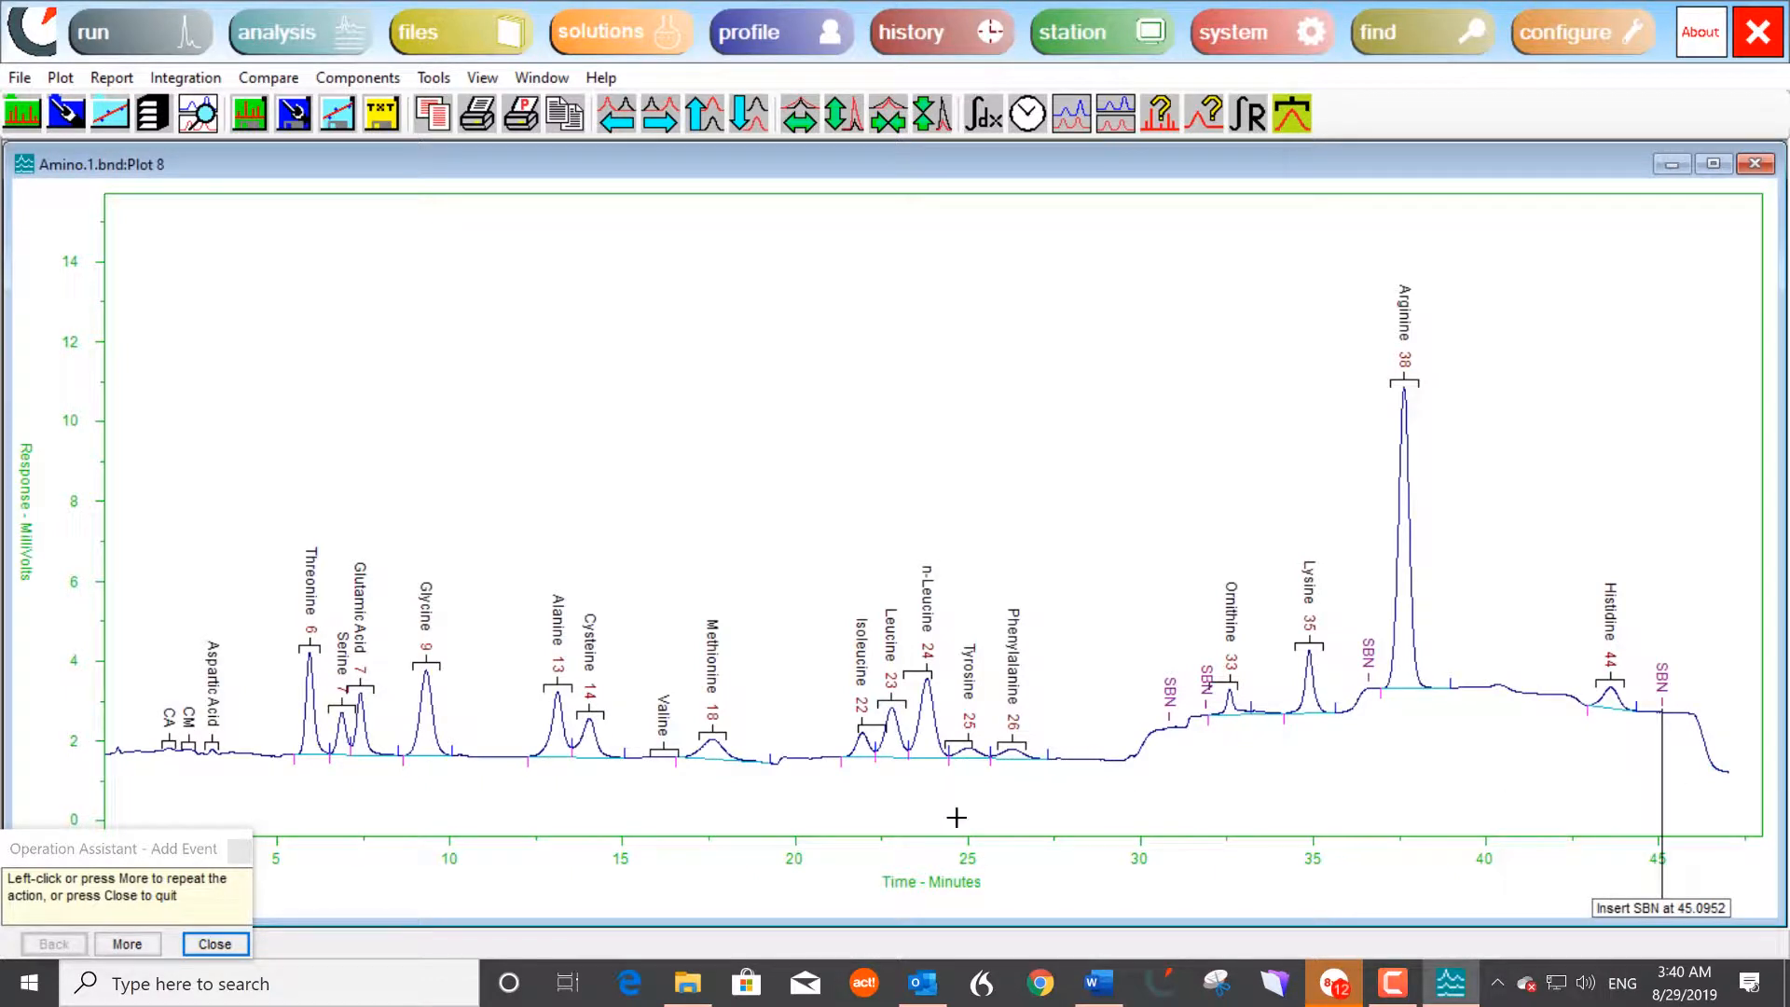
pyautogui.click(215, 943)
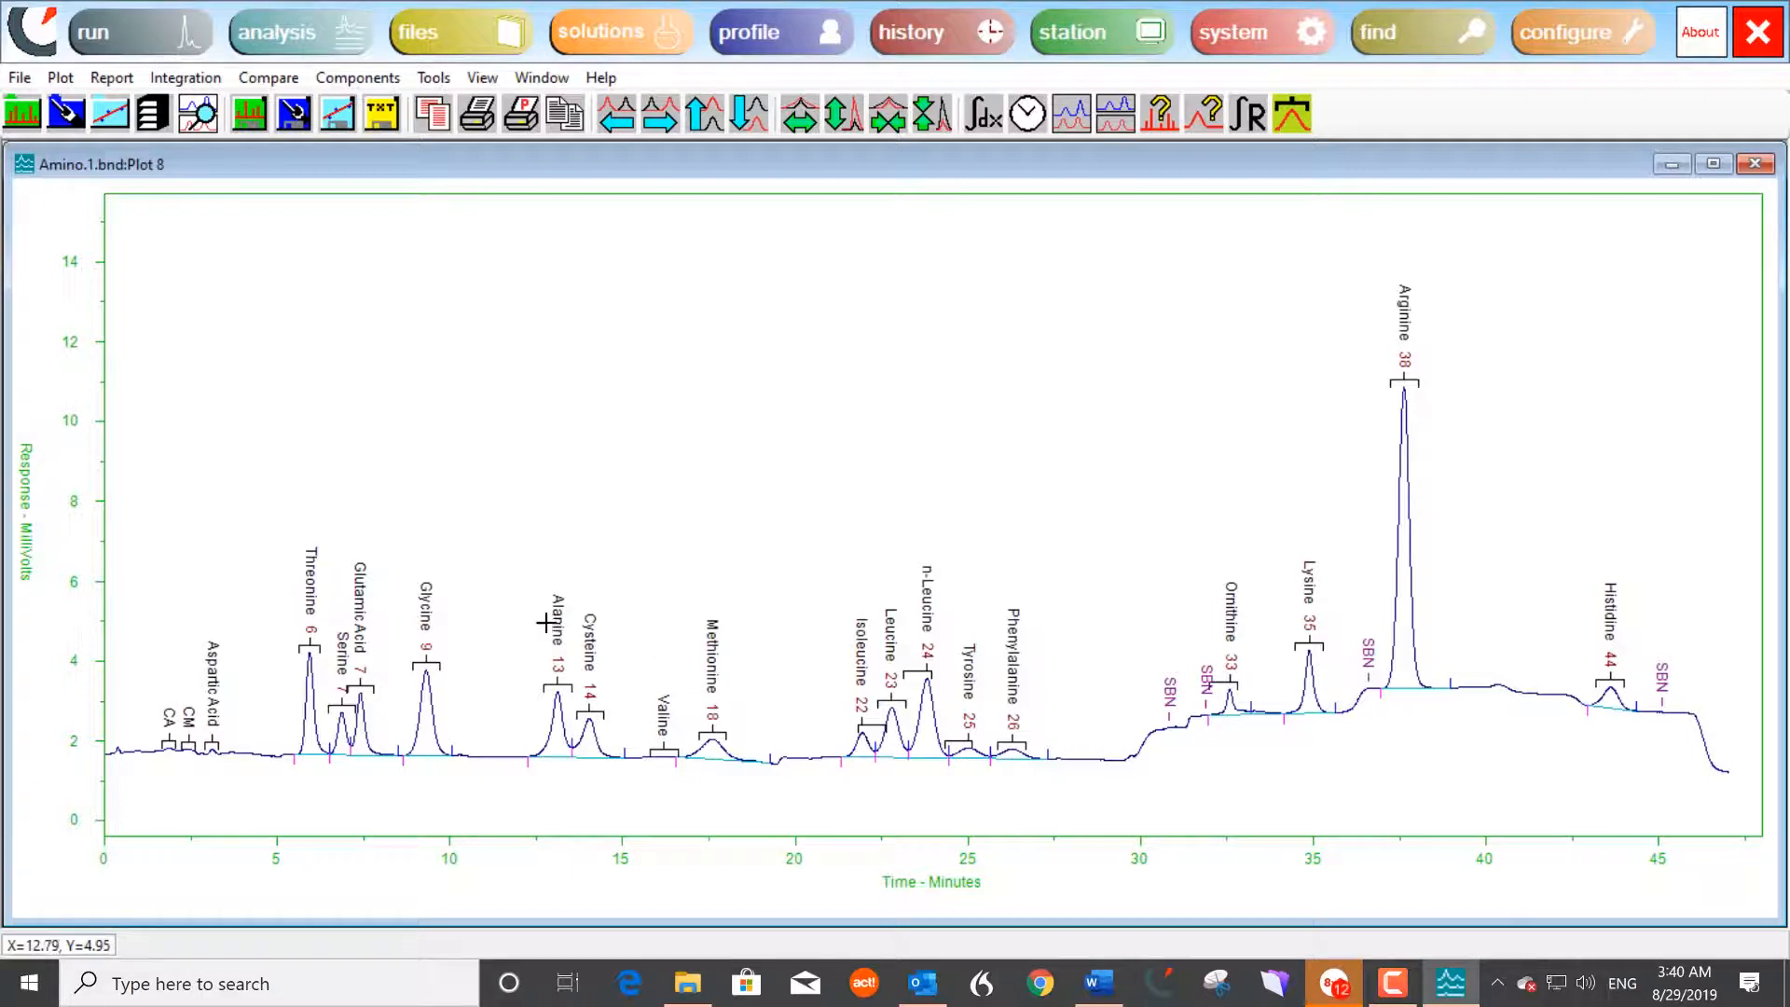
# Step: Manually move the end of the Methionine peak to about 18.1 minutes with Move Peak Start/End
pyautogui.moveTo(546, 623); pyautogui.dragTo(839, 781)
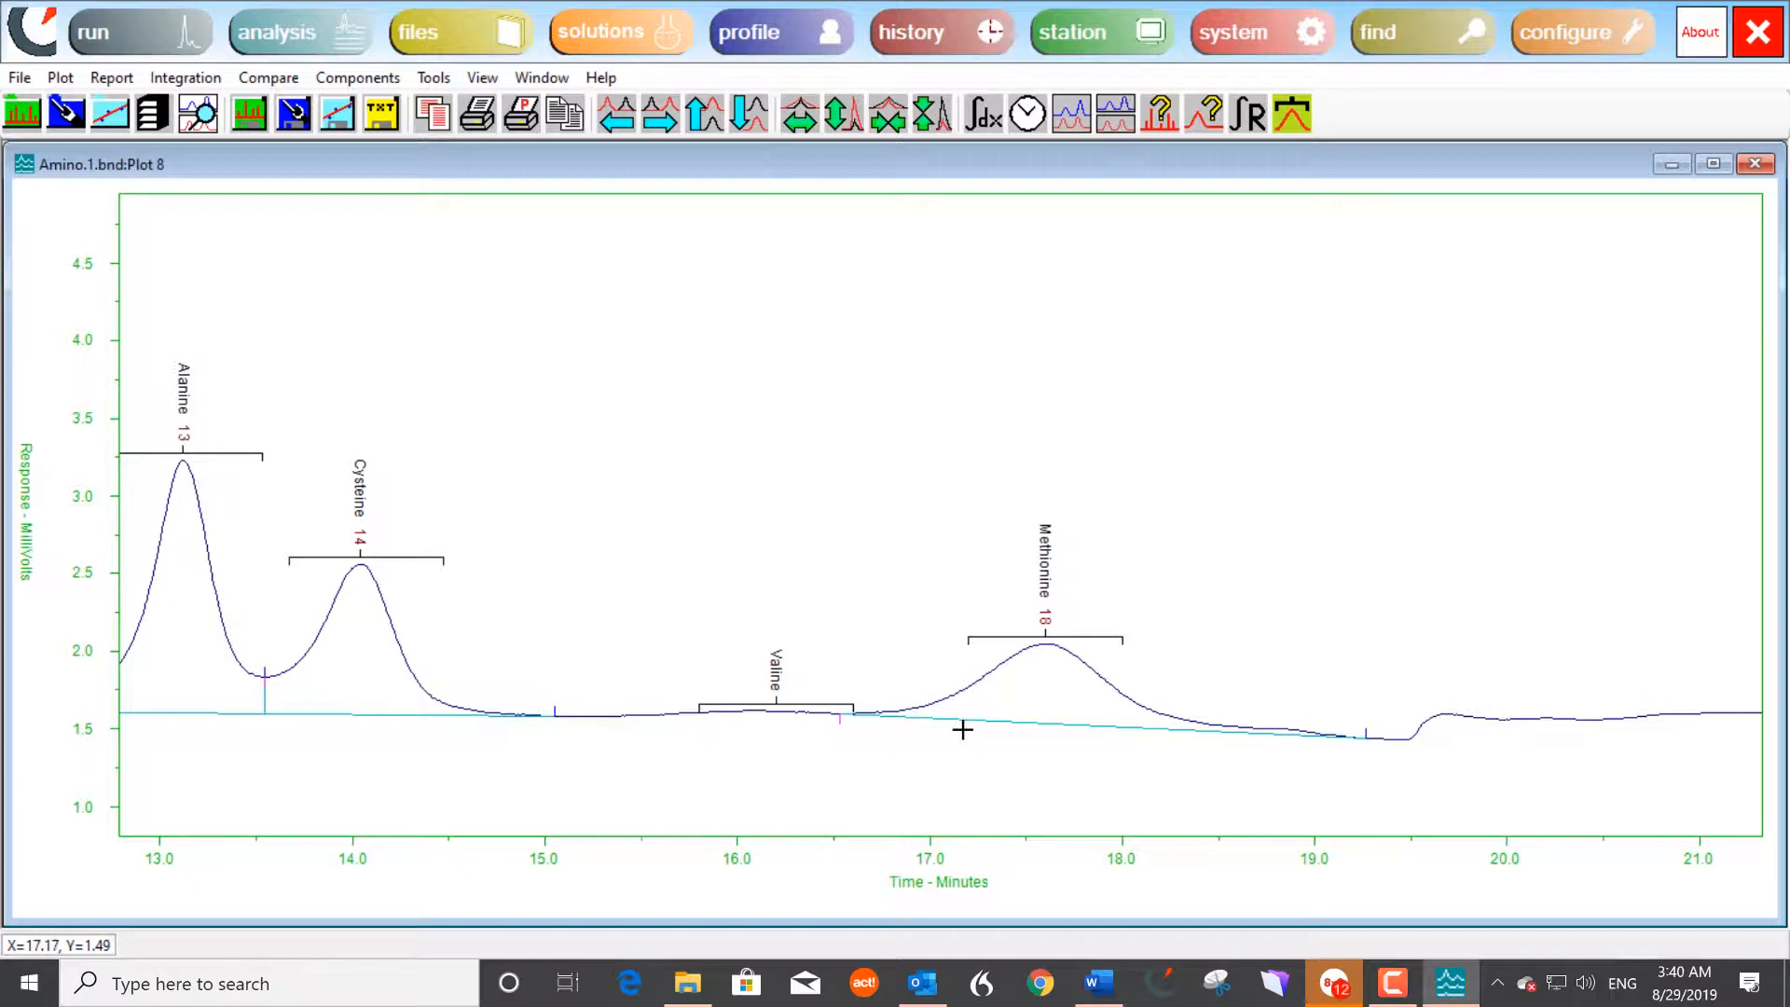
pyautogui.click(186, 78)
pyautogui.click(205, 132)
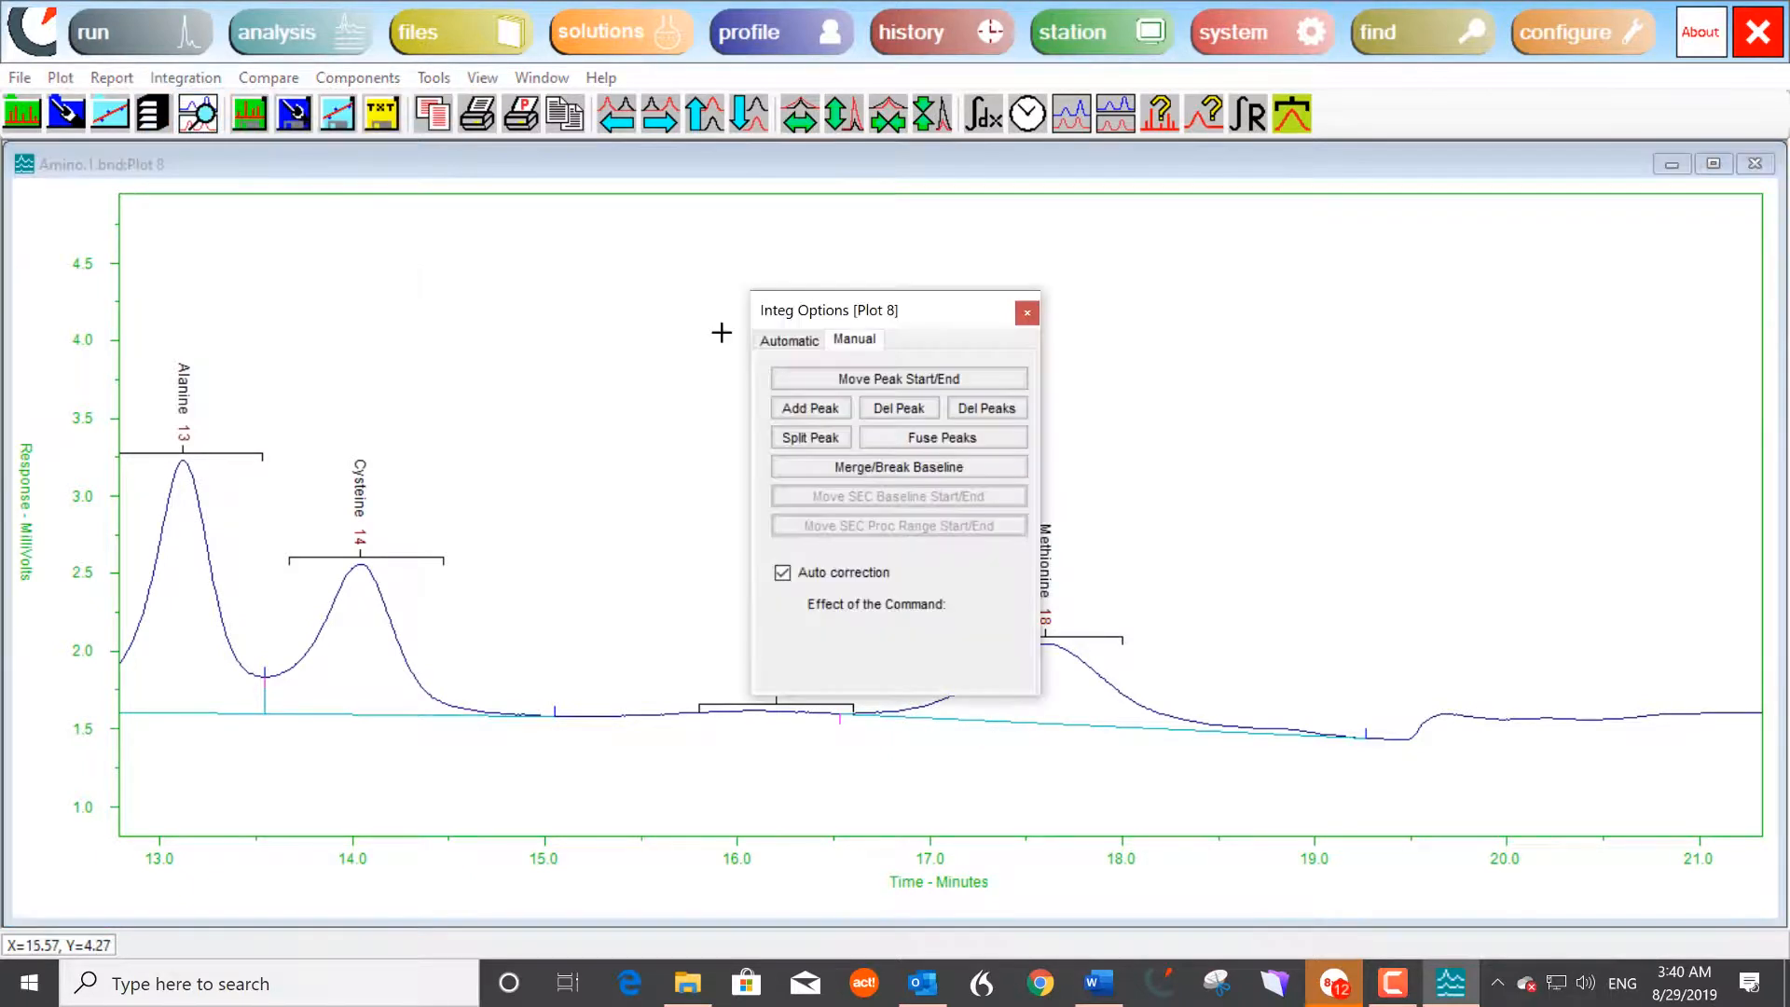
pyautogui.click(890, 384)
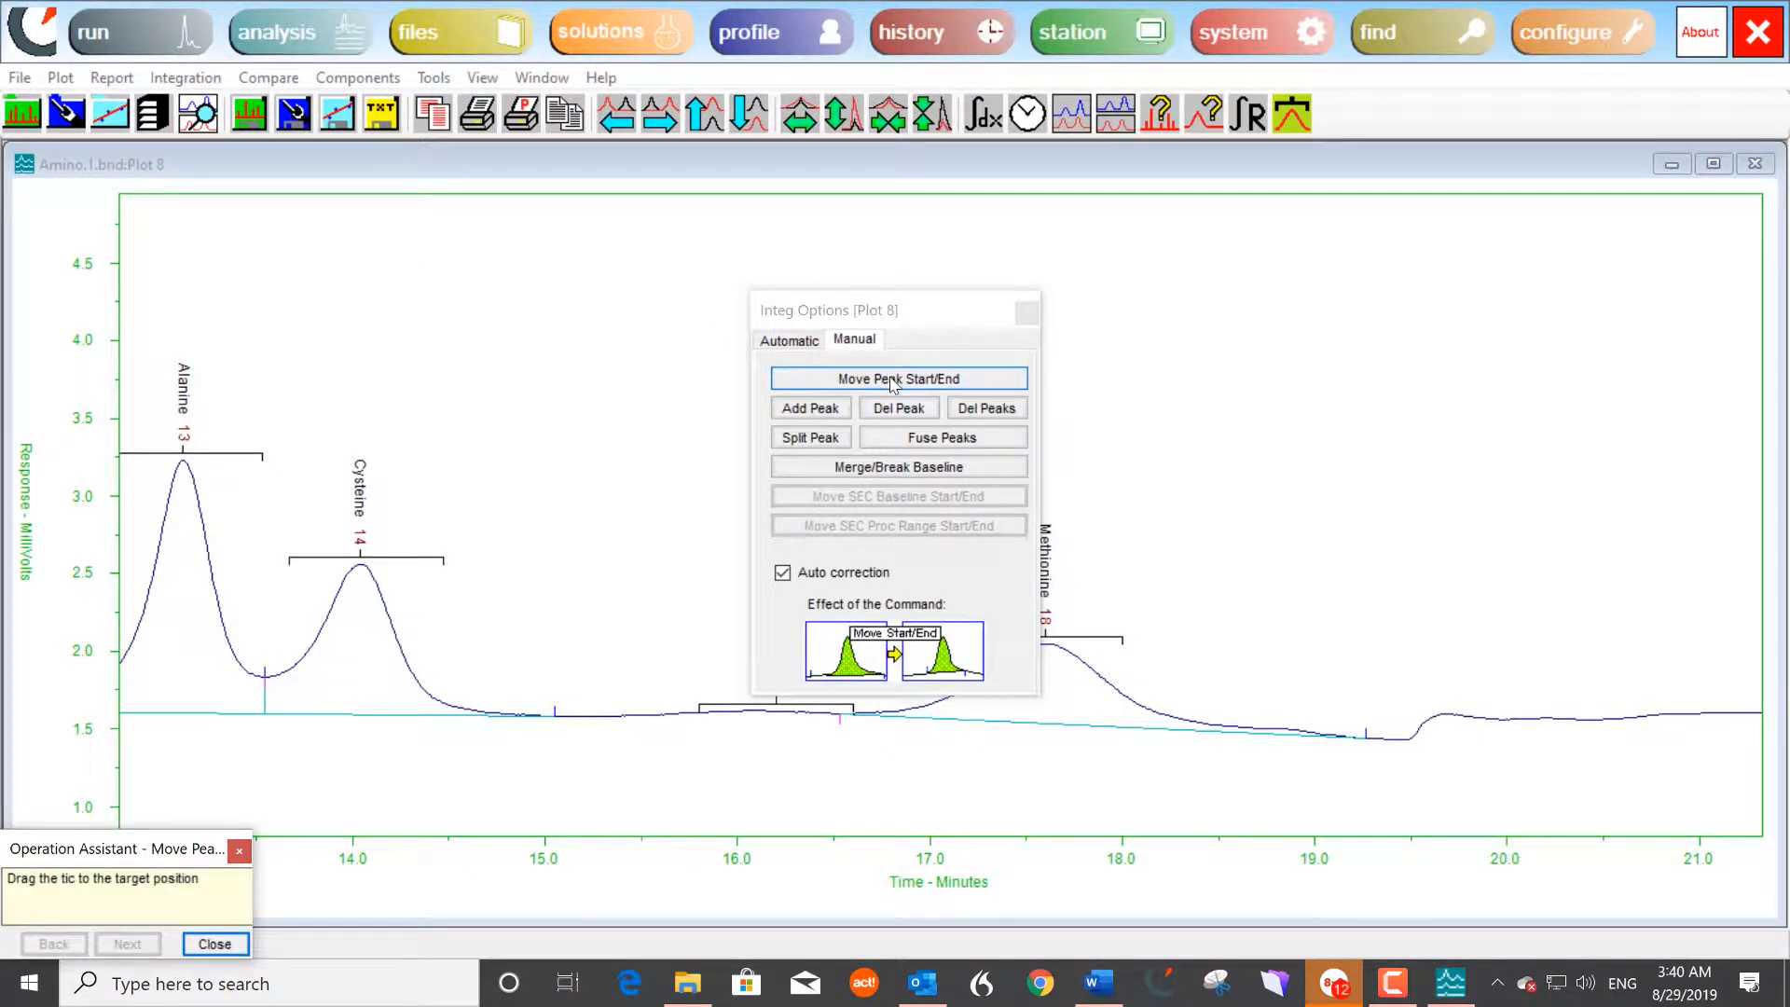
pyautogui.moveTo(902, 312); pyautogui.dragTo(516, 217)
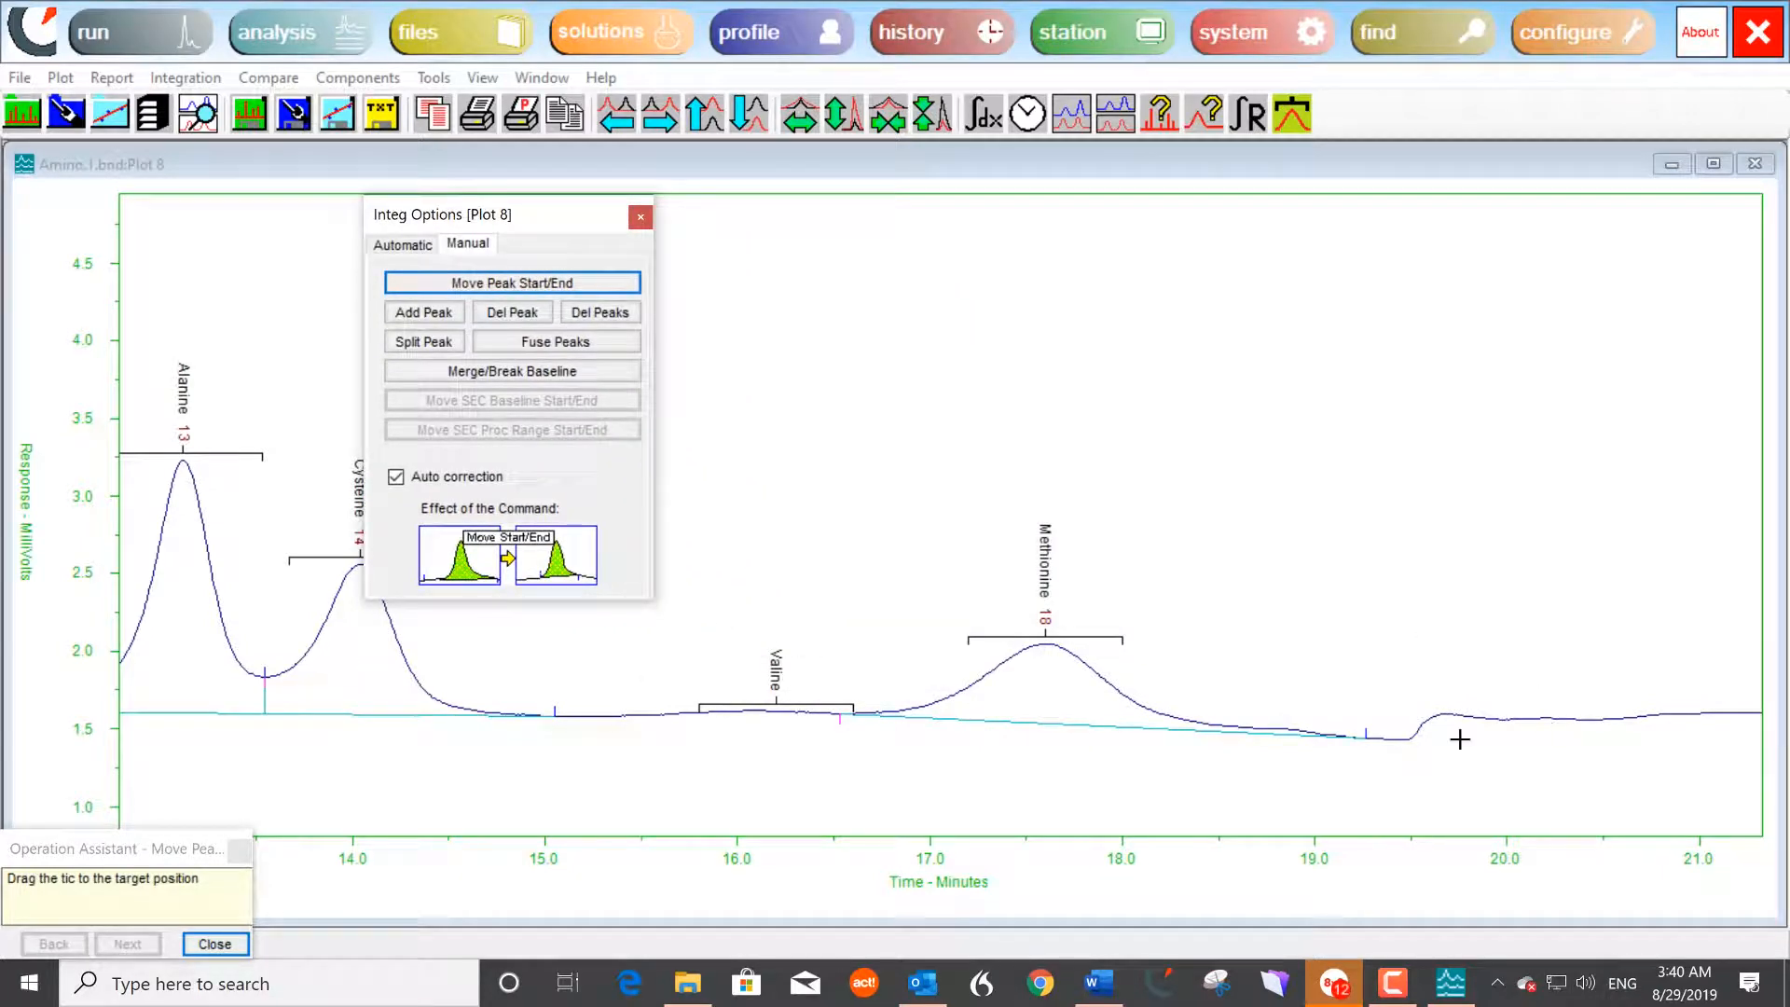
pyautogui.moveTo(1364, 738); pyautogui.dragTo(1148, 712)
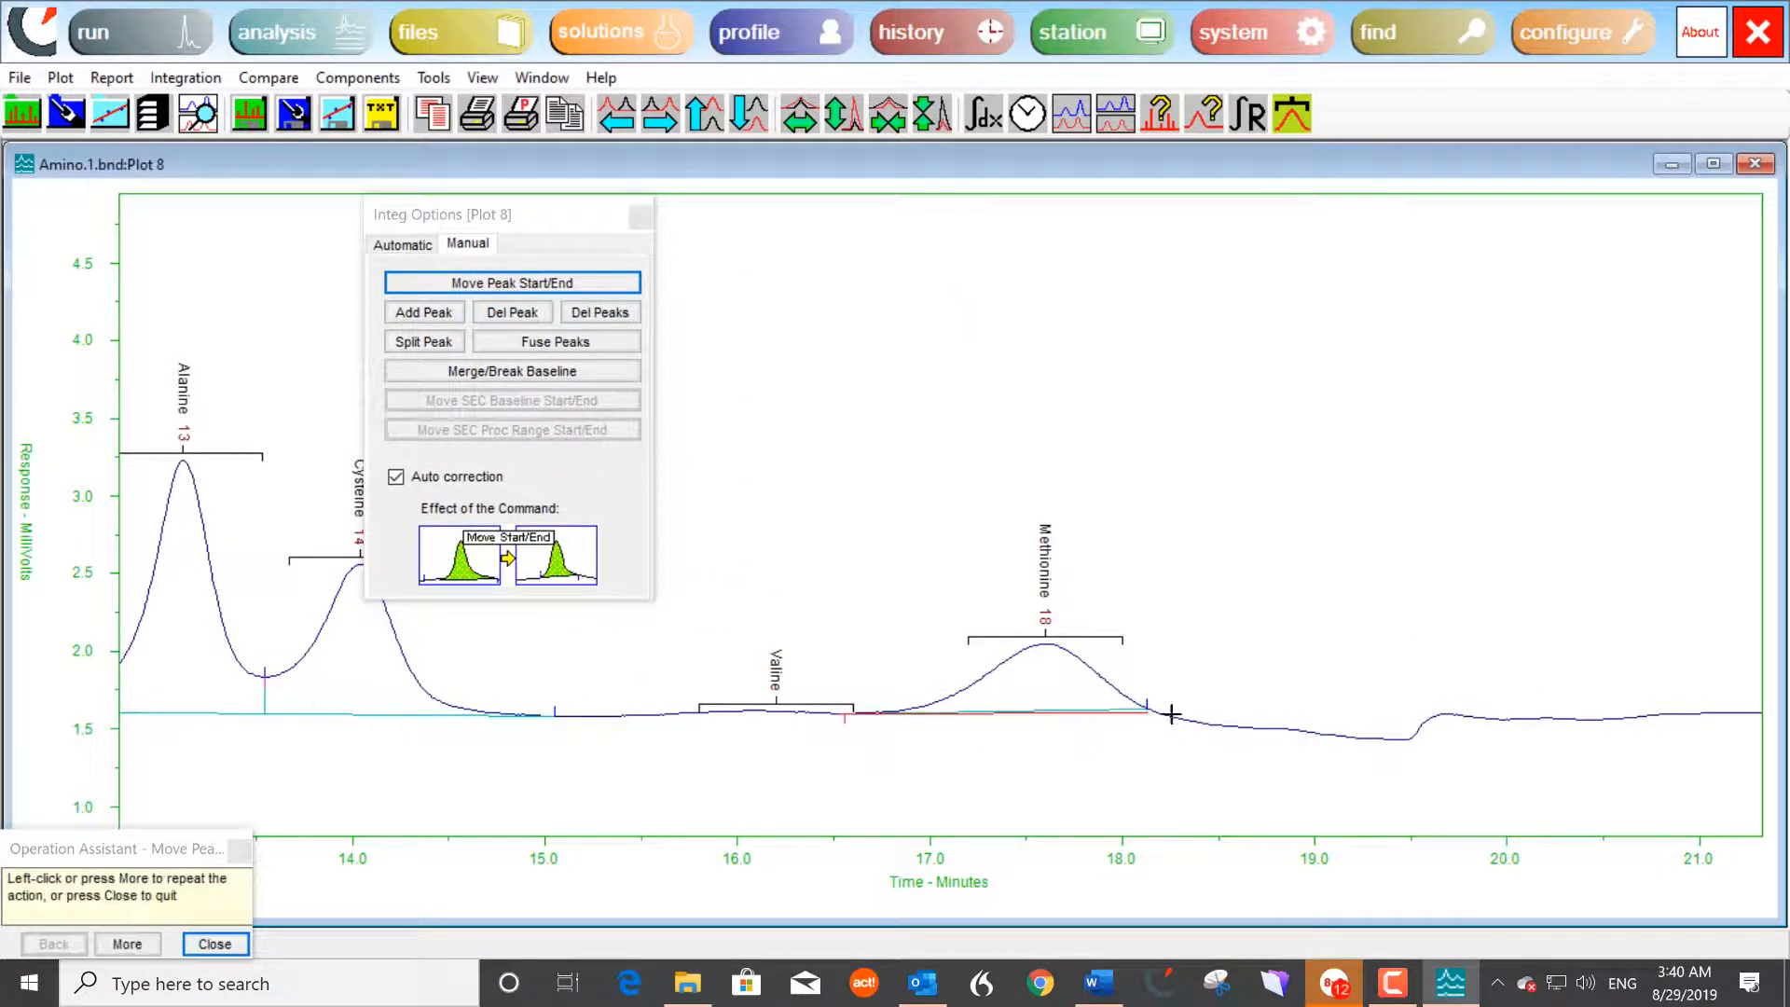
pyautogui.click(215, 944)
pyautogui.click(20, 78)
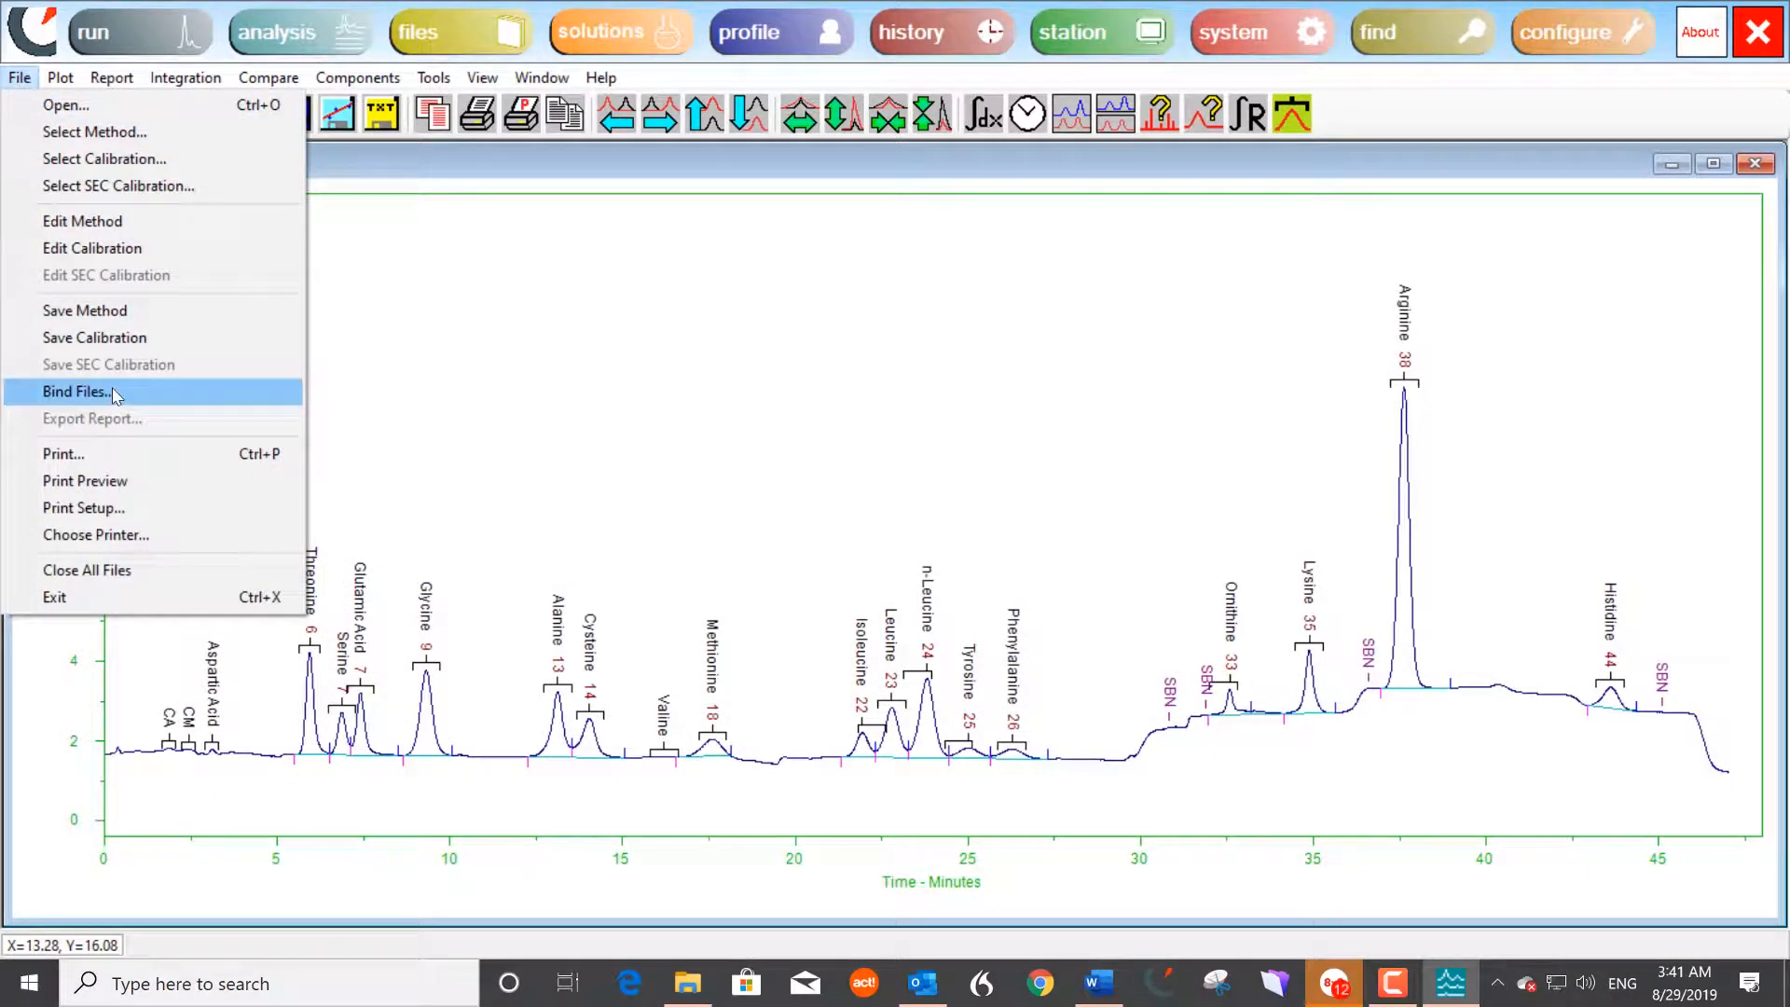
pyautogui.click(114, 393)
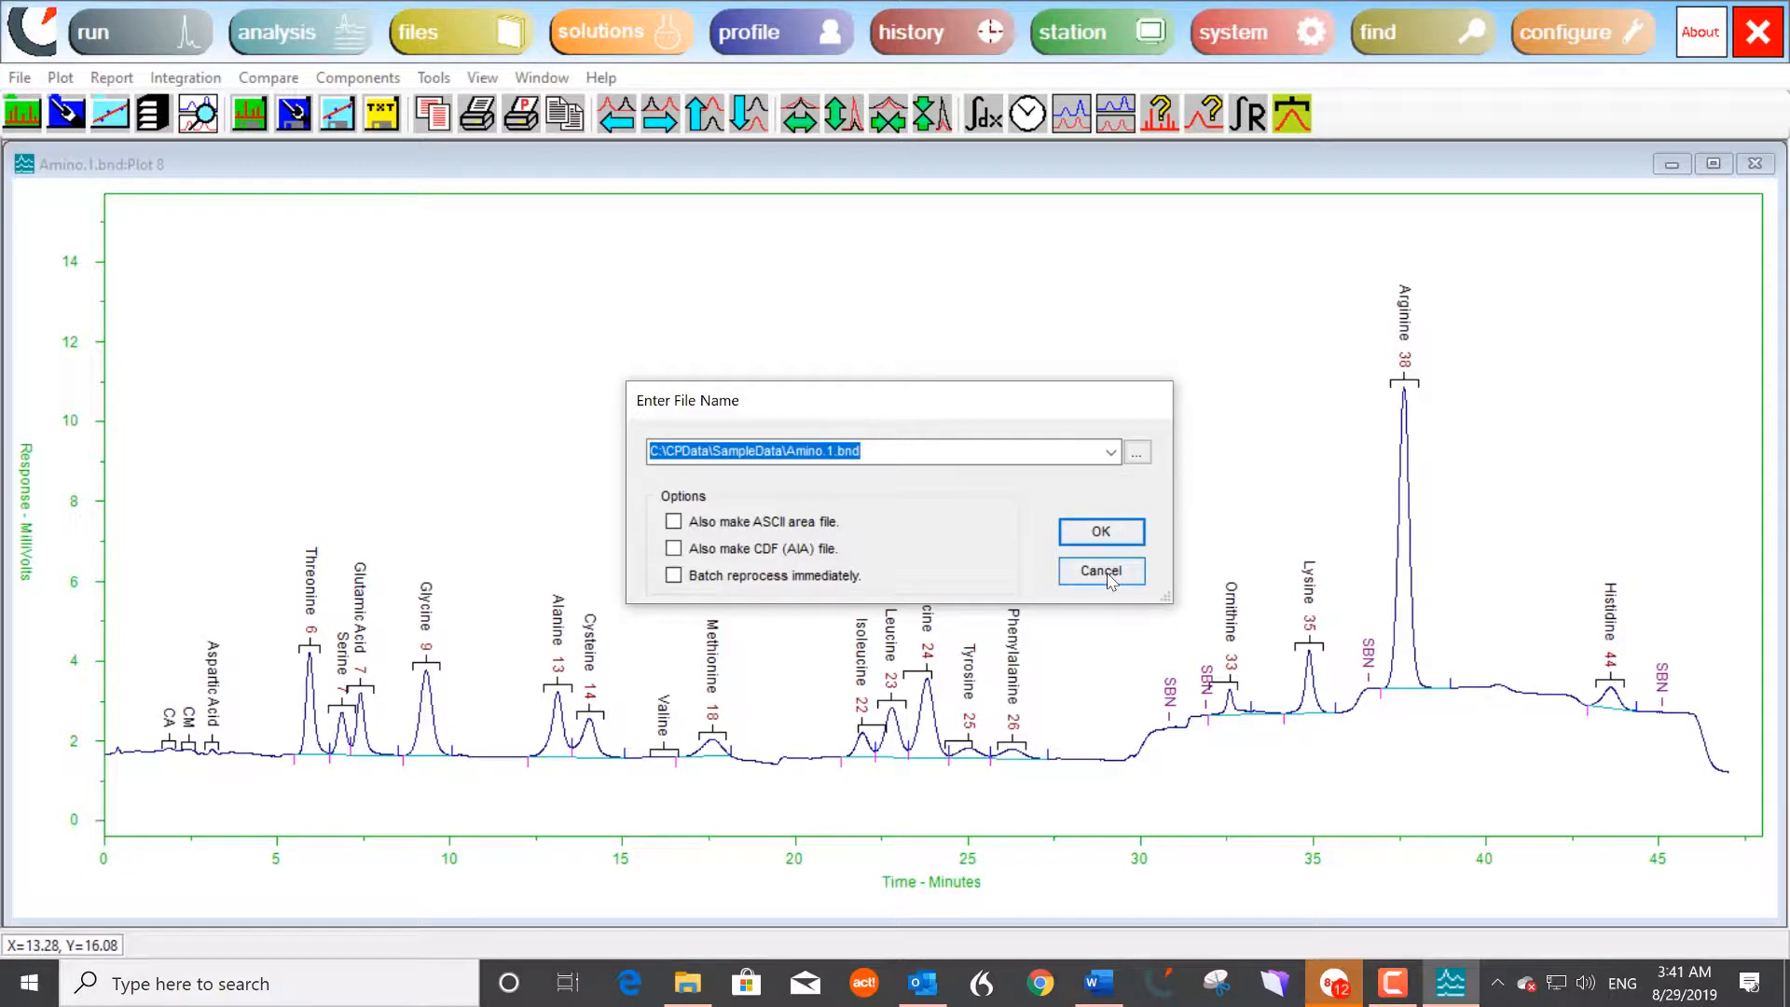
pyautogui.click(1105, 572)
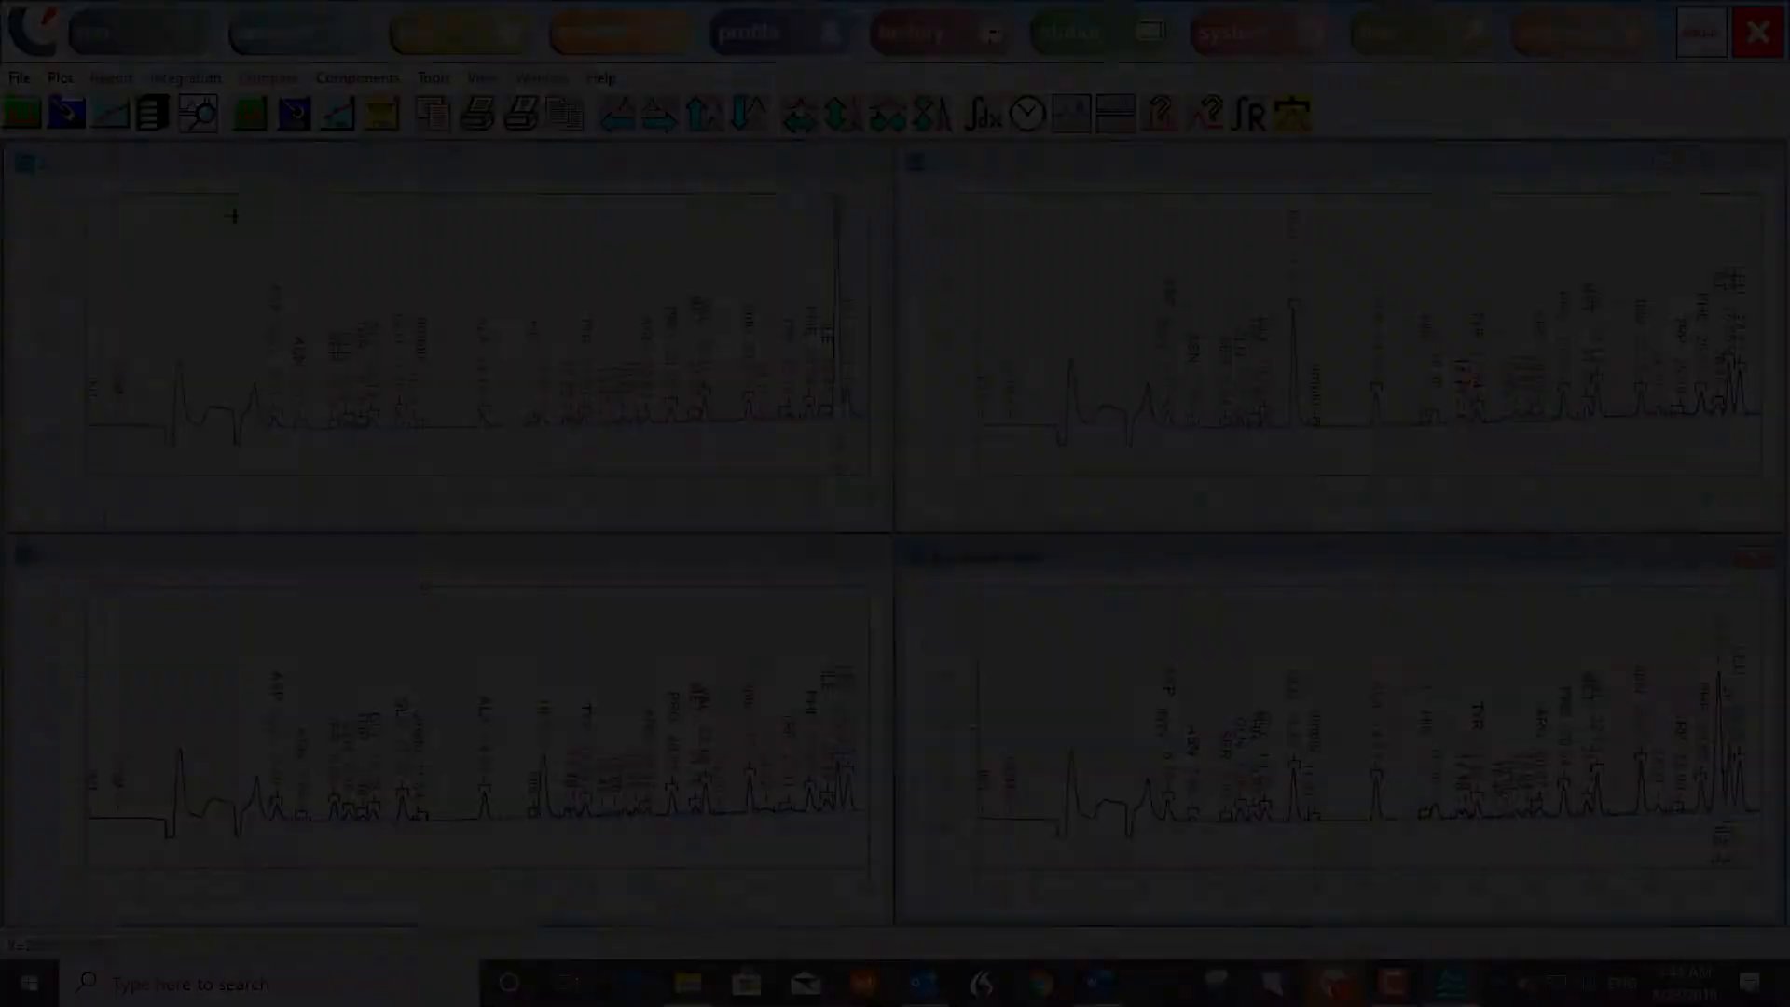
# Step: Show axis units, axis spans, sample name, found components only and Amount as quantity in the labels of all chromatograms
pyautogui.rightClick(429, 241)
pyautogui.click(540, 311)
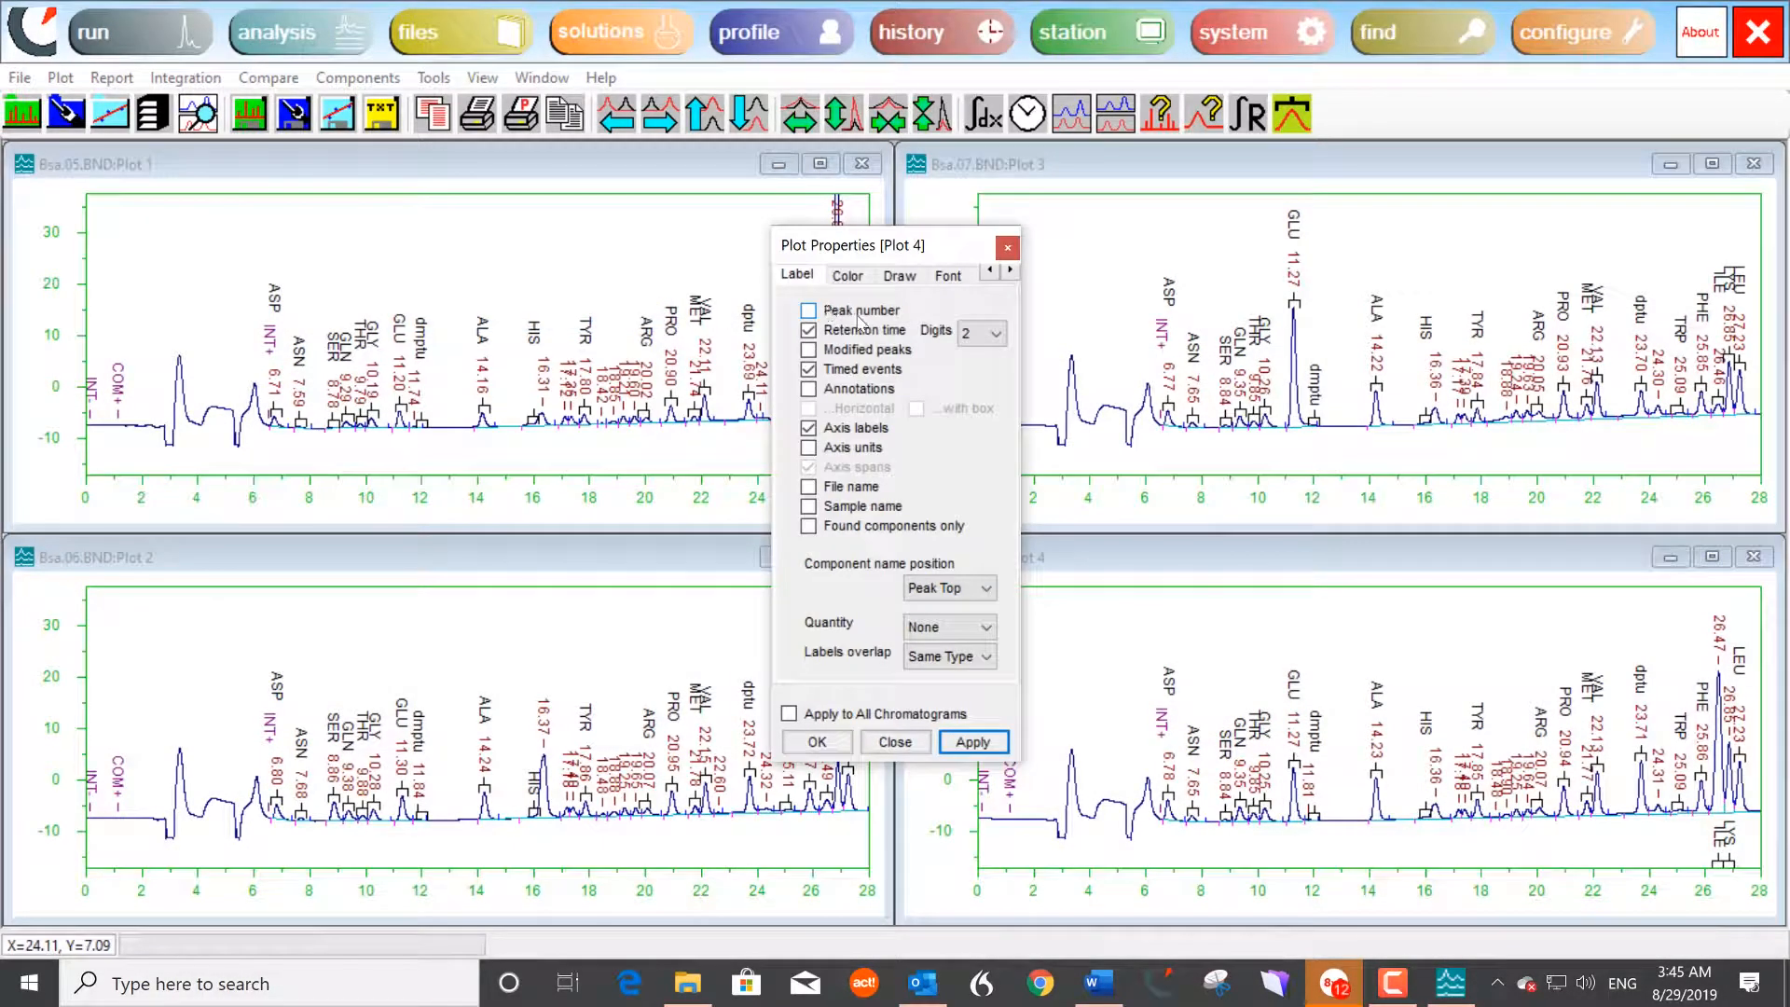
pyautogui.click(809, 506)
pyautogui.click(835, 447)
pyautogui.click(949, 626)
pyautogui.click(932, 660)
pyautogui.click(871, 718)
pyautogui.click(972, 742)
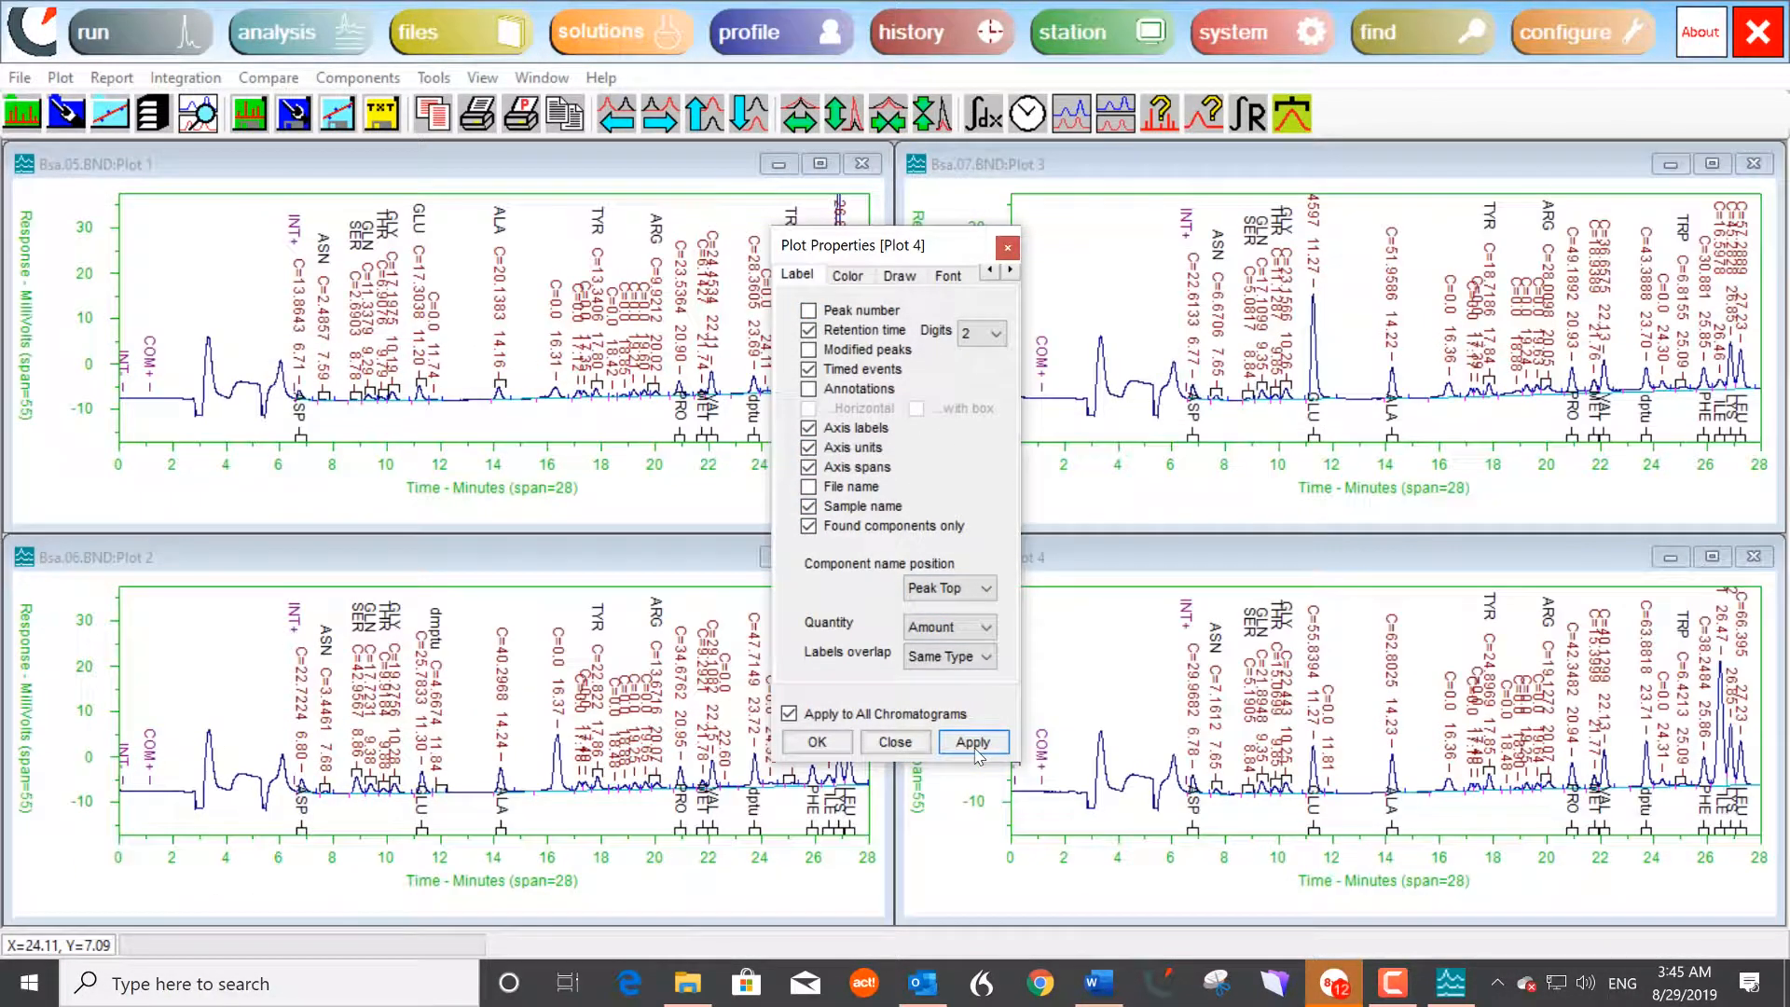
# Step: Color the axes red and the peak names dark orange in all chromatograms
pyautogui.click(848, 275)
pyautogui.click(929, 334)
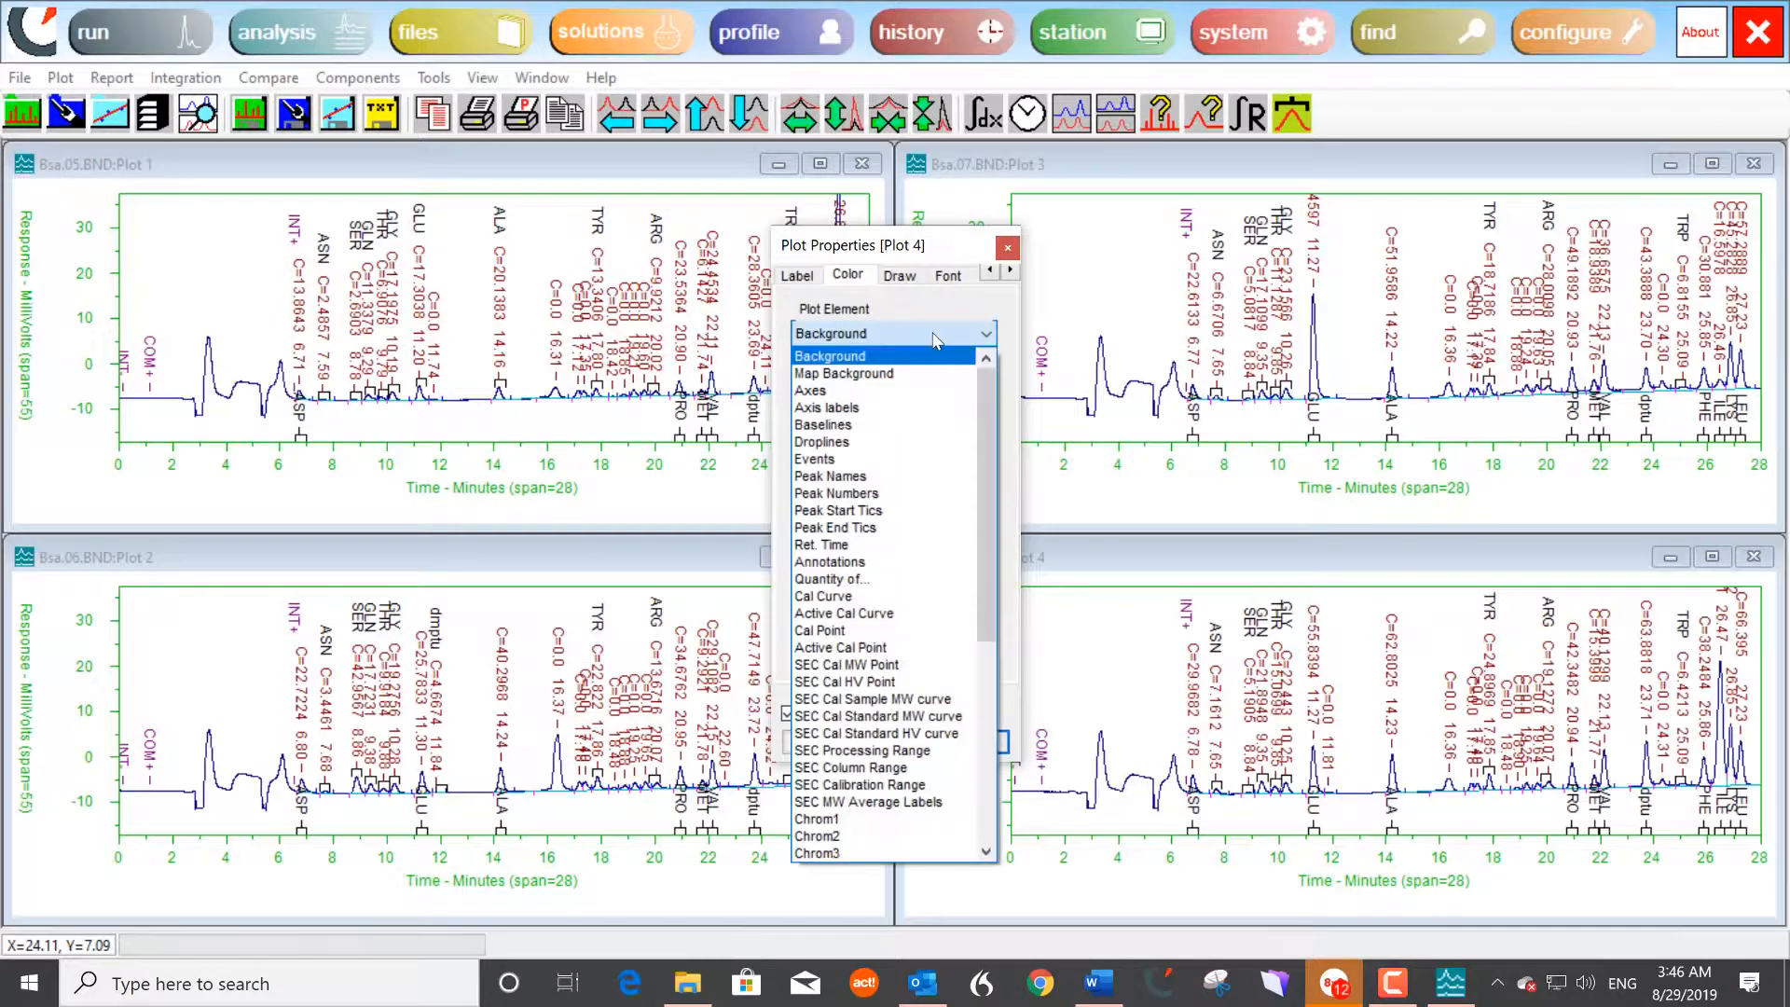
pyautogui.click(864, 399)
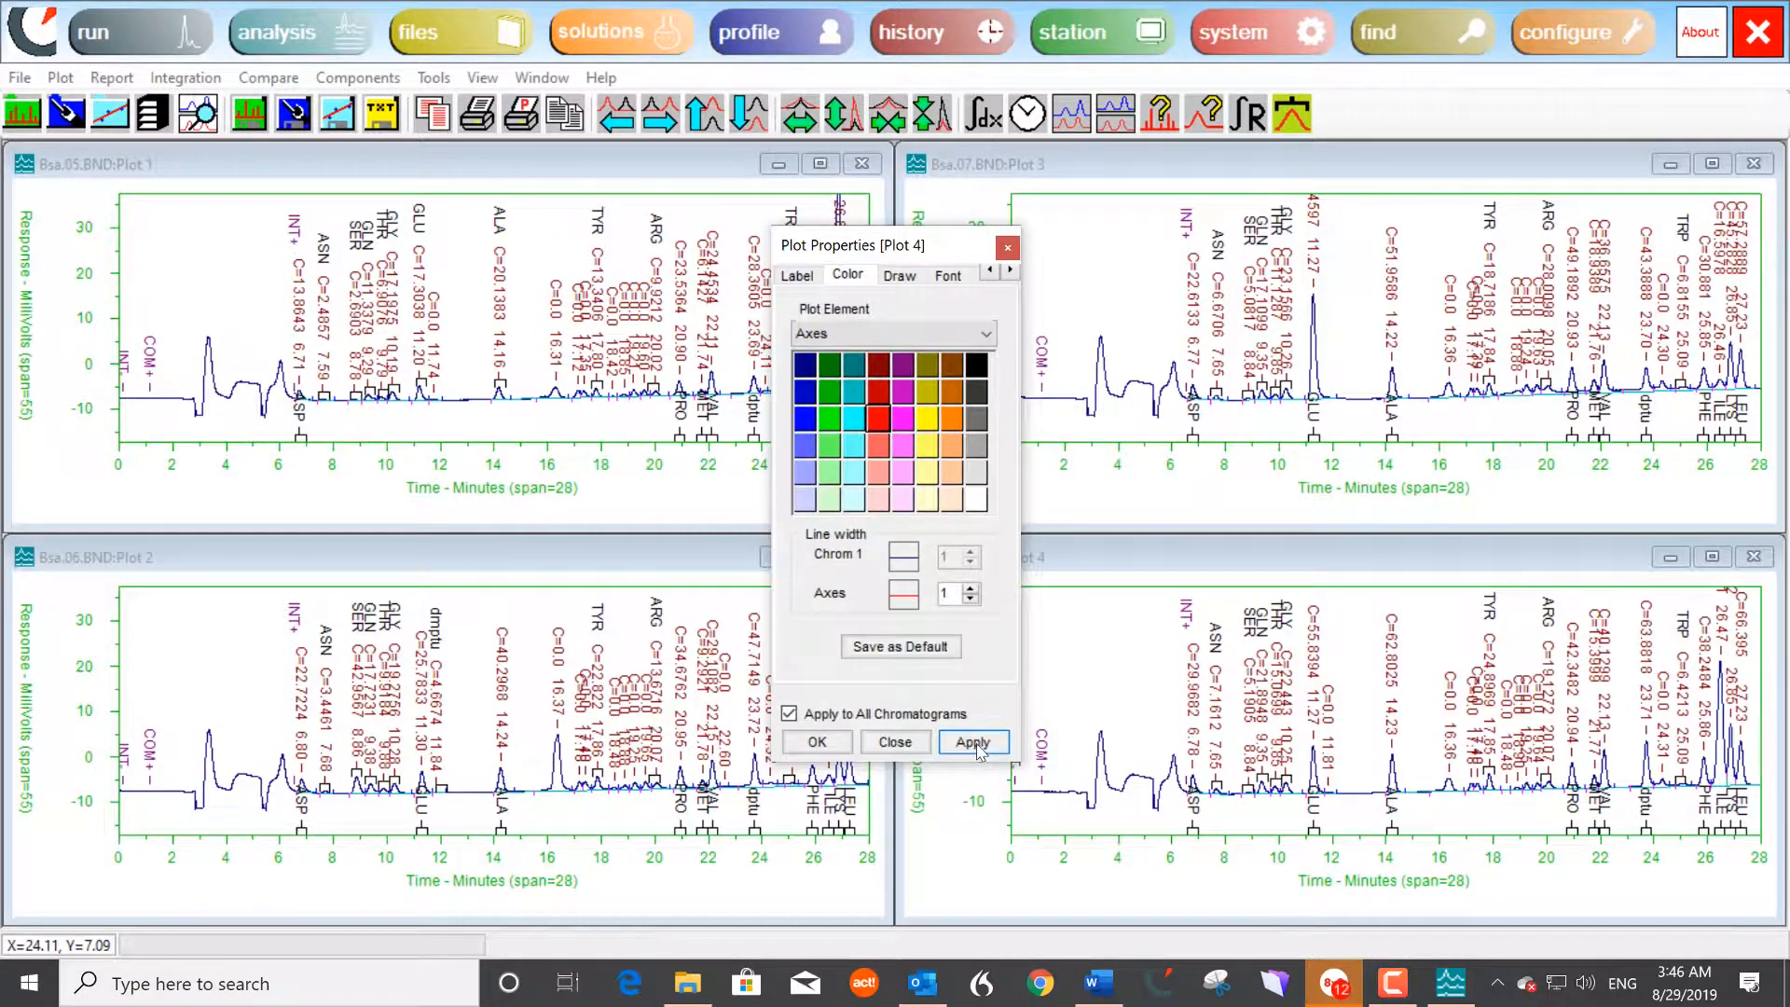
pyautogui.click(973, 741)
pyautogui.click(933, 333)
pyautogui.click(906, 443)
pyautogui.click(951, 391)
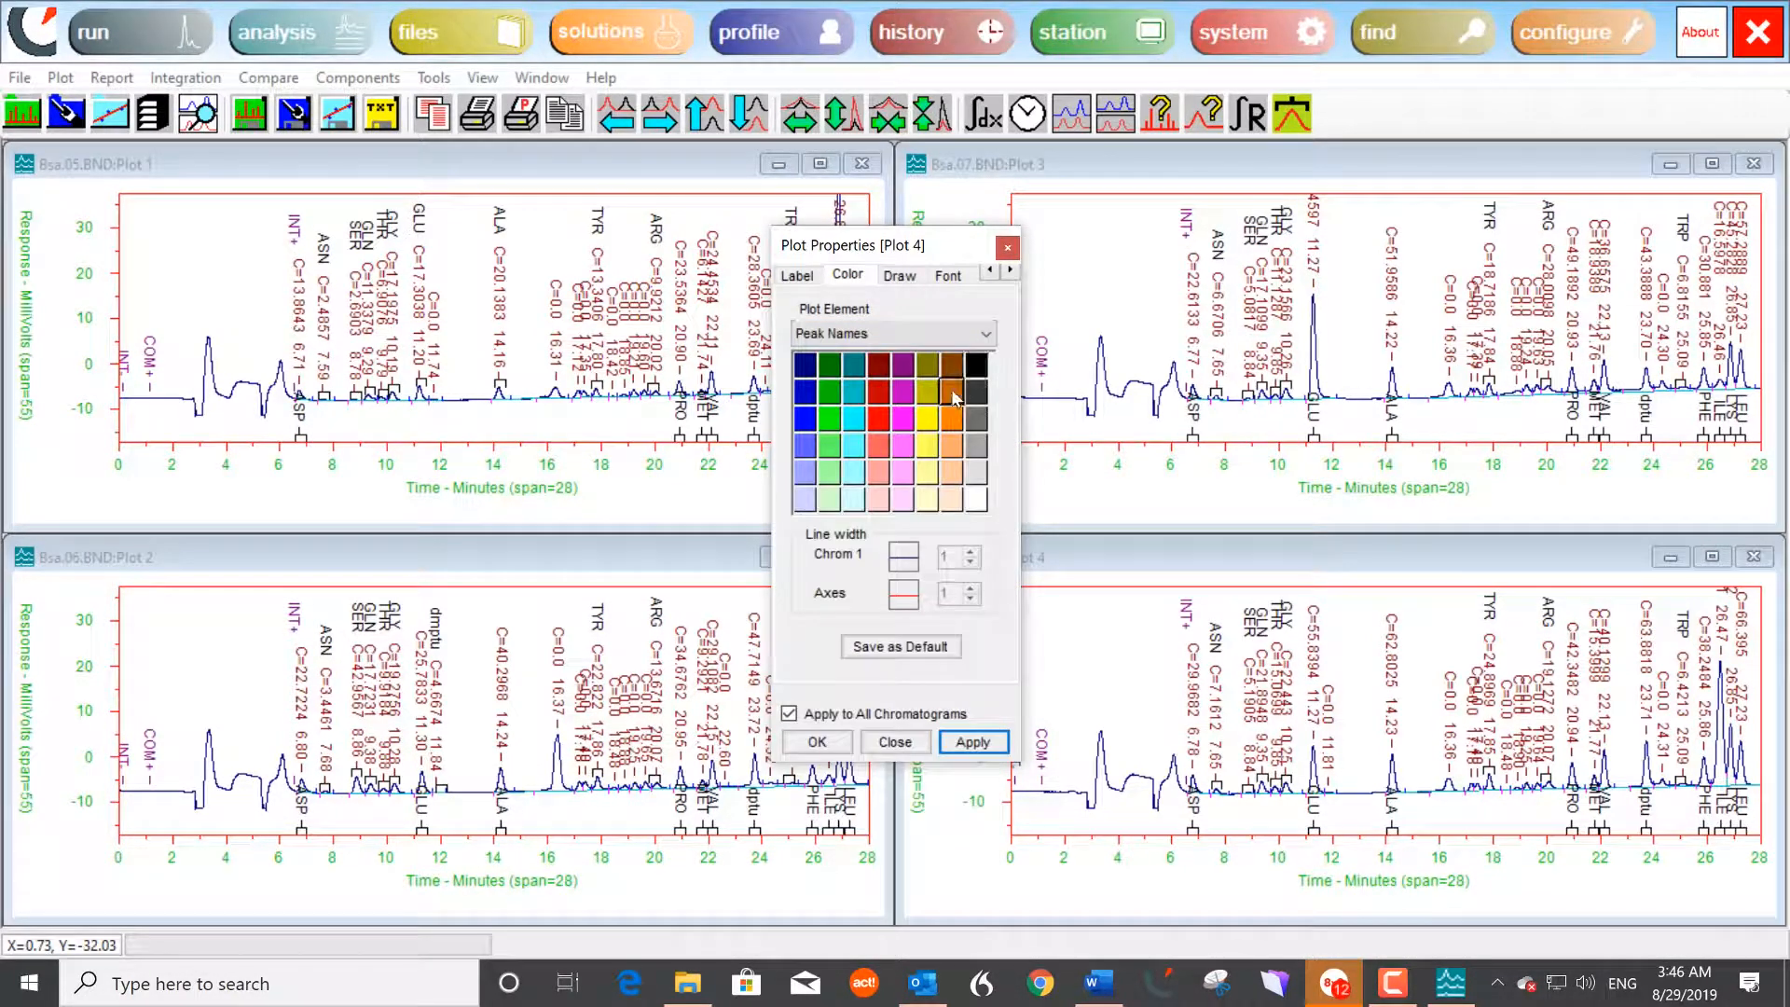
pyautogui.click(972, 742)
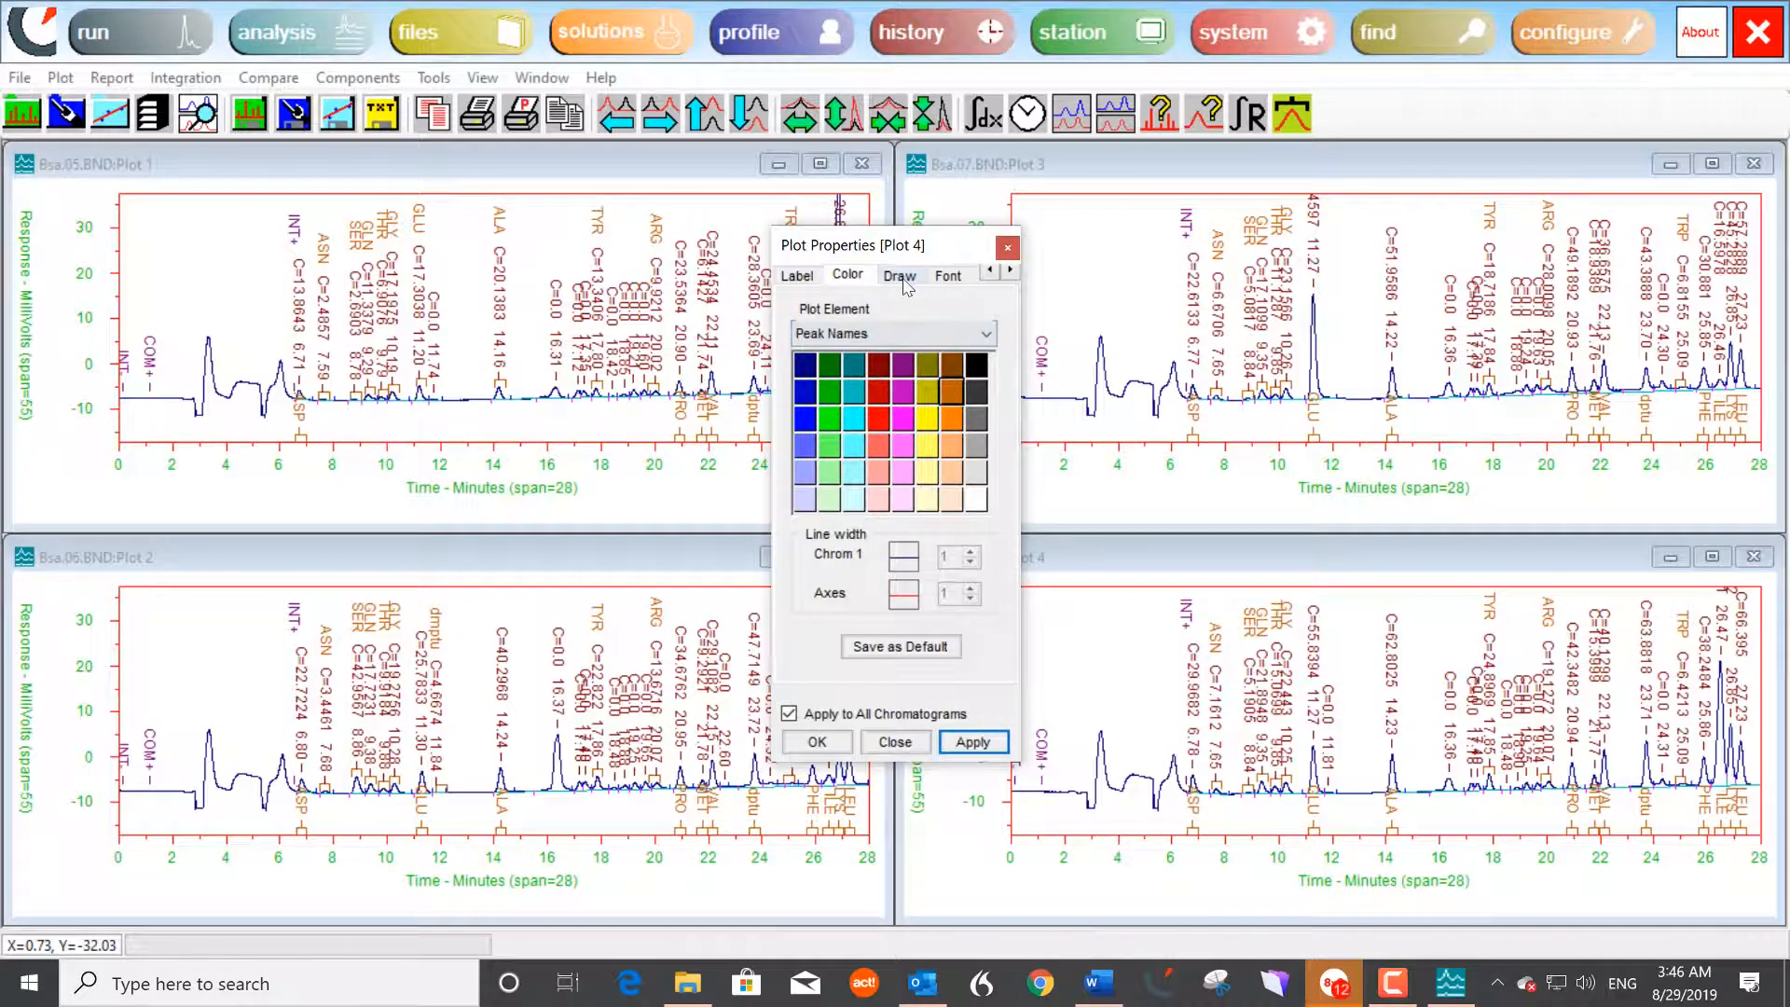
# Step: Set the plot font to bold Arial Black, size 7, for all chromatograms
pyautogui.click(948, 277)
pyautogui.click(976, 325)
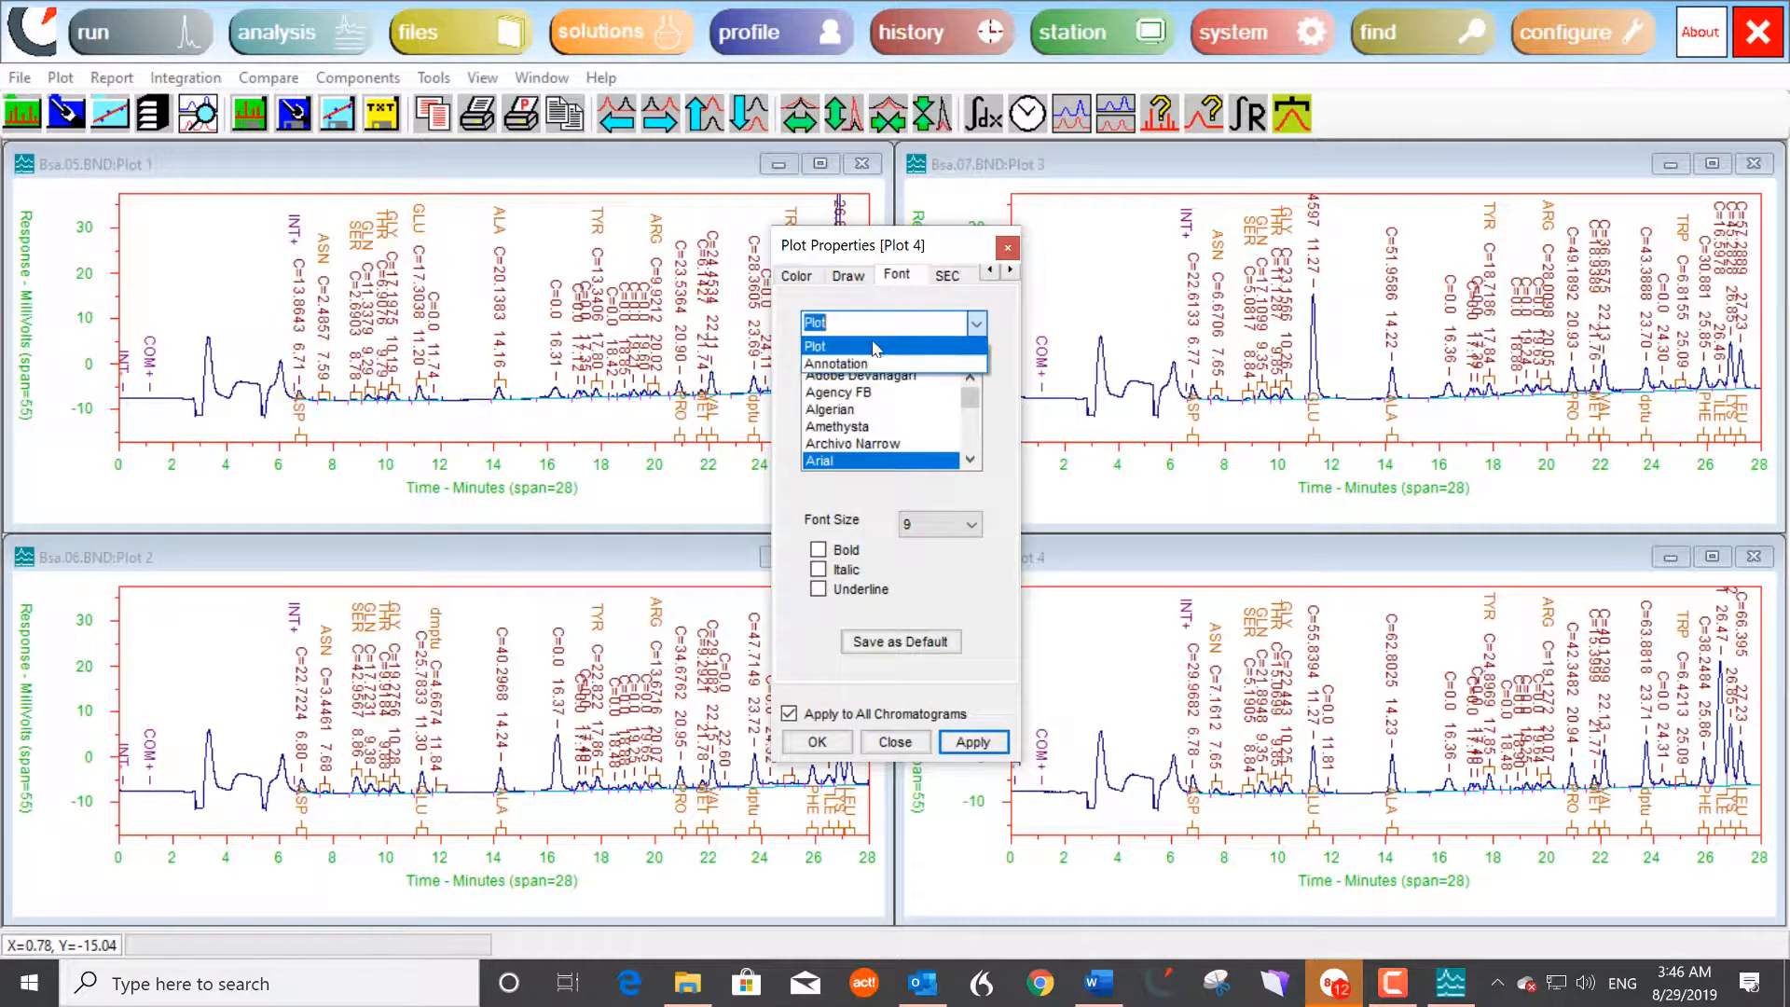
pyautogui.click(874, 345)
pyautogui.scroll(-1, 971, 461)
pyautogui.click(839, 426)
pyautogui.click(818, 550)
pyautogui.click(940, 523)
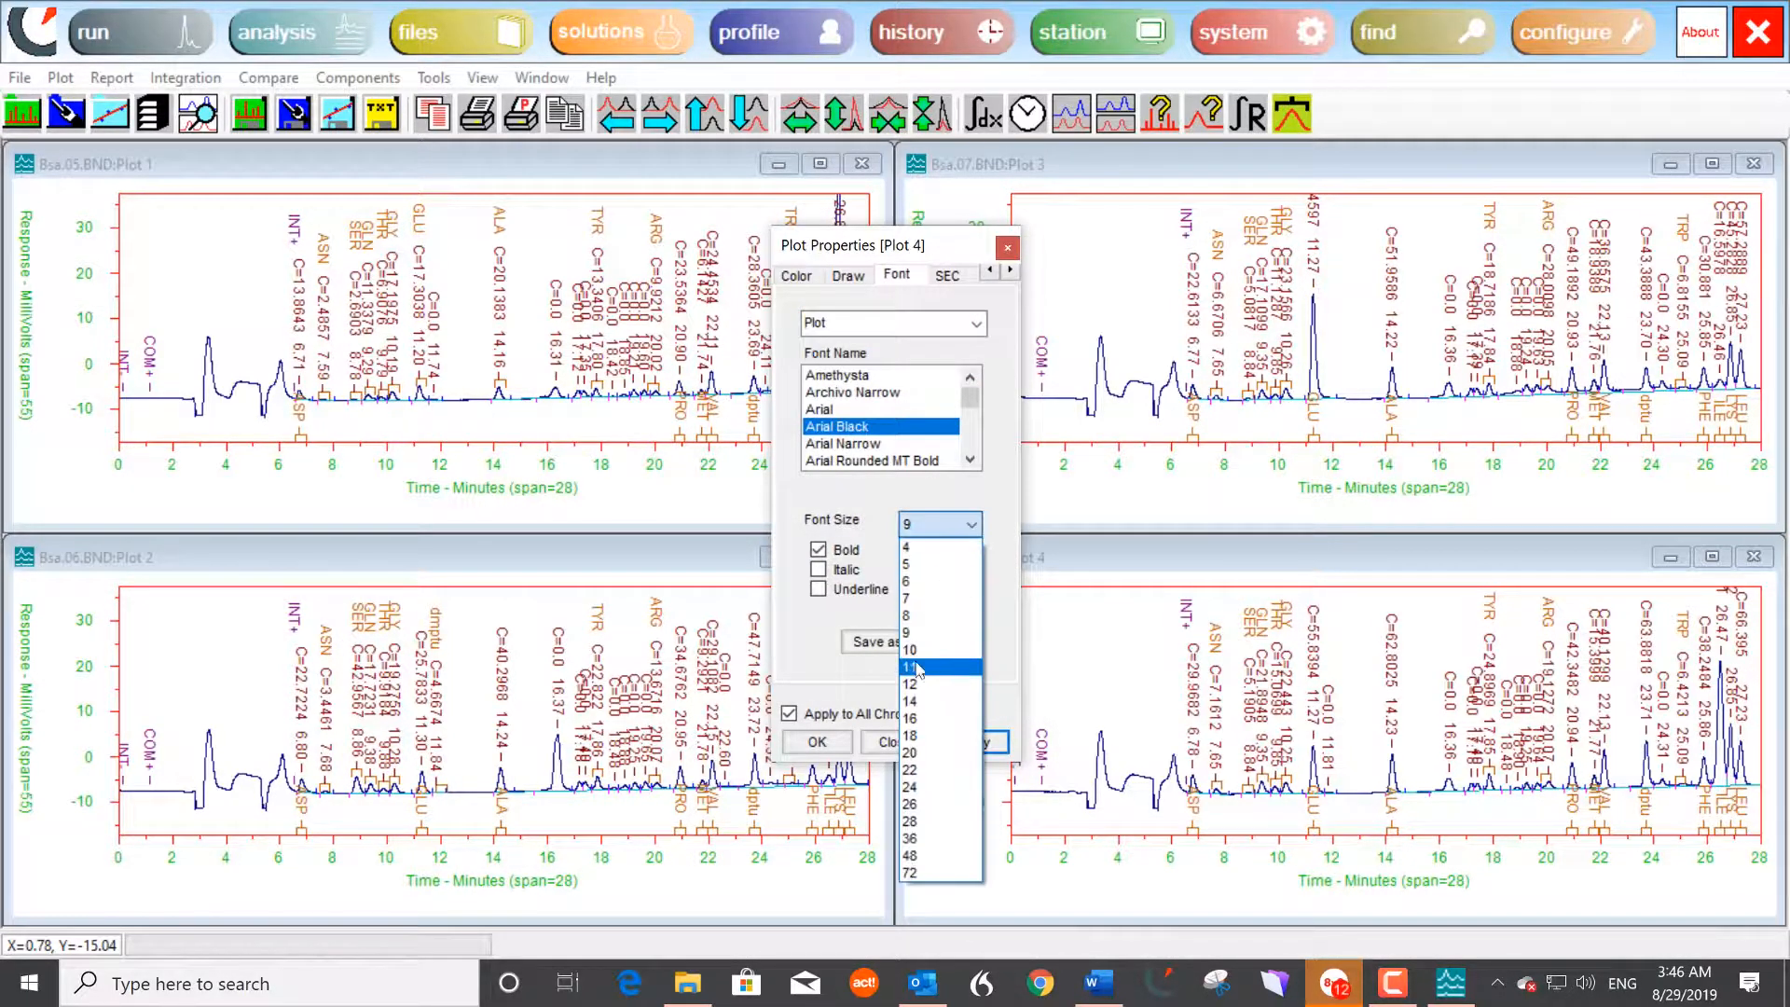
pyautogui.click(910, 599)
pyautogui.click(972, 742)
# Step: Set the Chrom1 line width to 3 for all chromatograms and close the plot properties
pyautogui.click(798, 276)
pyautogui.click(986, 334)
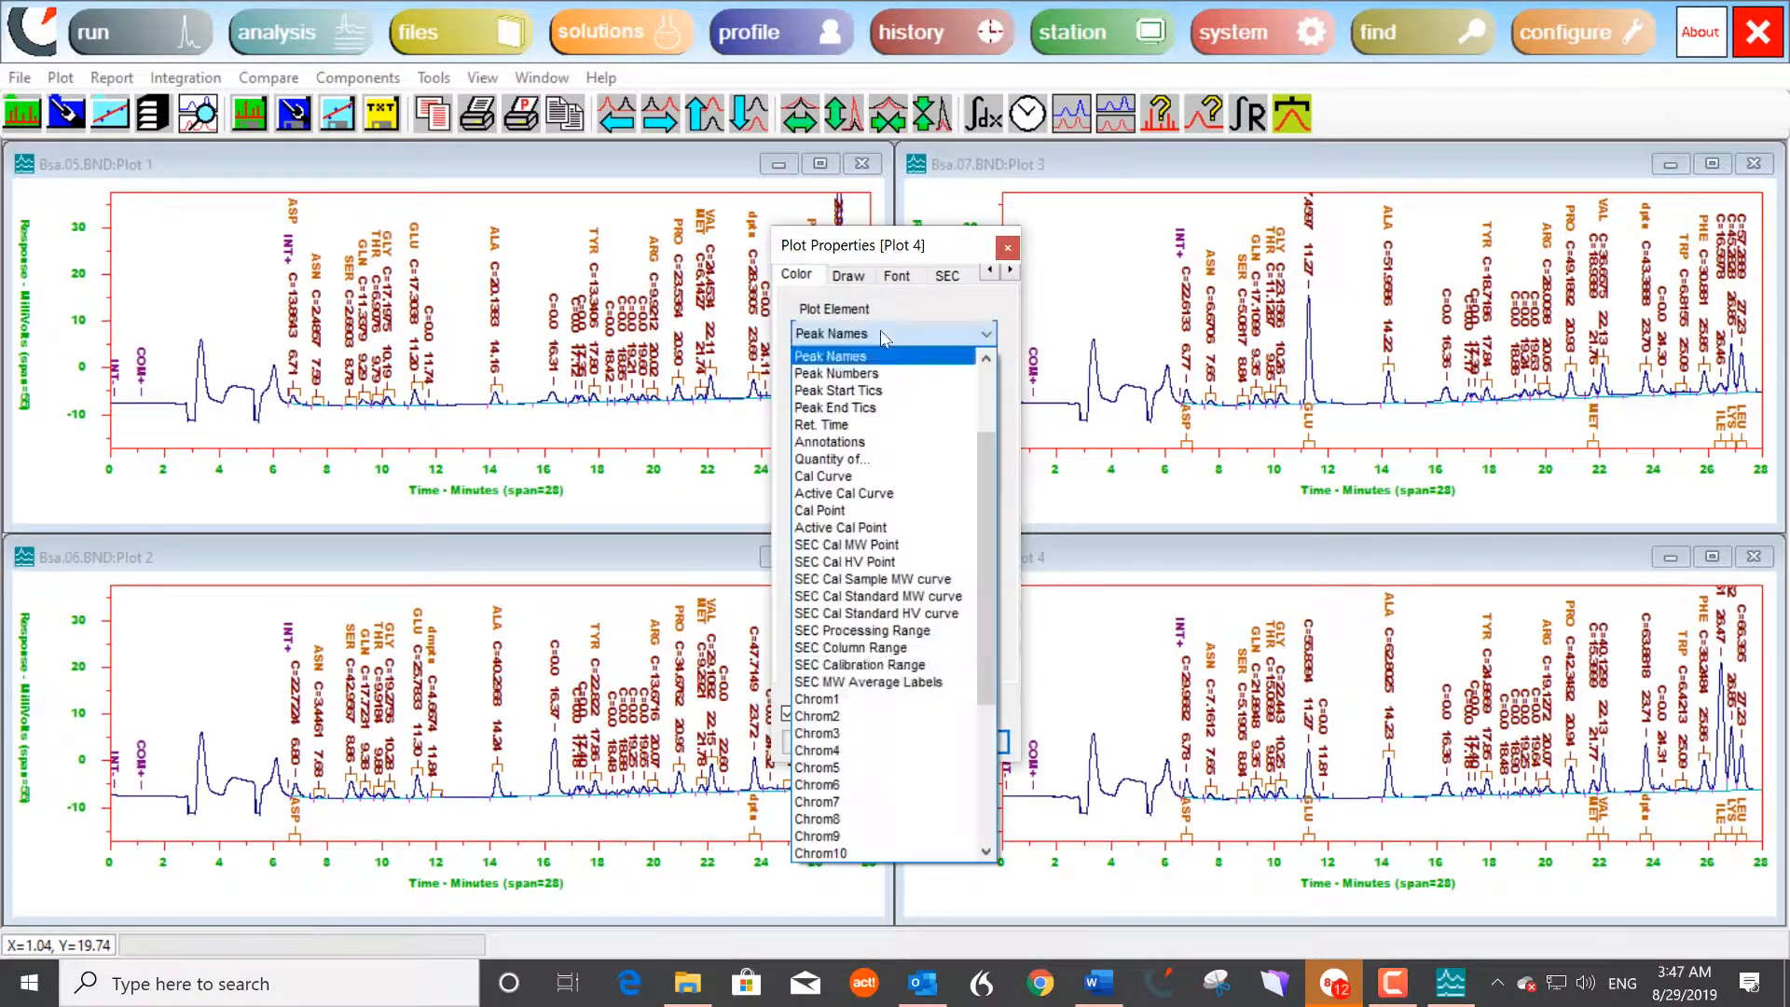
pyautogui.click(839, 697)
pyautogui.click(971, 552)
pyautogui.click(990, 748)
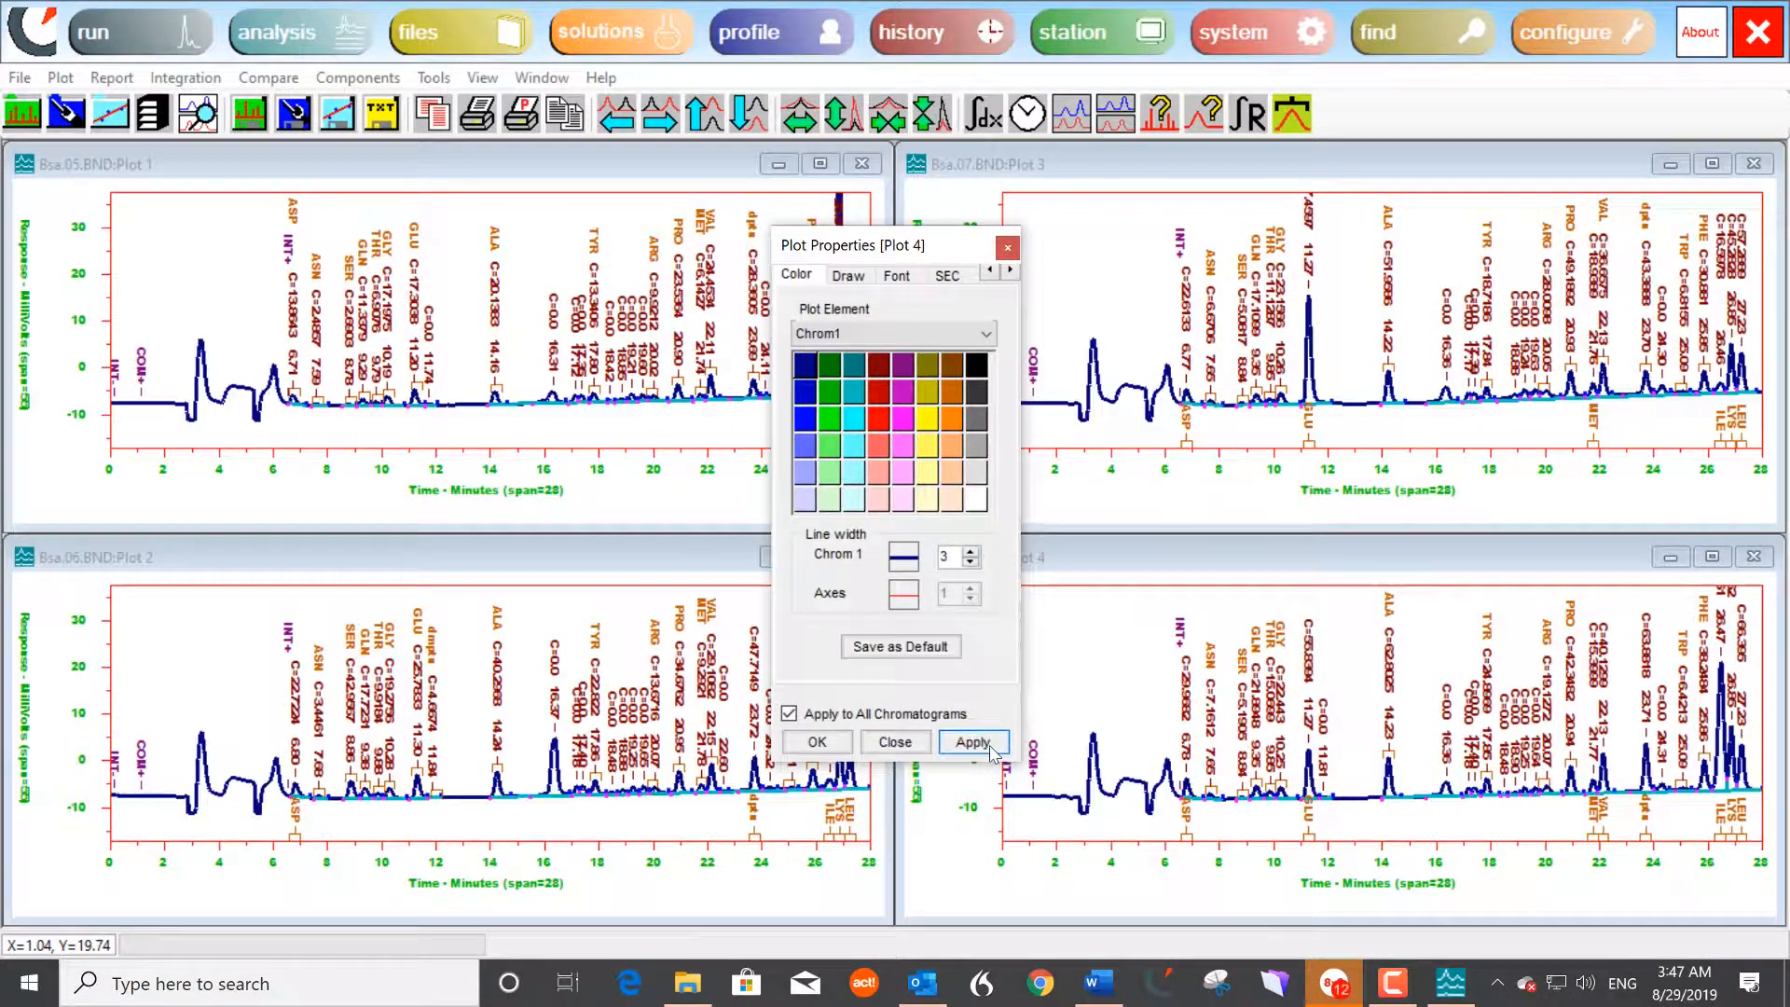
pyautogui.click(849, 276)
pyautogui.click(1006, 248)
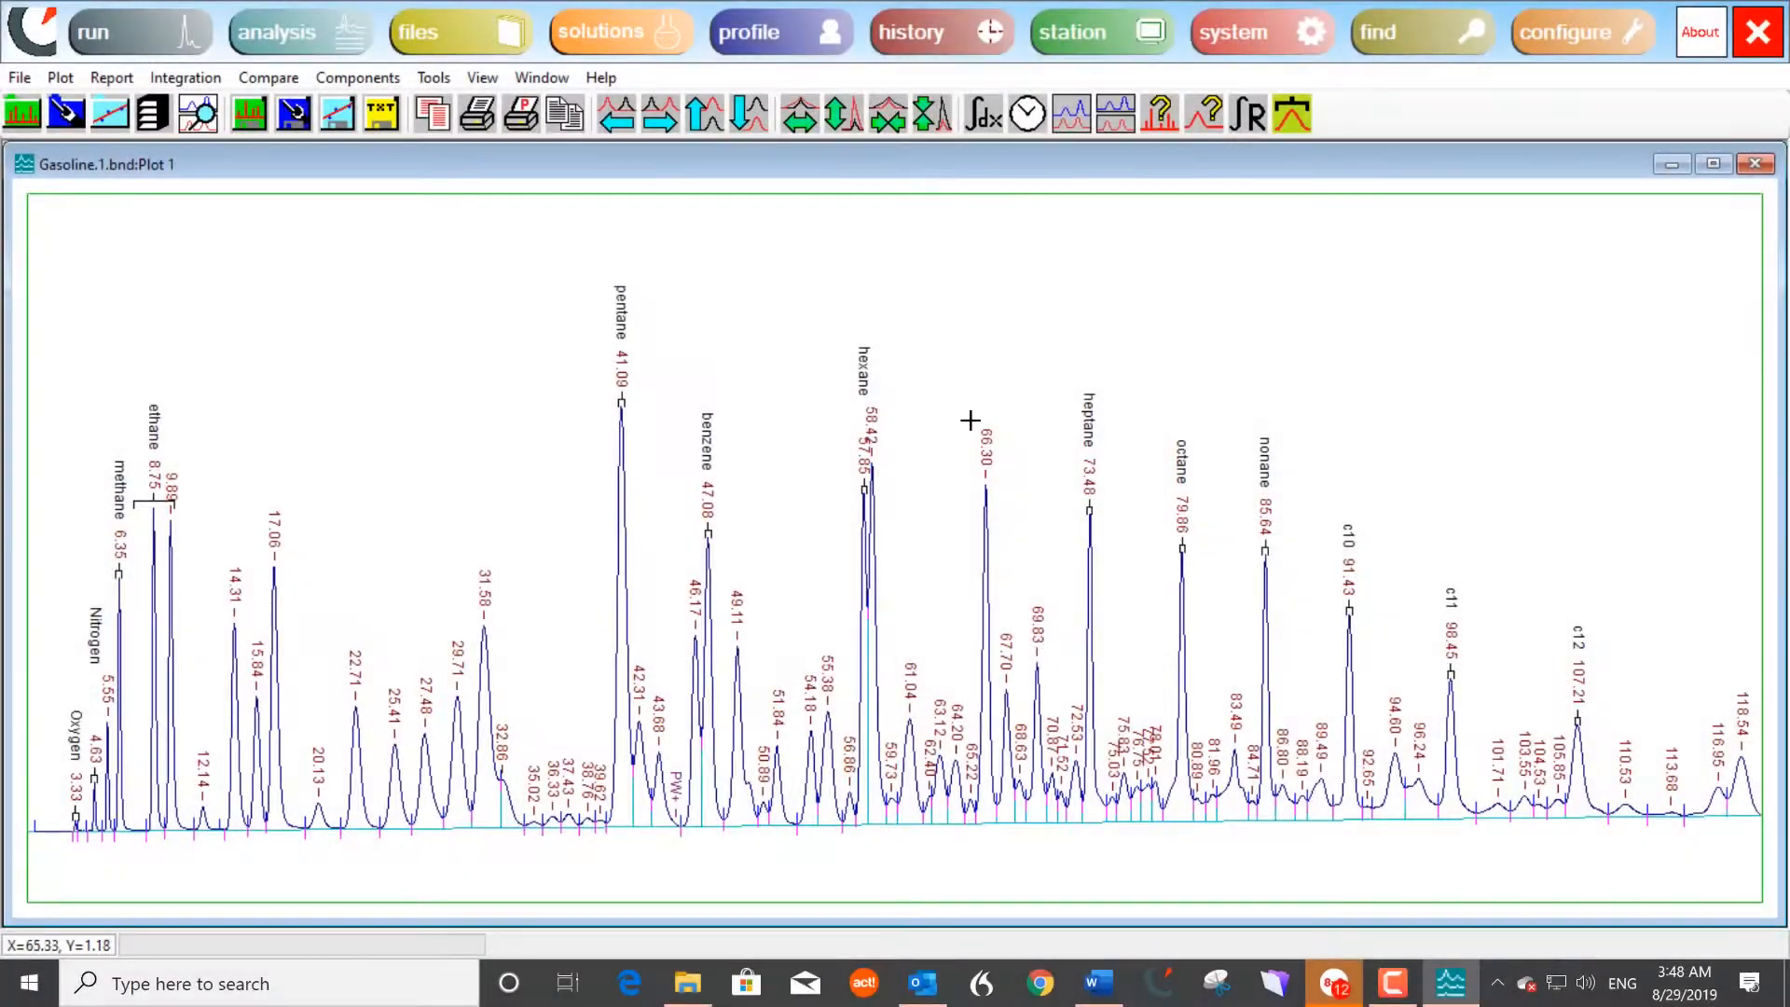
# Step: Copy the Gasoline.1 plot to the clipboard, paste it into the Word document, and minimize Word
pyautogui.click(60, 77)
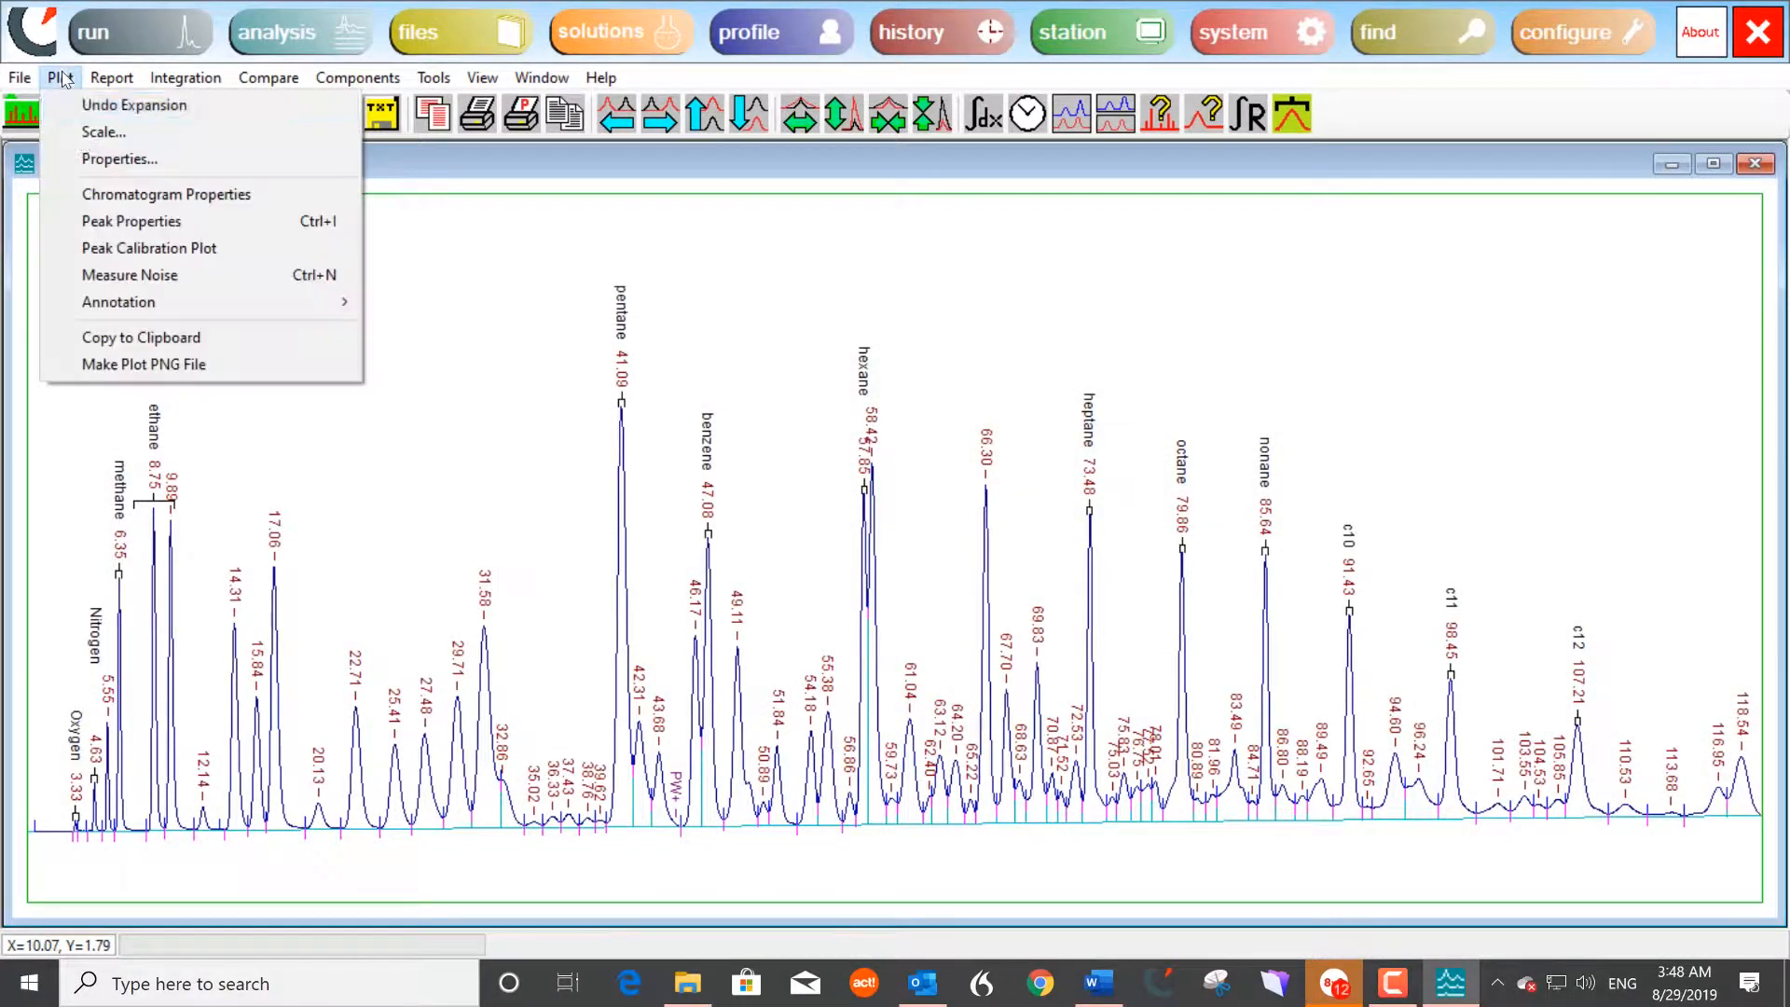
pyautogui.click(115, 341)
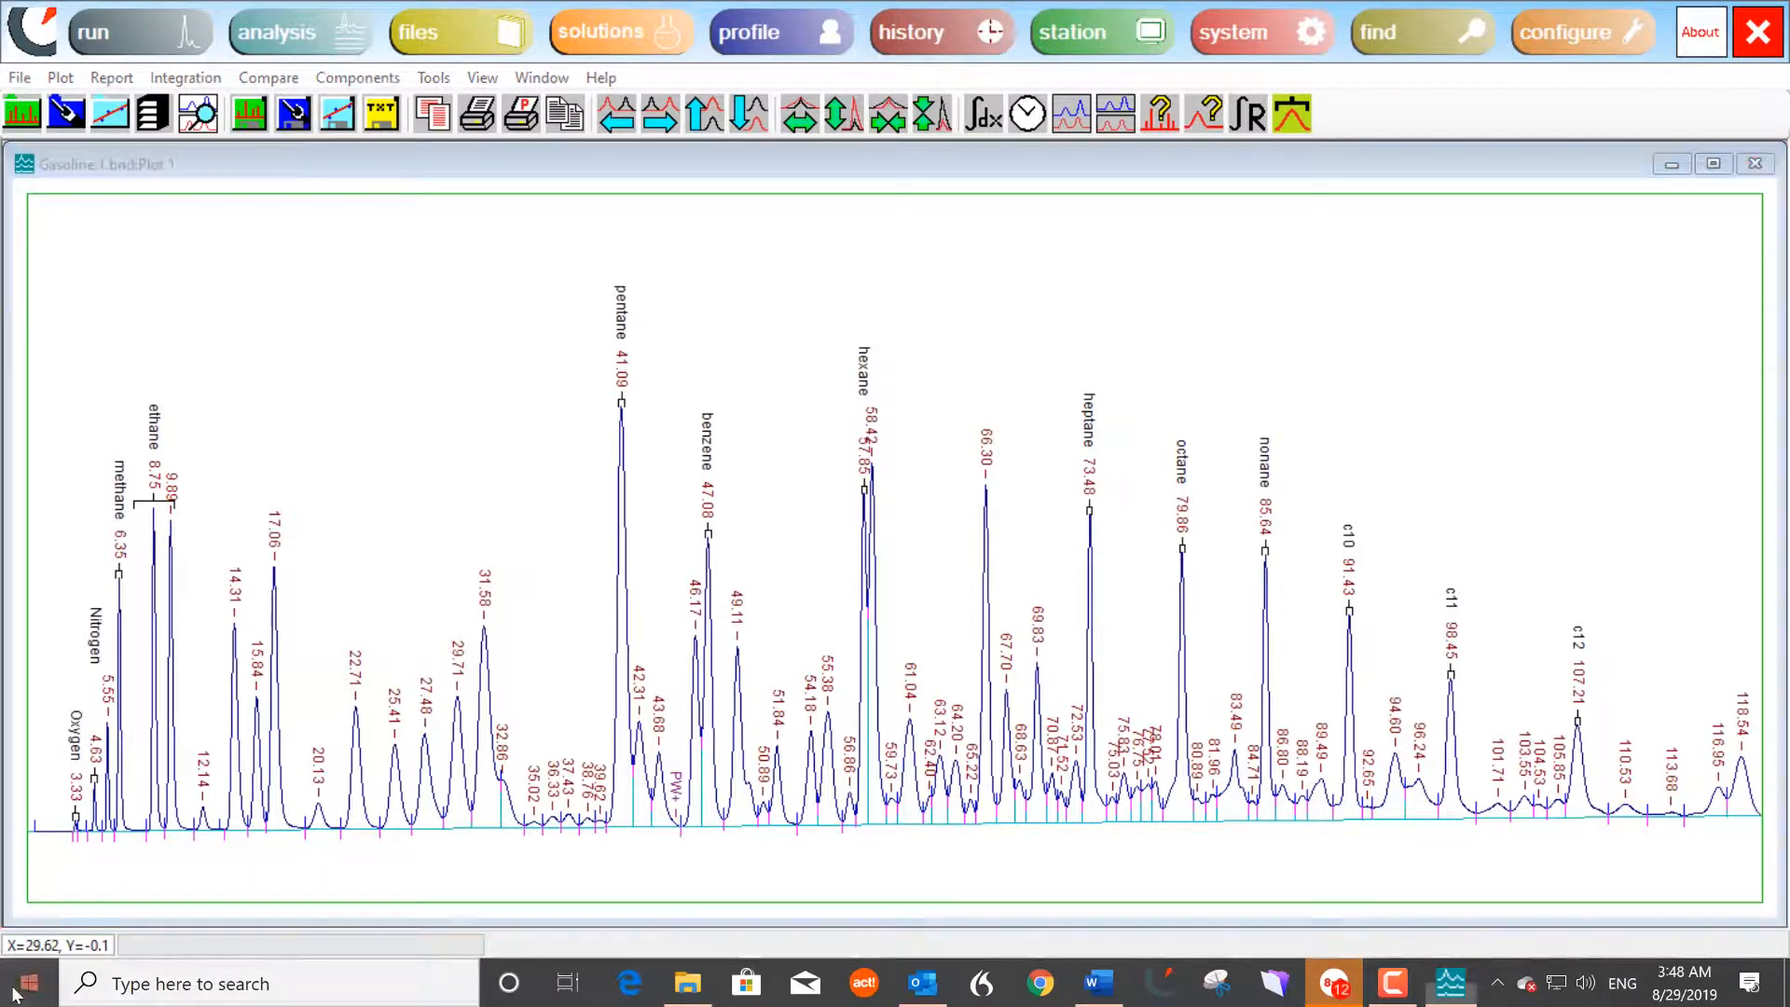
pyautogui.click(1098, 983)
pyautogui.rightClick(746, 536)
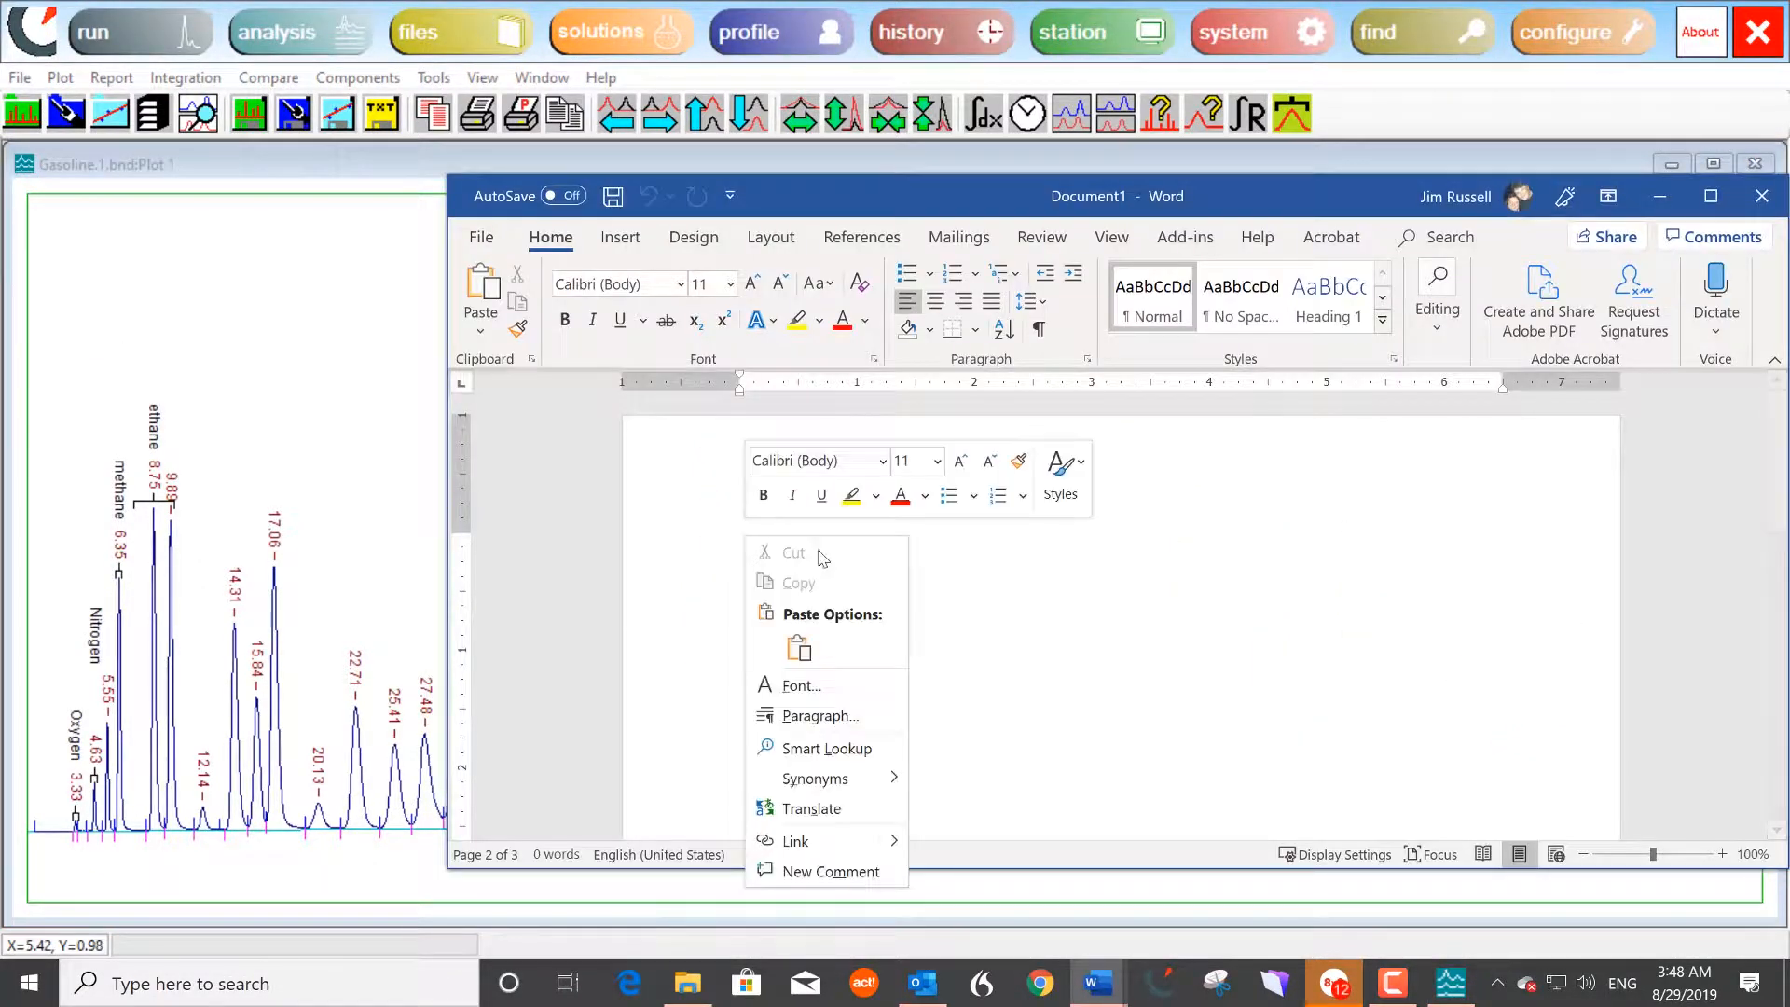
pyautogui.click(802, 648)
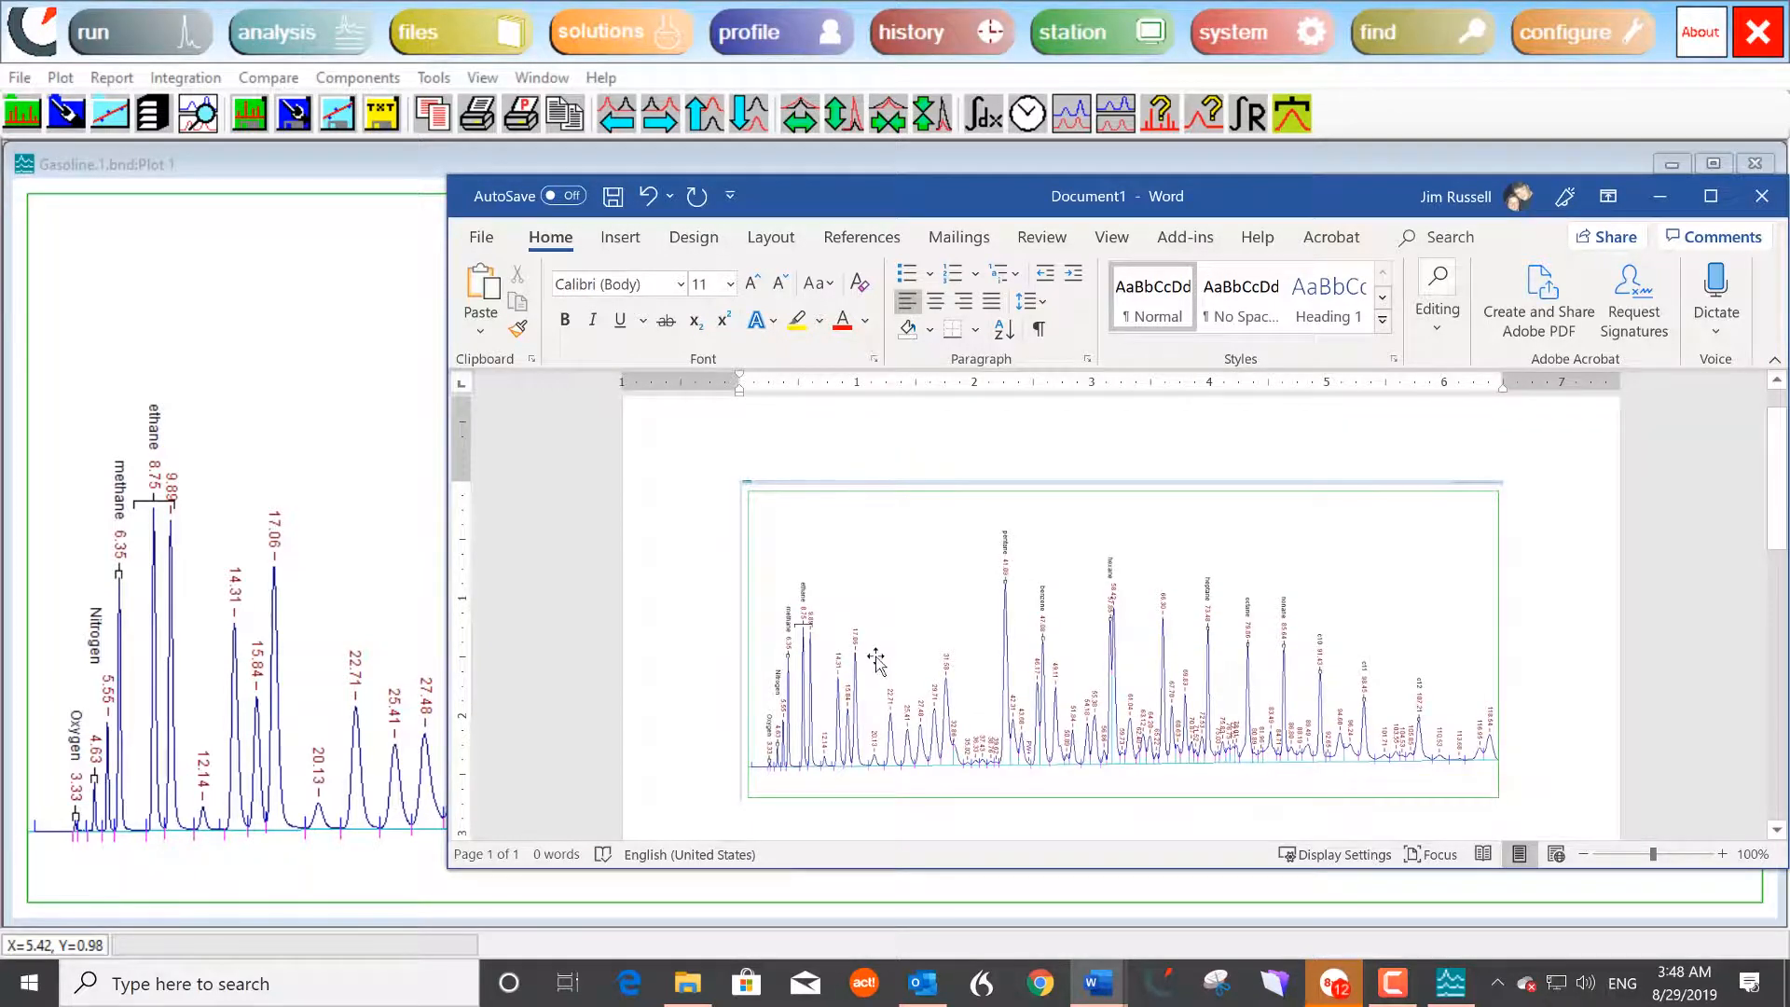
pyautogui.click(1661, 207)
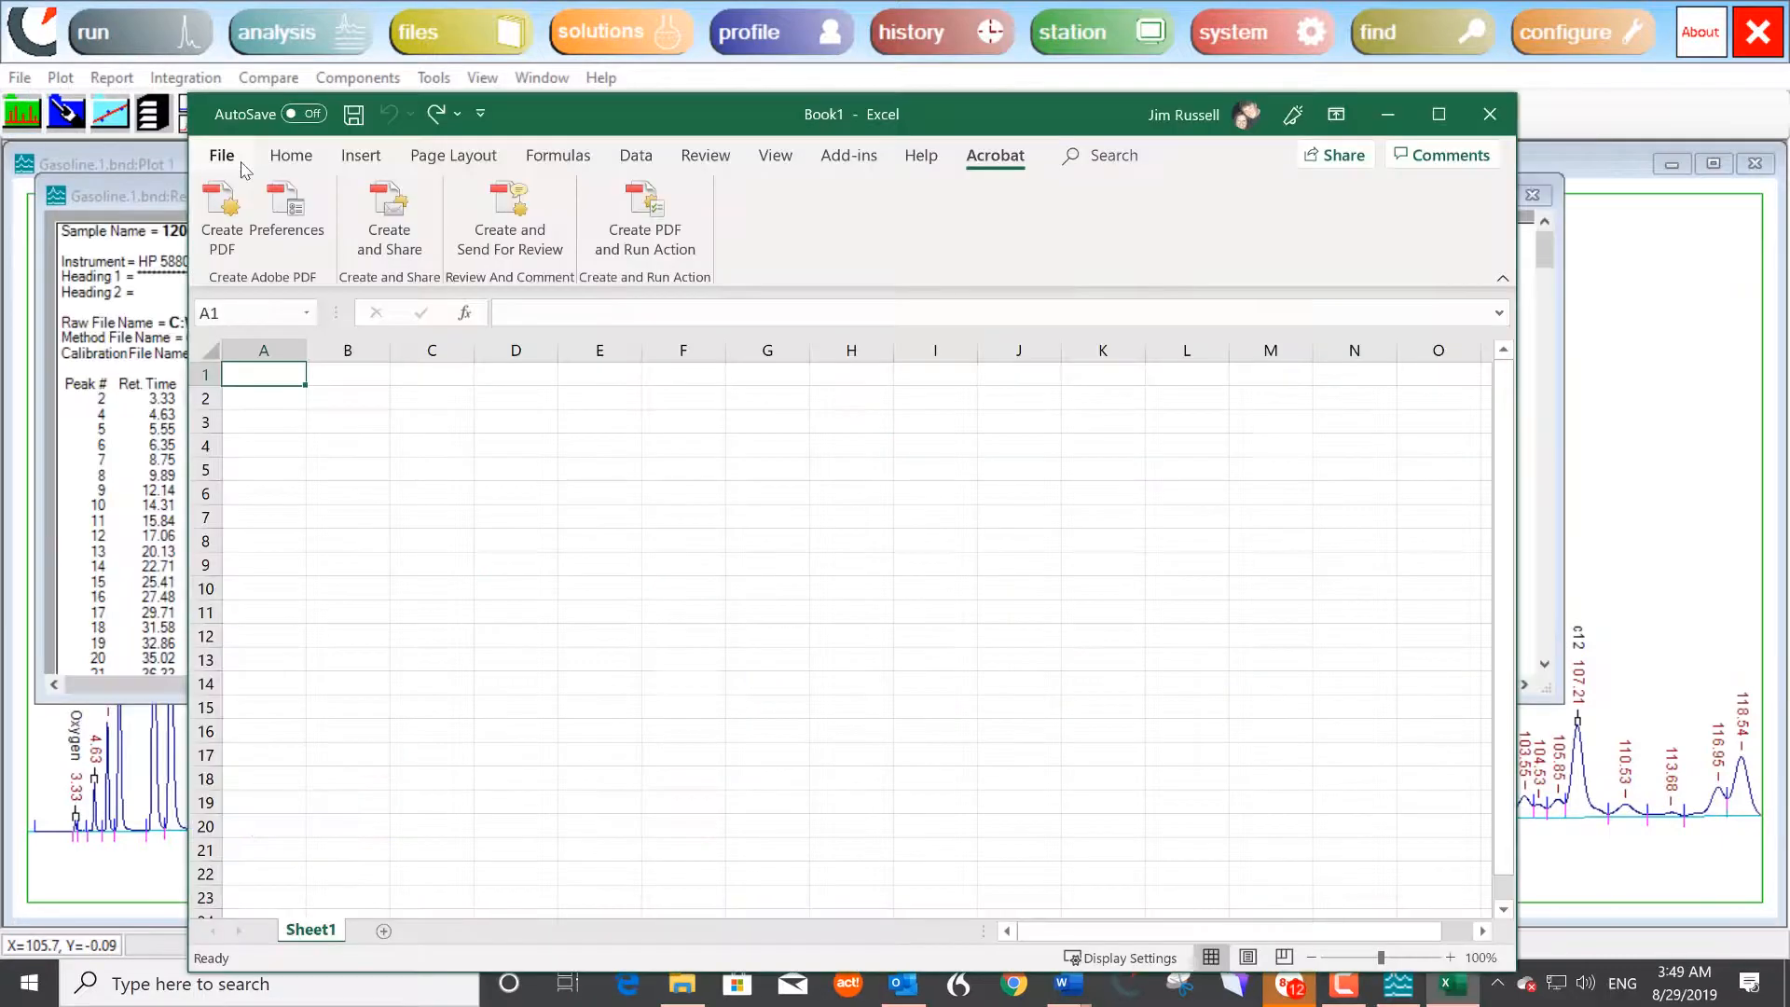
# Step: Paste the copied Gasoline.1 report into the blank Excel sheet starting at cell A1
pyautogui.click(290, 155)
pyautogui.hotkey('ctrl', 'v')
pyautogui.click(518, 588)
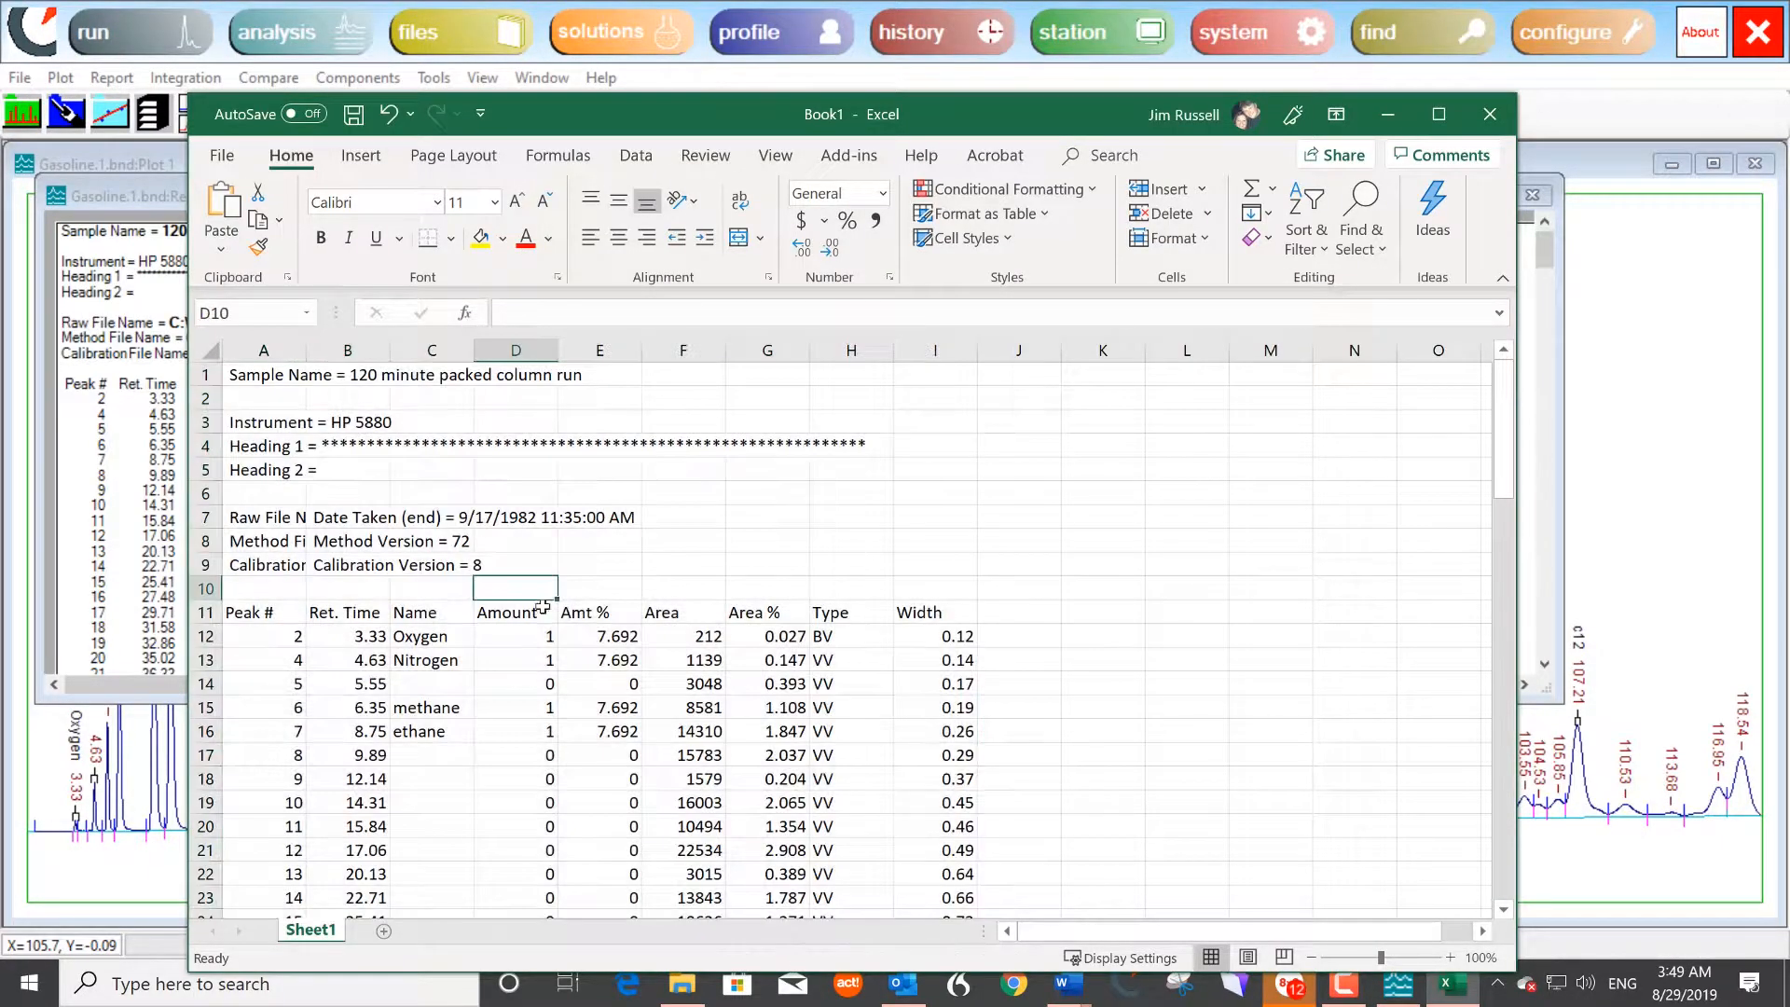
# Step: Insert a clustered column chart from the Name and Amount cells C11:D17 and place it beside the report data
pyautogui.moveTo(428, 620)
pyautogui.mouseDown()
pyautogui.moveTo(445, 746)
pyautogui.moveTo(550, 758)
pyautogui.mouseUp()
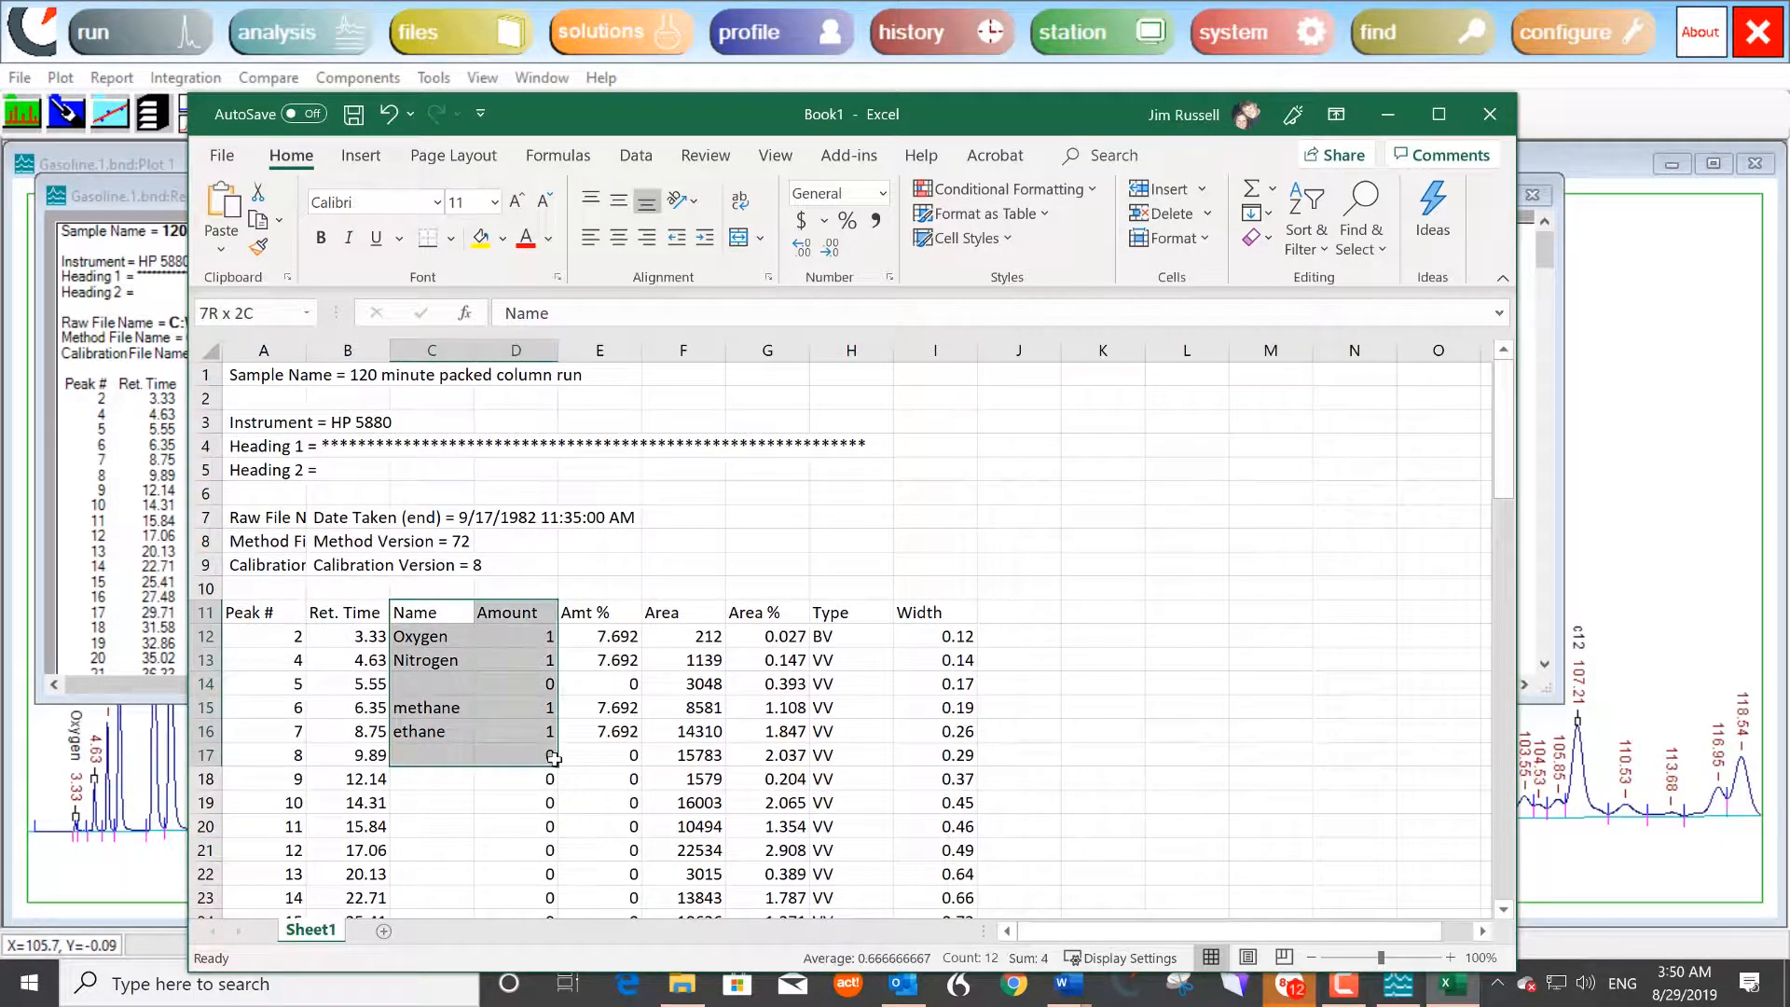
pyautogui.click(360, 155)
pyautogui.click(667, 222)
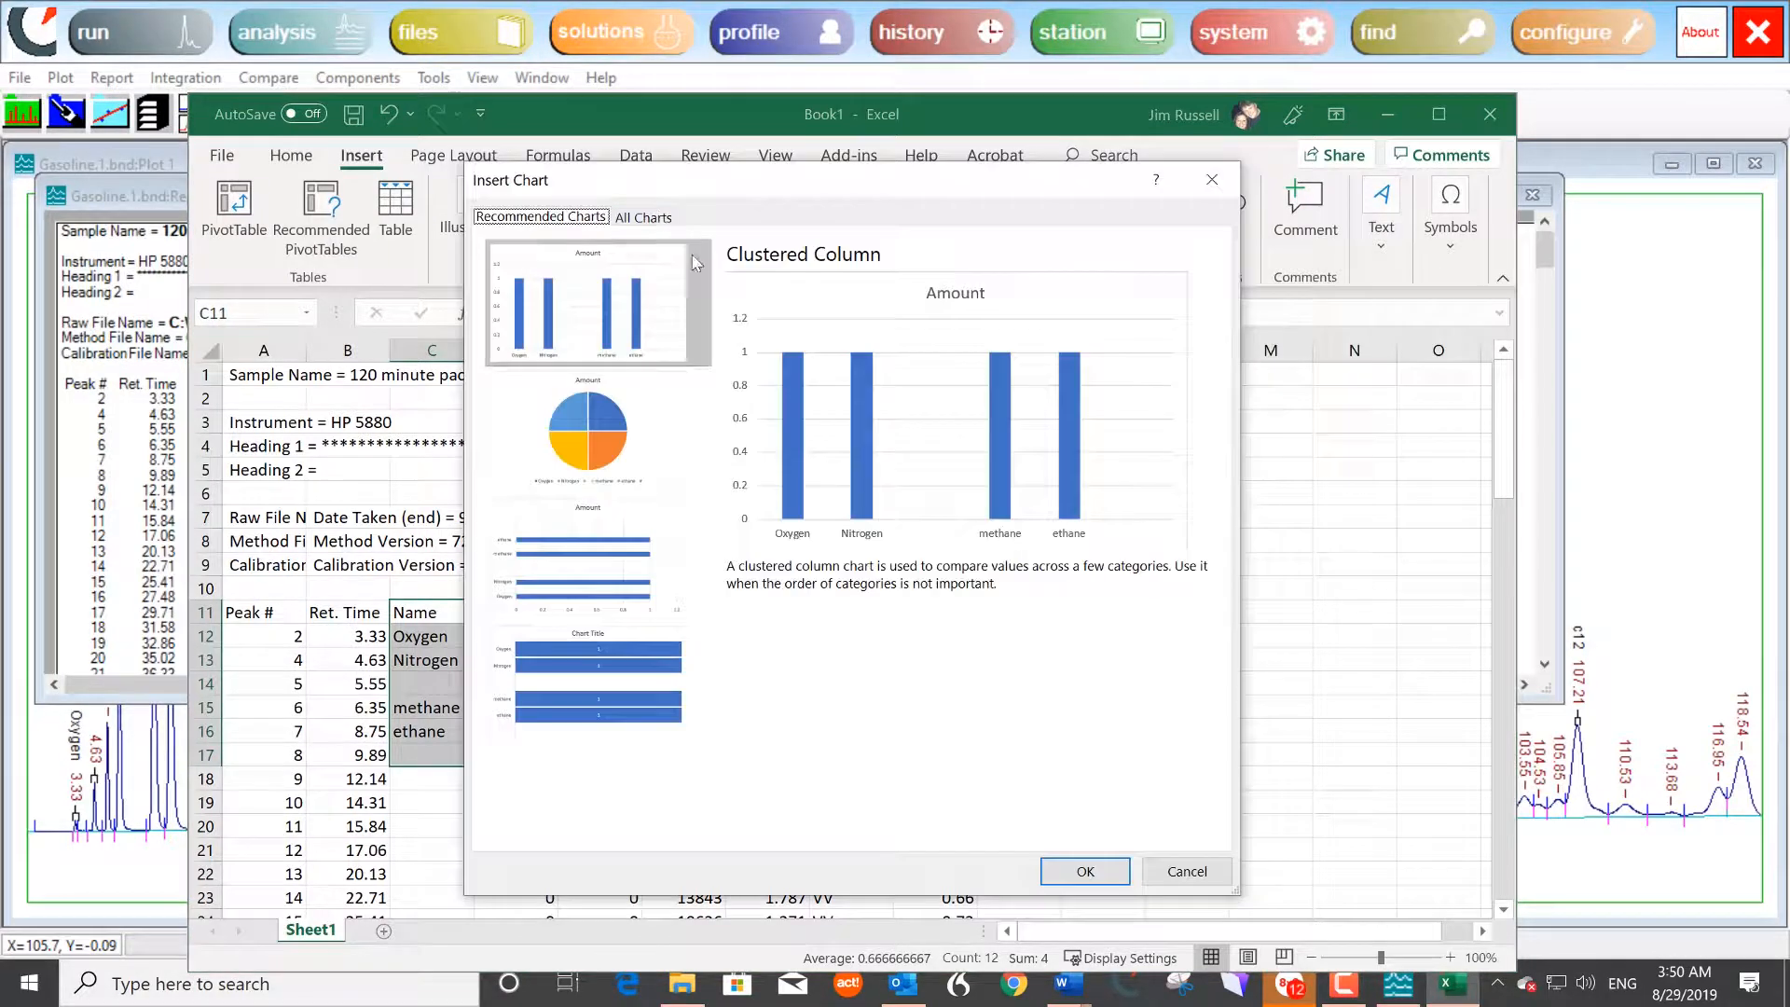
pyautogui.click(1086, 871)
pyautogui.moveTo(1100, 783); pyautogui.dragTo(1184, 648)
# Step: Sum the Area % values G12:G22 in cell L20
pyautogui.click(1187, 826)
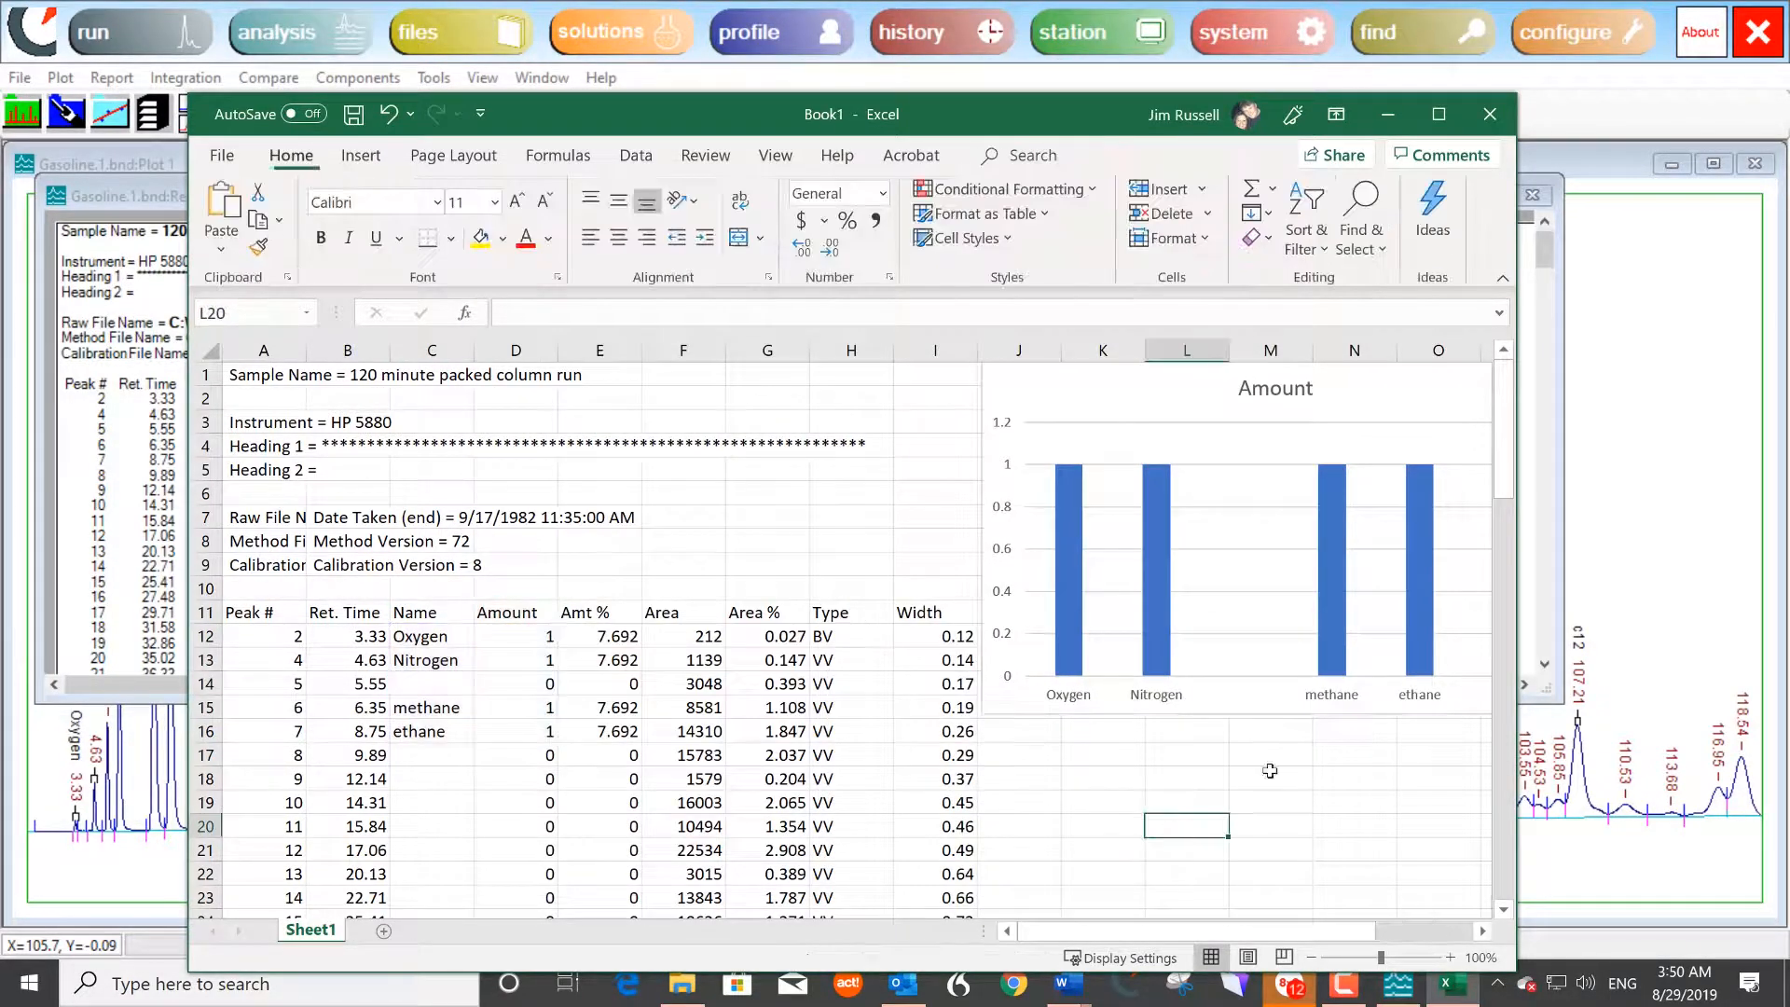
pyautogui.click(1261, 189)
pyautogui.moveTo(766, 635); pyautogui.dragTo(770, 873)
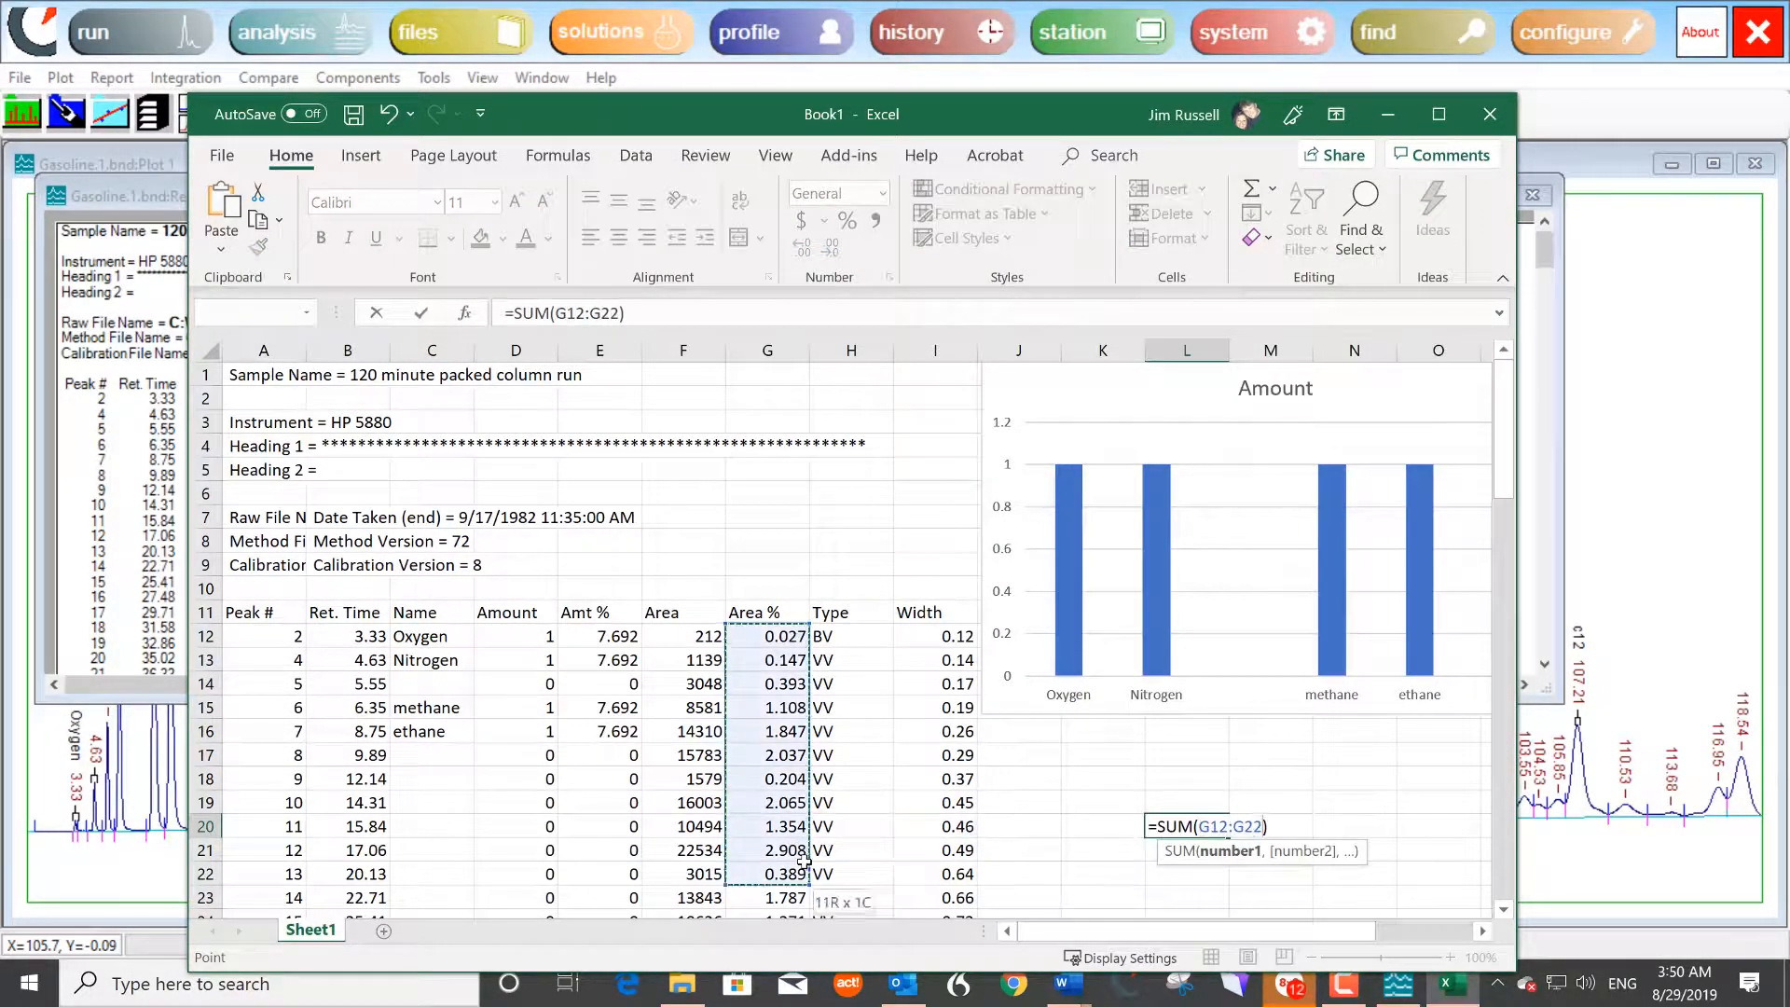
pyautogui.press('Return')
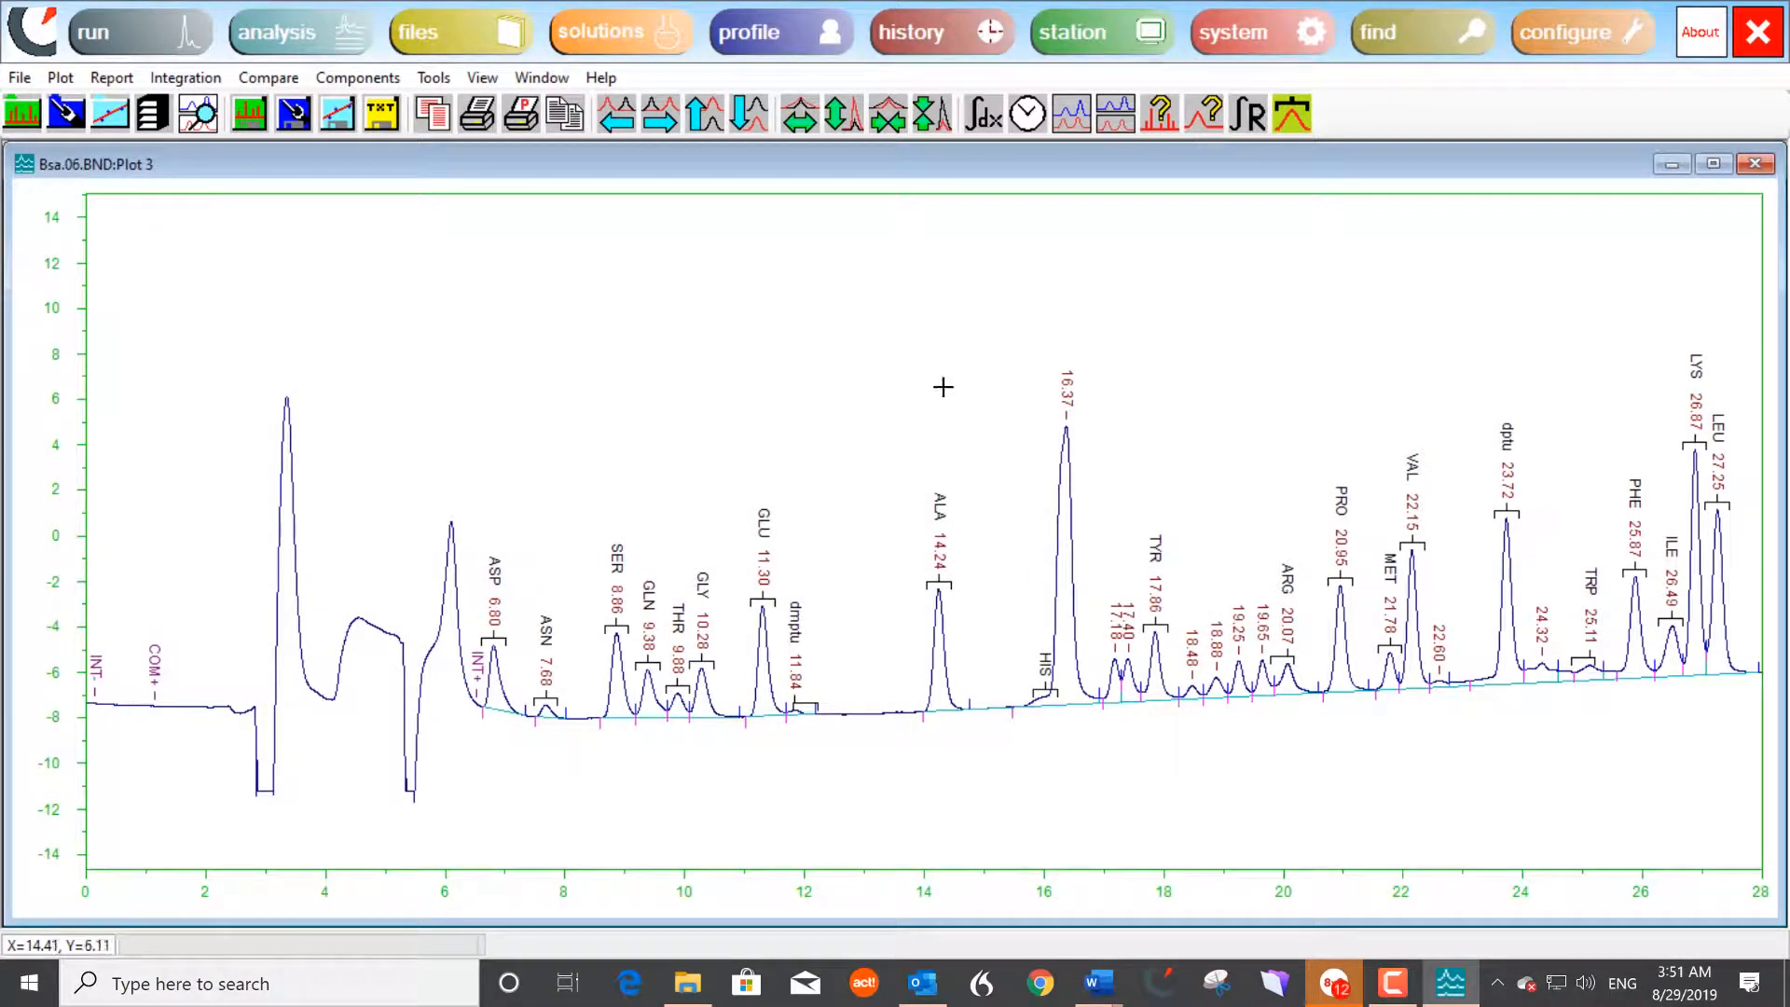
# Step: Graphically edit the HIS component in Bsa.06, moving and narrowing its search window onto the 16.37-minute peak at about 16.33 +/- 0.106
pyautogui.moveTo(937, 346); pyautogui.dragTo(1357, 751)
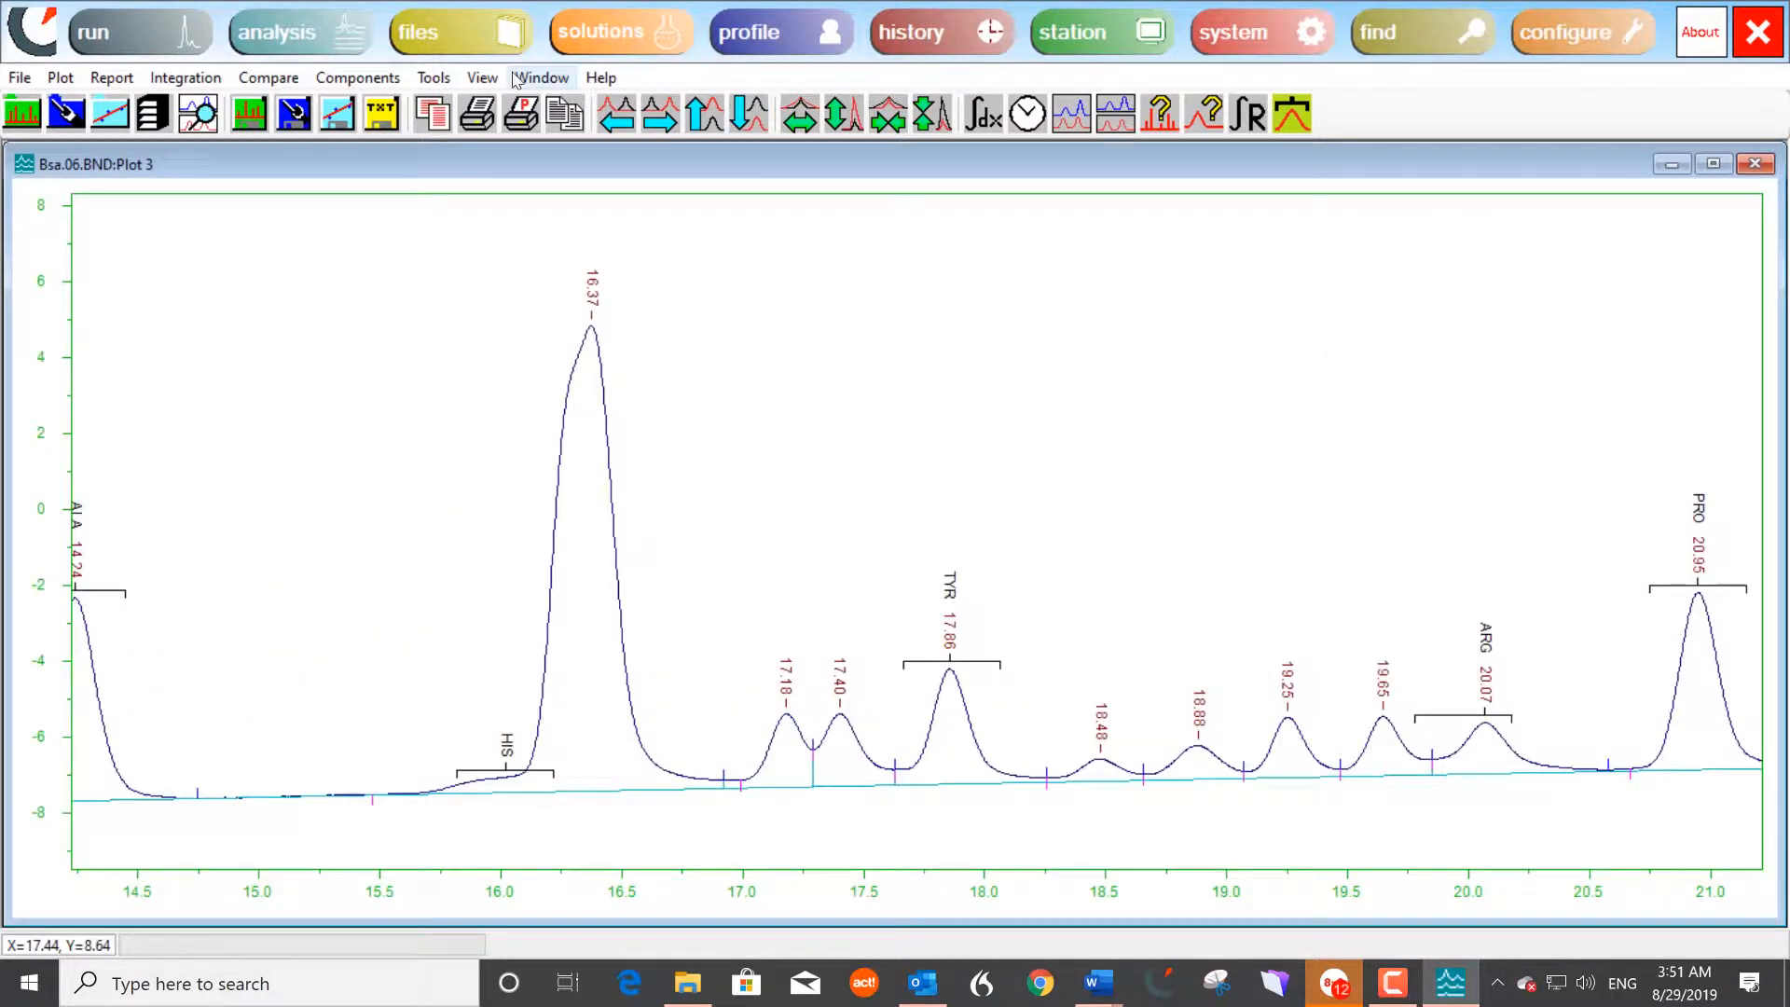
pyautogui.click(357, 77)
pyautogui.moveTo(396, 160)
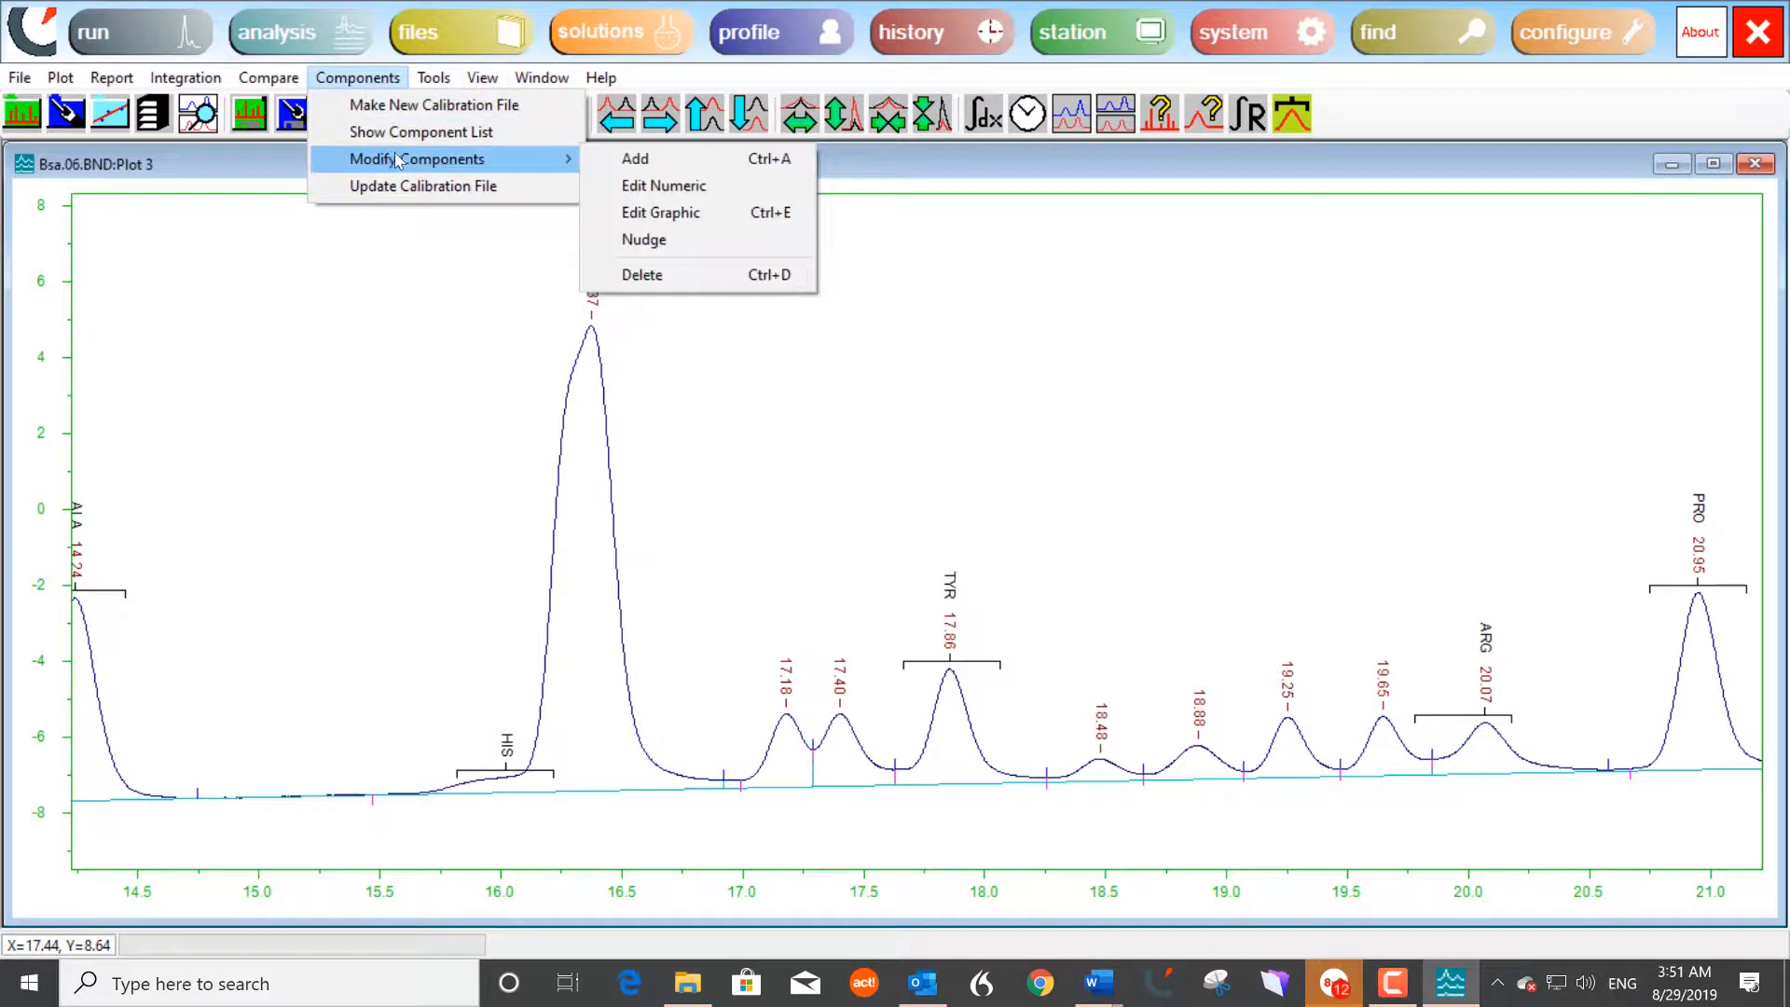
pyautogui.click(673, 221)
pyautogui.click(508, 785)
pyautogui.rightClick(508, 785)
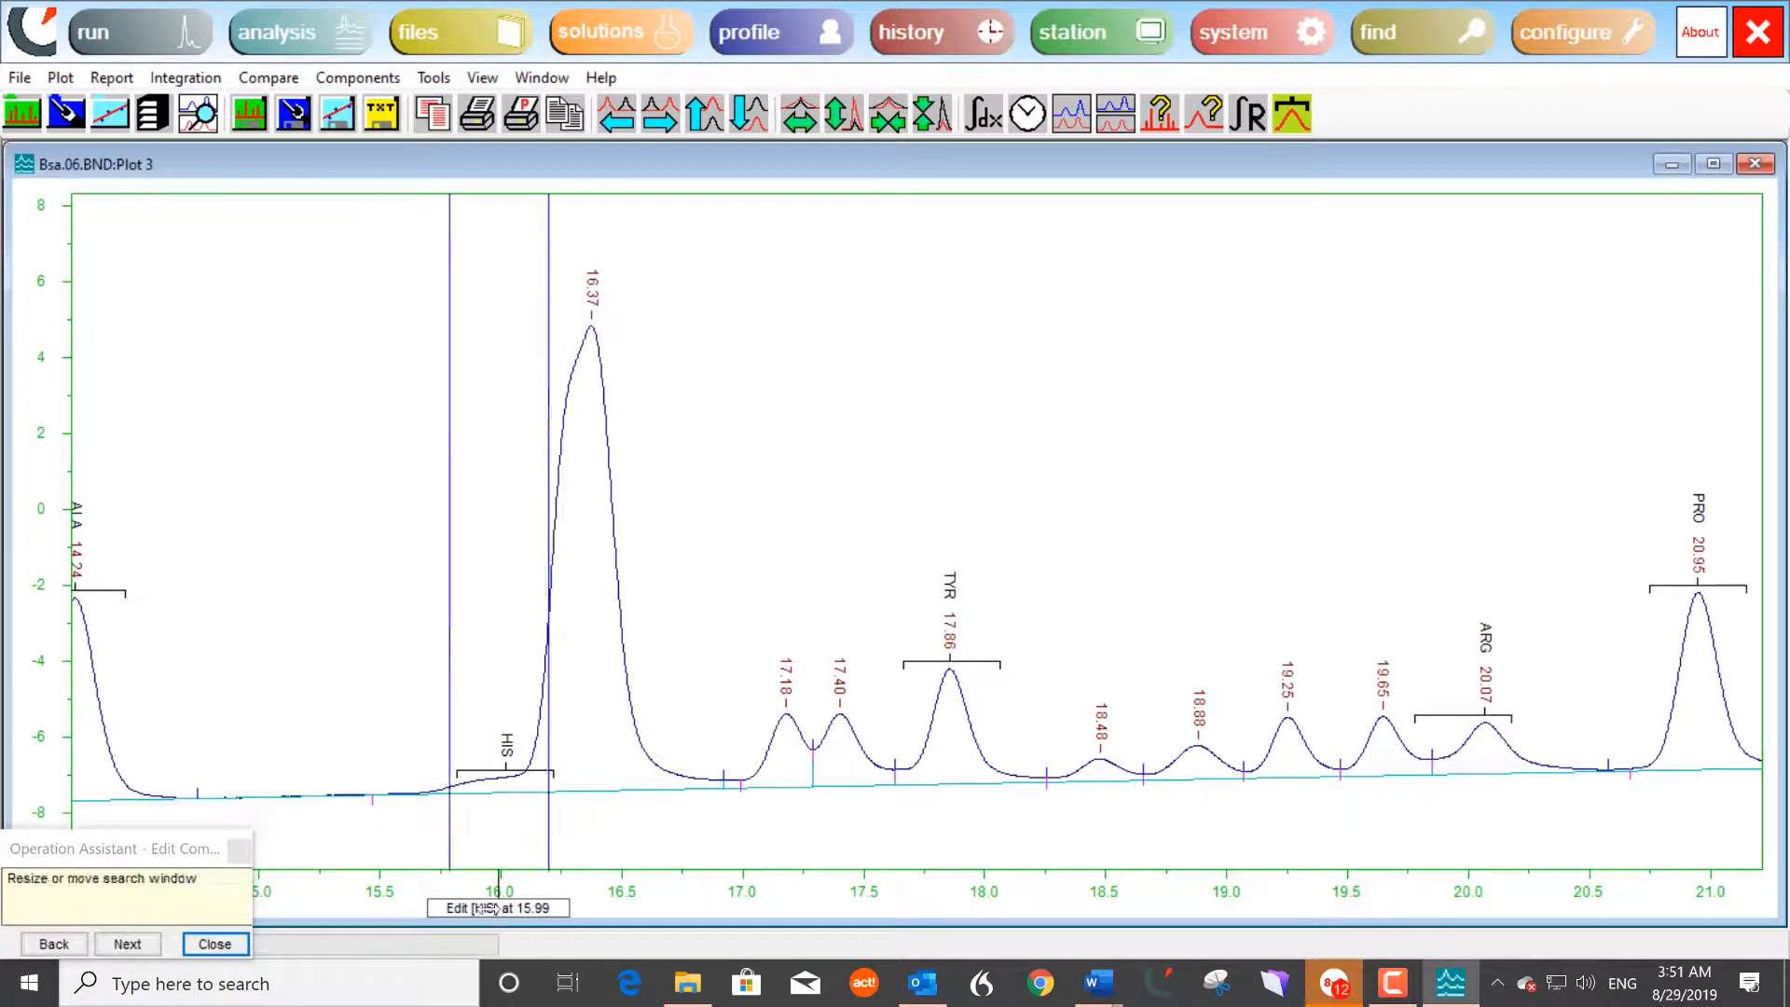
pyautogui.moveTo(484, 903); pyautogui.dragTo(567, 903)
pyautogui.moveTo(630, 311); pyautogui.dragTo(607, 312)
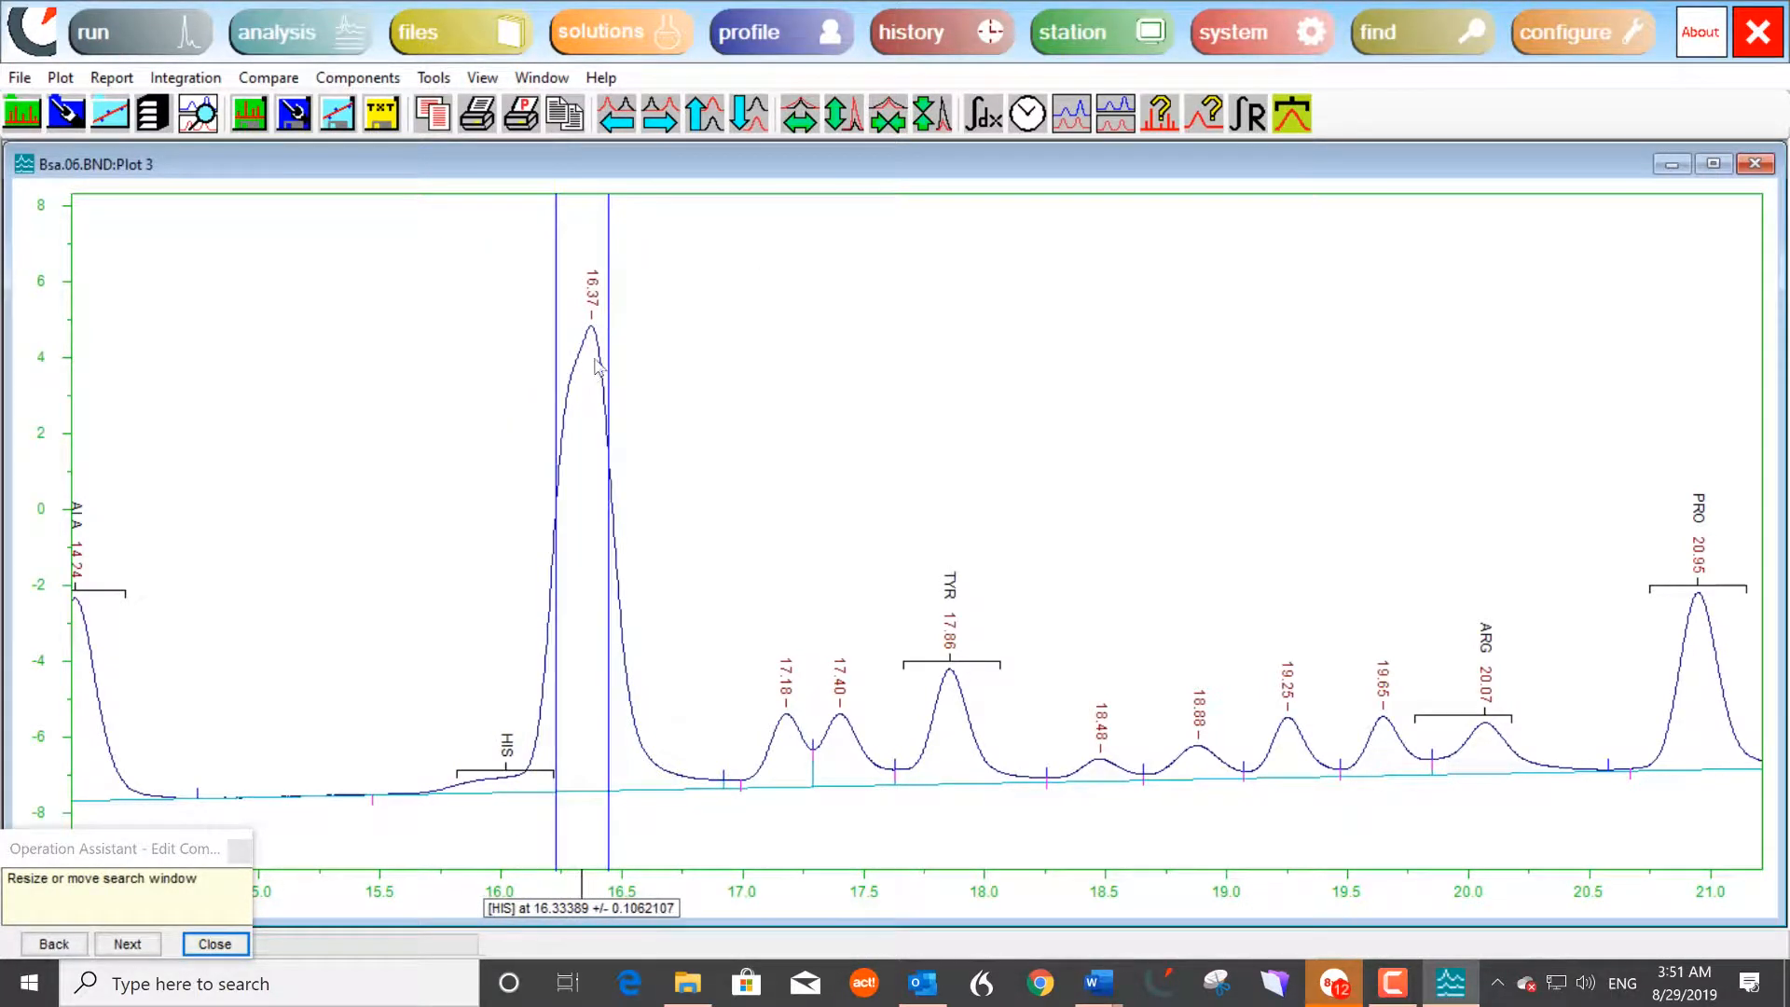
pyautogui.rightClick(582, 386)
# Step: Move and narrow the ARG search window onto the 19.65-minute peak at about 19.63 +/- 0.096
pyautogui.click(1489, 762)
pyautogui.rightClick(1489, 762)
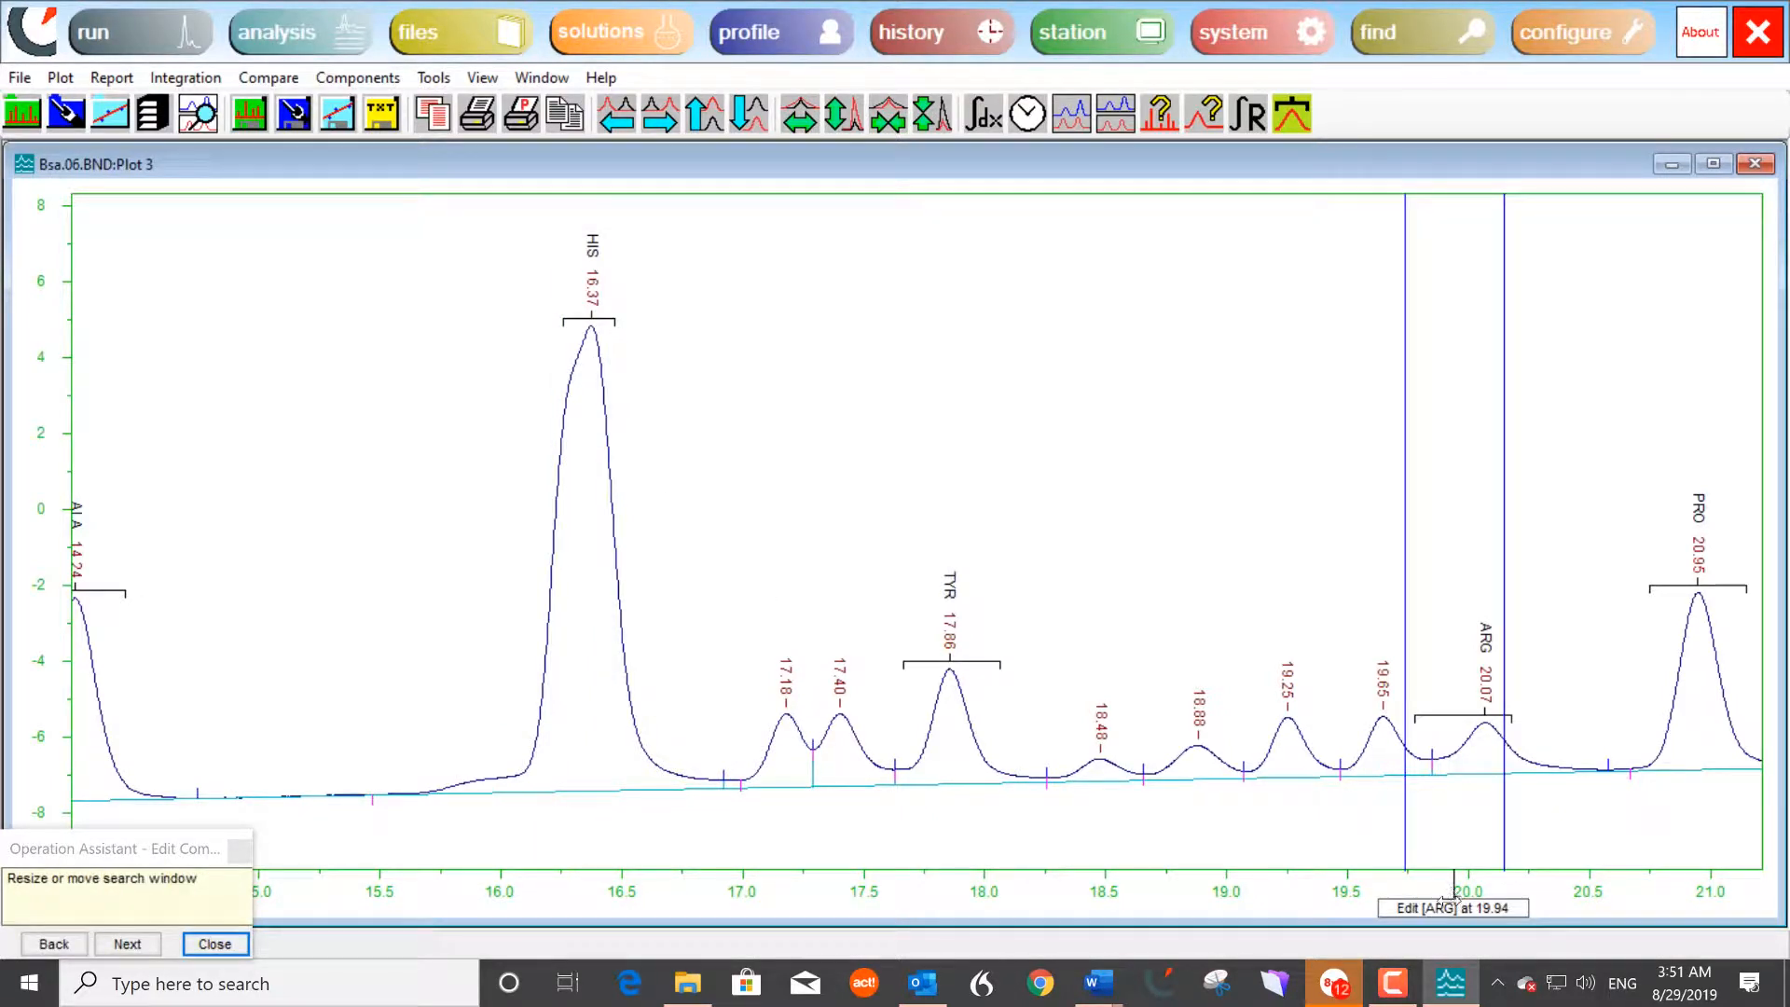
pyautogui.moveTo(1445, 890); pyautogui.dragTo(1369, 890)
pyautogui.moveTo(1414, 517); pyautogui.dragTo(1387, 540)
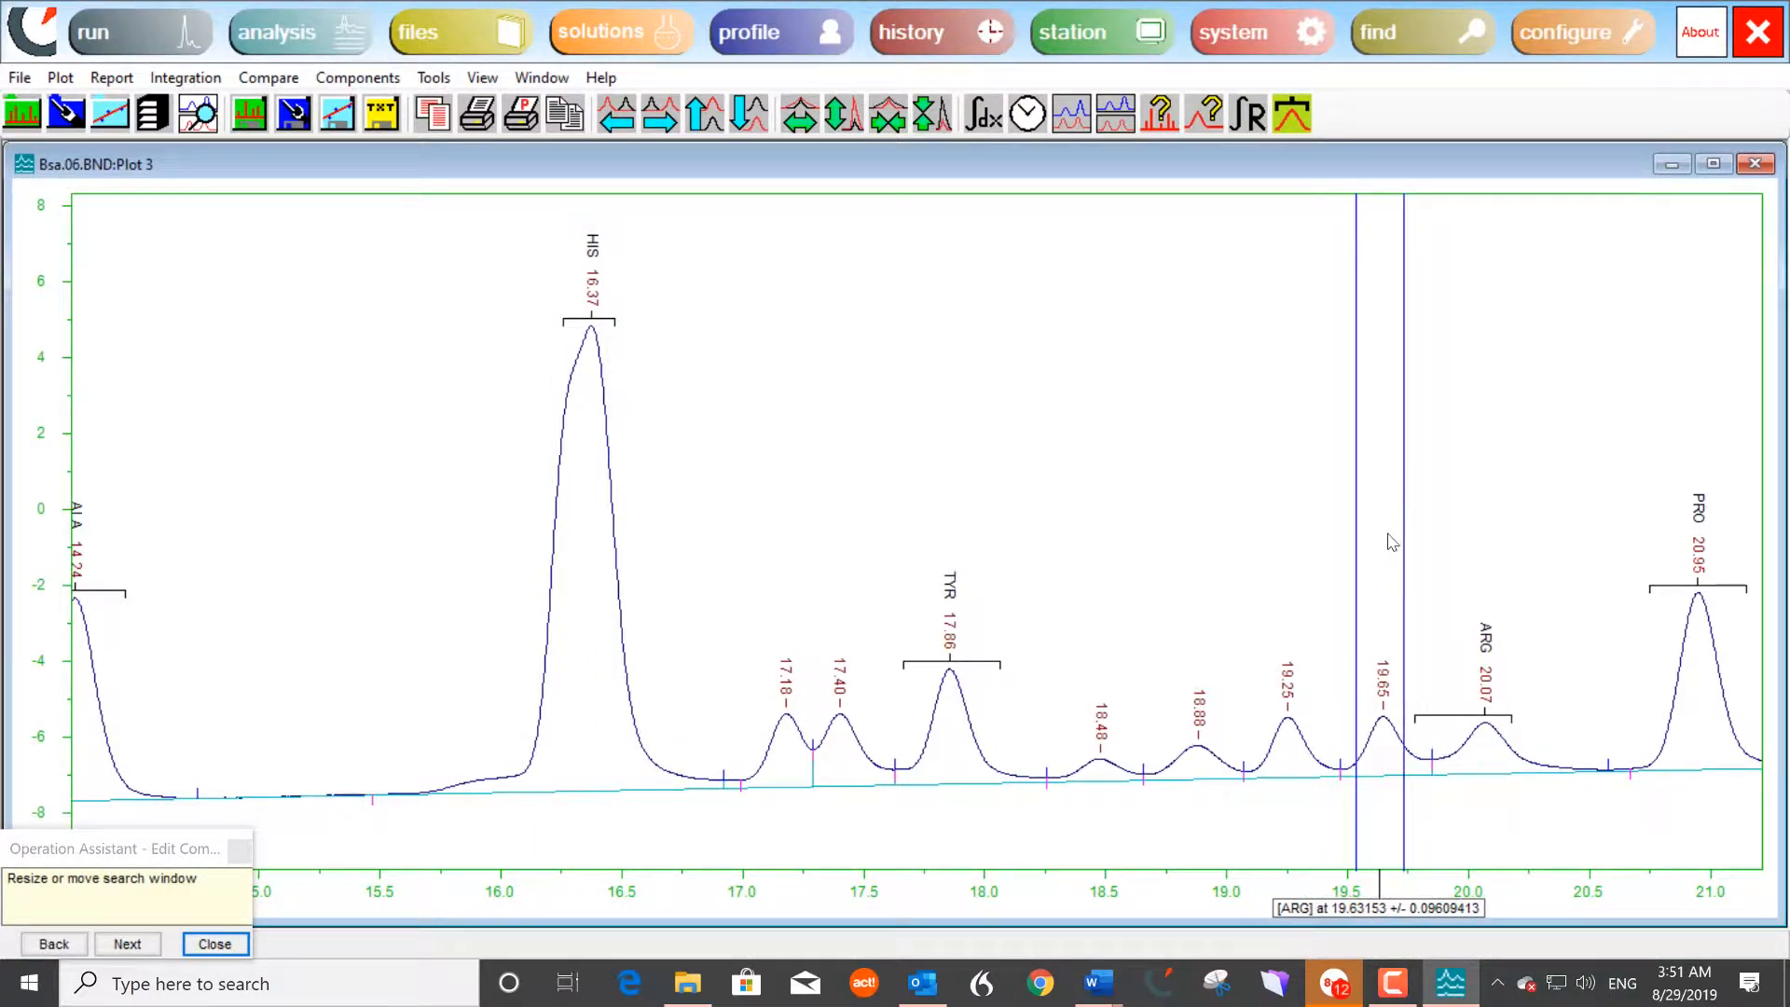
pyautogui.rightClick(1386, 541)
pyautogui.click(215, 944)
# Step: Add a new component named Unknown at the 18.88-minute peak
pyautogui.click(357, 78)
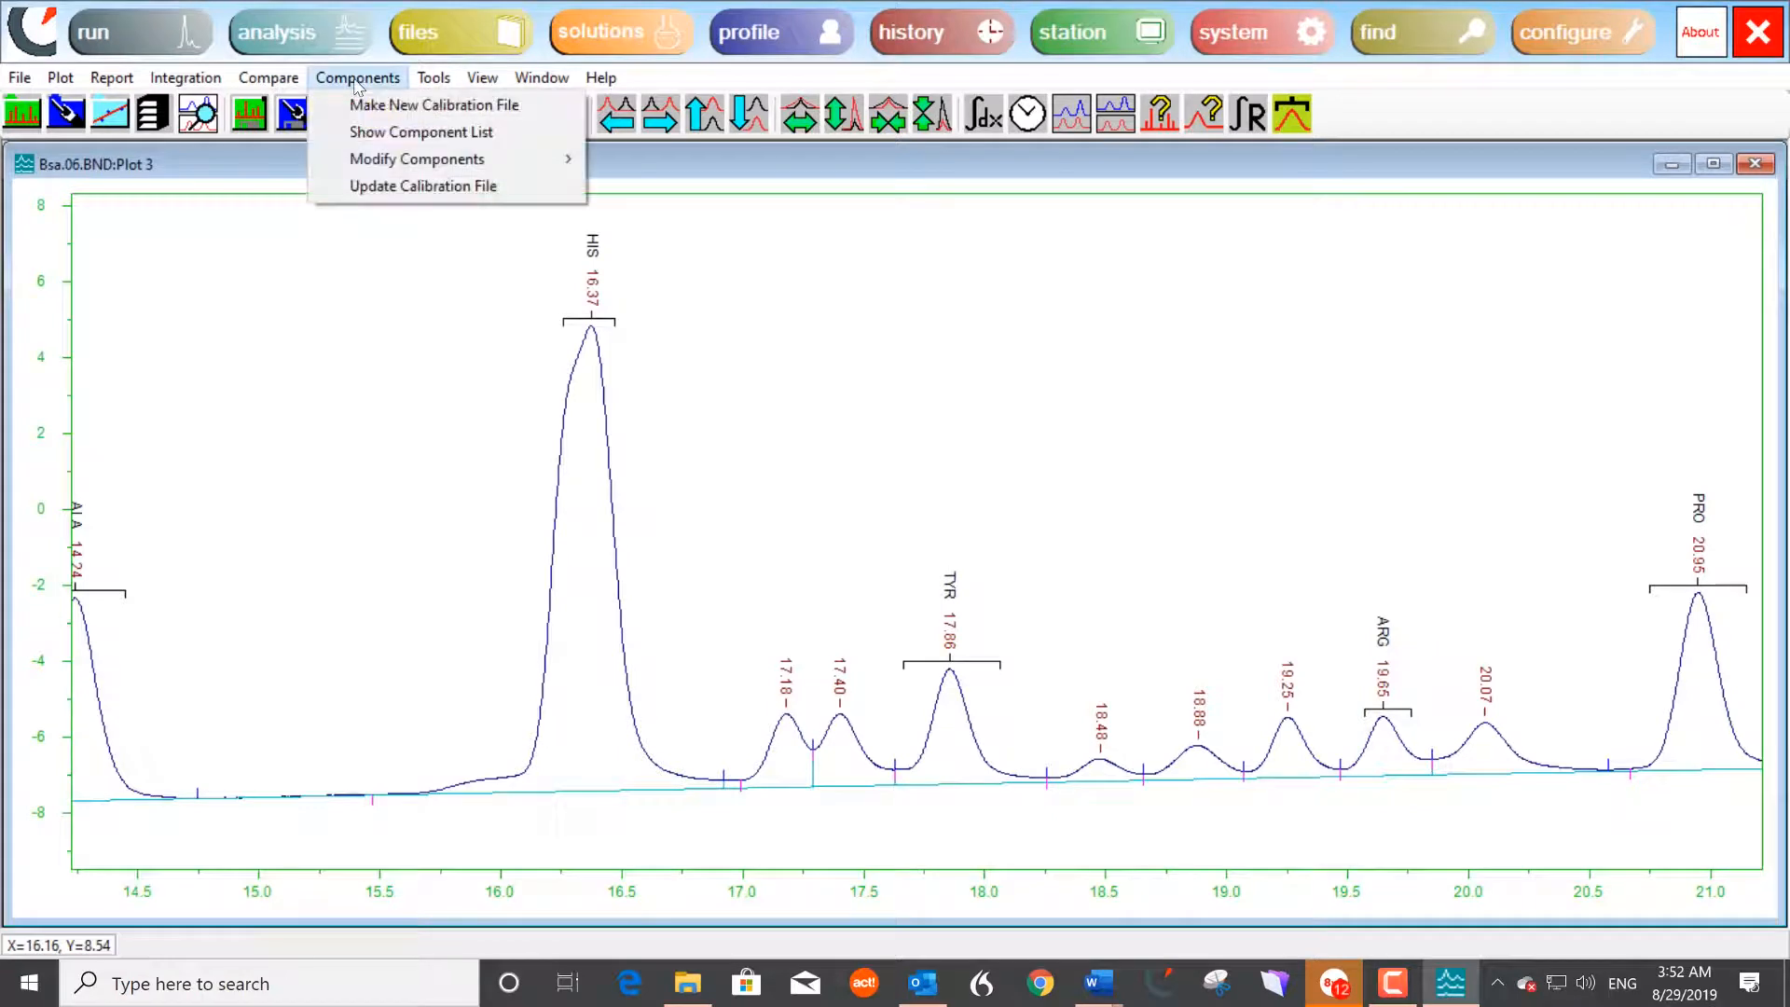
pyautogui.moveTo(410, 158)
pyautogui.click(623, 168)
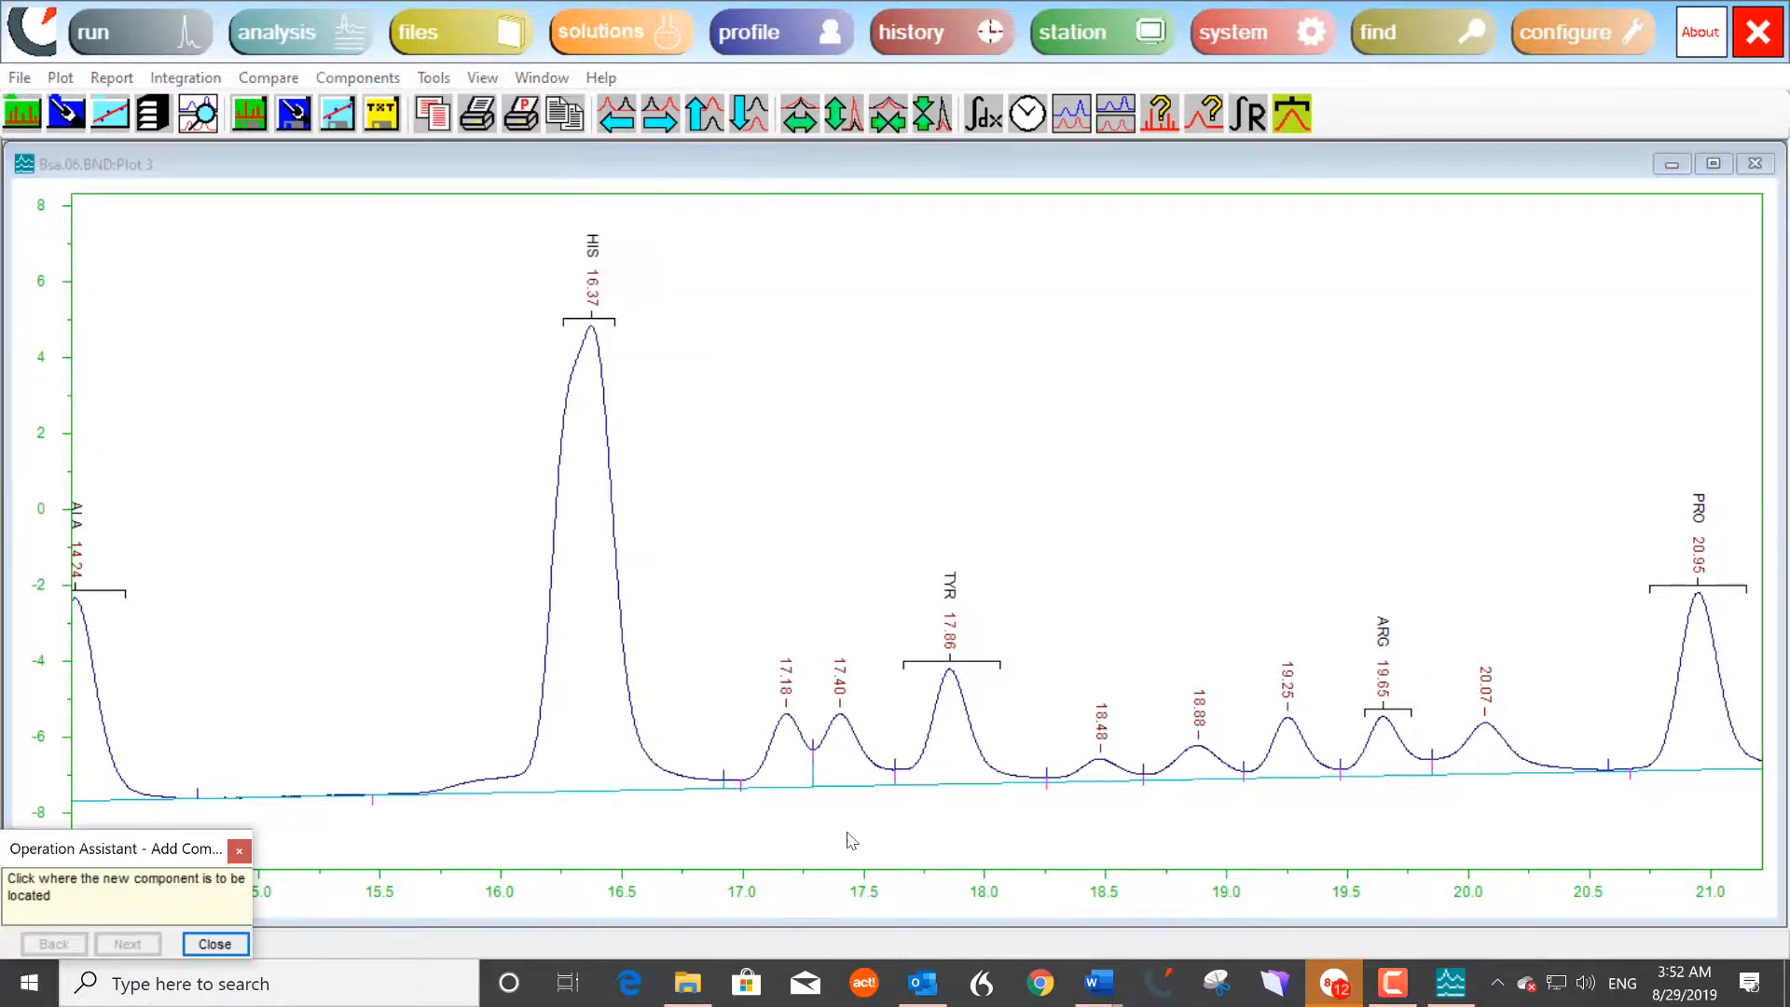
pyautogui.click(1197, 759)
pyautogui.rightClick(1197, 760)
pyautogui.moveTo(852, 396); pyautogui.dragTo(788, 399)
pyautogui.write('Un')
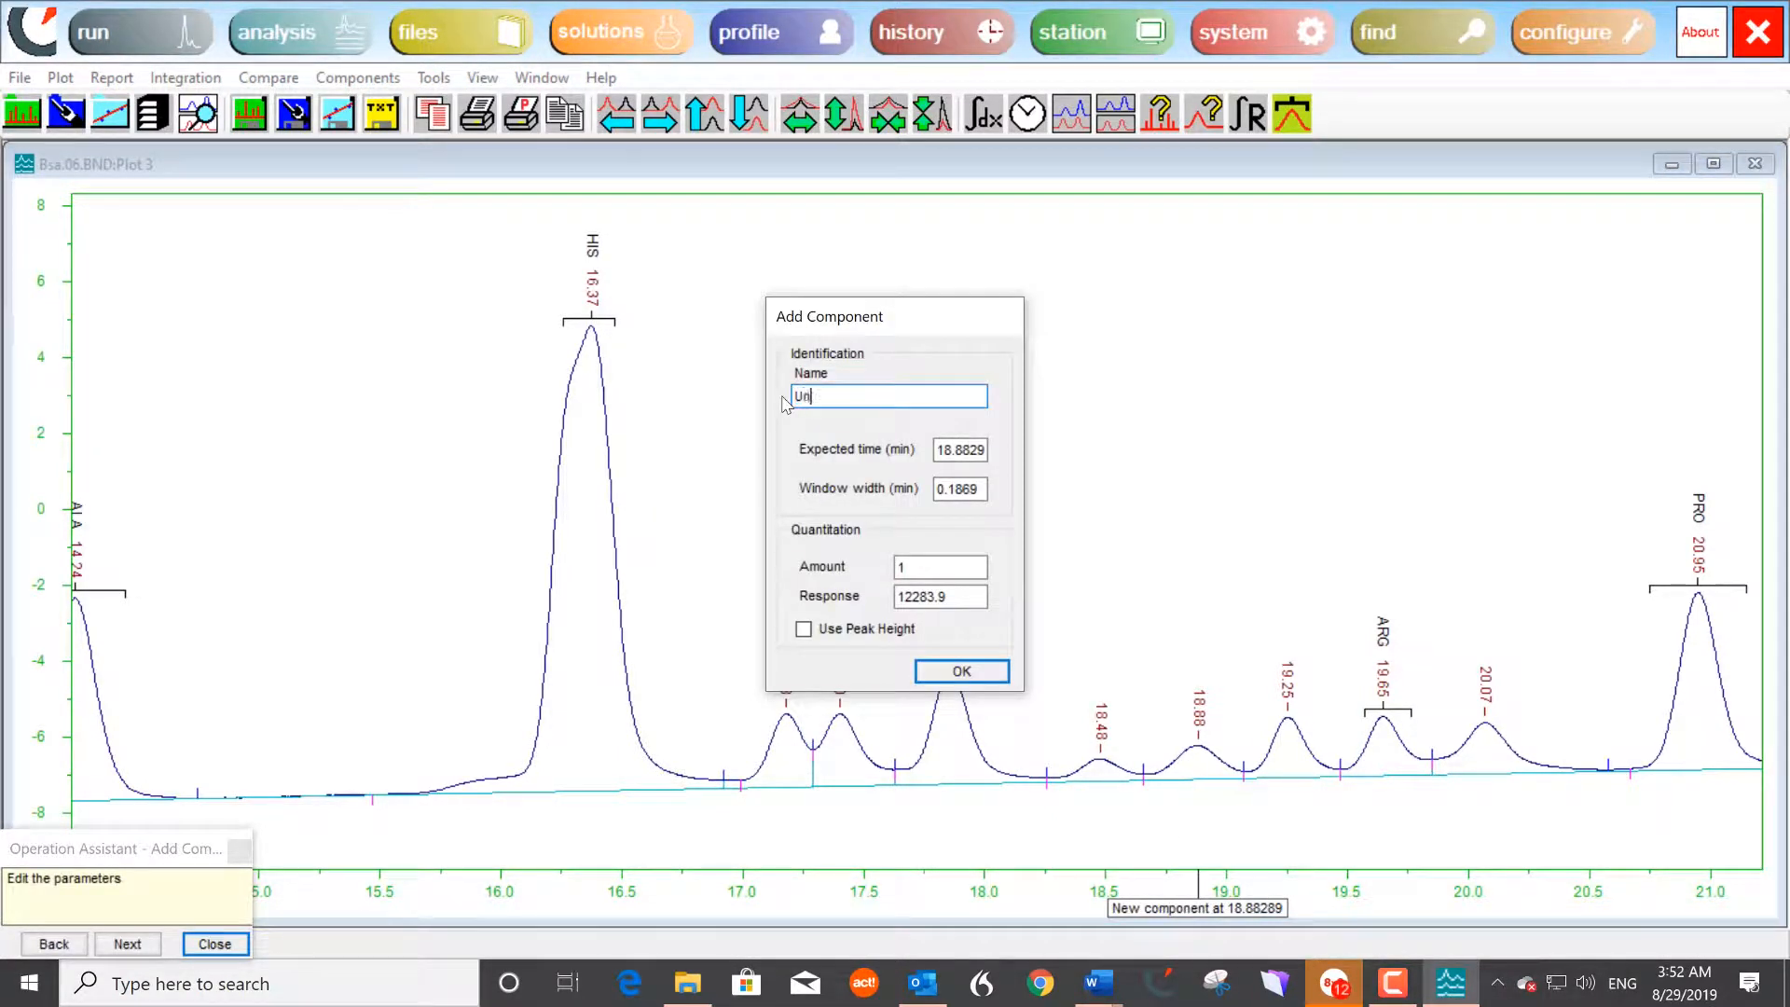
pyautogui.write('known')
pyautogui.click(921, 669)
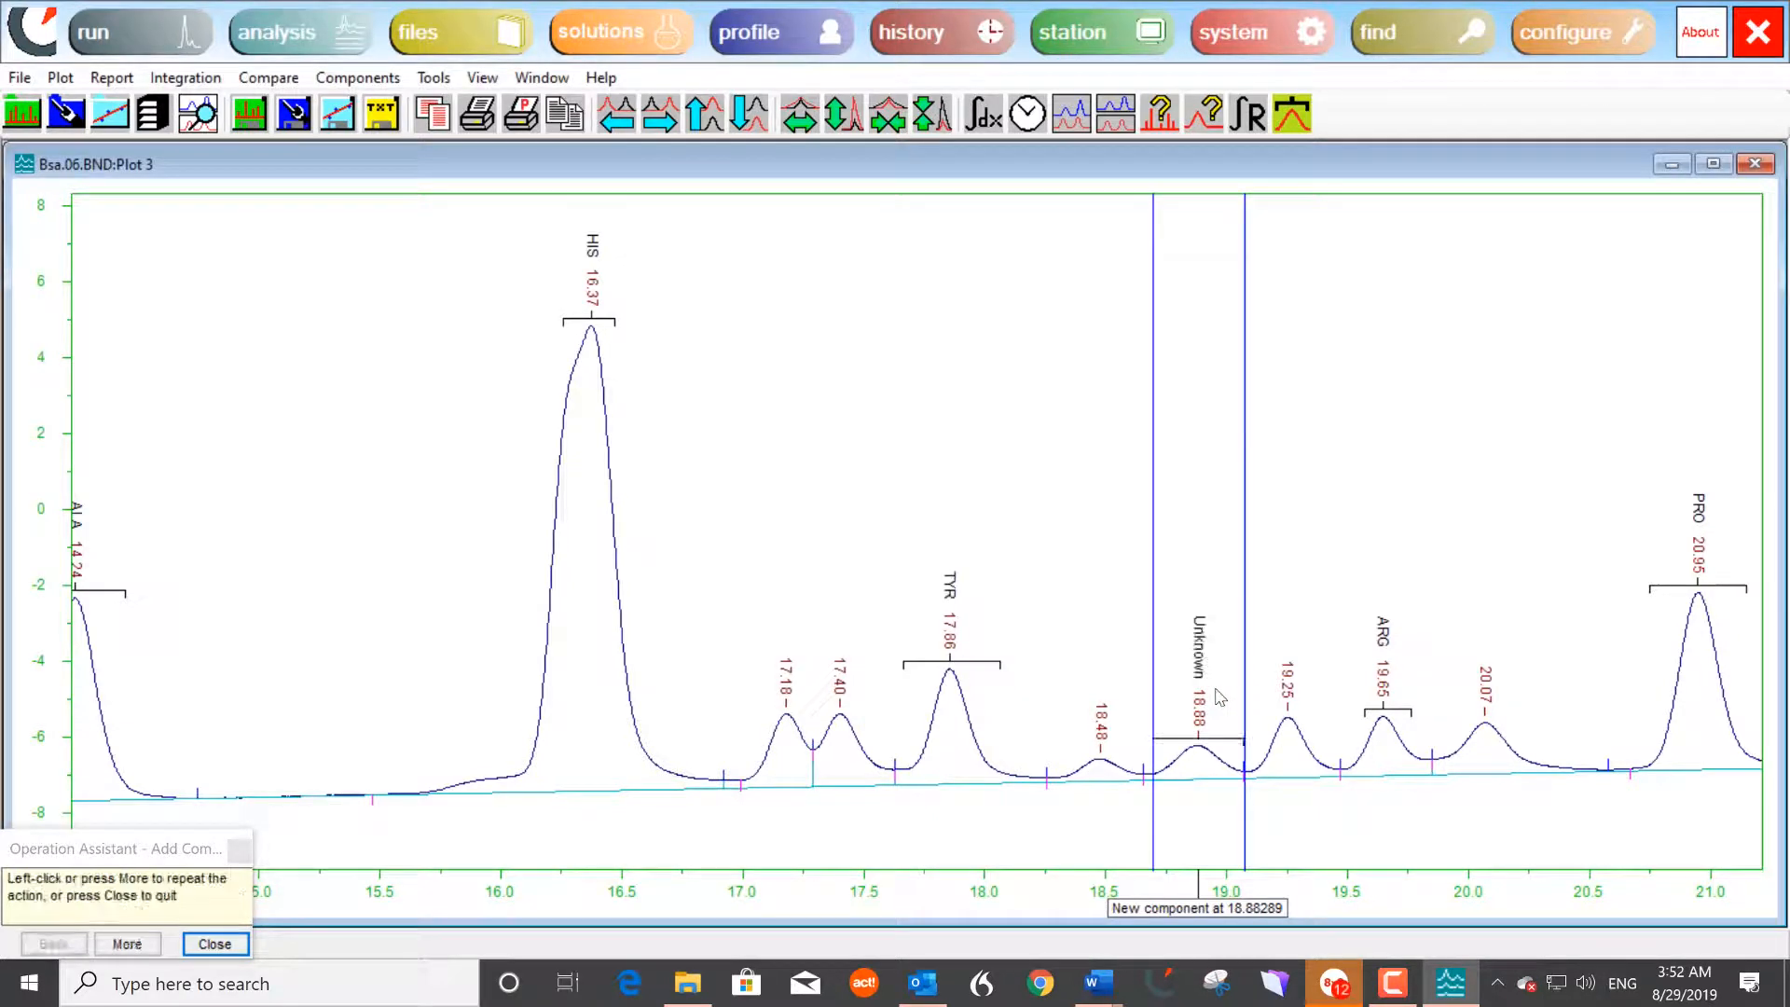
pyautogui.click(213, 943)
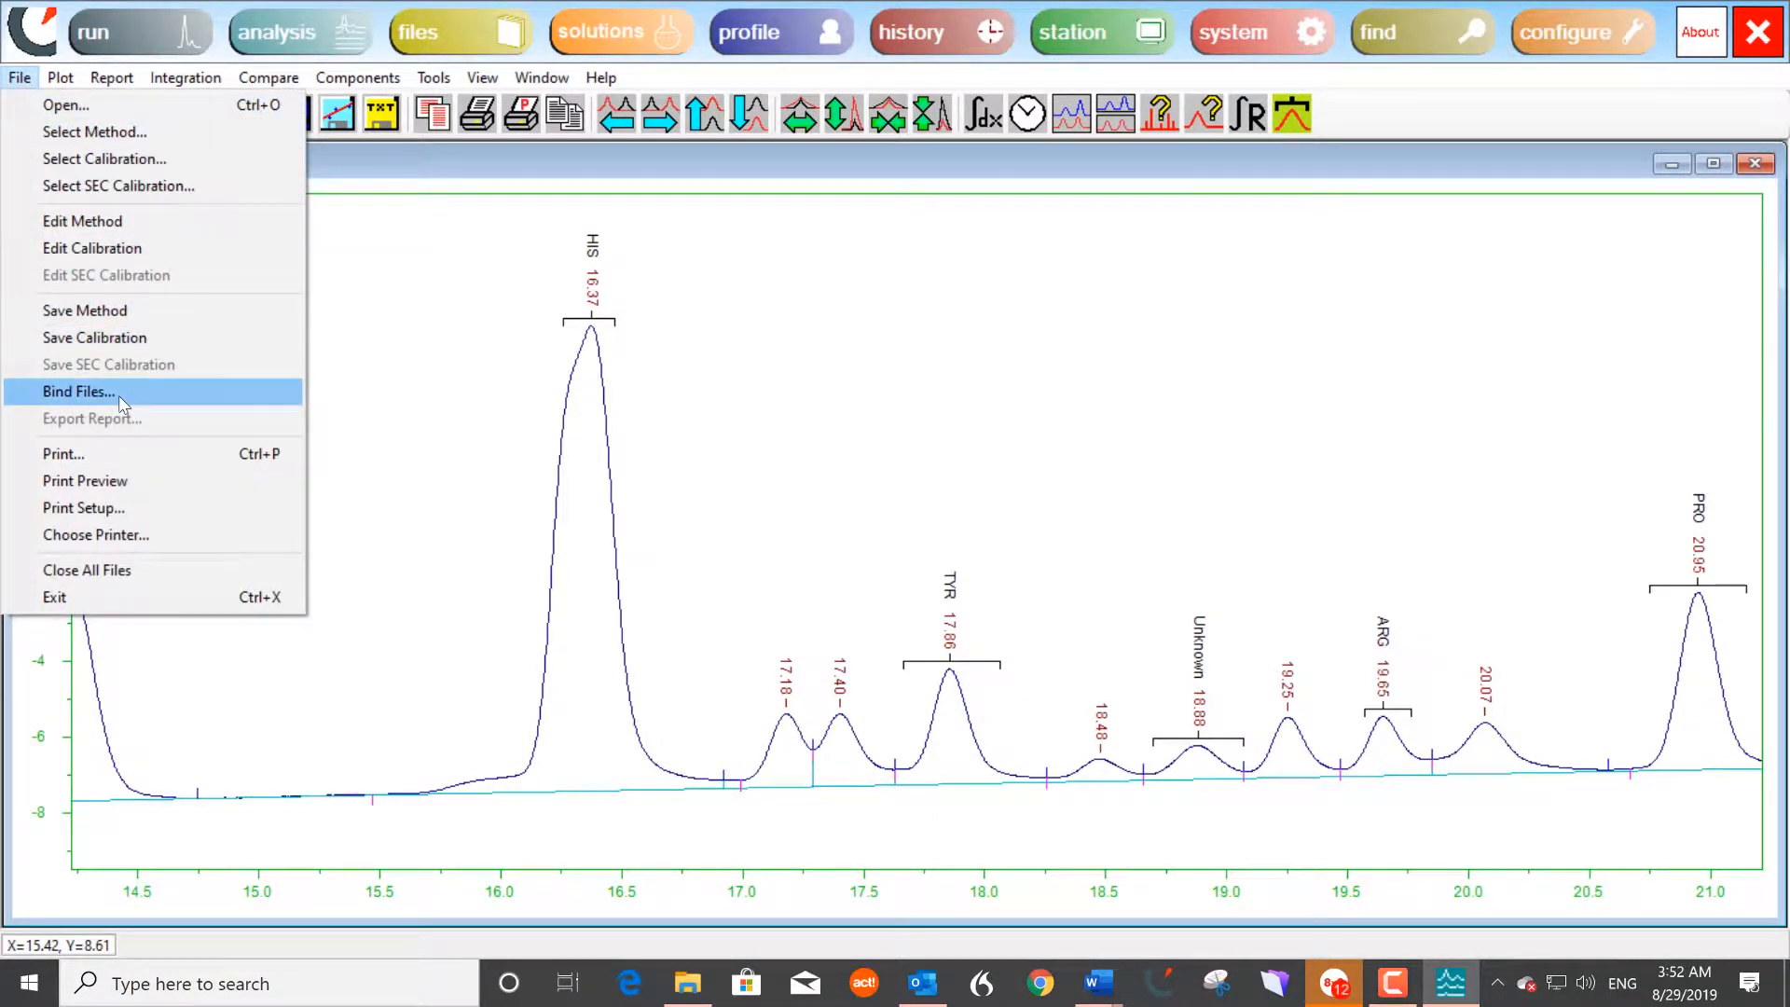
# Step: Open the Bsa.06 calibration for editing and examine its component table and statistics
pyautogui.click(374, 391)
pyautogui.click(24, 81)
pyautogui.click(63, 246)
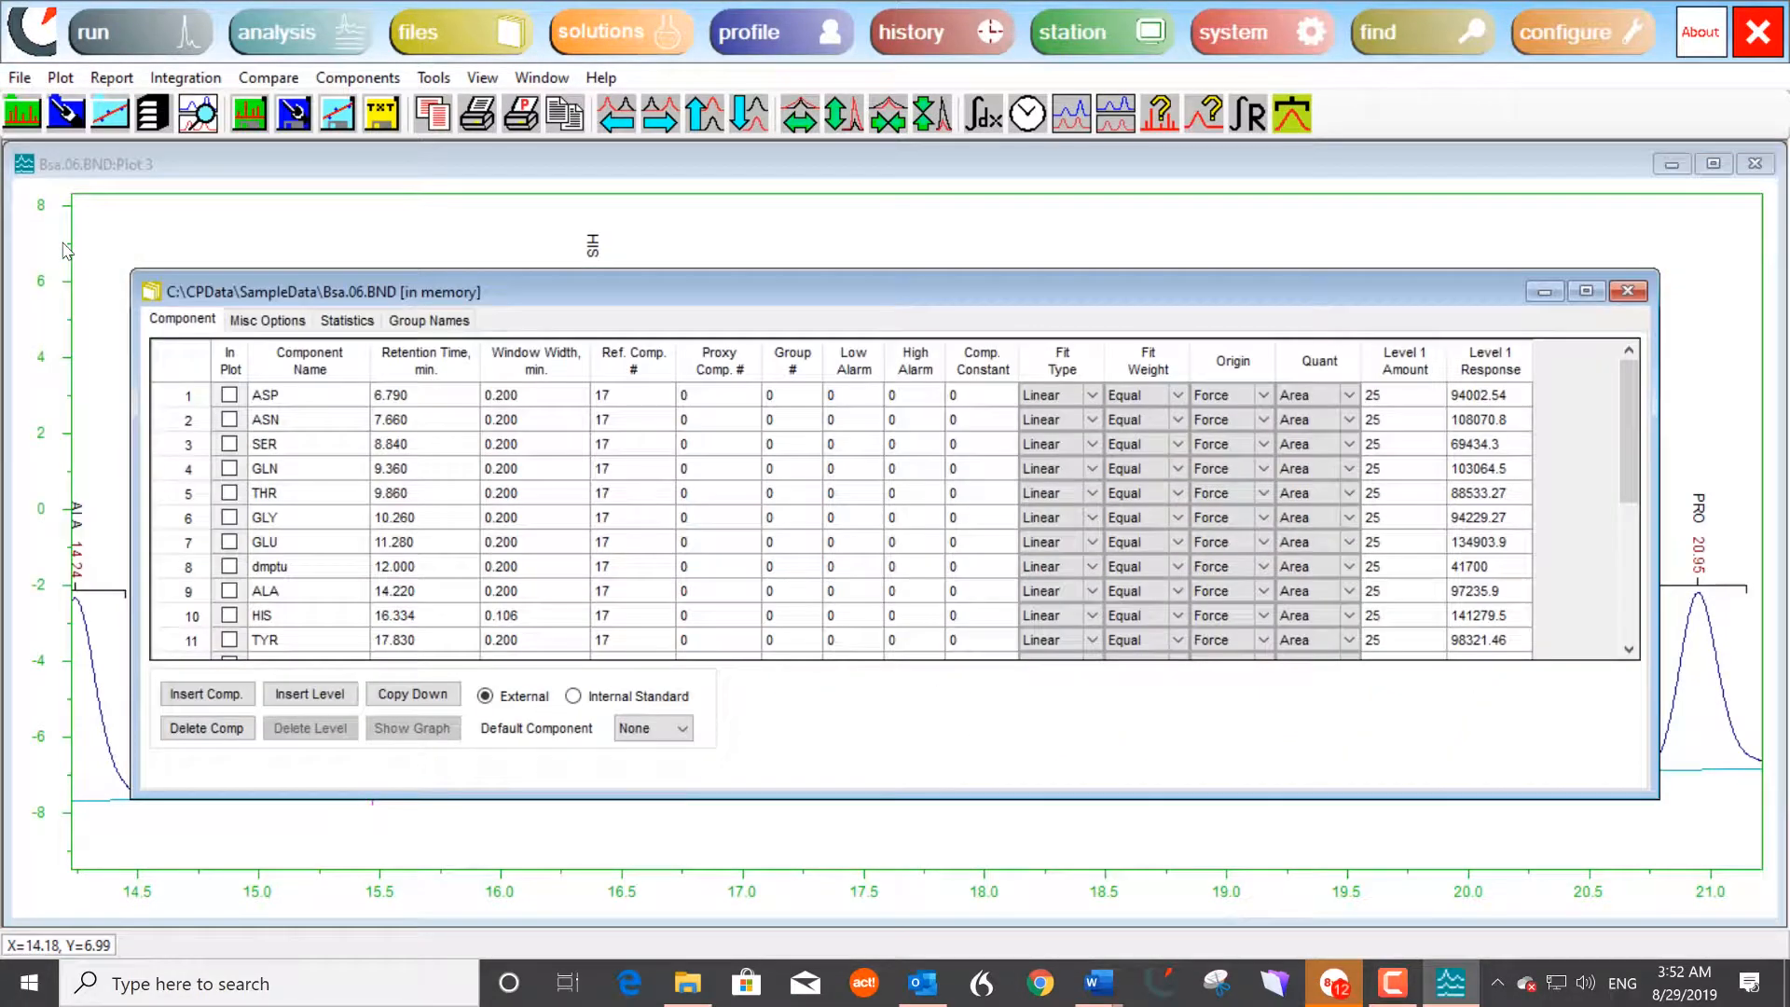
pyautogui.scroll(-3, 742, 514)
pyautogui.scroll(3, 742, 514)
pyautogui.click(347, 319)
pyautogui.click(634, 504)
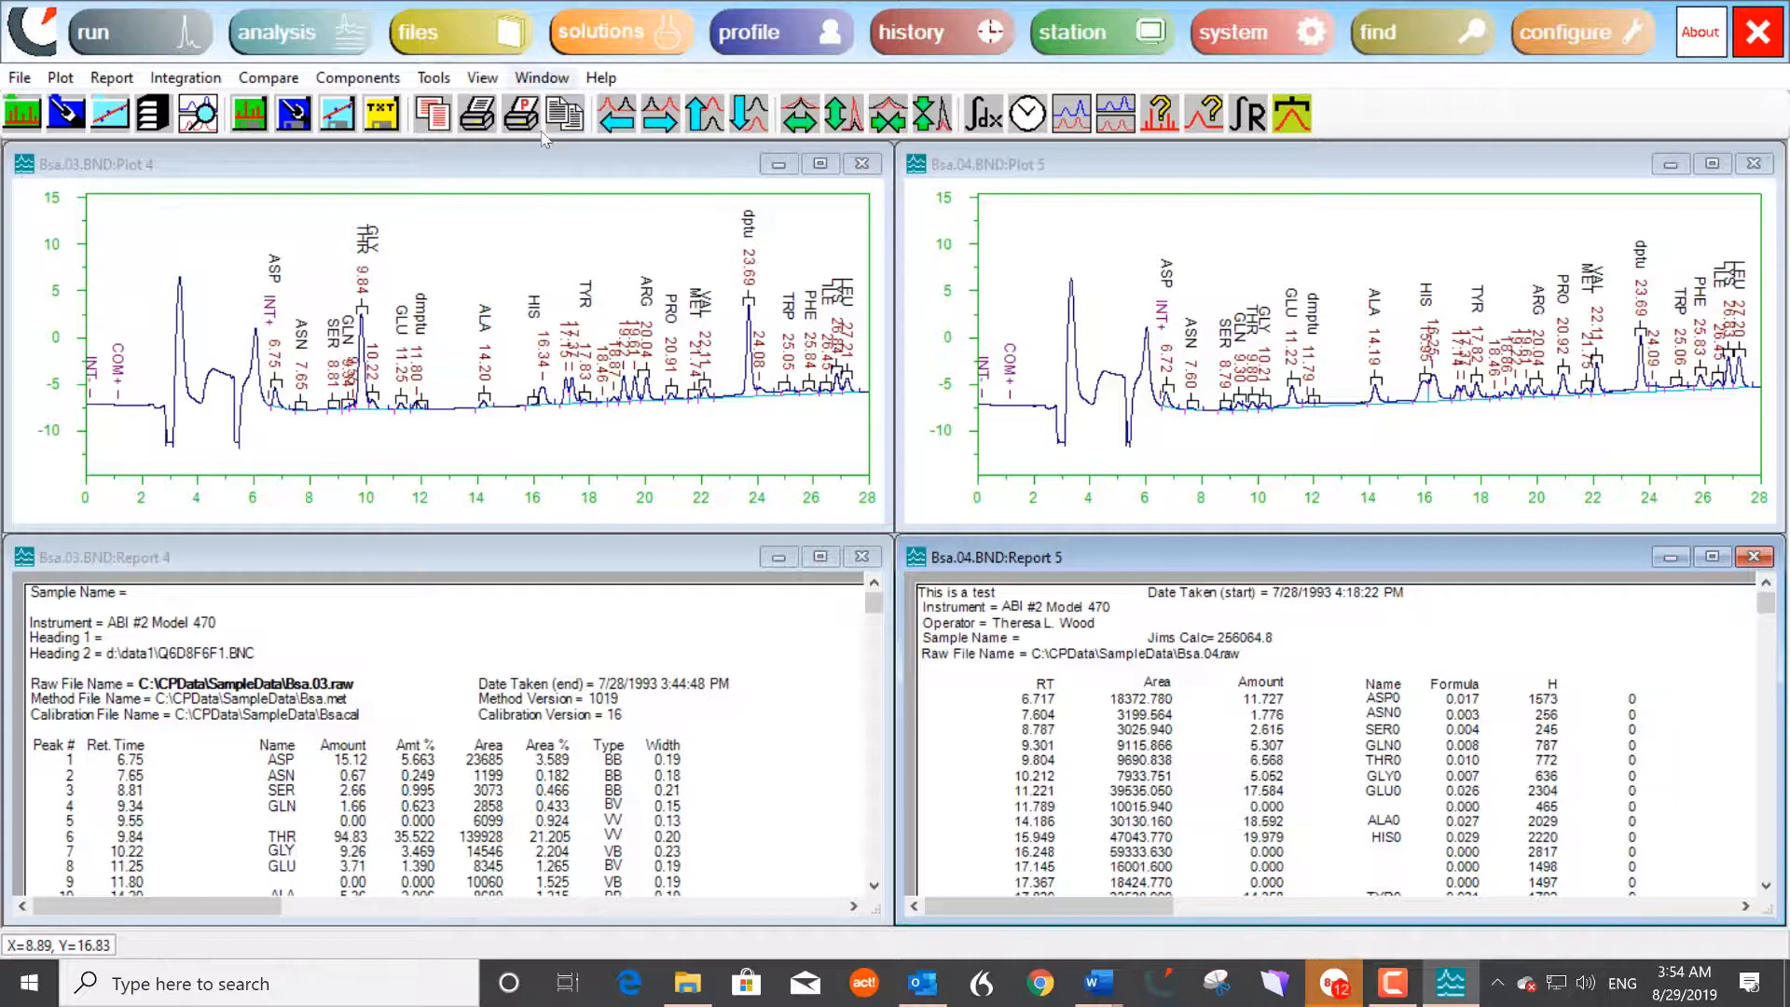
# Step: Open the Example report.FMT format file in the File Editor
pyautogui.click(484, 43)
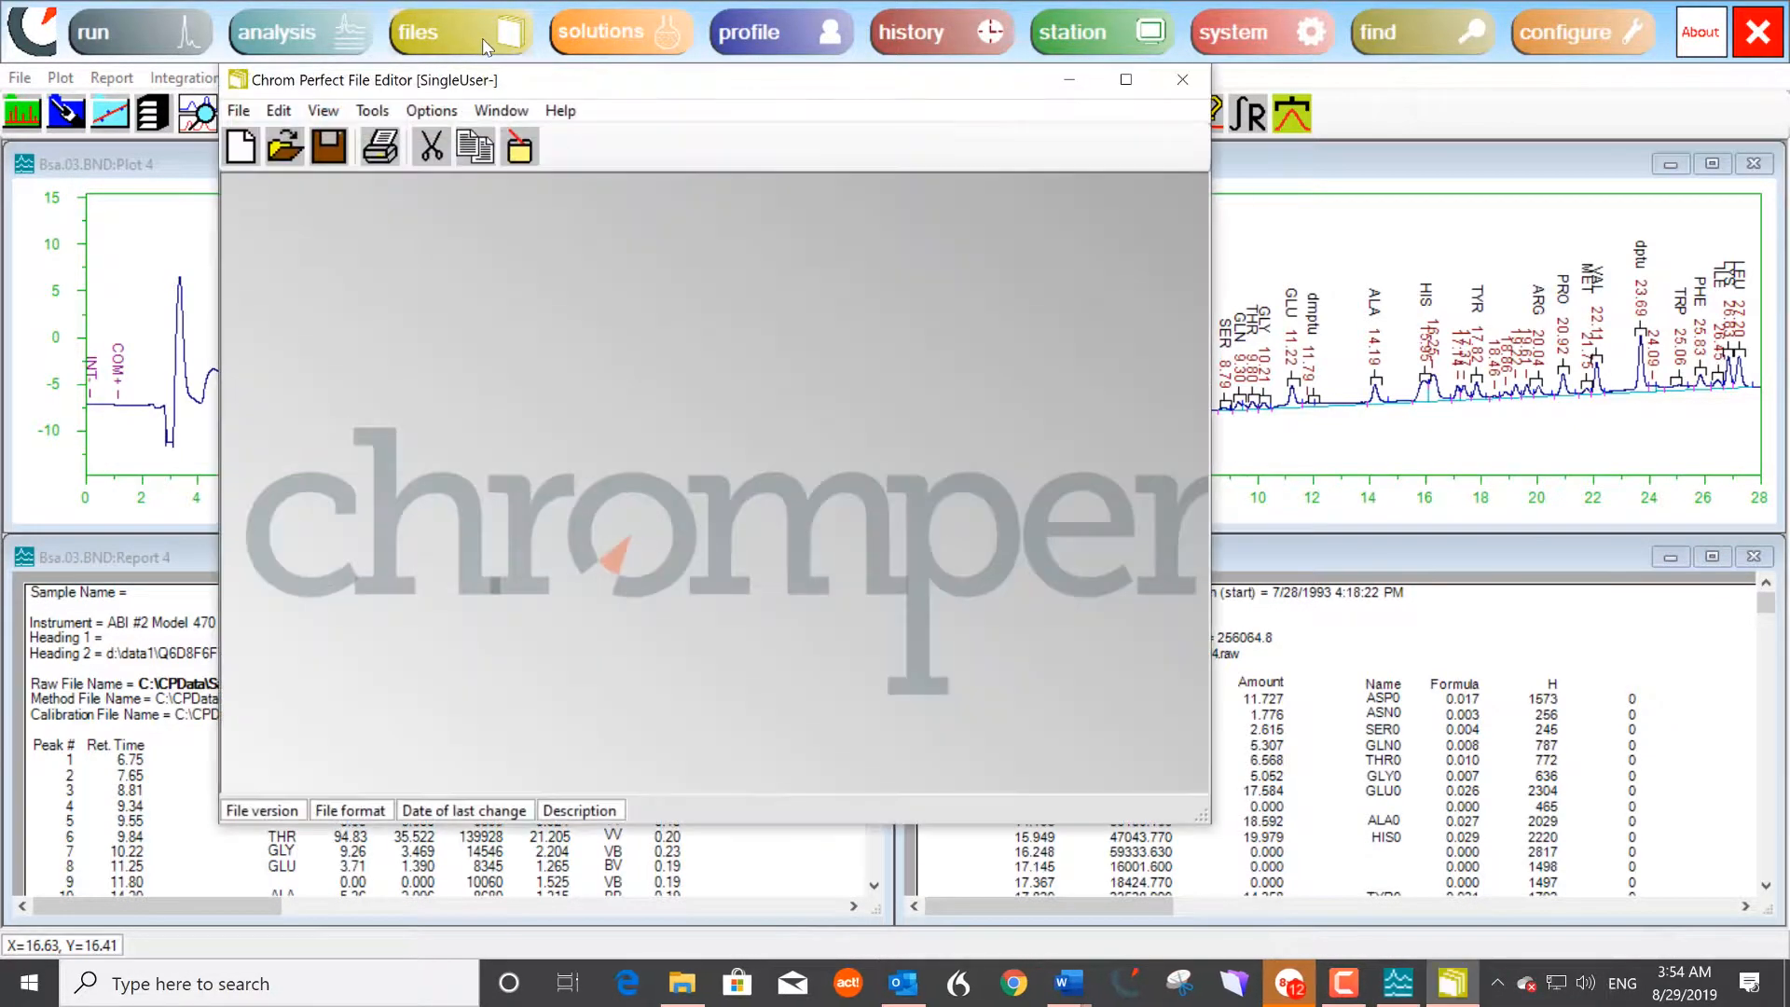
pyautogui.click(238, 110)
pyautogui.click(292, 164)
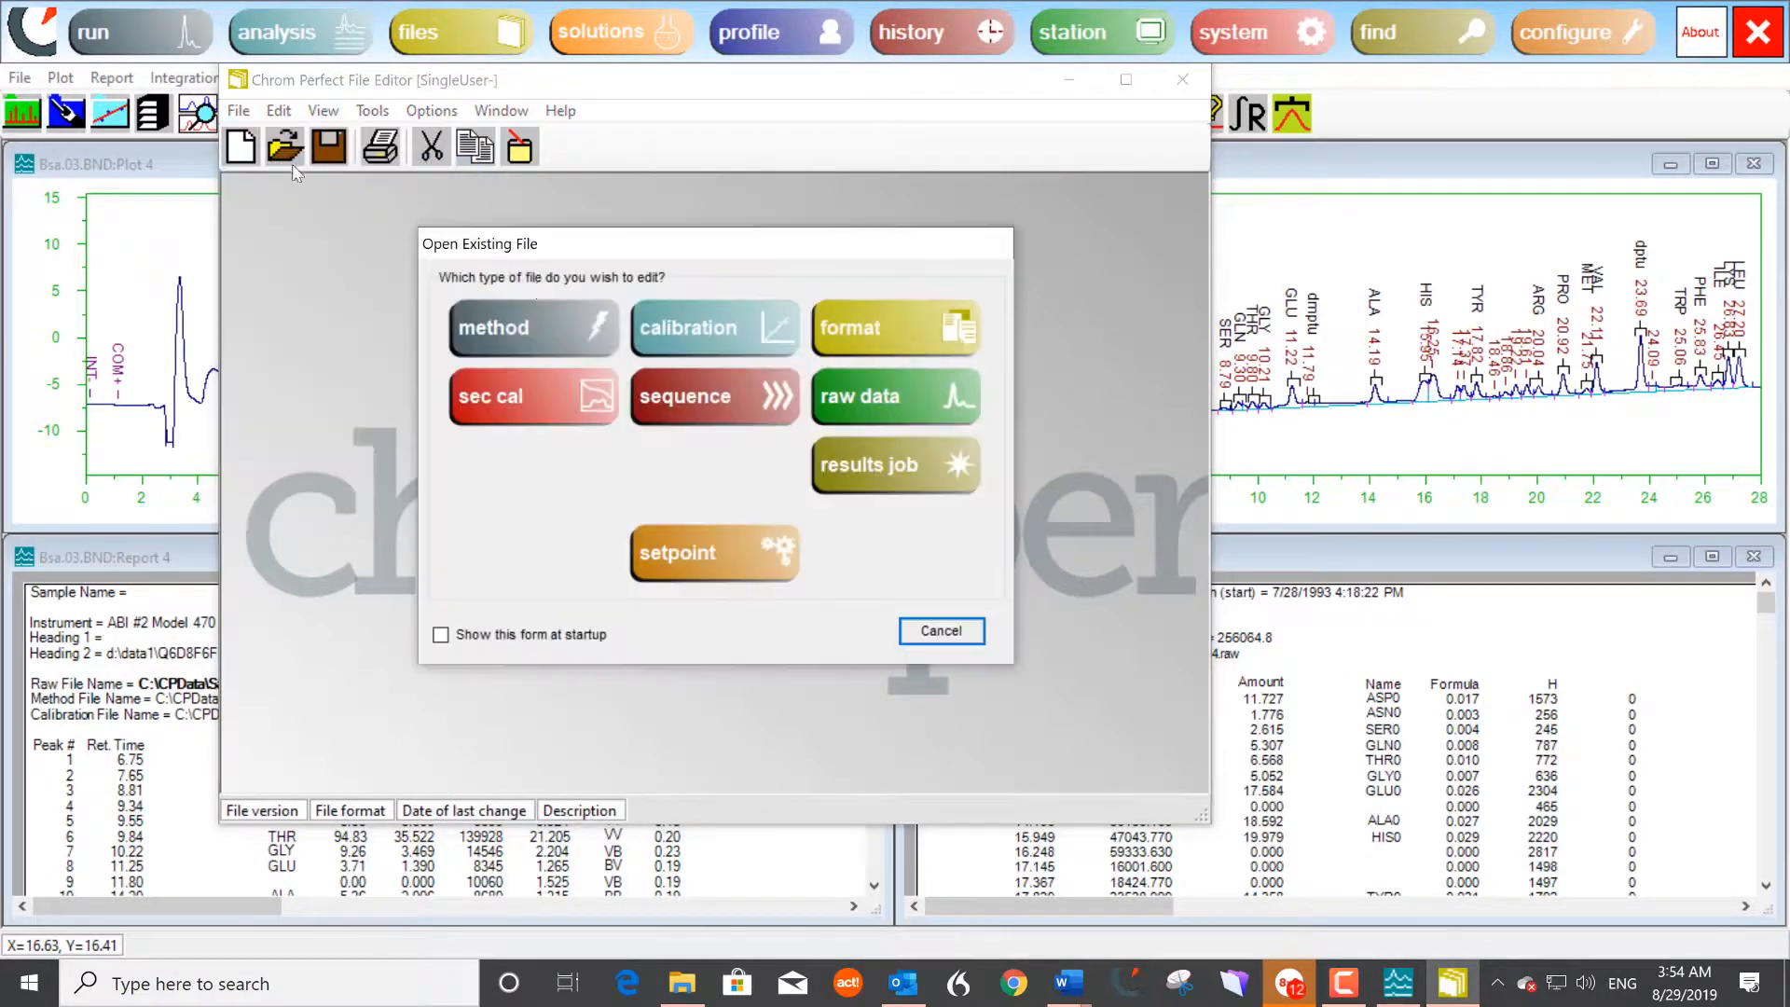
pyautogui.click(885, 328)
pyautogui.click(923, 478)
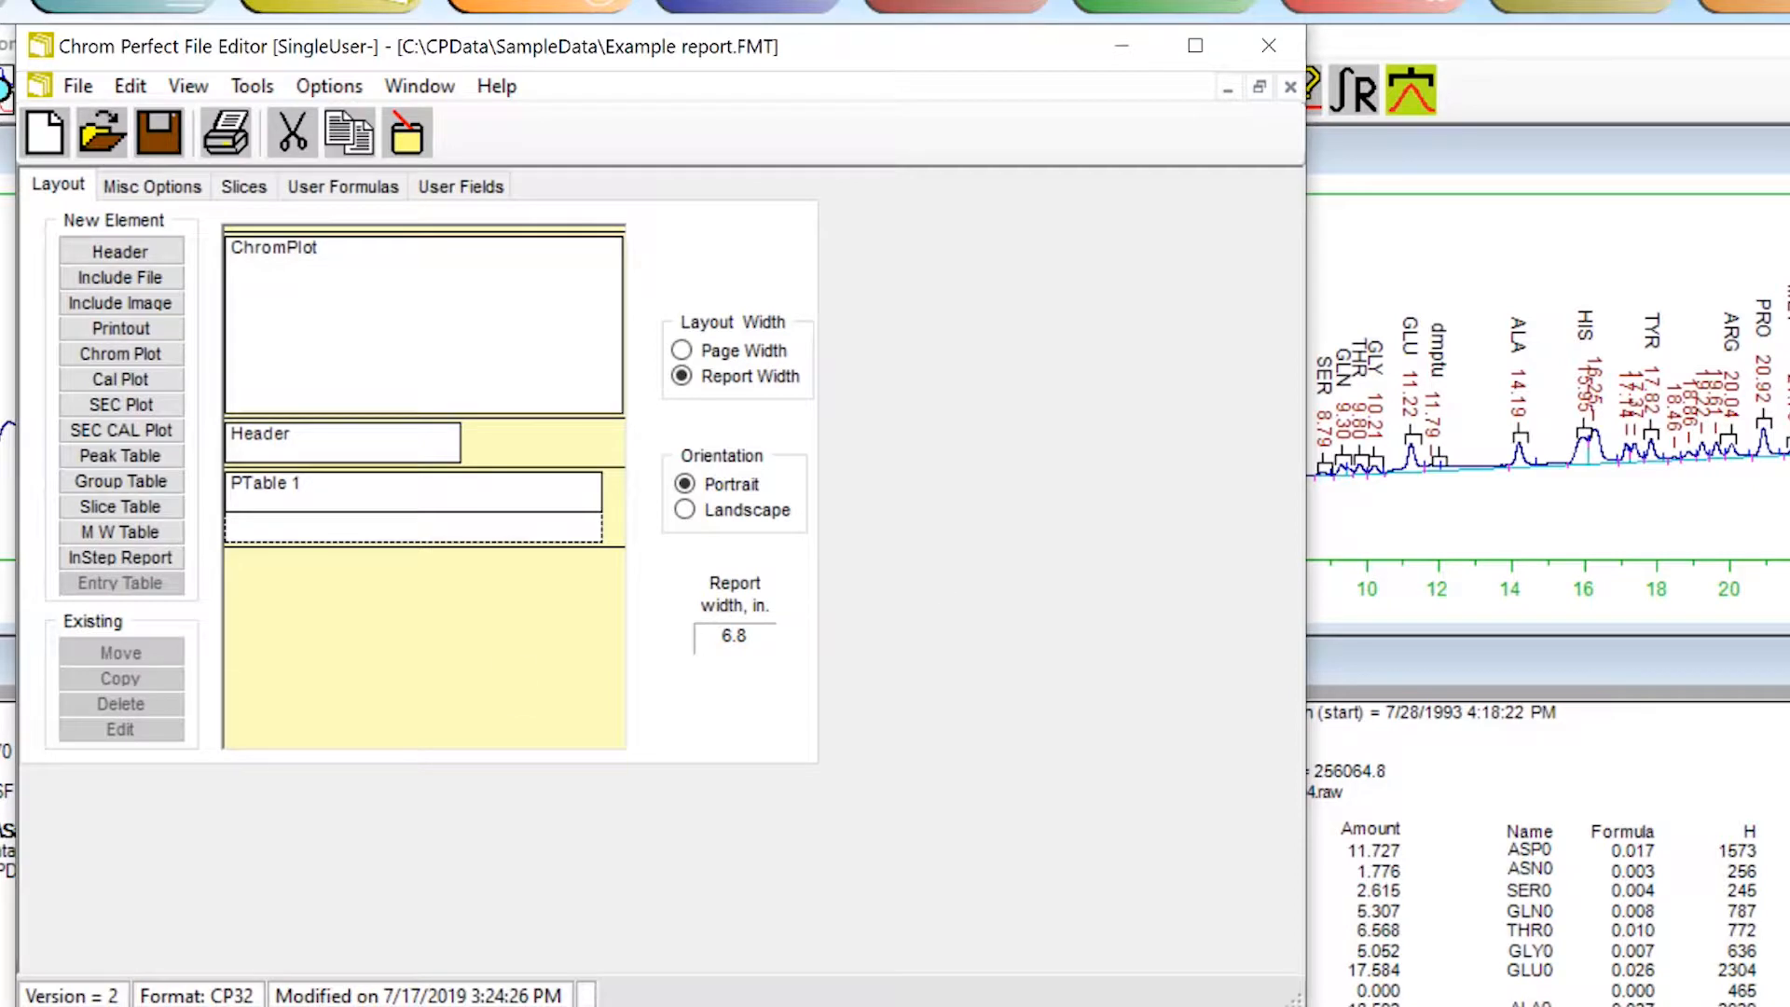
# Step: Add a second chromatogram plot beside the first, a calibration plot below them, and an included image above them in the report layout
pyautogui.click(326, 290)
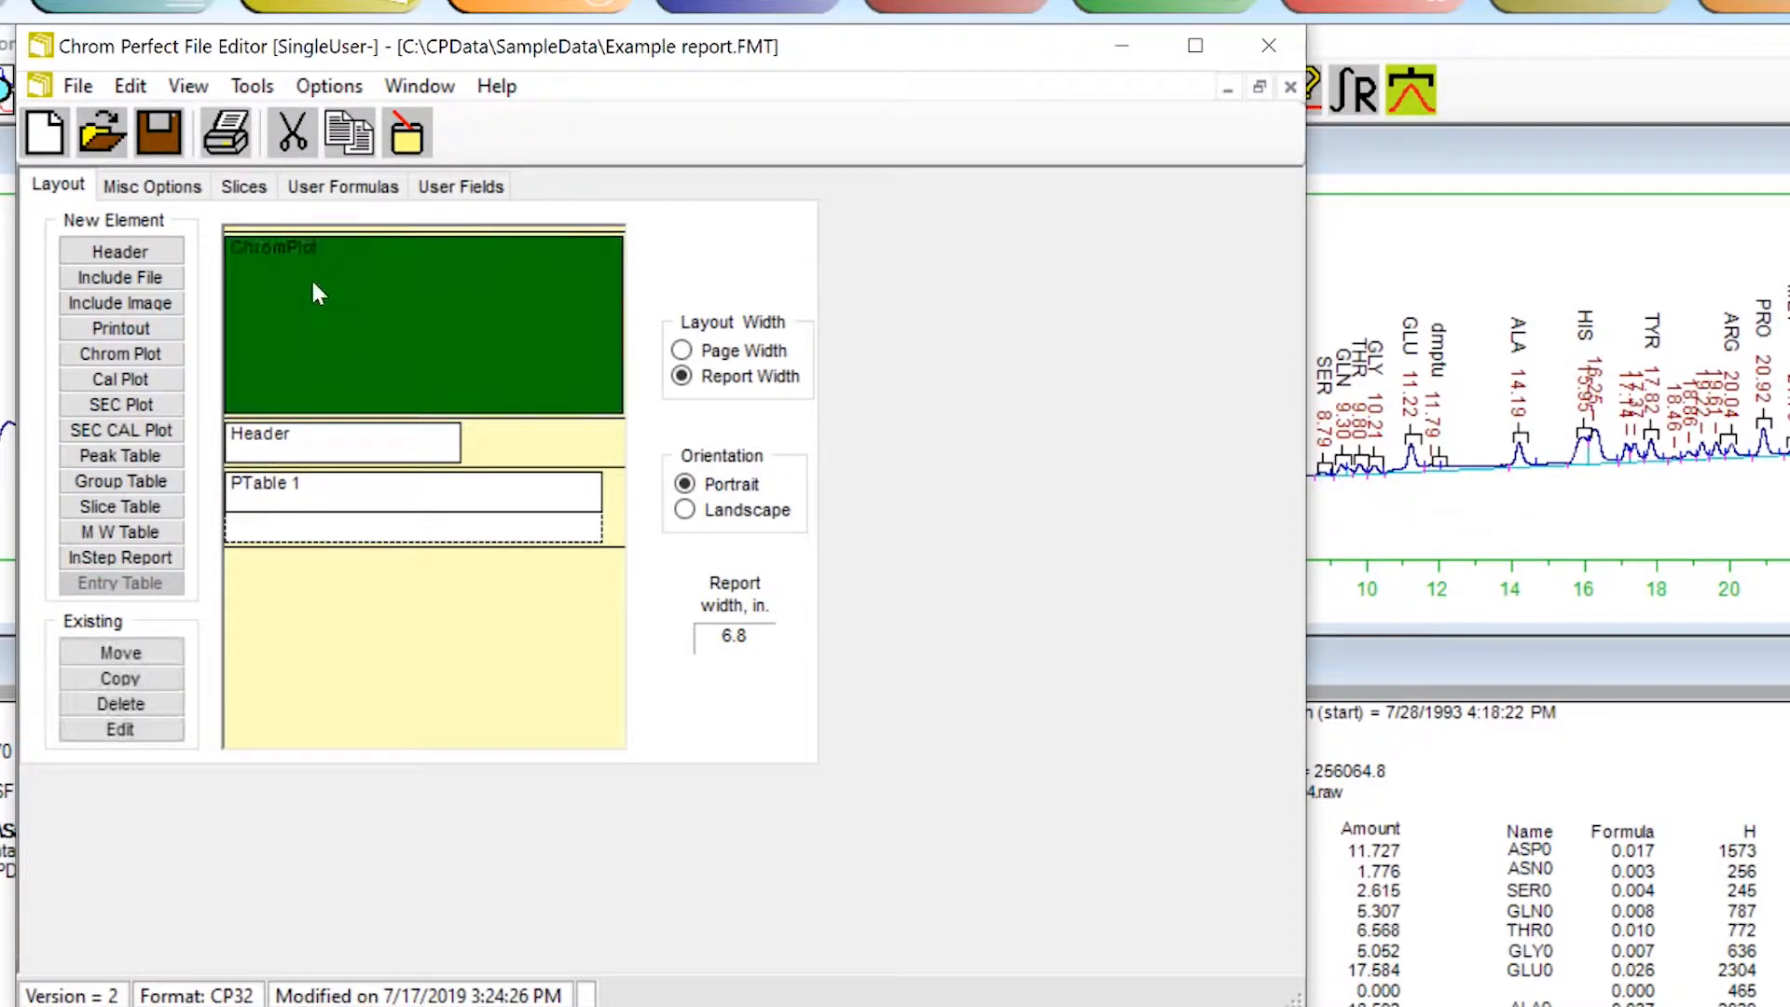
pyautogui.click(144, 354)
pyautogui.click(620, 322)
pyautogui.click(121, 378)
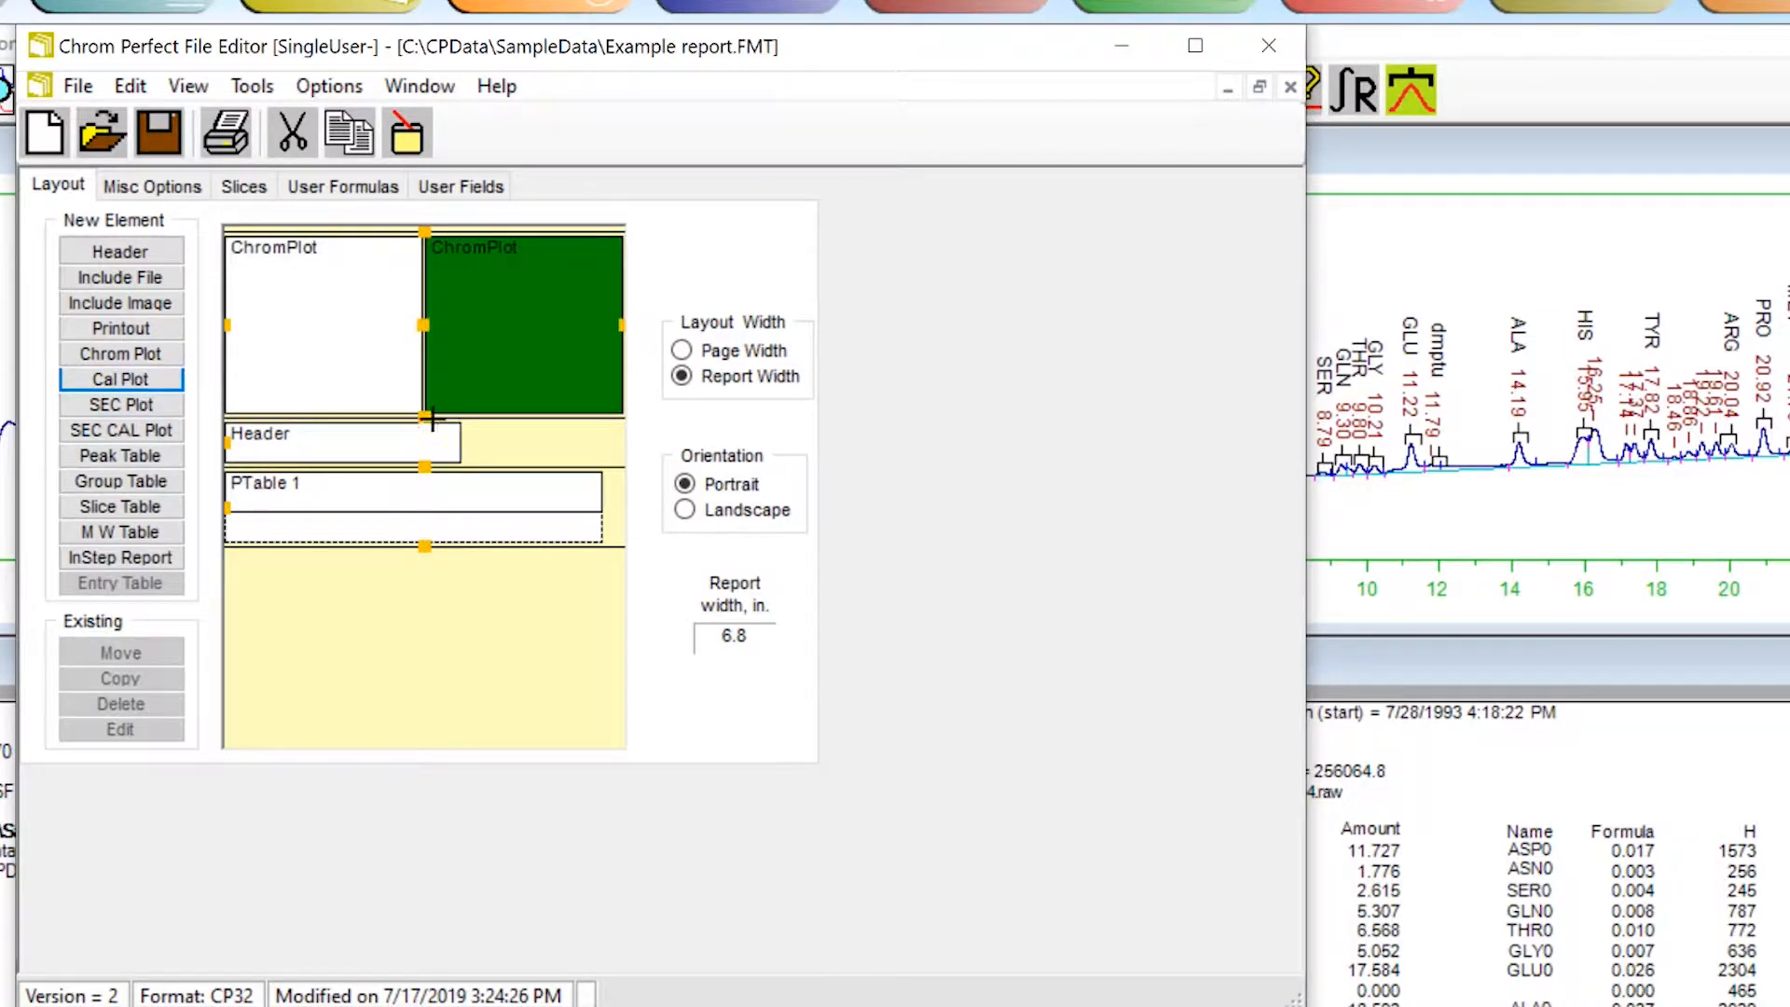
pyautogui.click(429, 415)
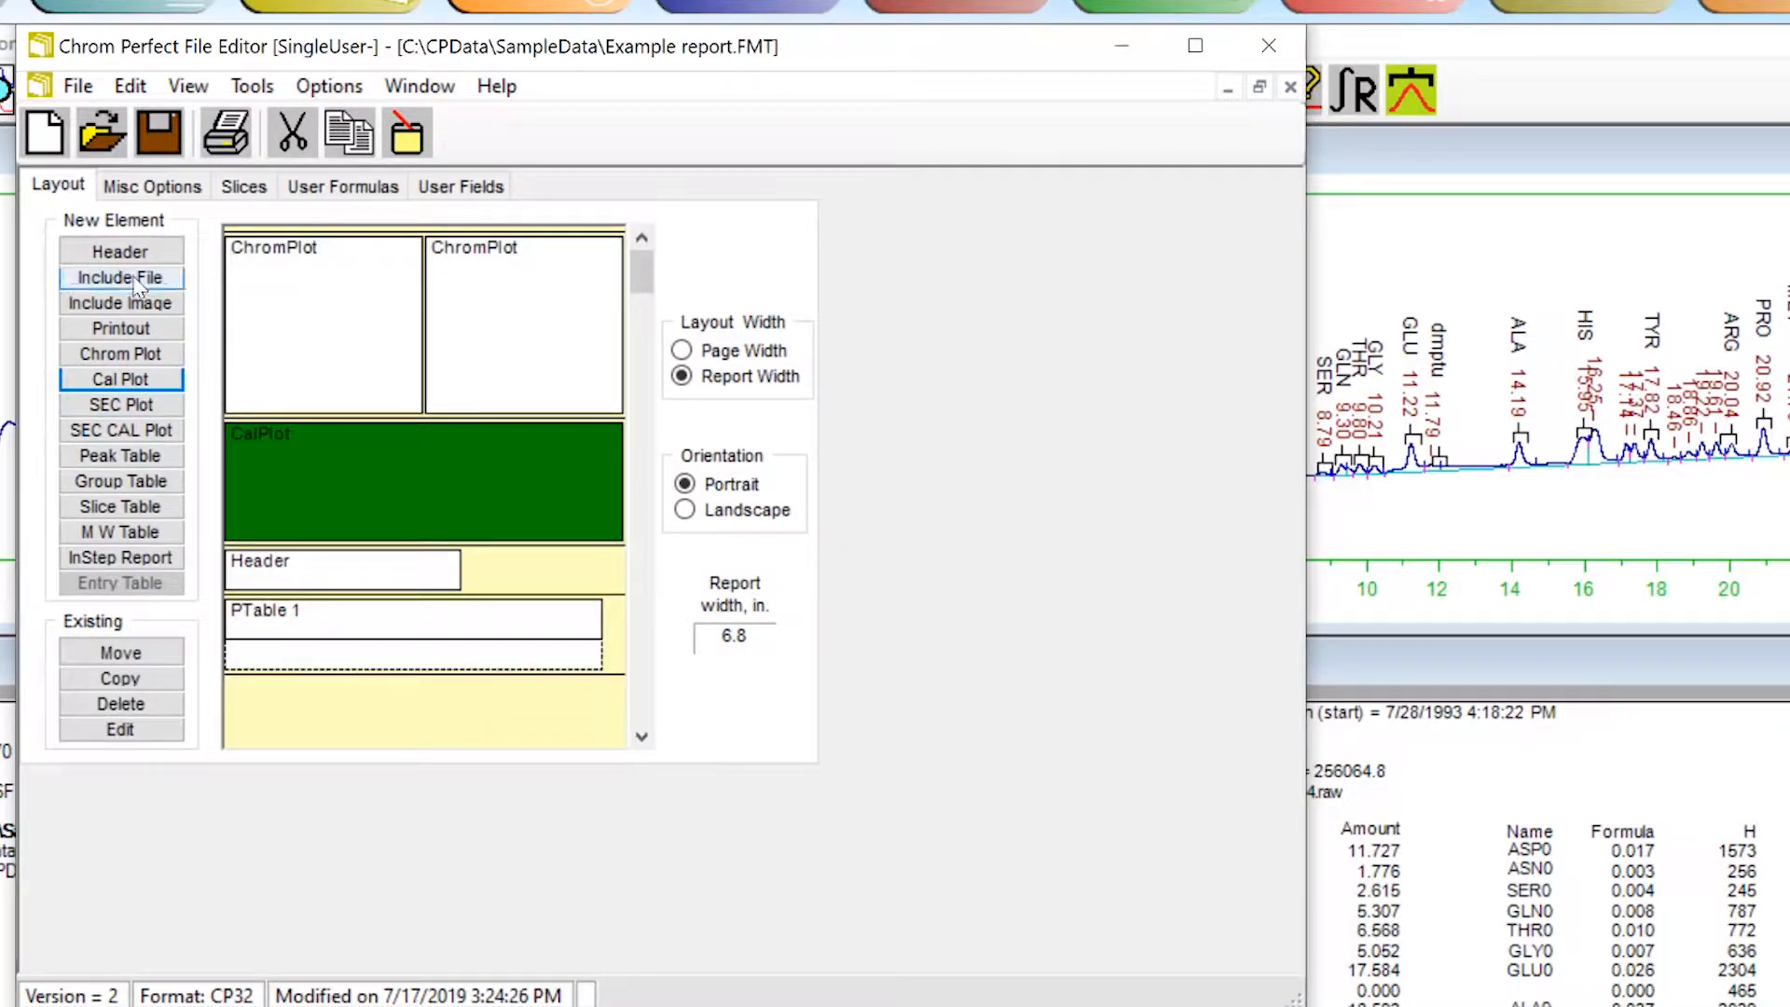
pyautogui.click(122, 303)
pyautogui.click(424, 231)
# Step: Examine the report header's Jims Calc formula in row 4, column 2, and the variables available for header formulas
pyautogui.doubleClick(366, 589)
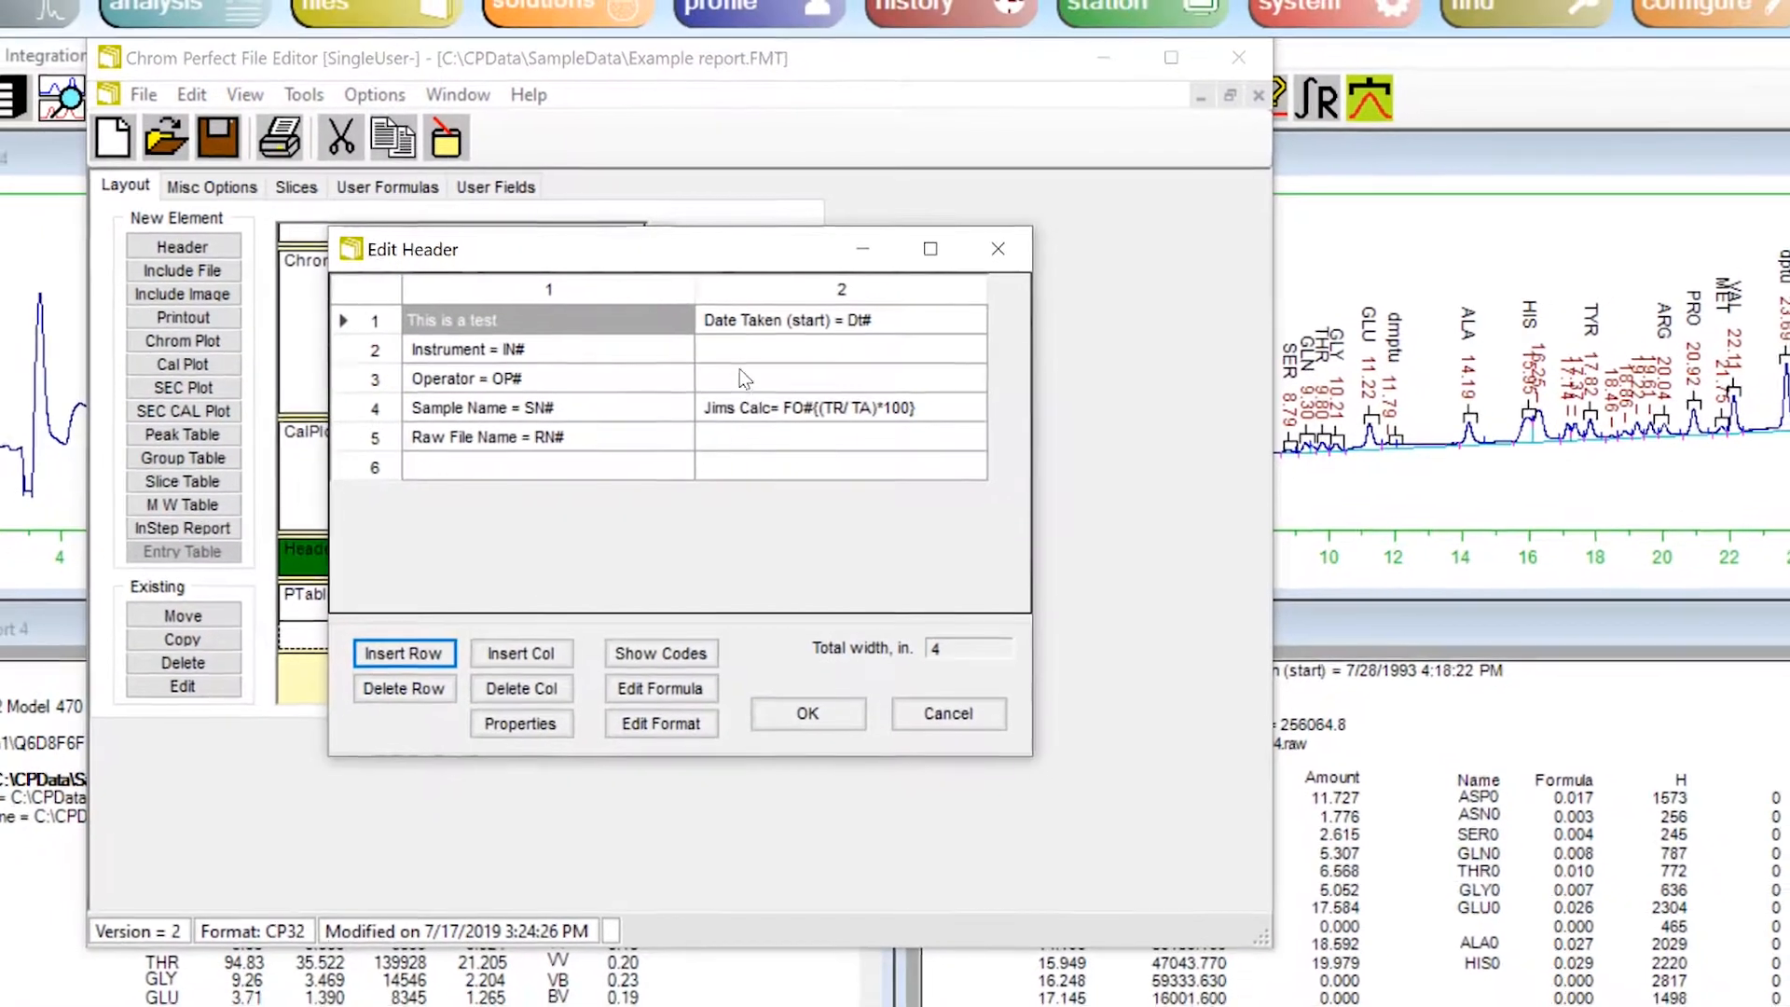
pyautogui.click(759, 428)
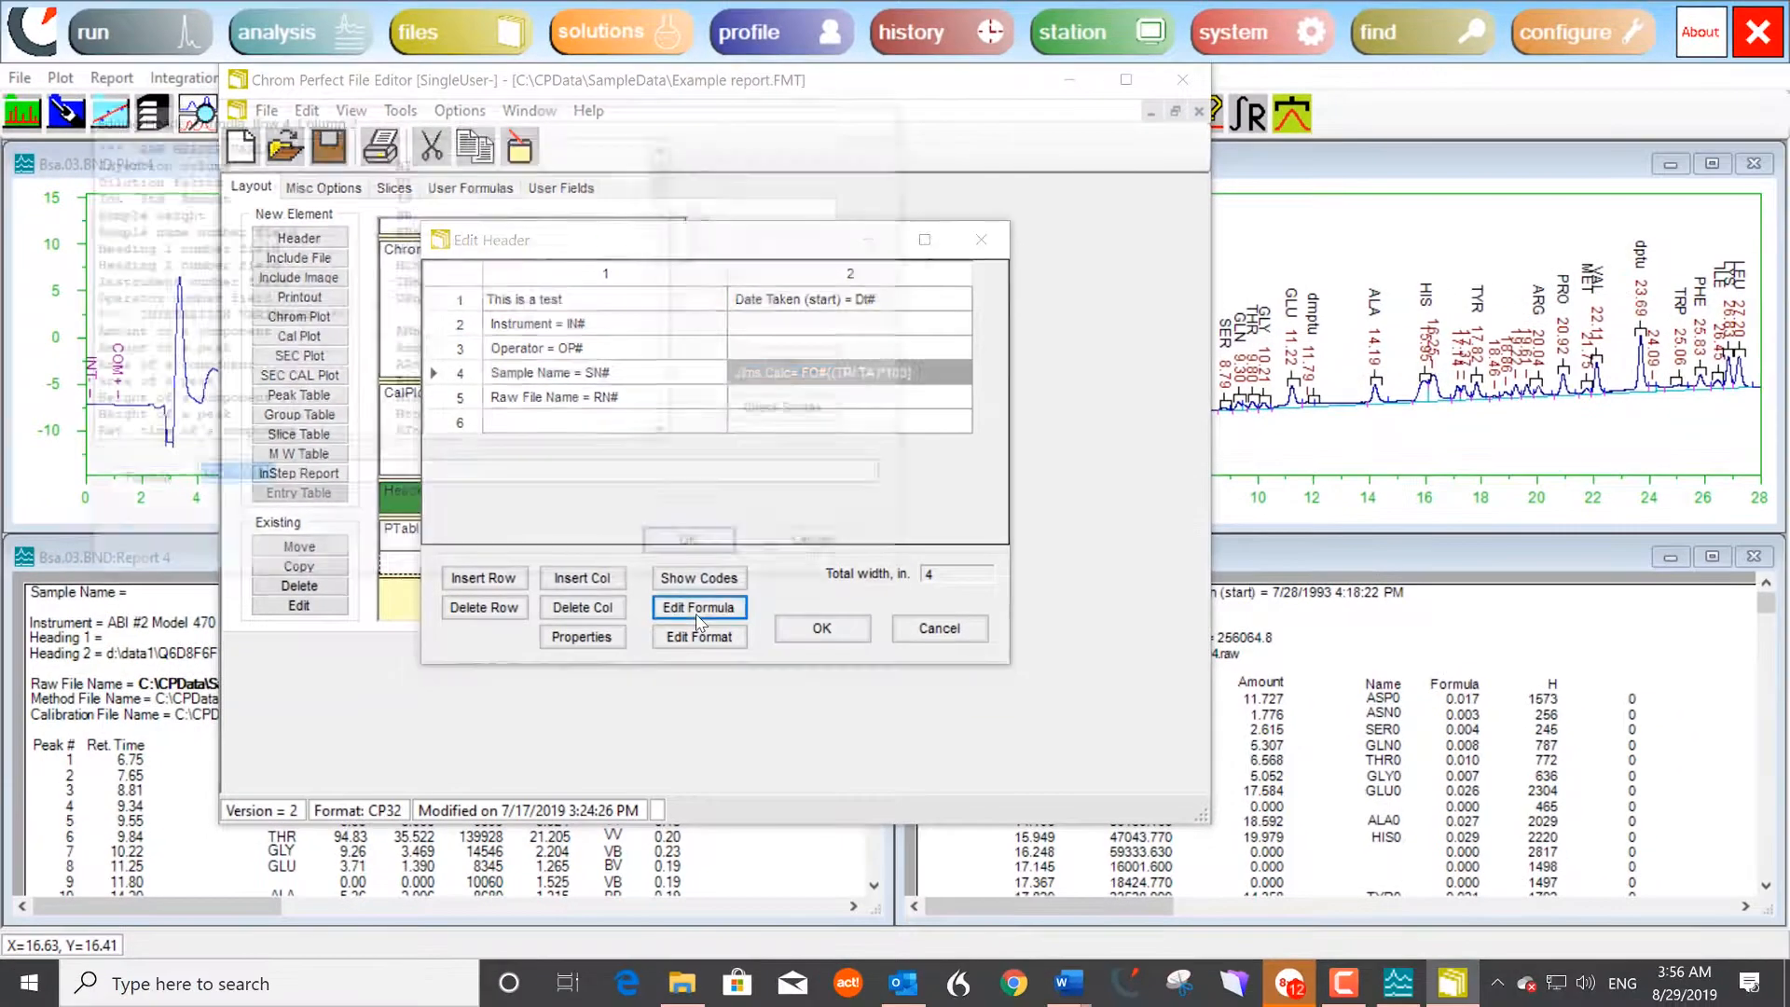
pyautogui.click(670, 667)
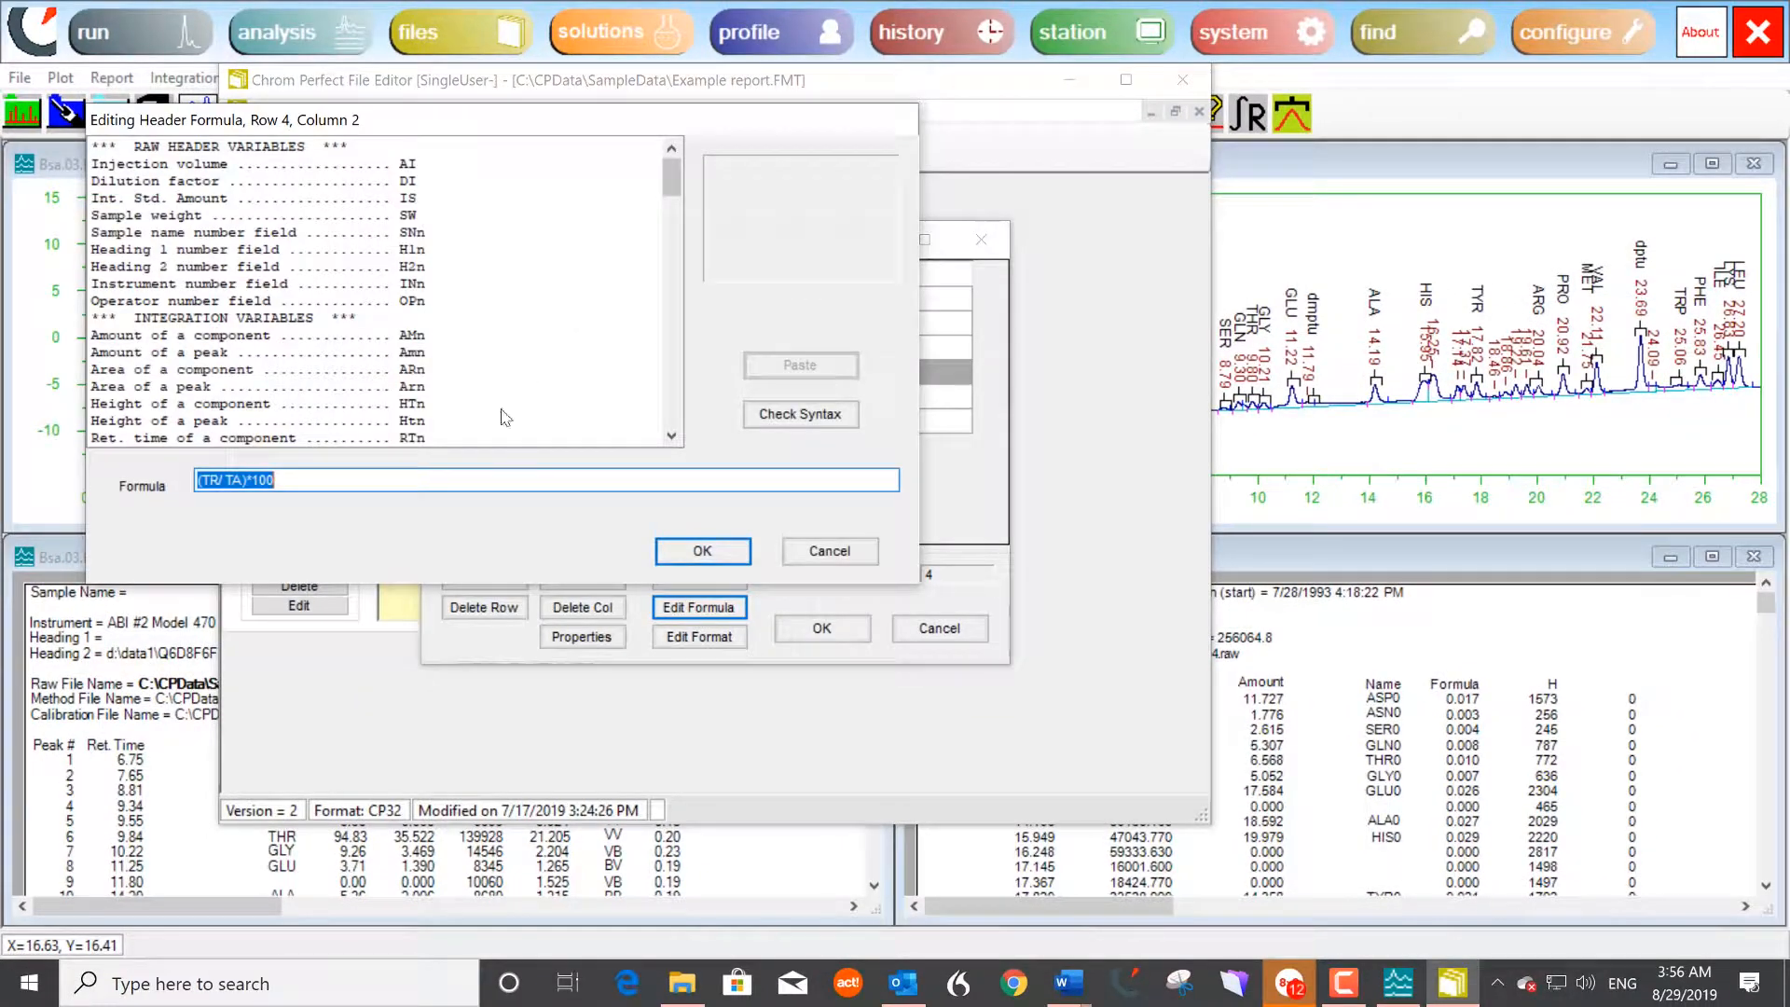
pyautogui.click(465, 469)
pyautogui.moveTo(667, 170); pyautogui.dragTo(675, 322)
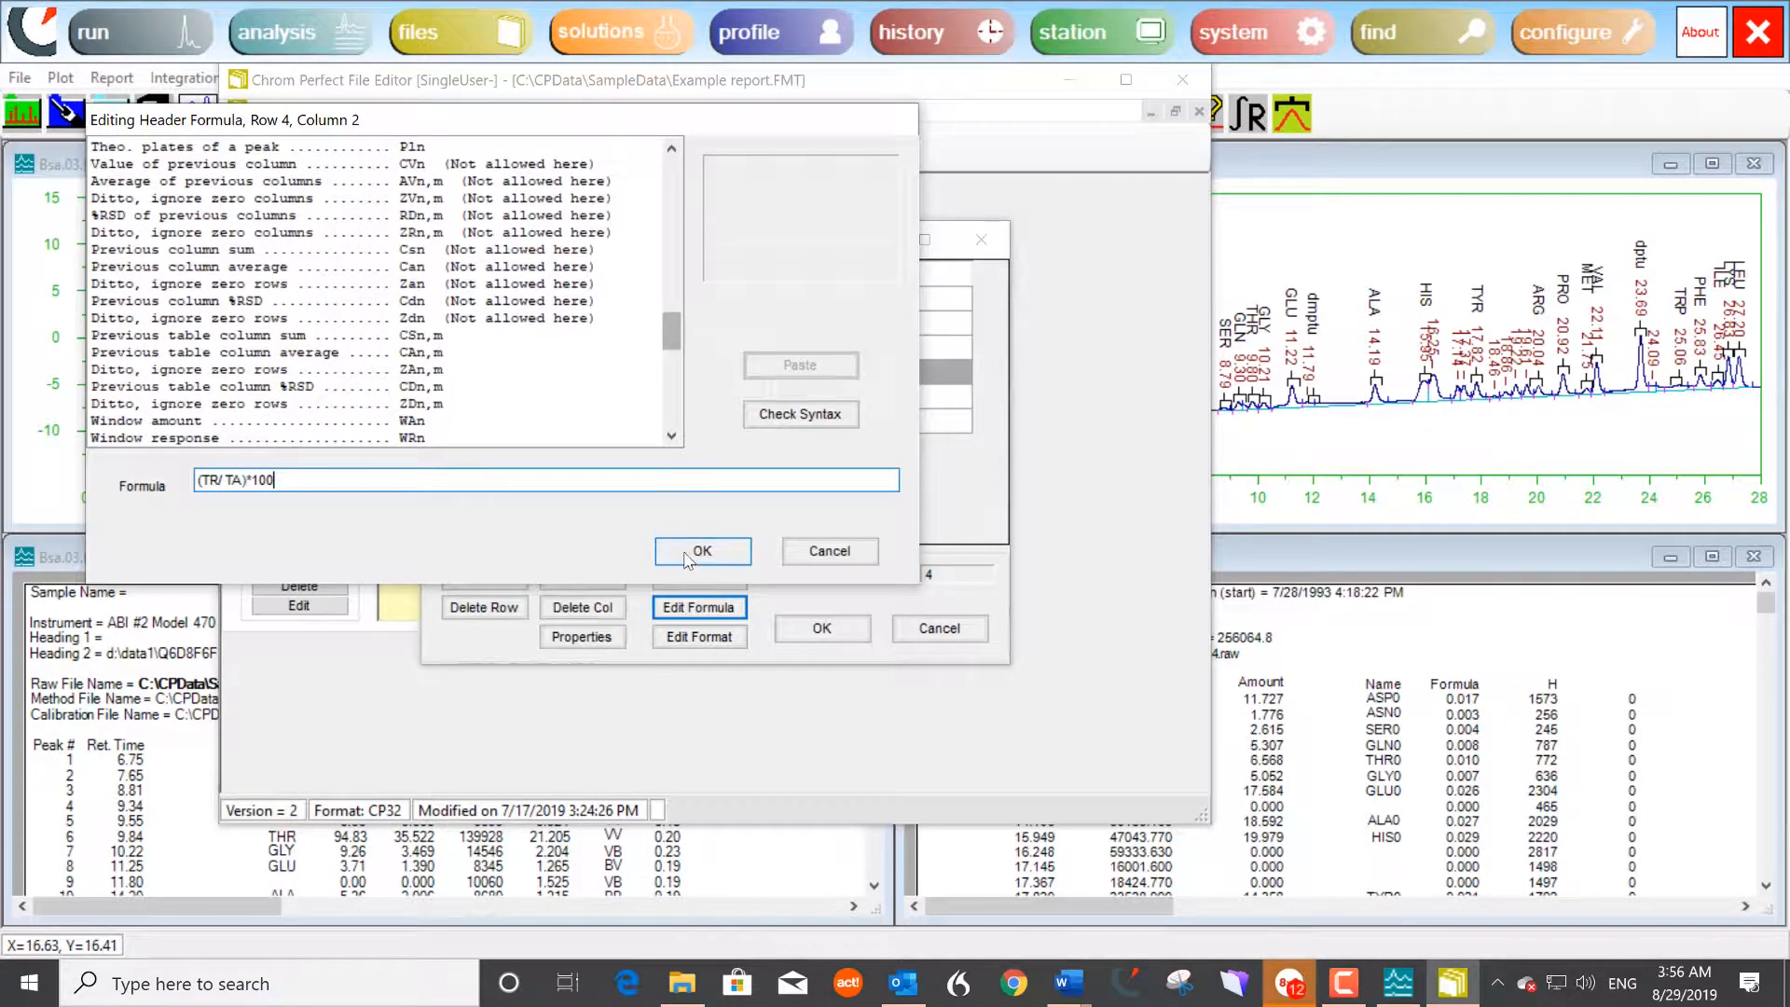
pyautogui.click(702, 551)
pyautogui.click(819, 635)
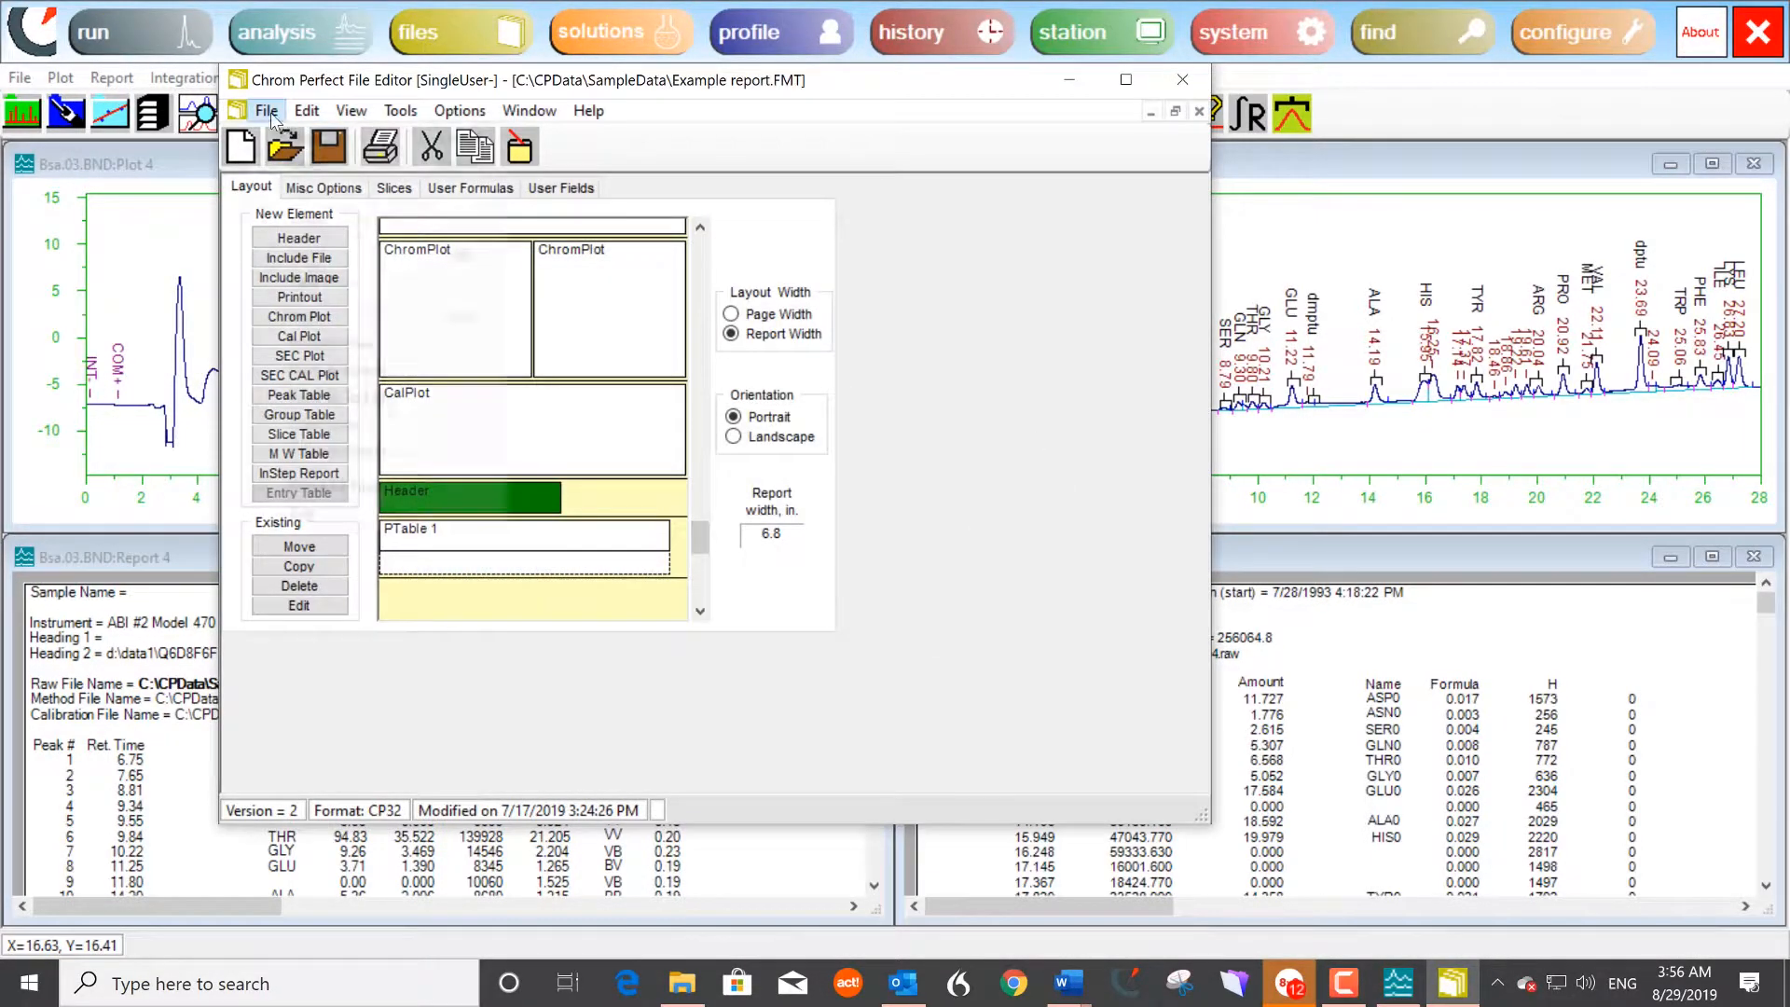
pyautogui.click(267, 110)
pyautogui.click(315, 343)
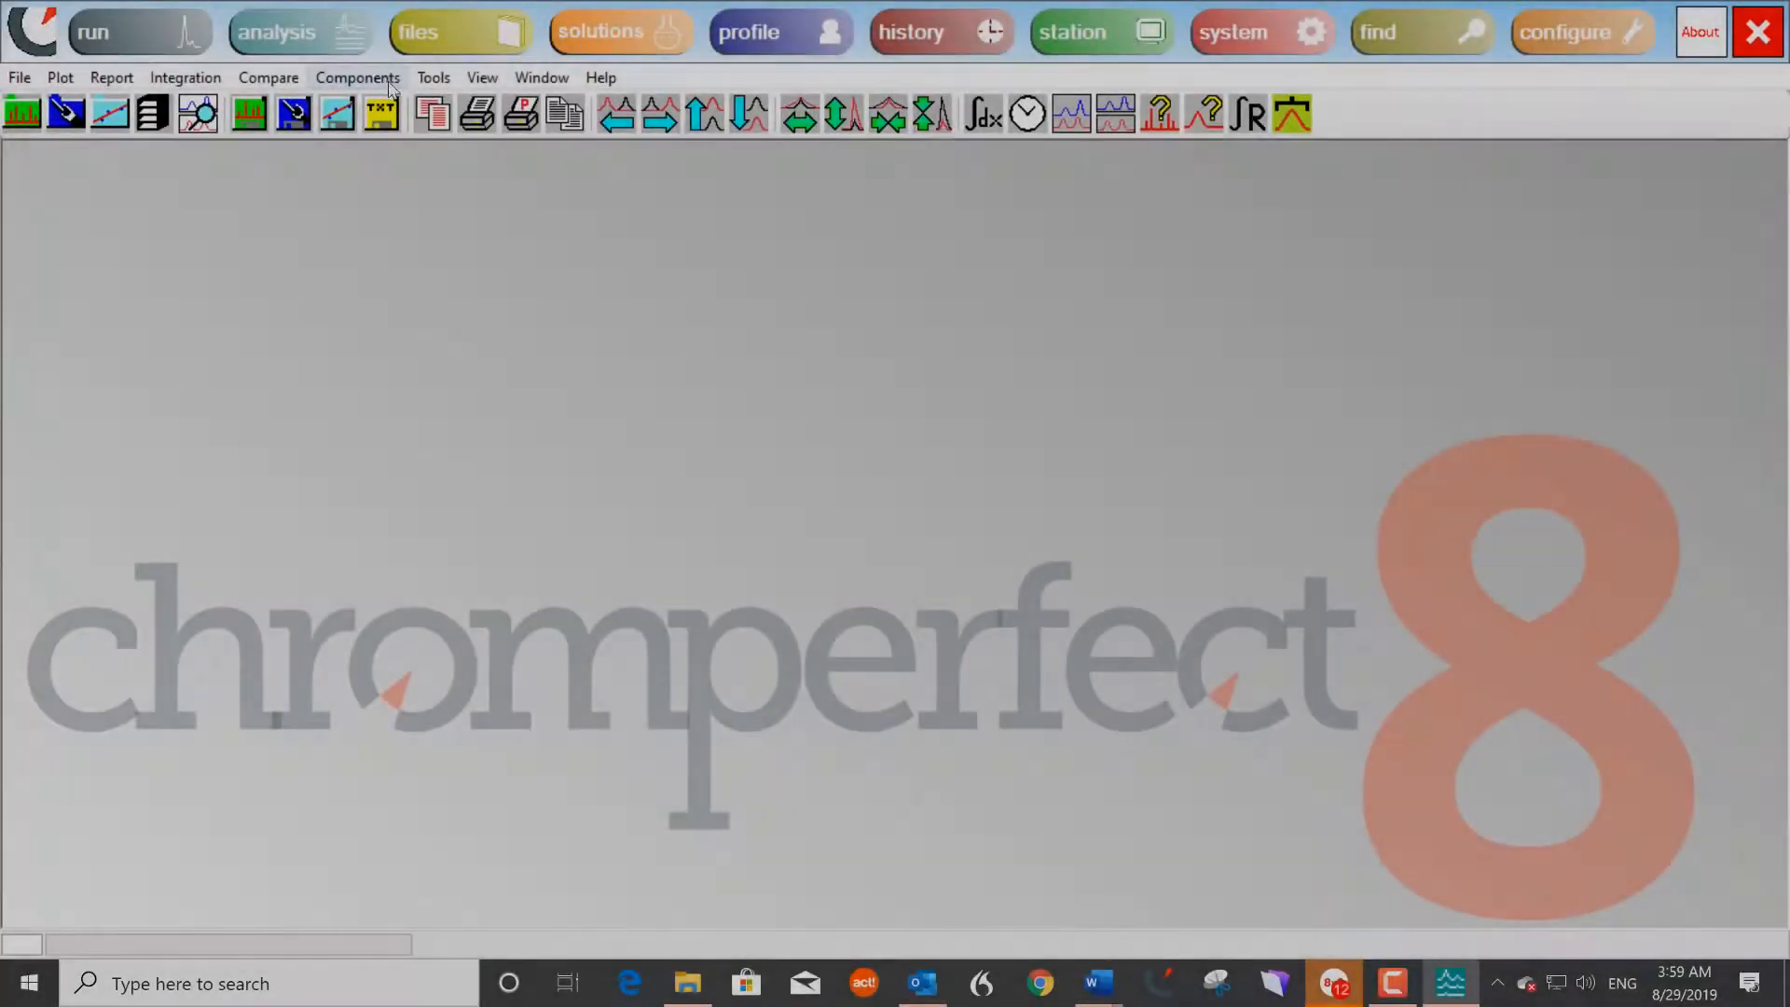
# Step: Review the Summary settings for items, files and output, and generate the summary report
pyautogui.click(434, 77)
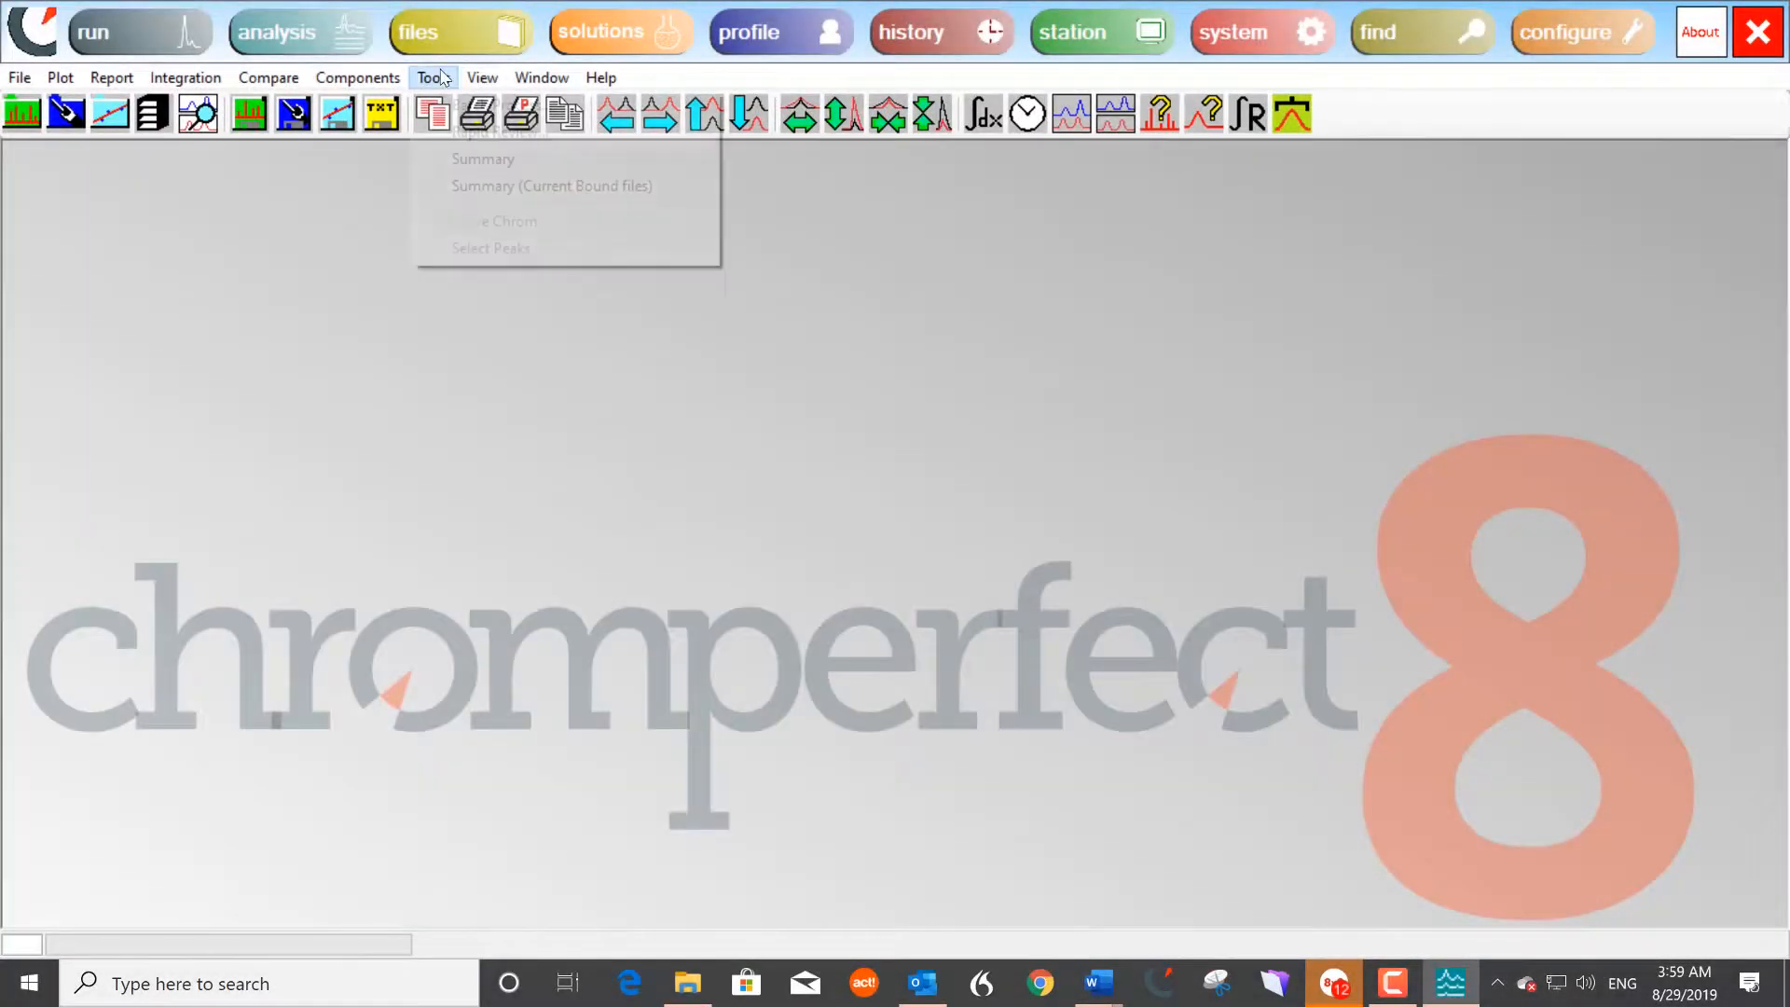
pyautogui.click(476, 163)
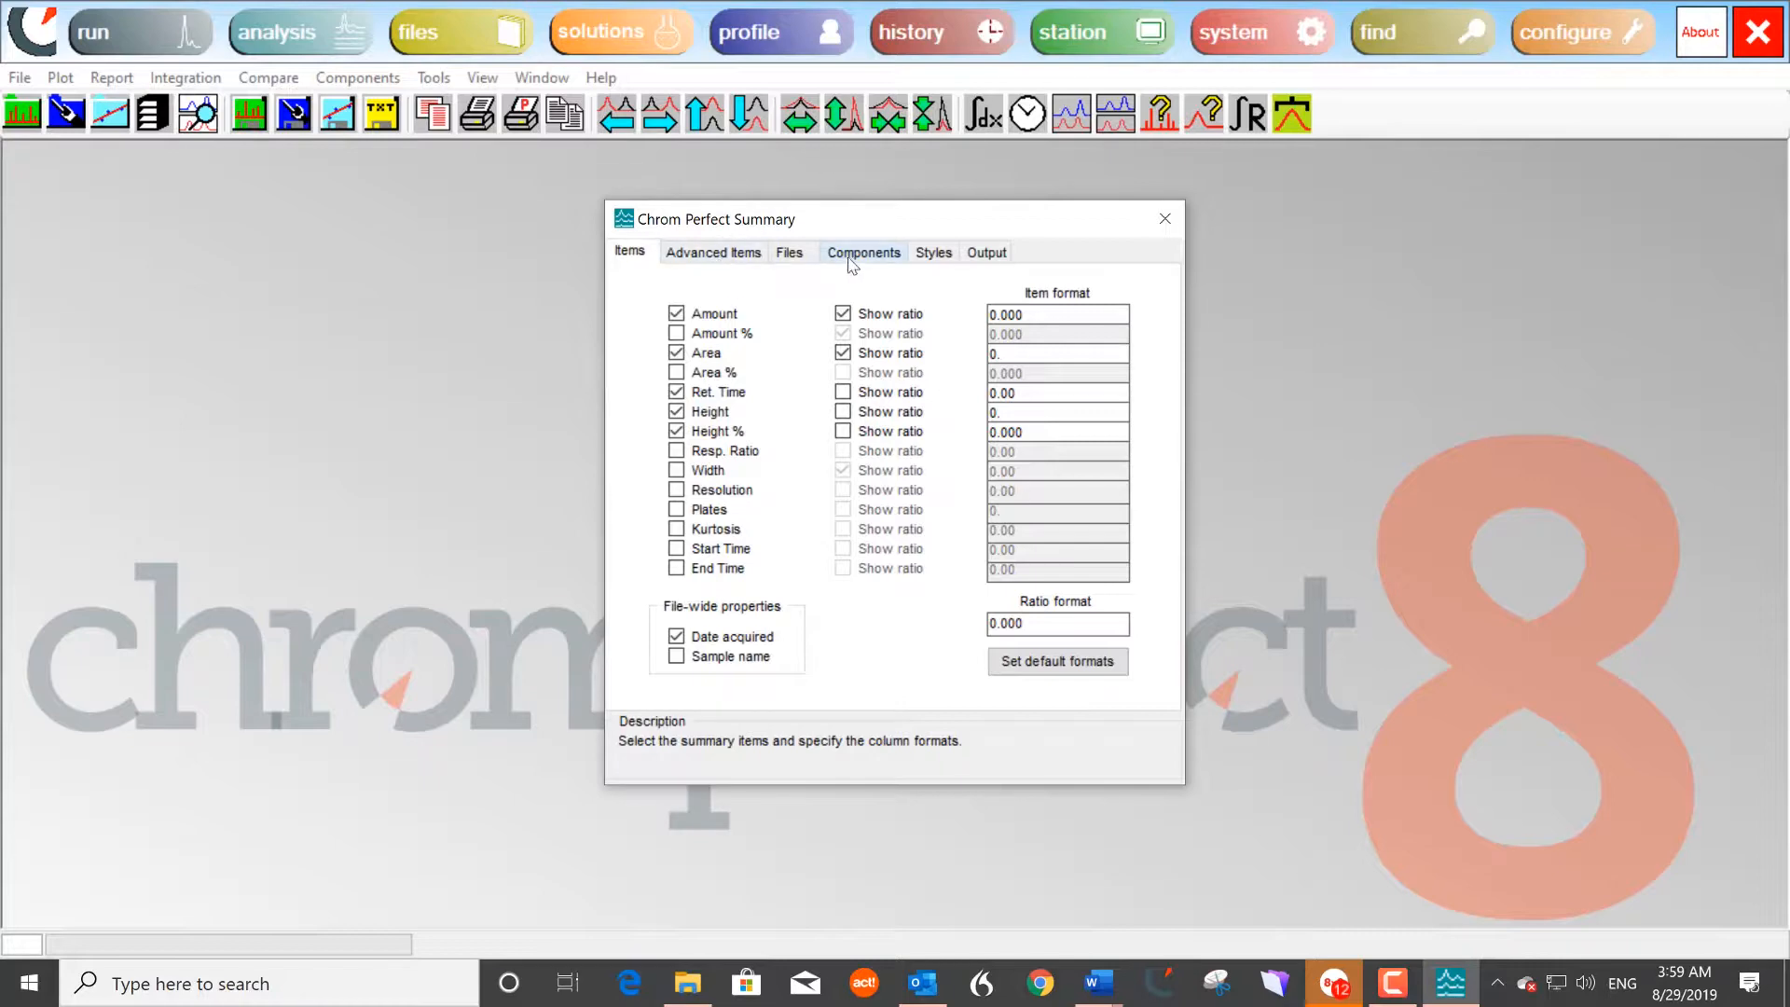
pyautogui.click(788, 253)
pyautogui.click(987, 252)
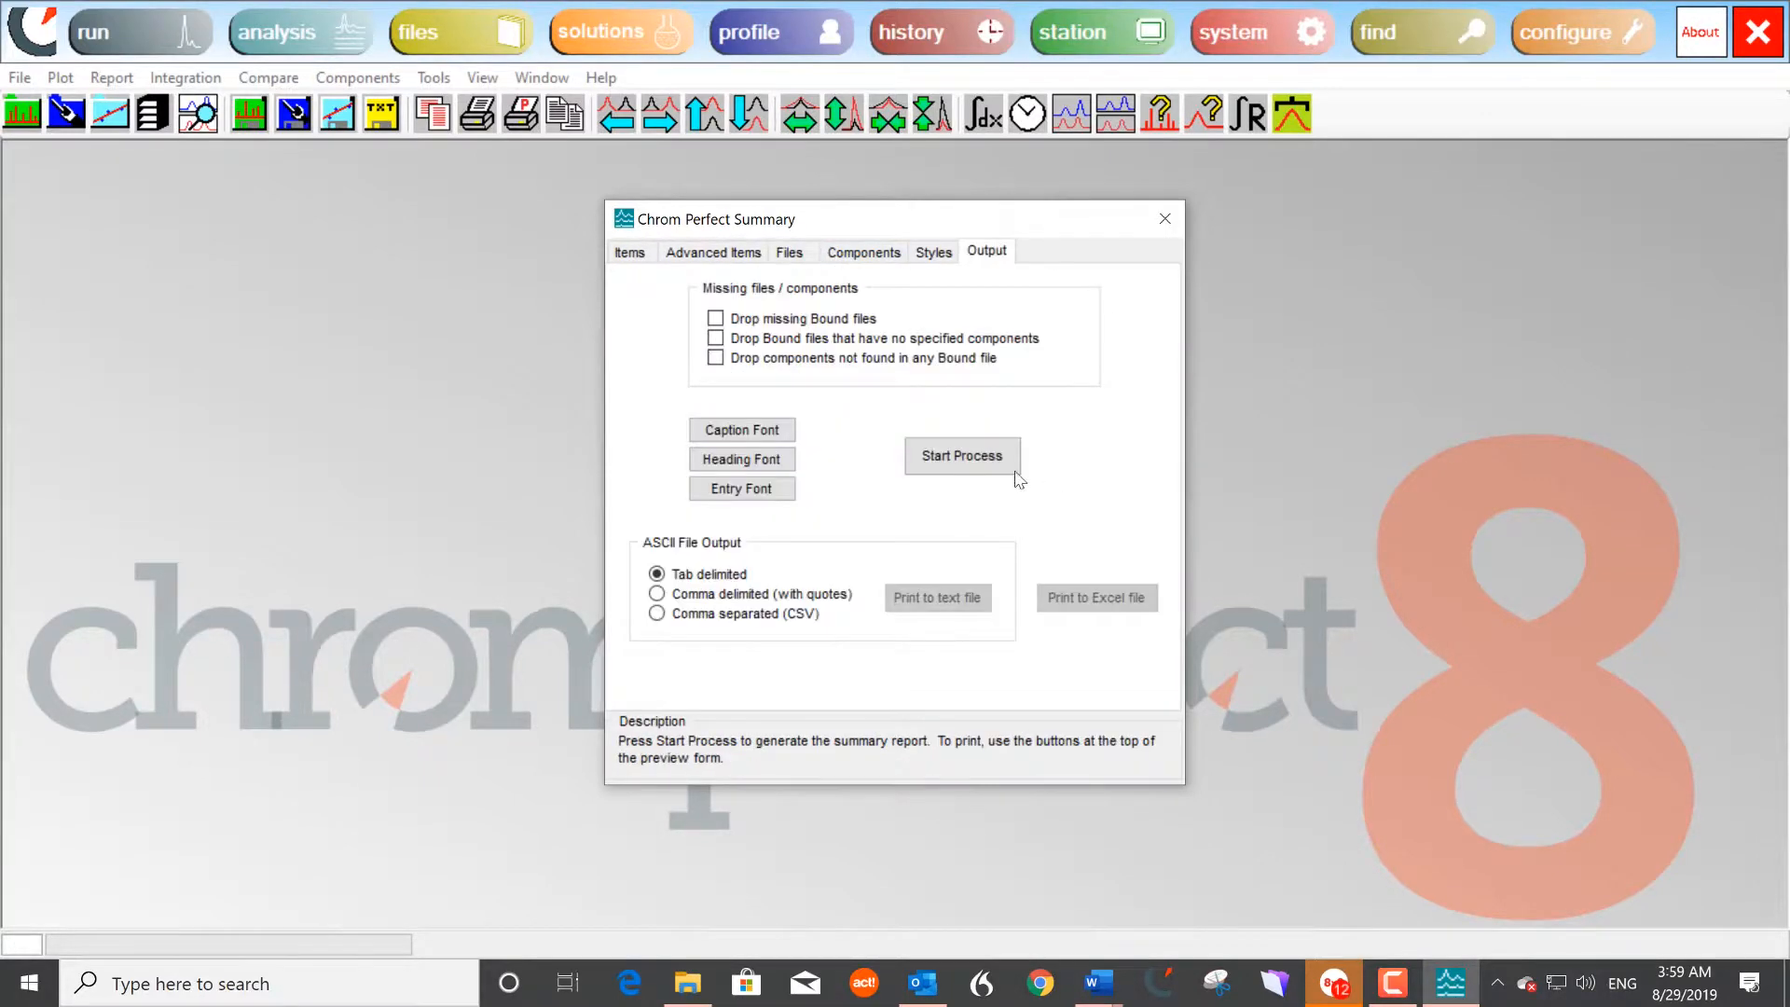
pyautogui.click(1014, 471)
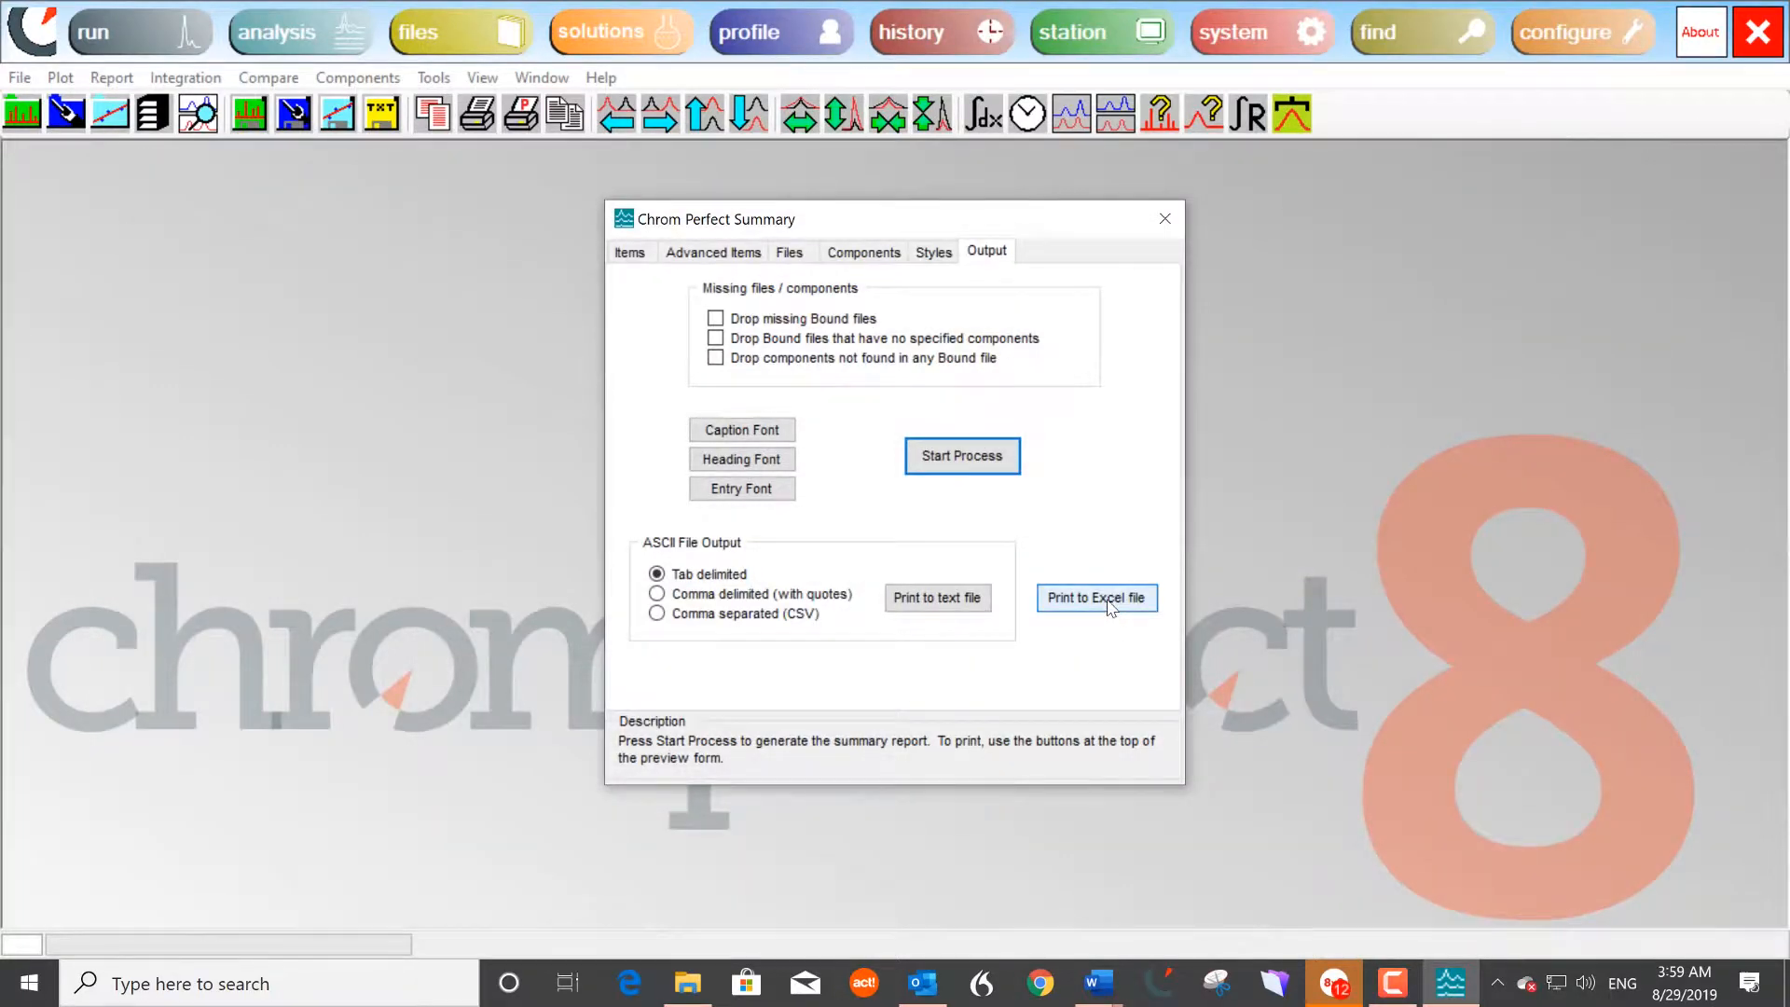
# Step: Export the summary to the Excel file C:\CPData\SampleData\test0808.XLSX and open it in Excel
pyautogui.click(1107, 598)
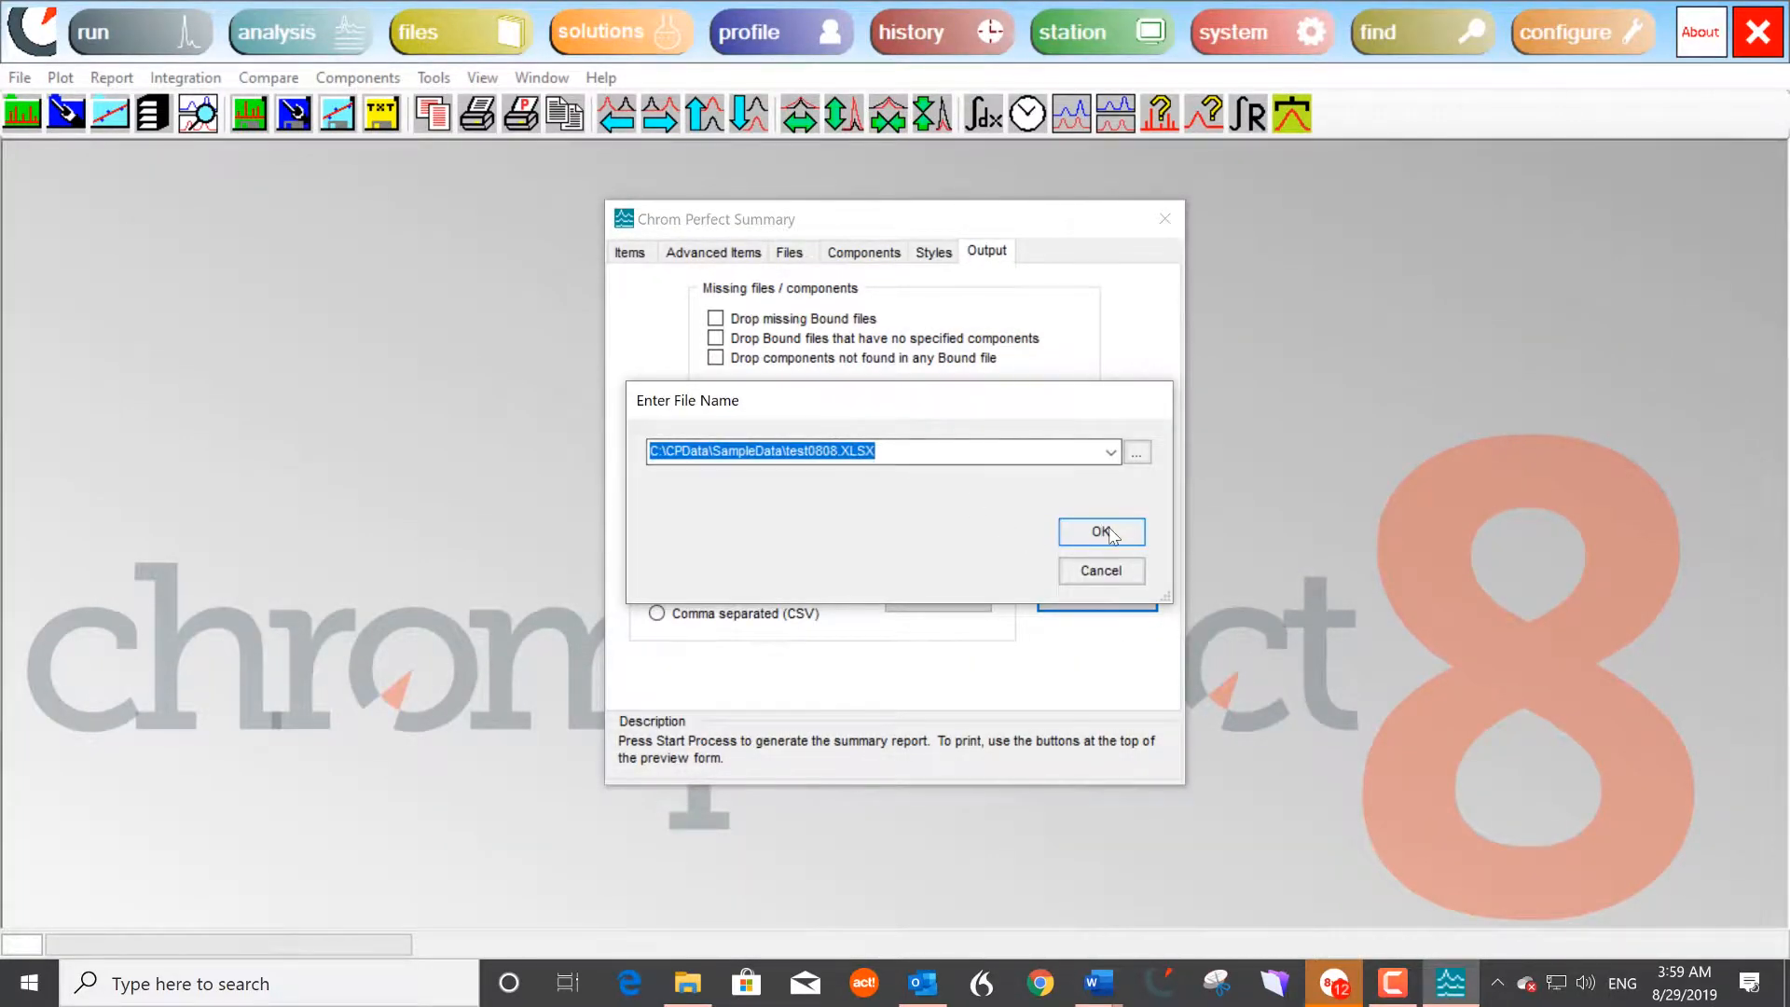
pyautogui.click(1101, 531)
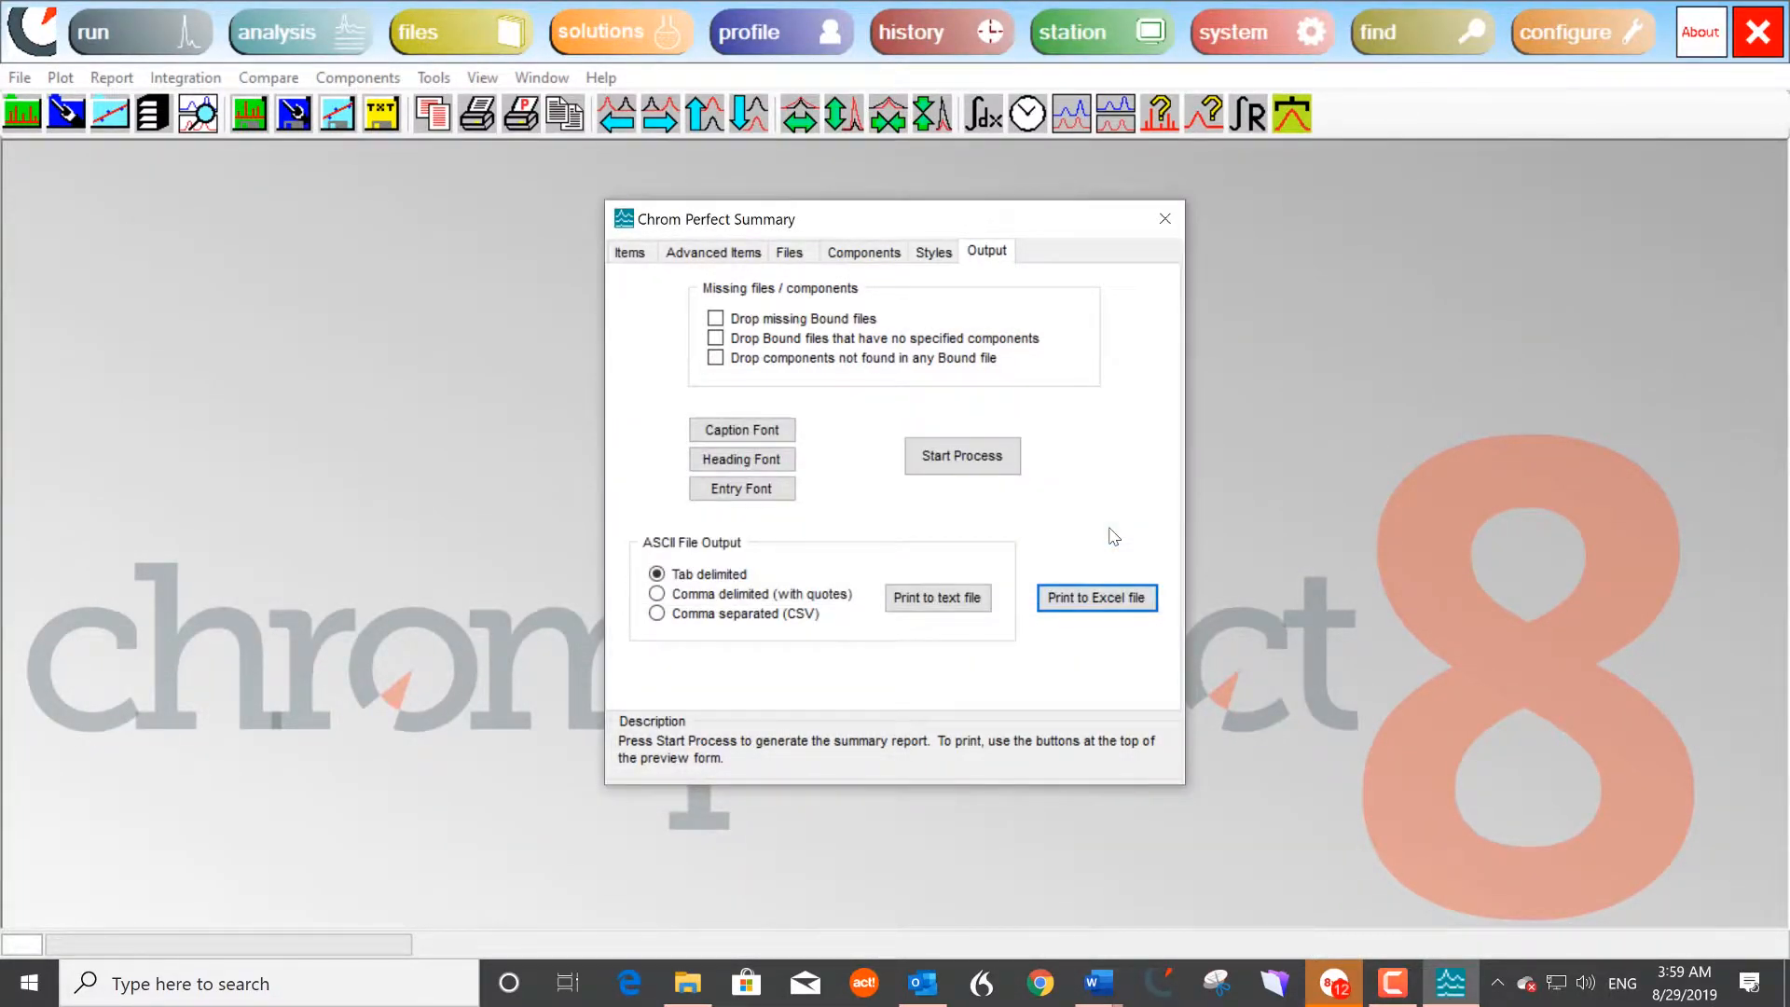
pyautogui.click(909, 578)
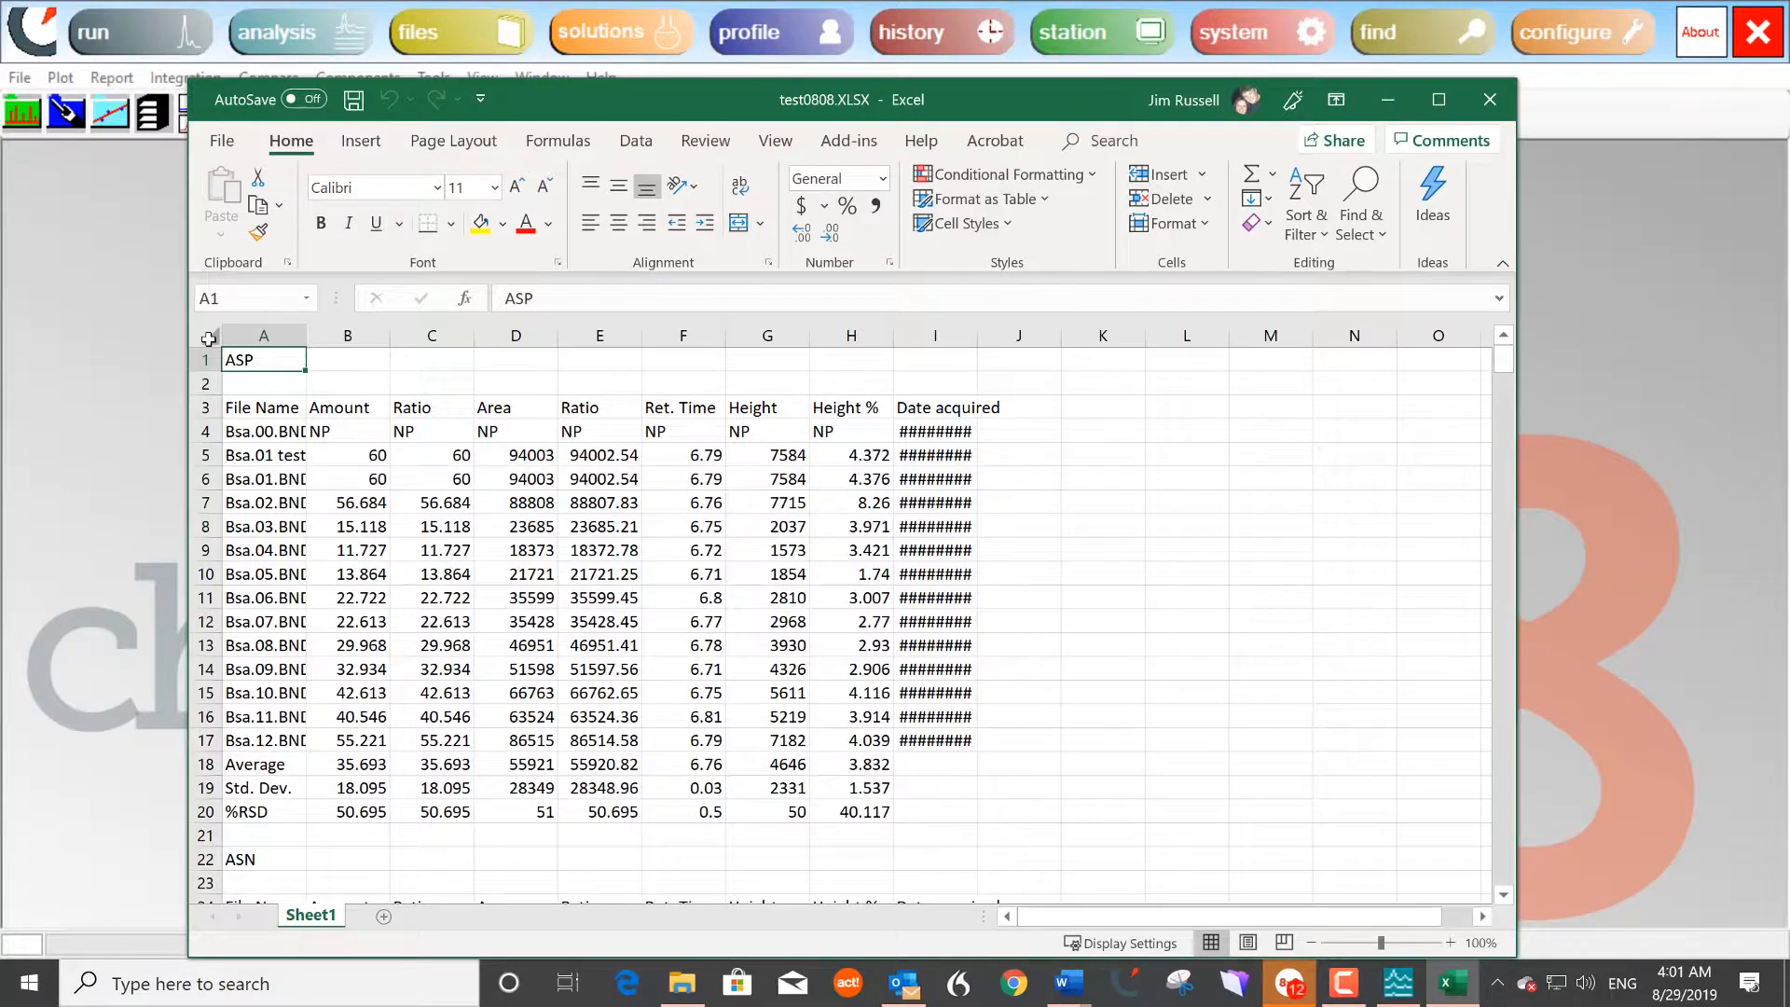
# Step: Fit the widths of all worksheet columns to their contents
pyautogui.hotkey('ctrl', 'a')
pyautogui.doubleClick(307, 335)
pyautogui.click(1082, 498)
# Step: Insert a clustered column chart of the ASP amounts by file name from A5:B17 and move it beside the data
pyautogui.moveTo(268, 465); pyautogui.dragTo(393, 742)
pyautogui.click(361, 140)
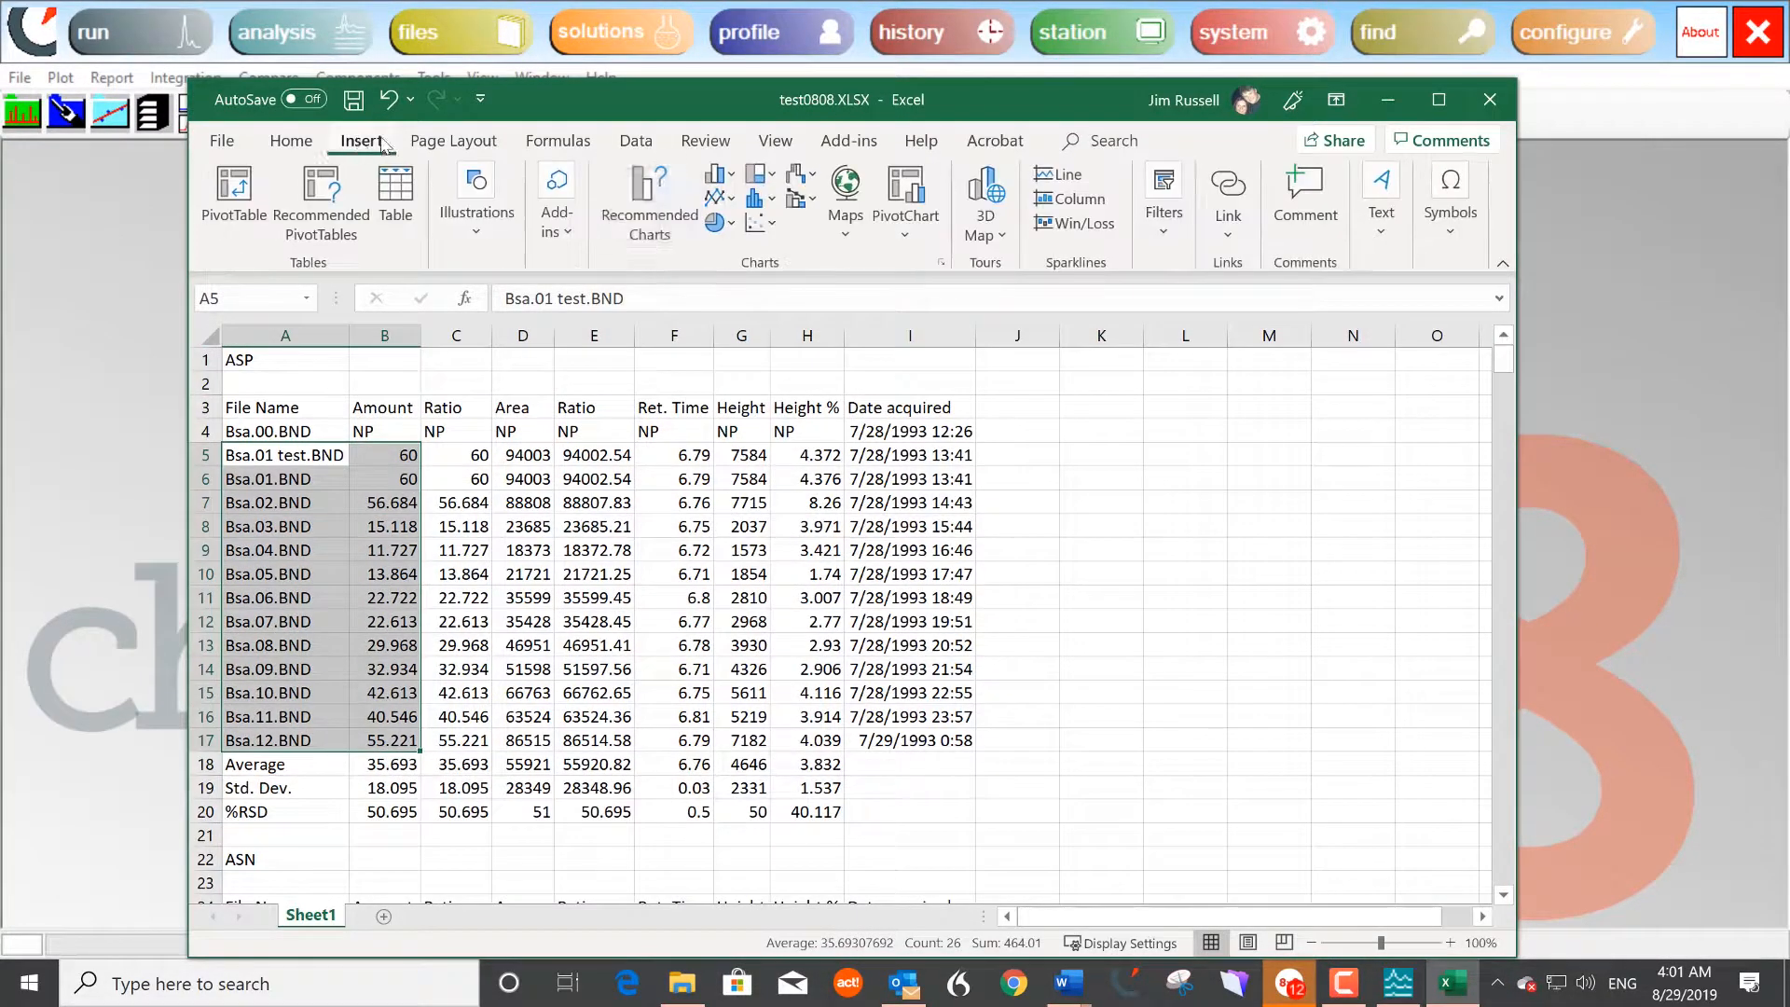
pyautogui.click(653, 210)
pyautogui.click(1087, 852)
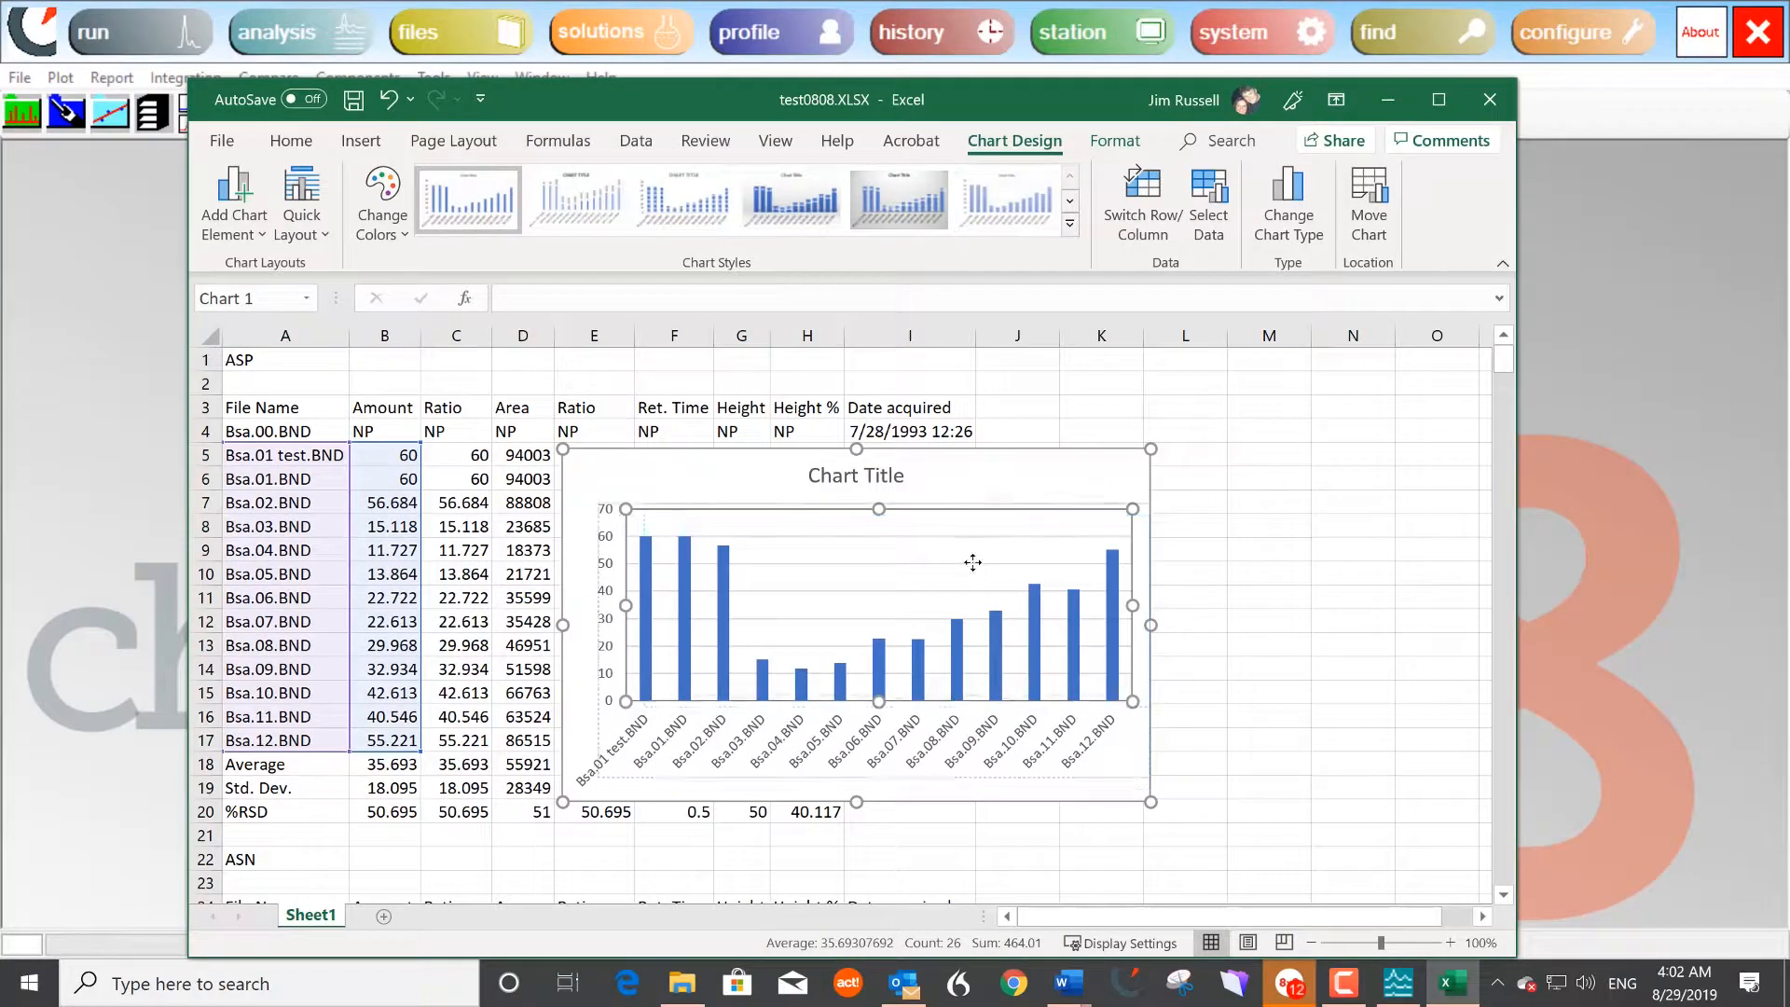
pyautogui.moveTo(971, 563); pyautogui.dragTo(1500, 380)
pyautogui.moveTo(1516, 444); pyautogui.dragTo(1675, 444)
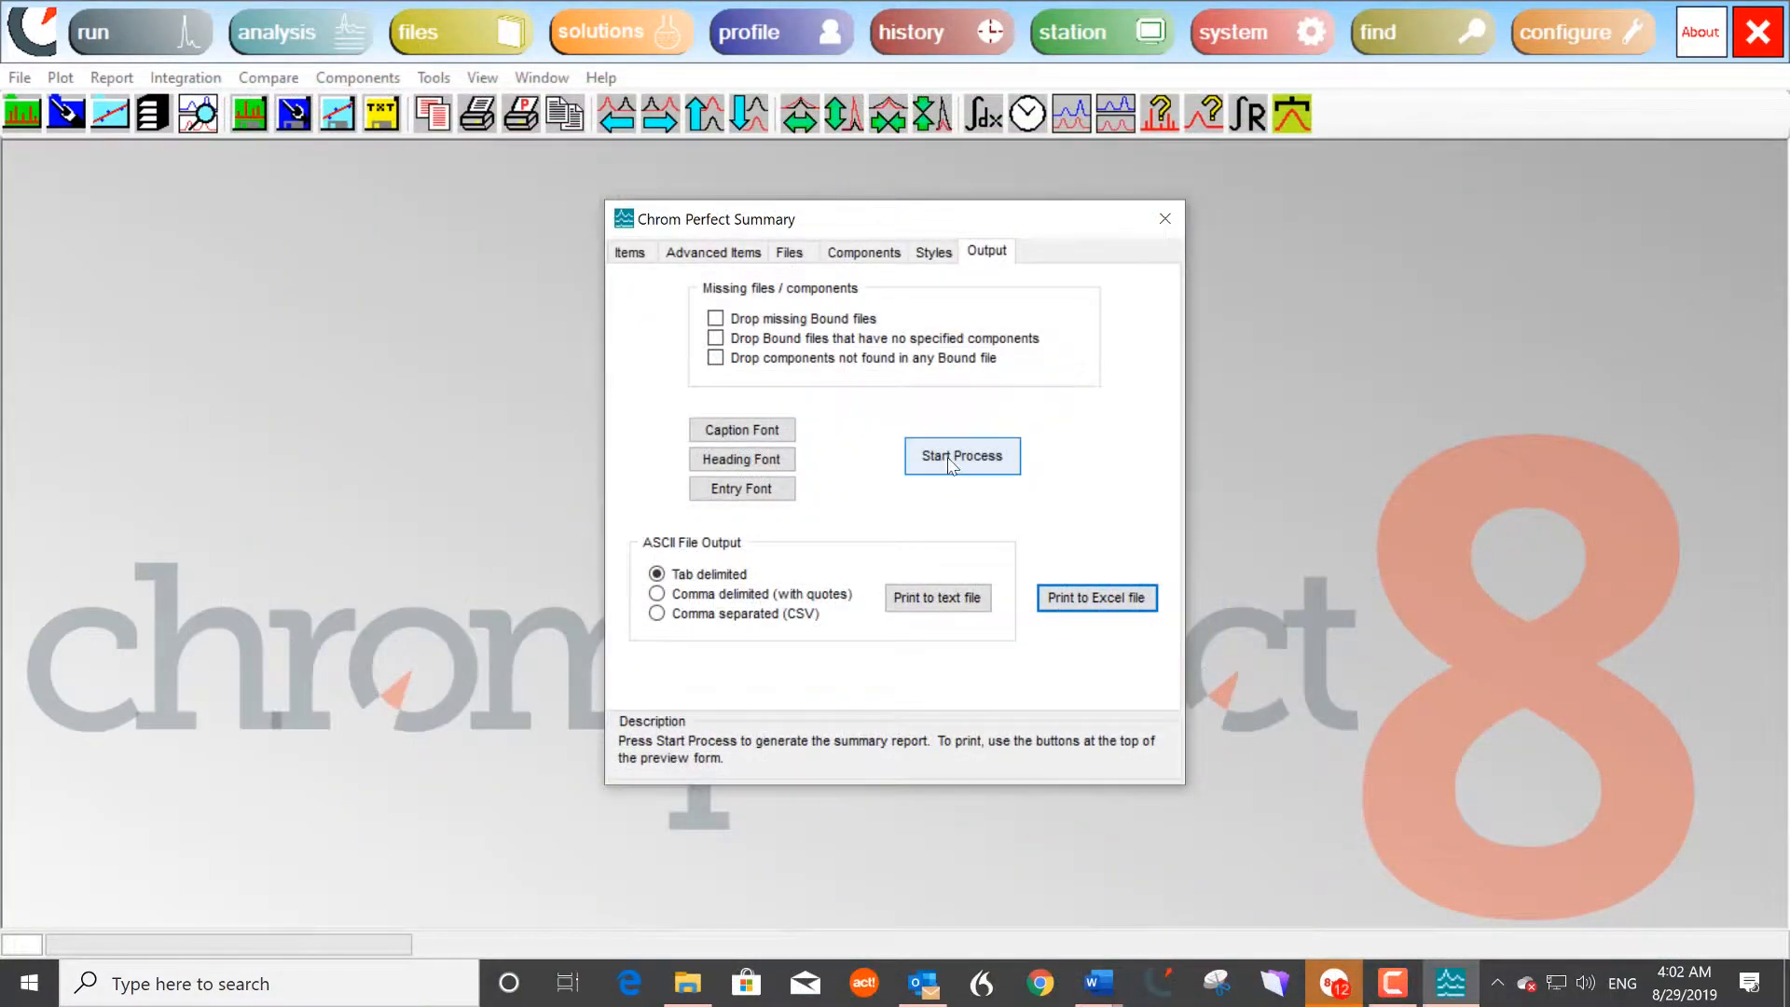
# Step: Switch back to Chrom Perfect and run the summary report again
pyautogui.click(952, 457)
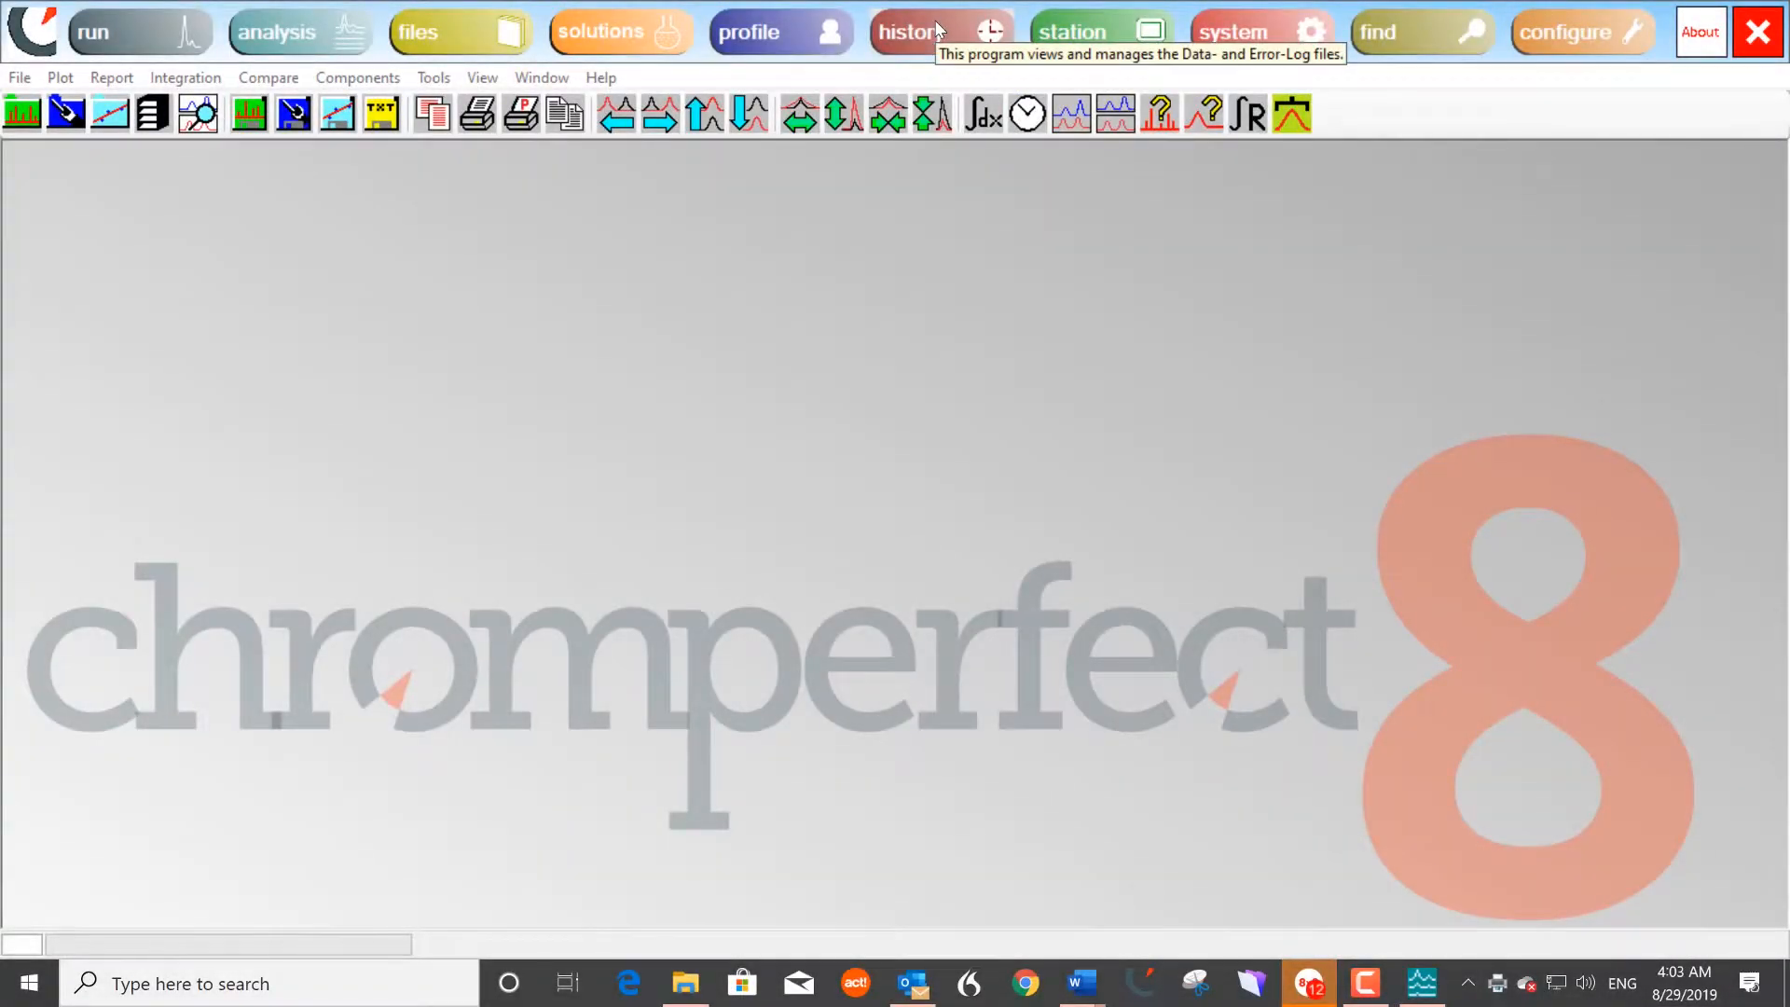
# Step: List all users' data log entries in History for selected types, including method, setpoint and SEC calibration file writes and plot file creation
pyautogui.click(934, 20)
pyautogui.click(321, 447)
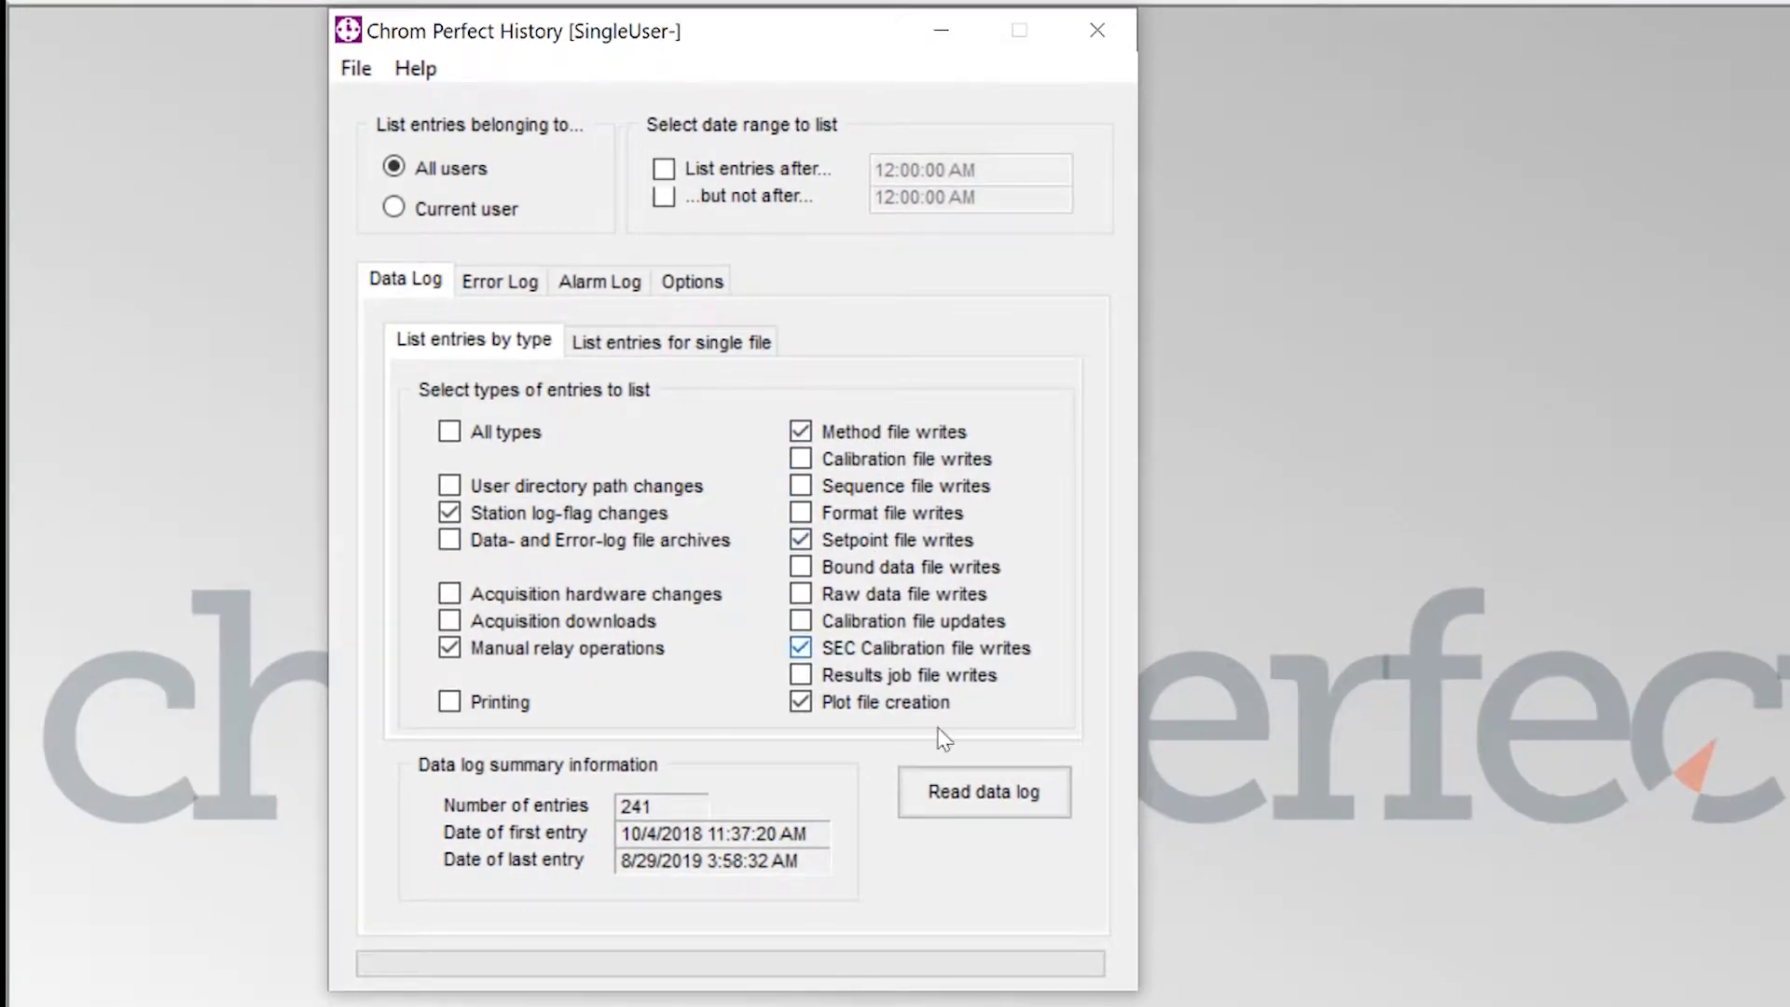
pyautogui.click(983, 795)
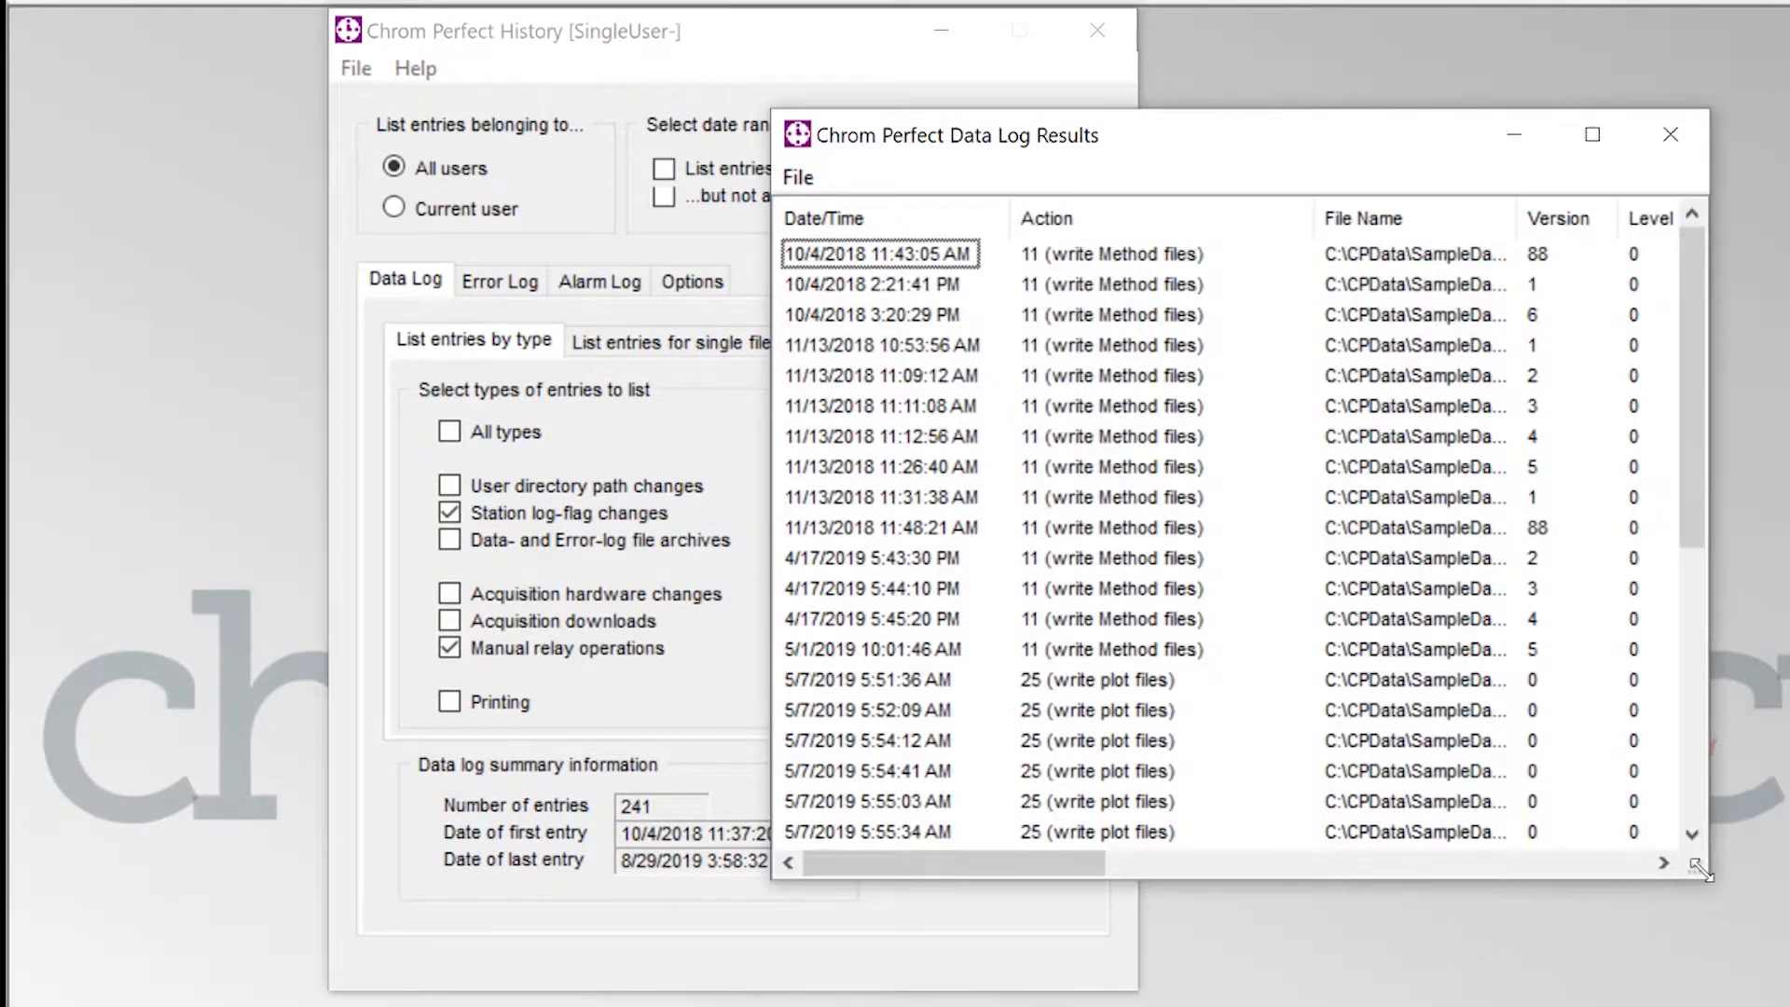
# Step: Enlarge the data log results, widen the File Name column to examine the full paths, and close History
pyautogui.moveTo(1699, 869); pyautogui.dragTo(1789, 1006)
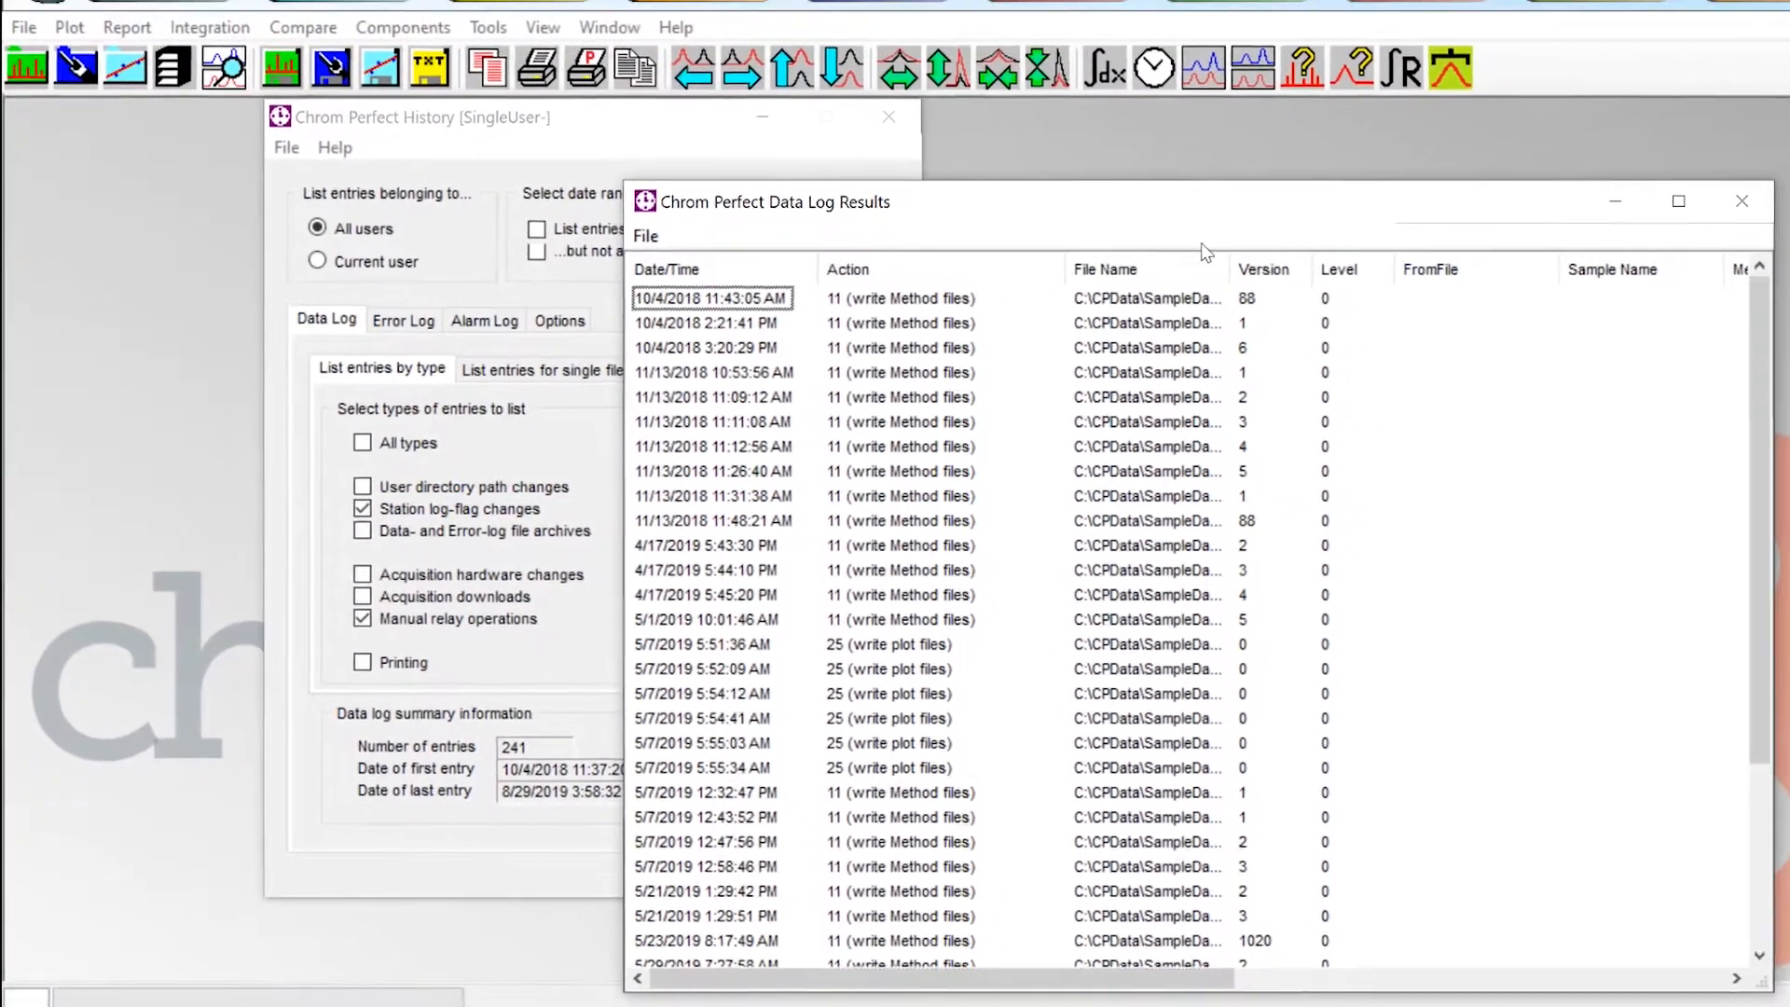
pyautogui.doubleClick(1226, 269)
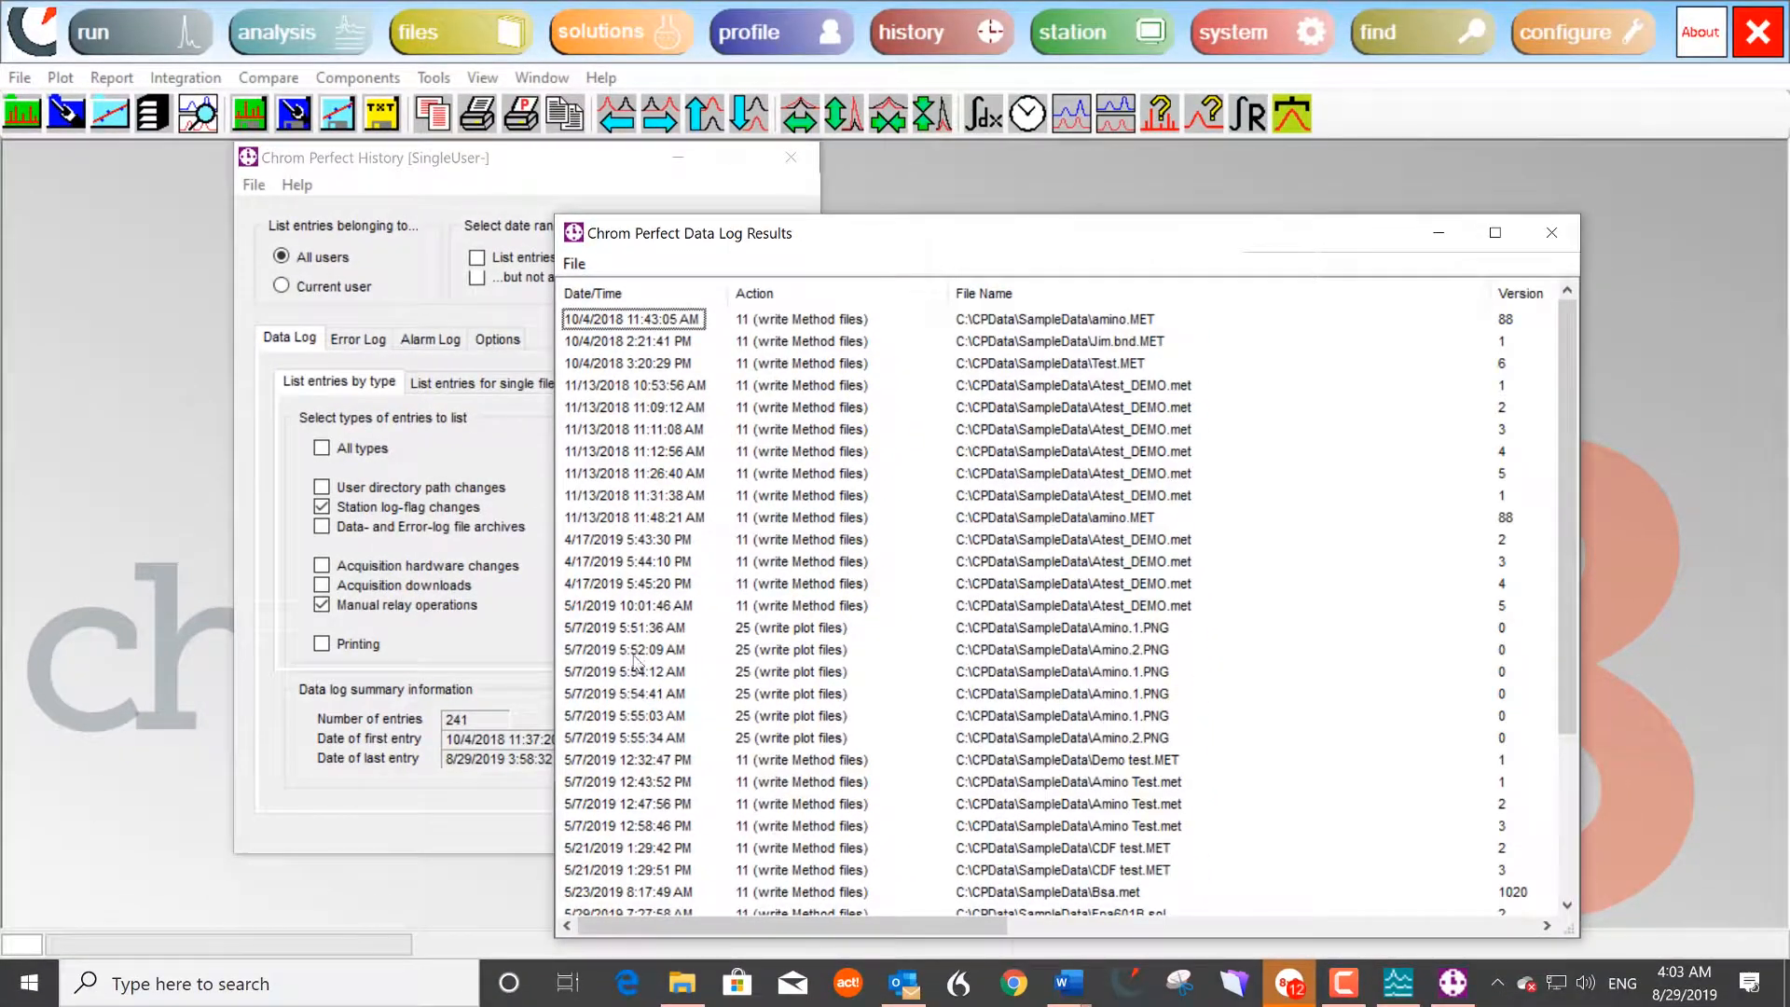
pyautogui.moveTo(540, 496); pyautogui.dragTo(187, 493)
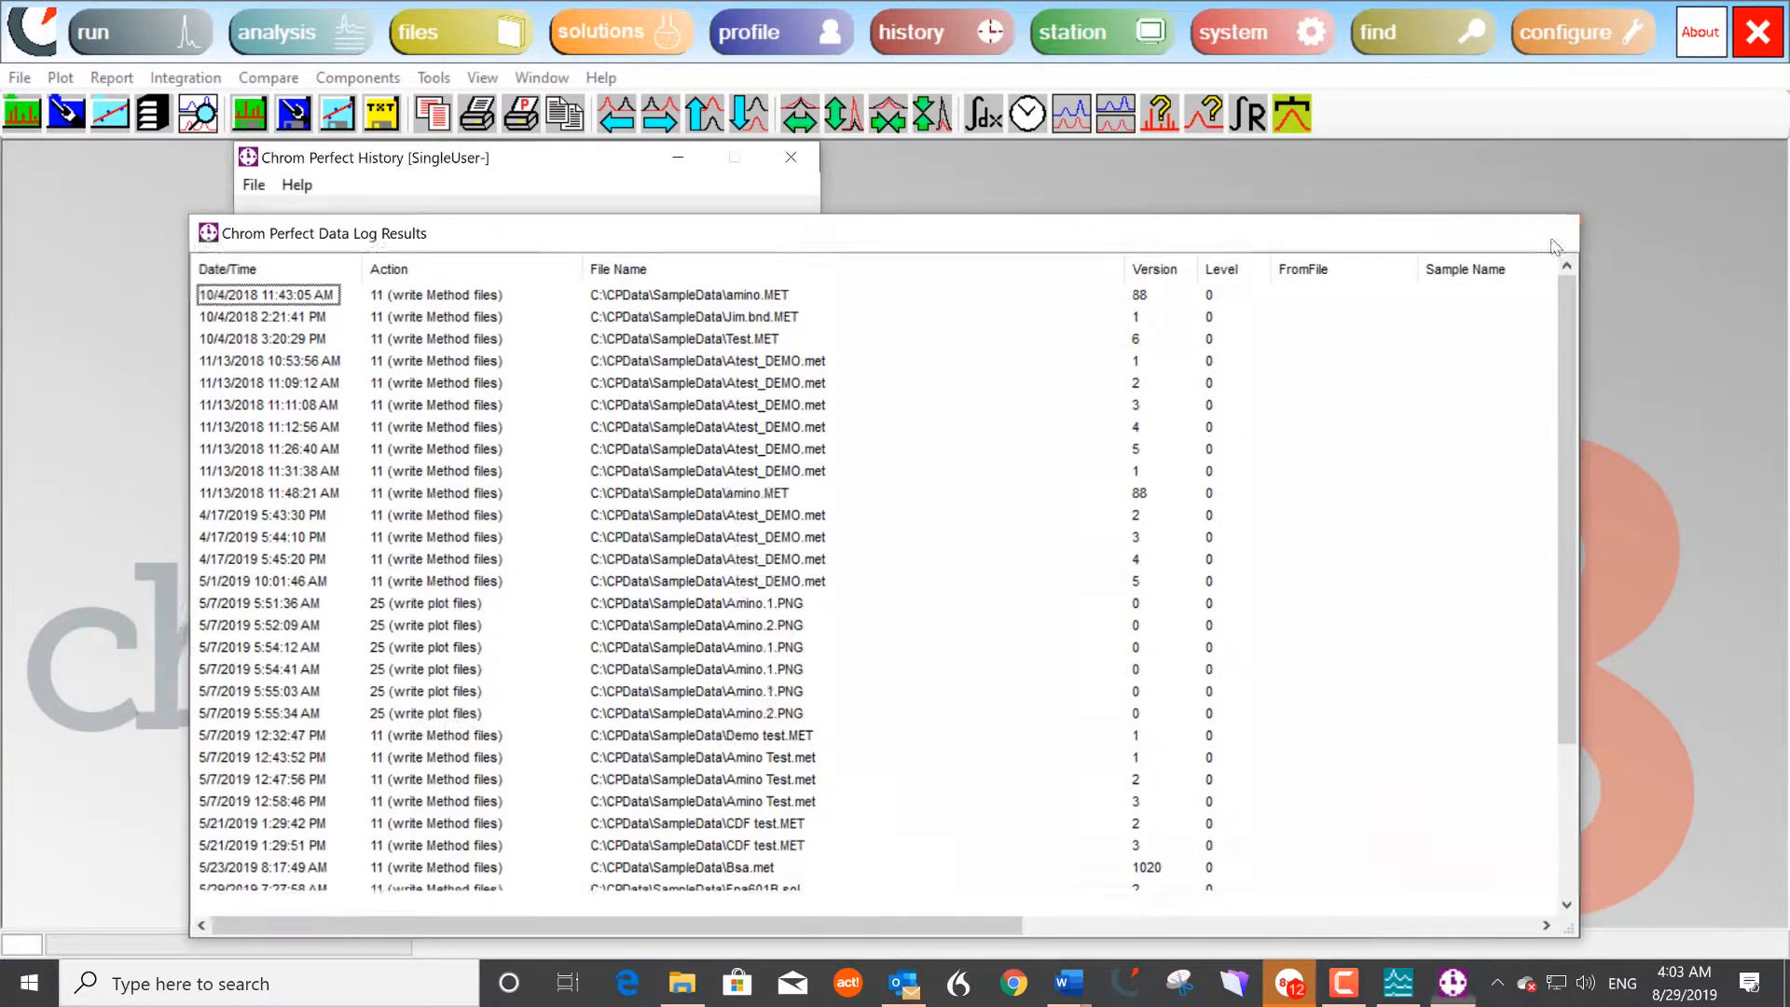
pyautogui.click(1551, 232)
pyautogui.click(800, 162)
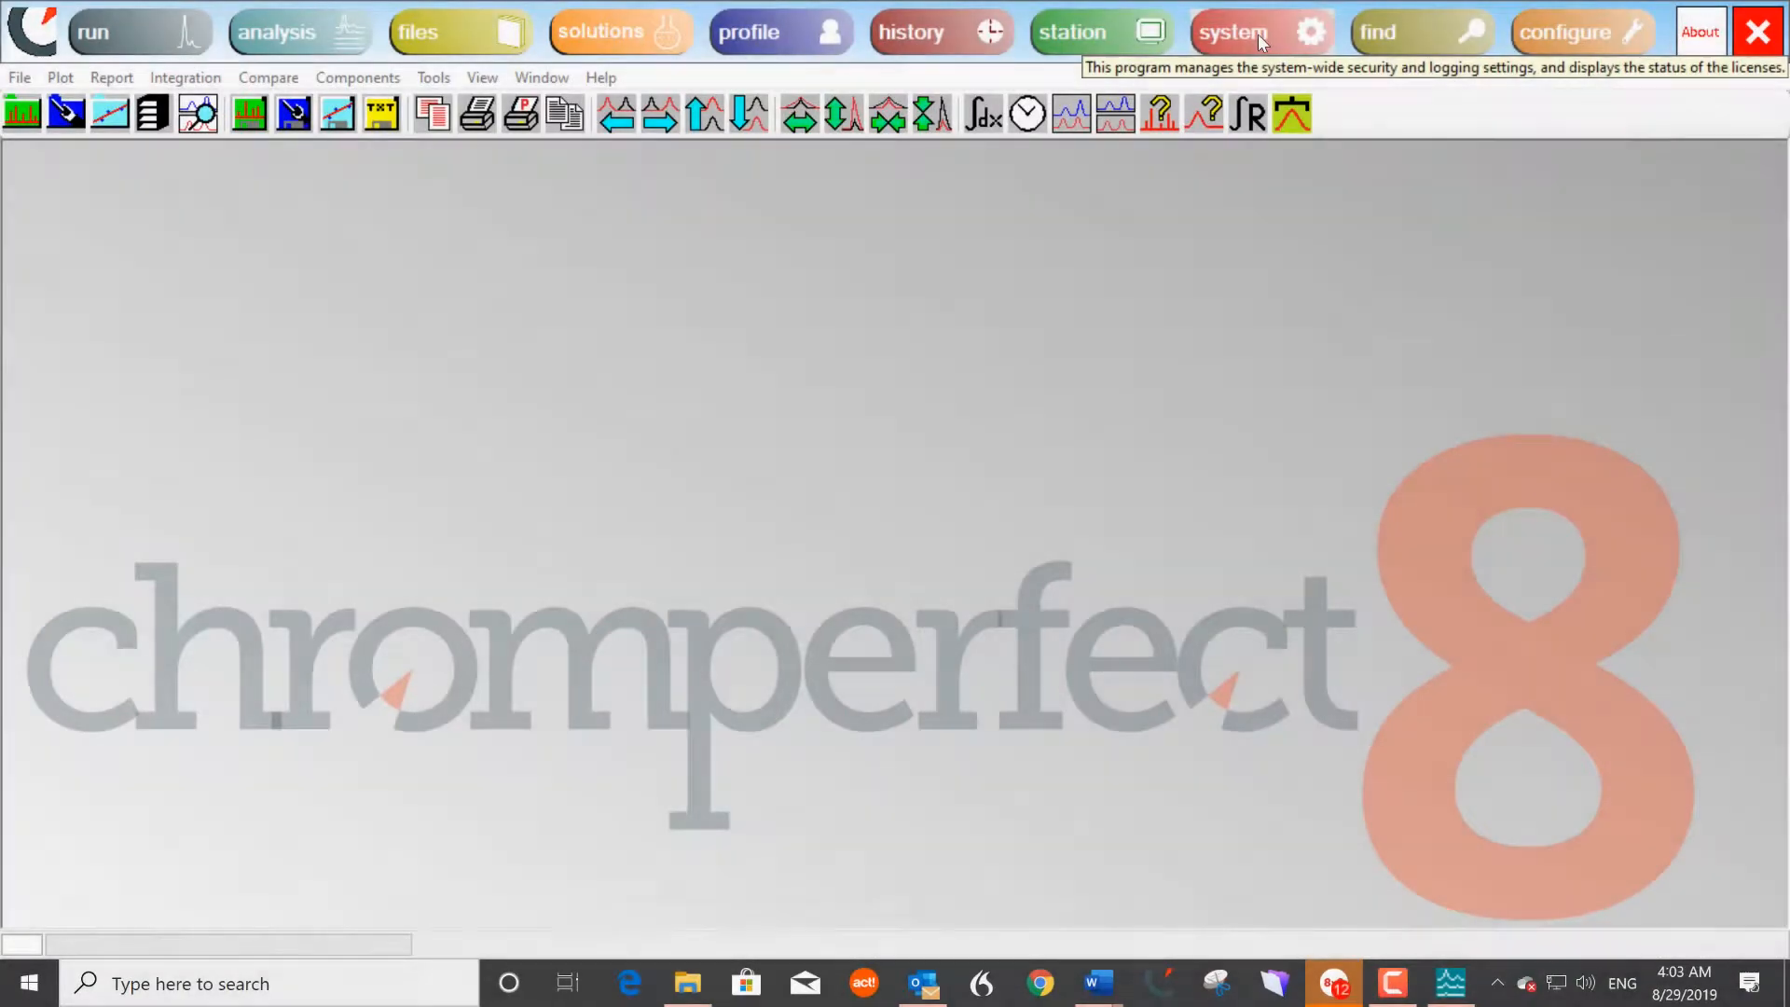
# Step: Enable log-on and passwords in the system security options
pyautogui.click(1256, 34)
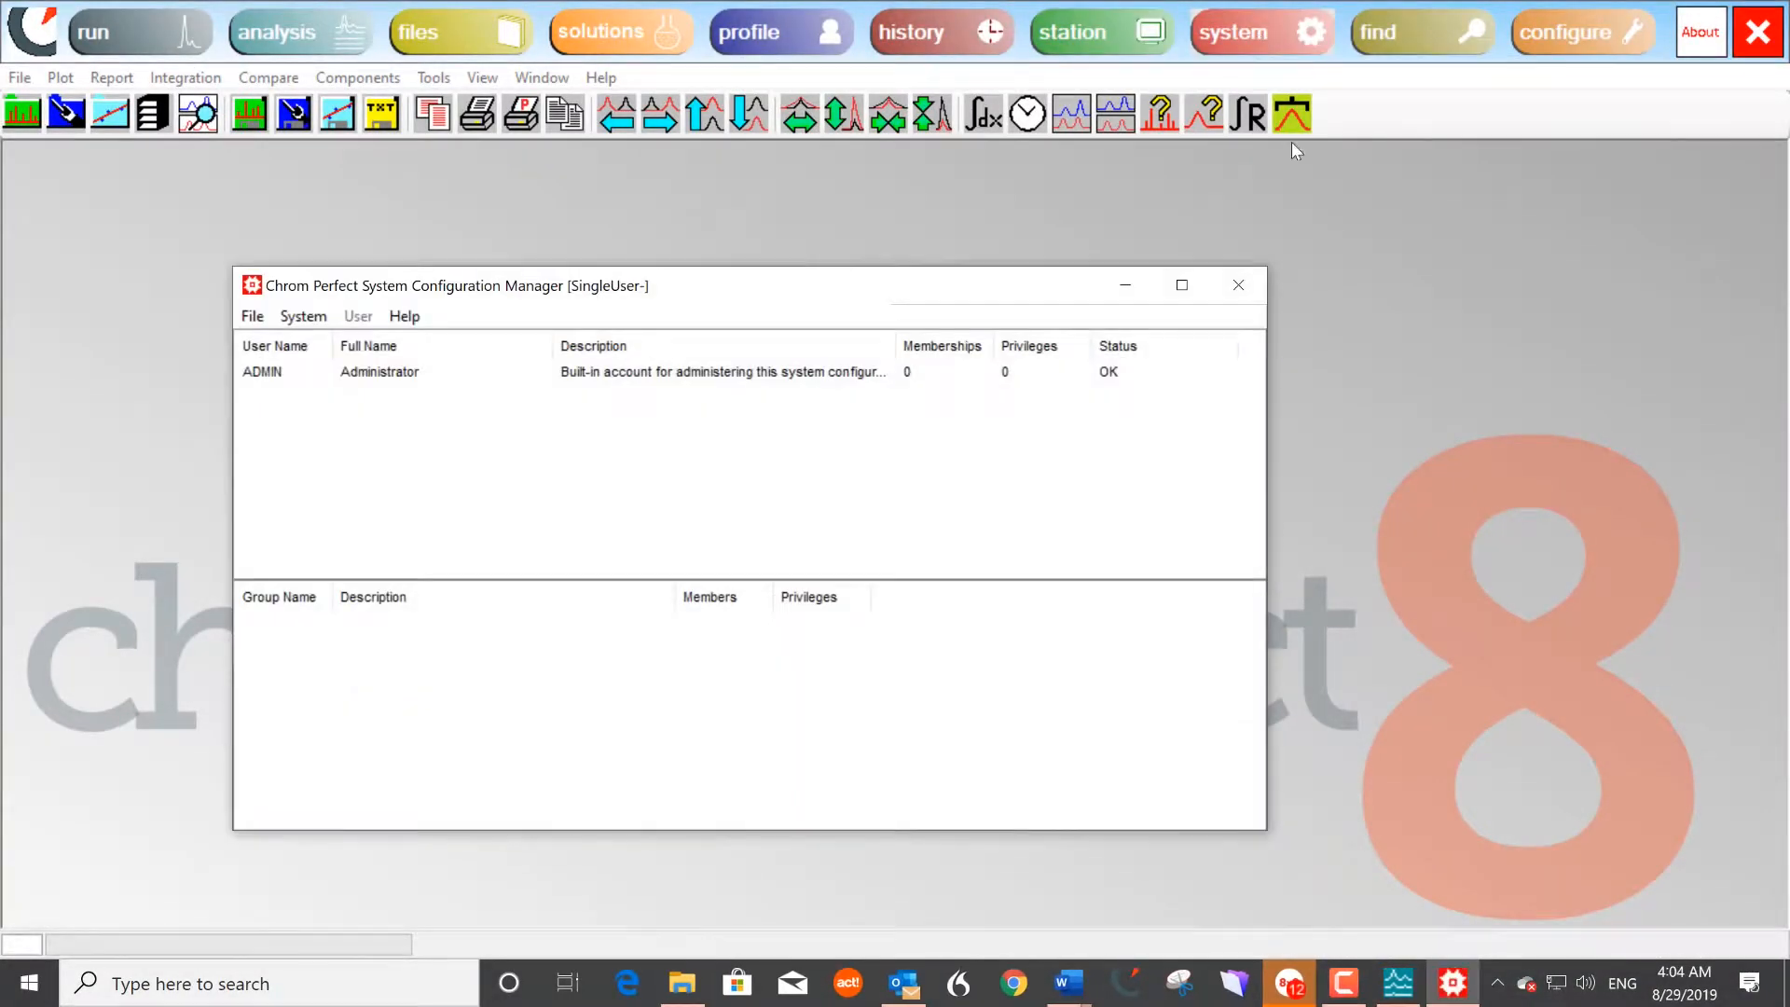
pyautogui.click(304, 318)
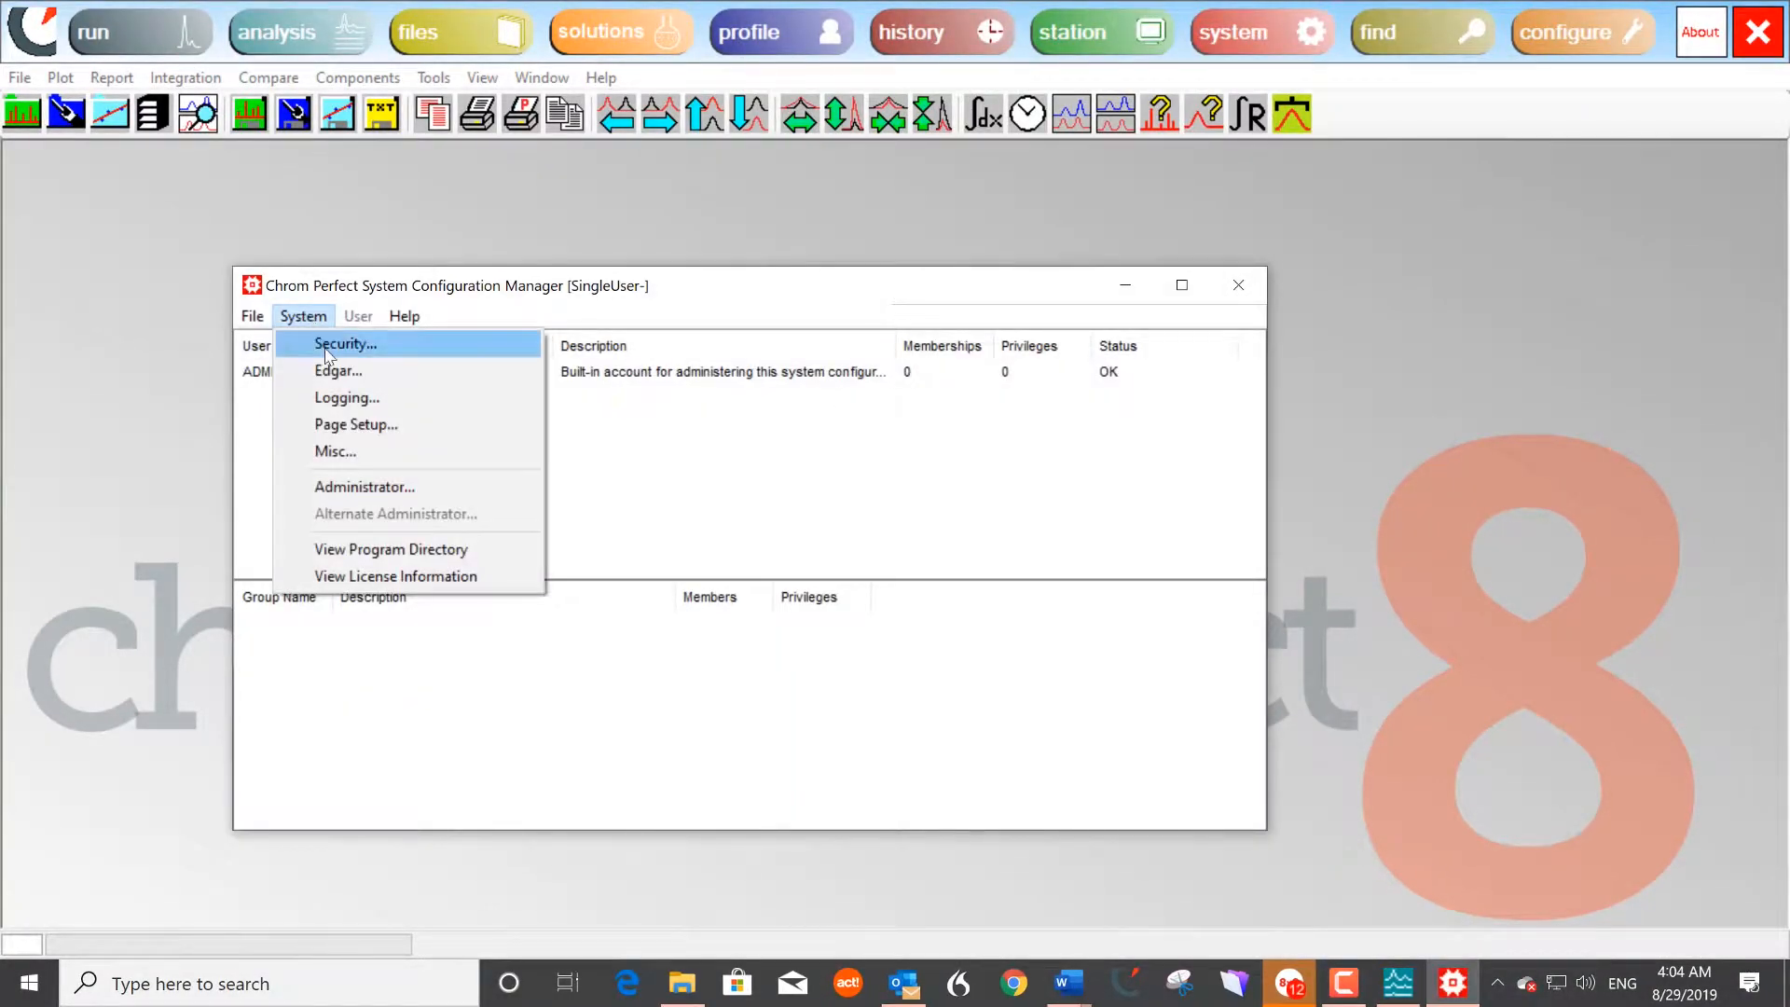
pyautogui.click(329, 344)
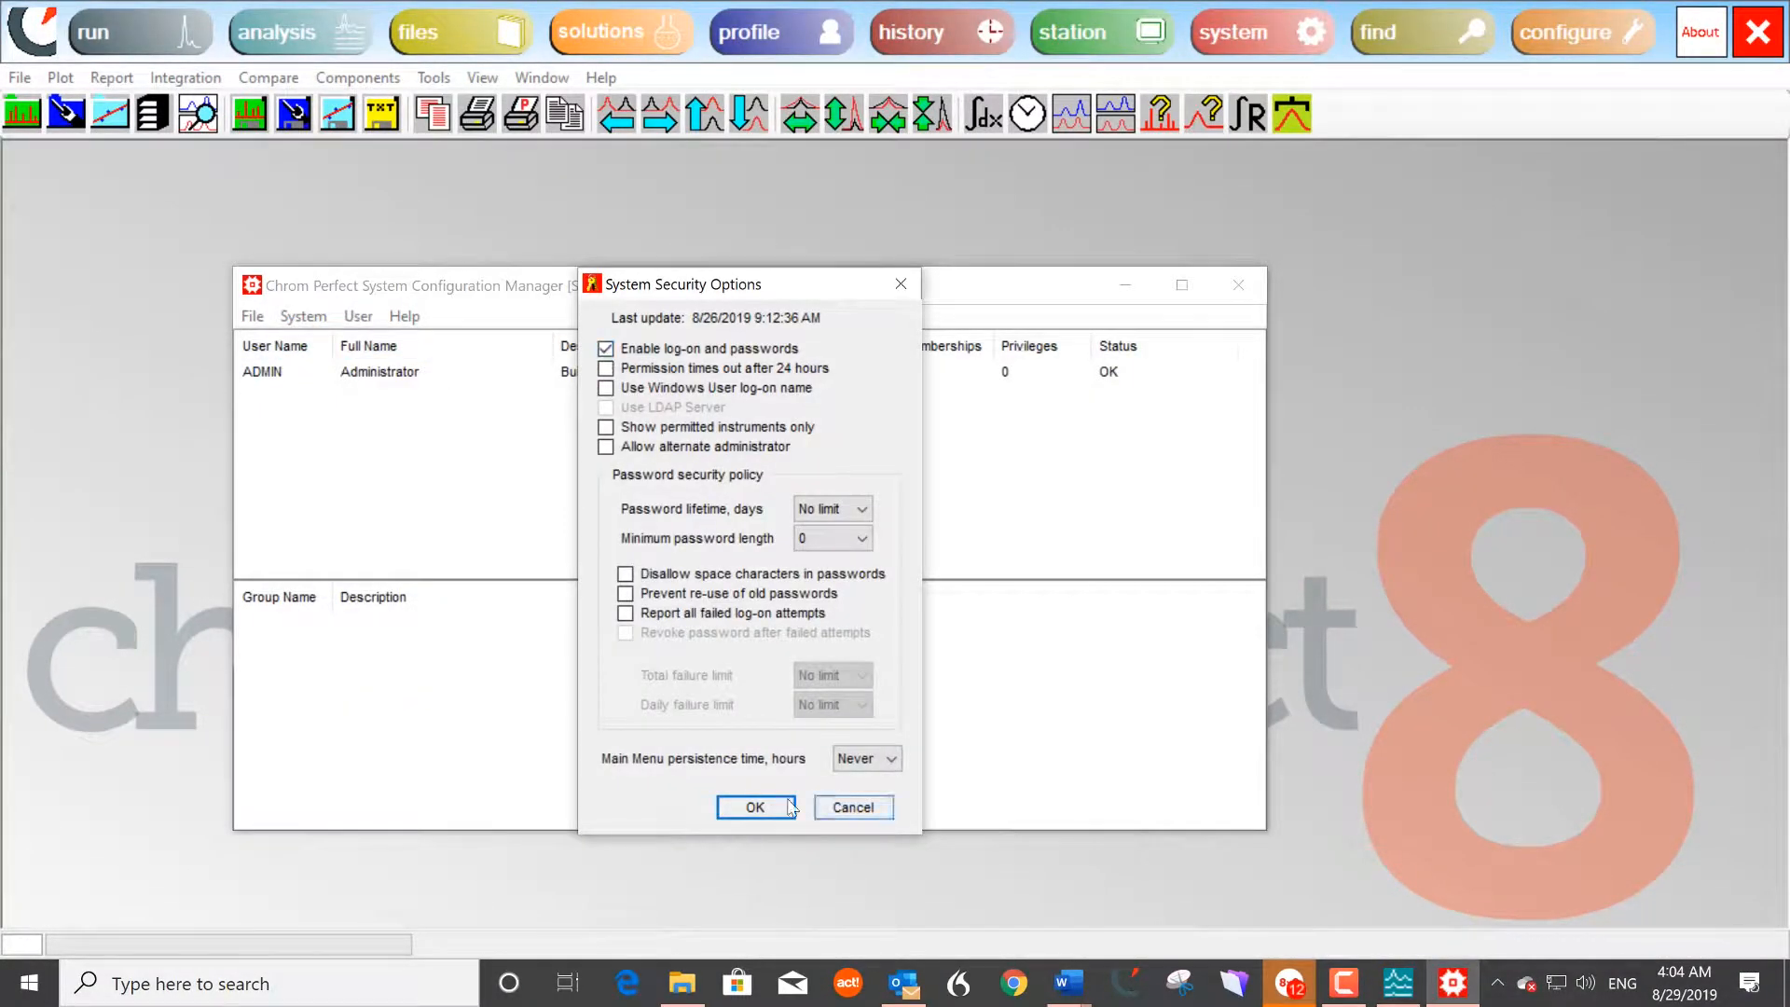
pyautogui.click(754, 807)
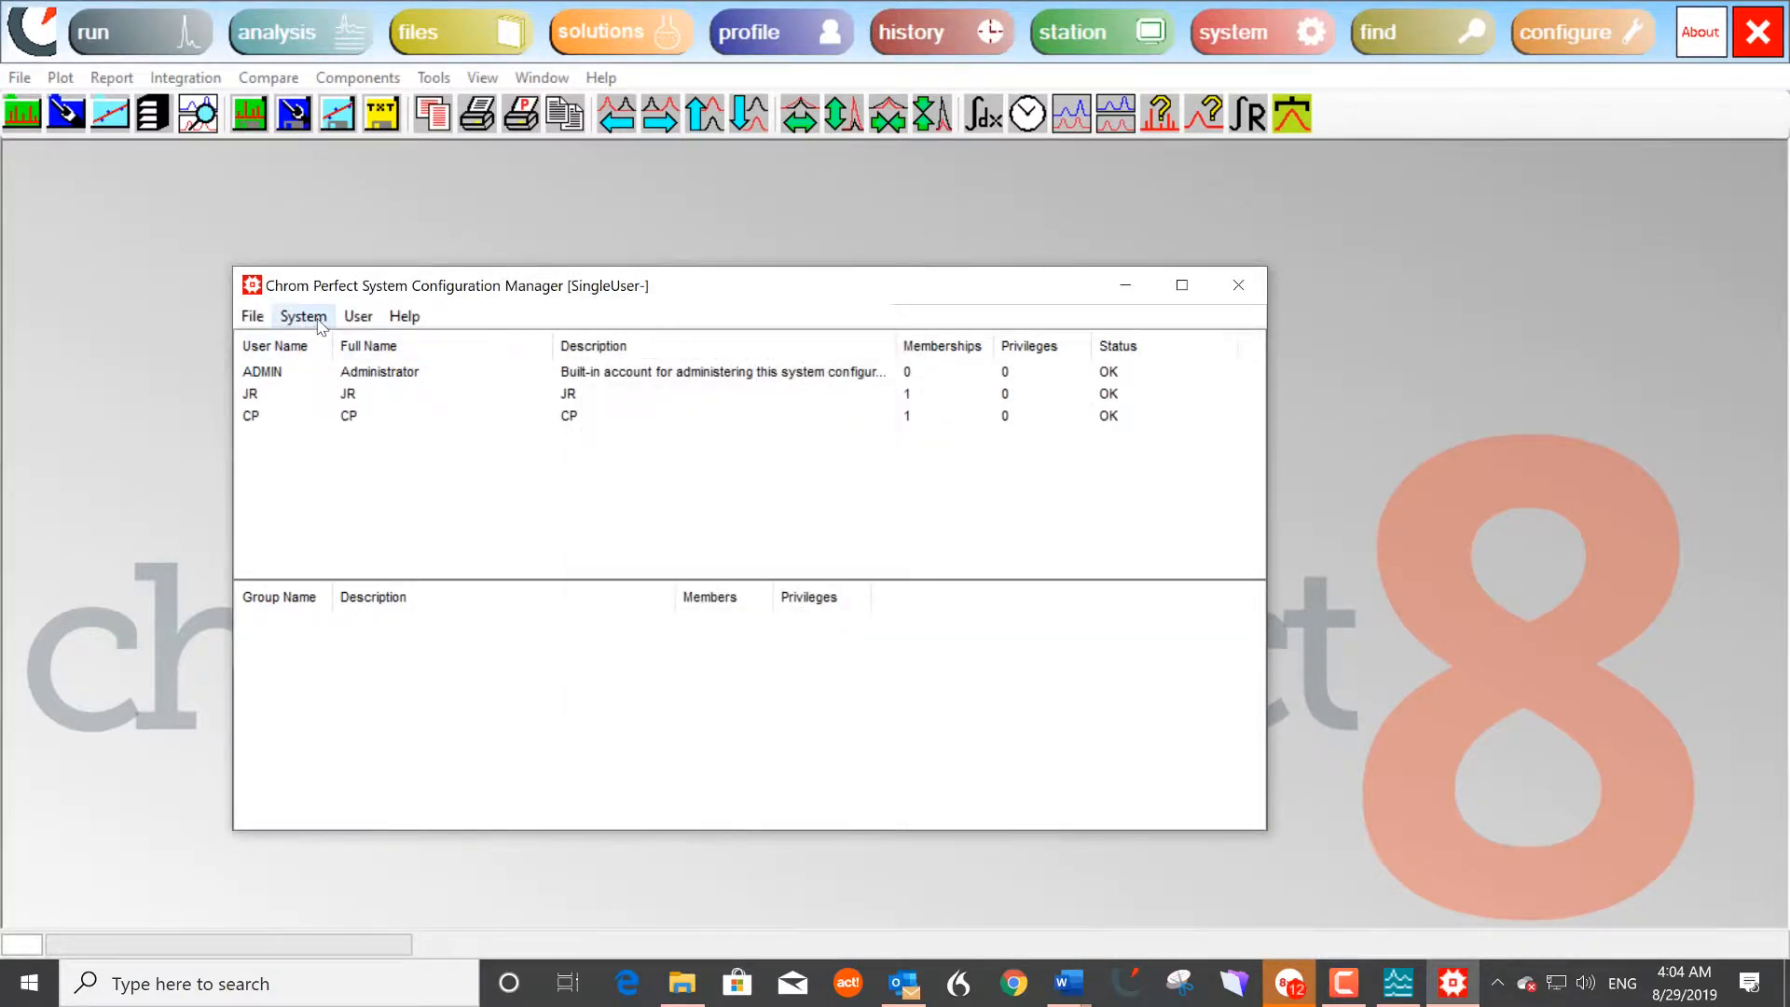
# Step: Start a new user group with configuration privileges and rights to write calibration, raw data and method files
pyautogui.click(358, 317)
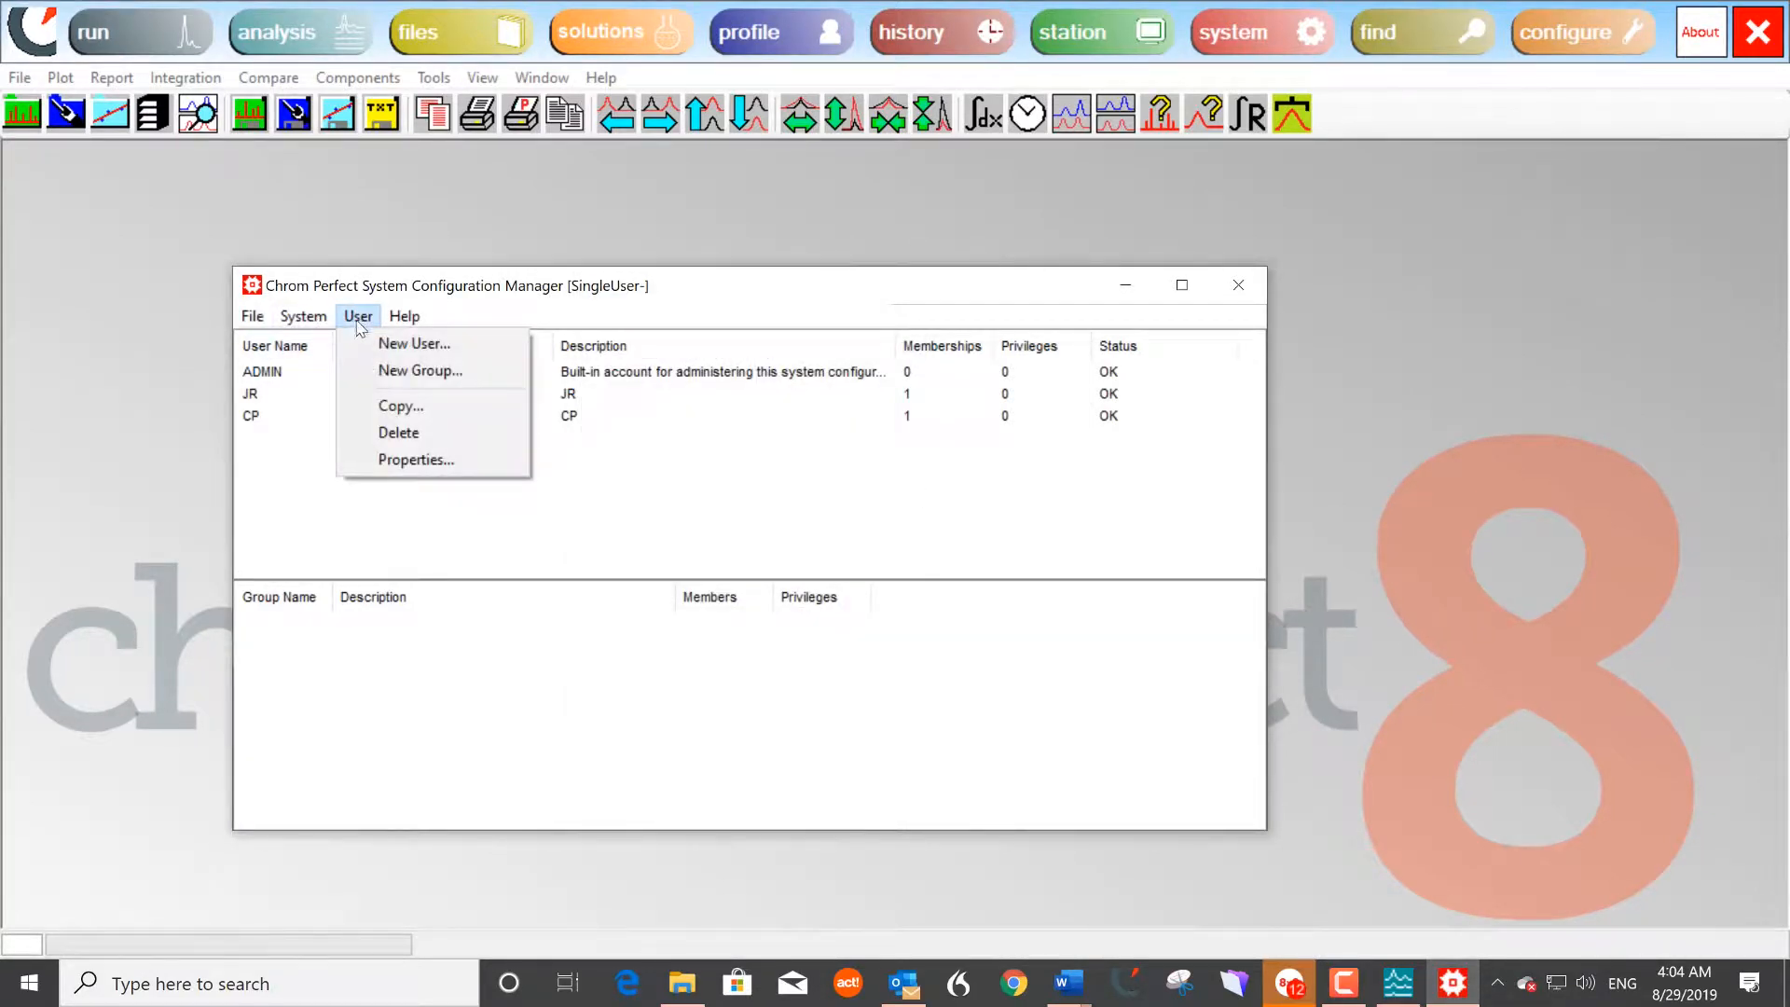
pyautogui.click(395, 373)
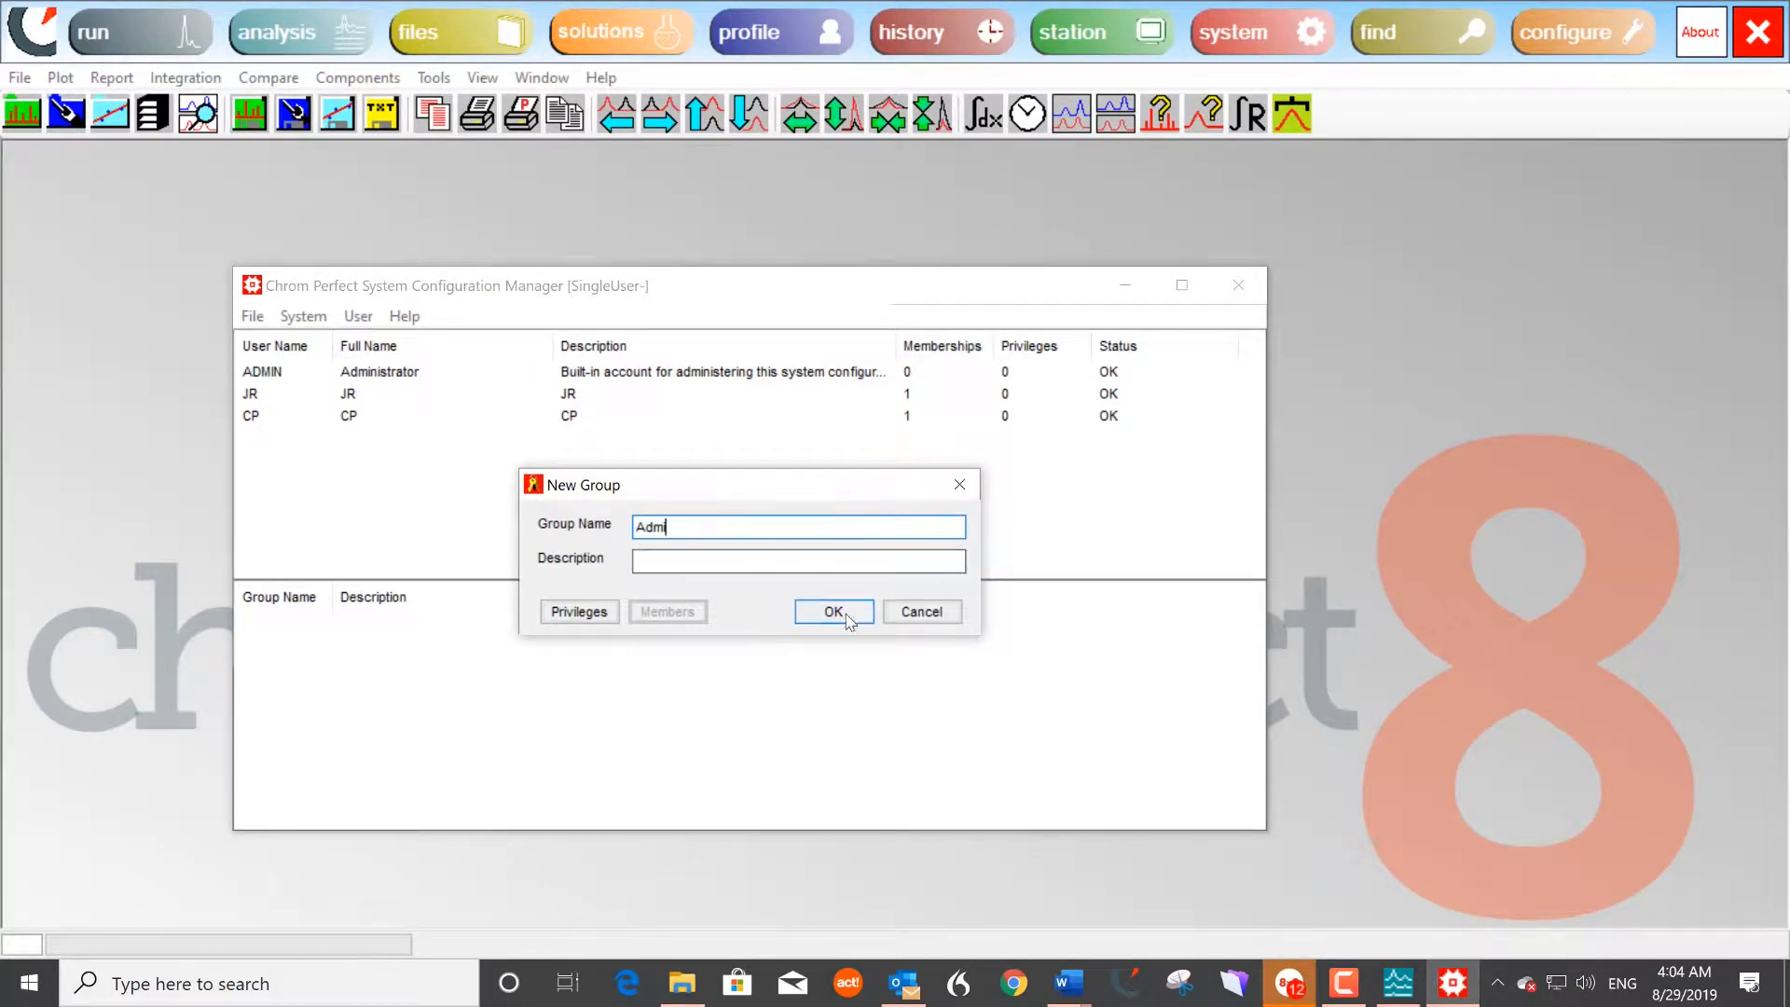
pyautogui.click(579, 612)
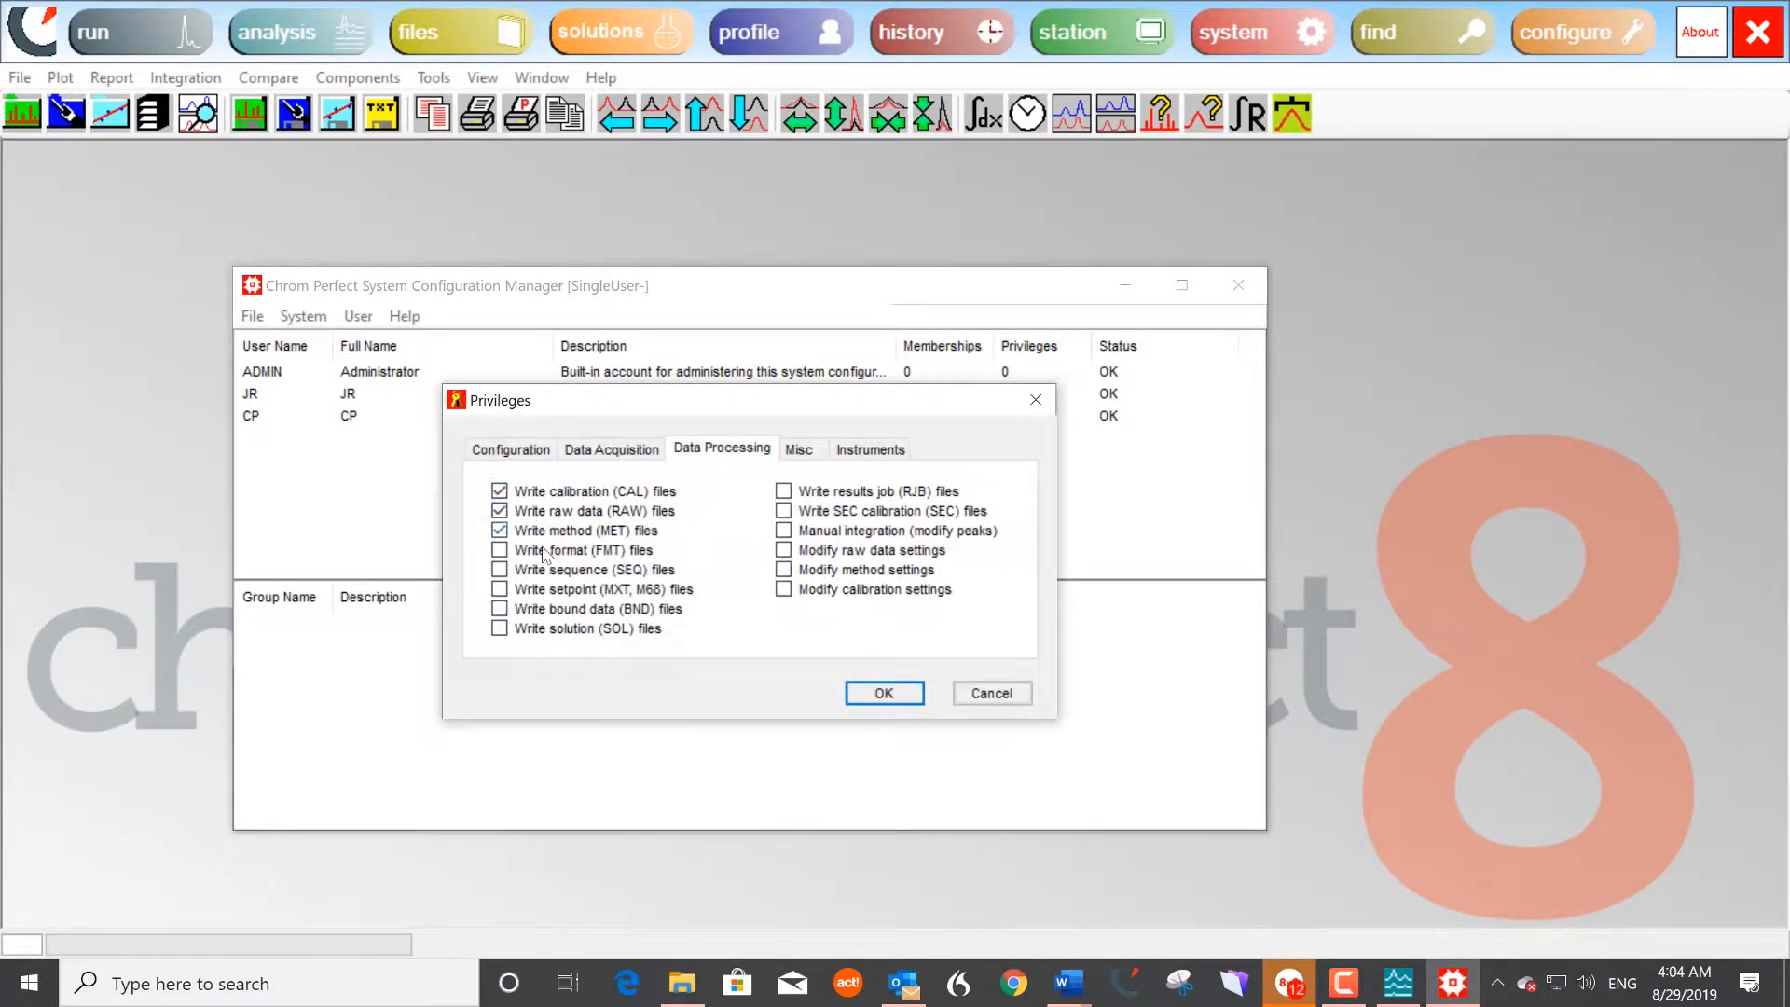
pyautogui.click(533, 455)
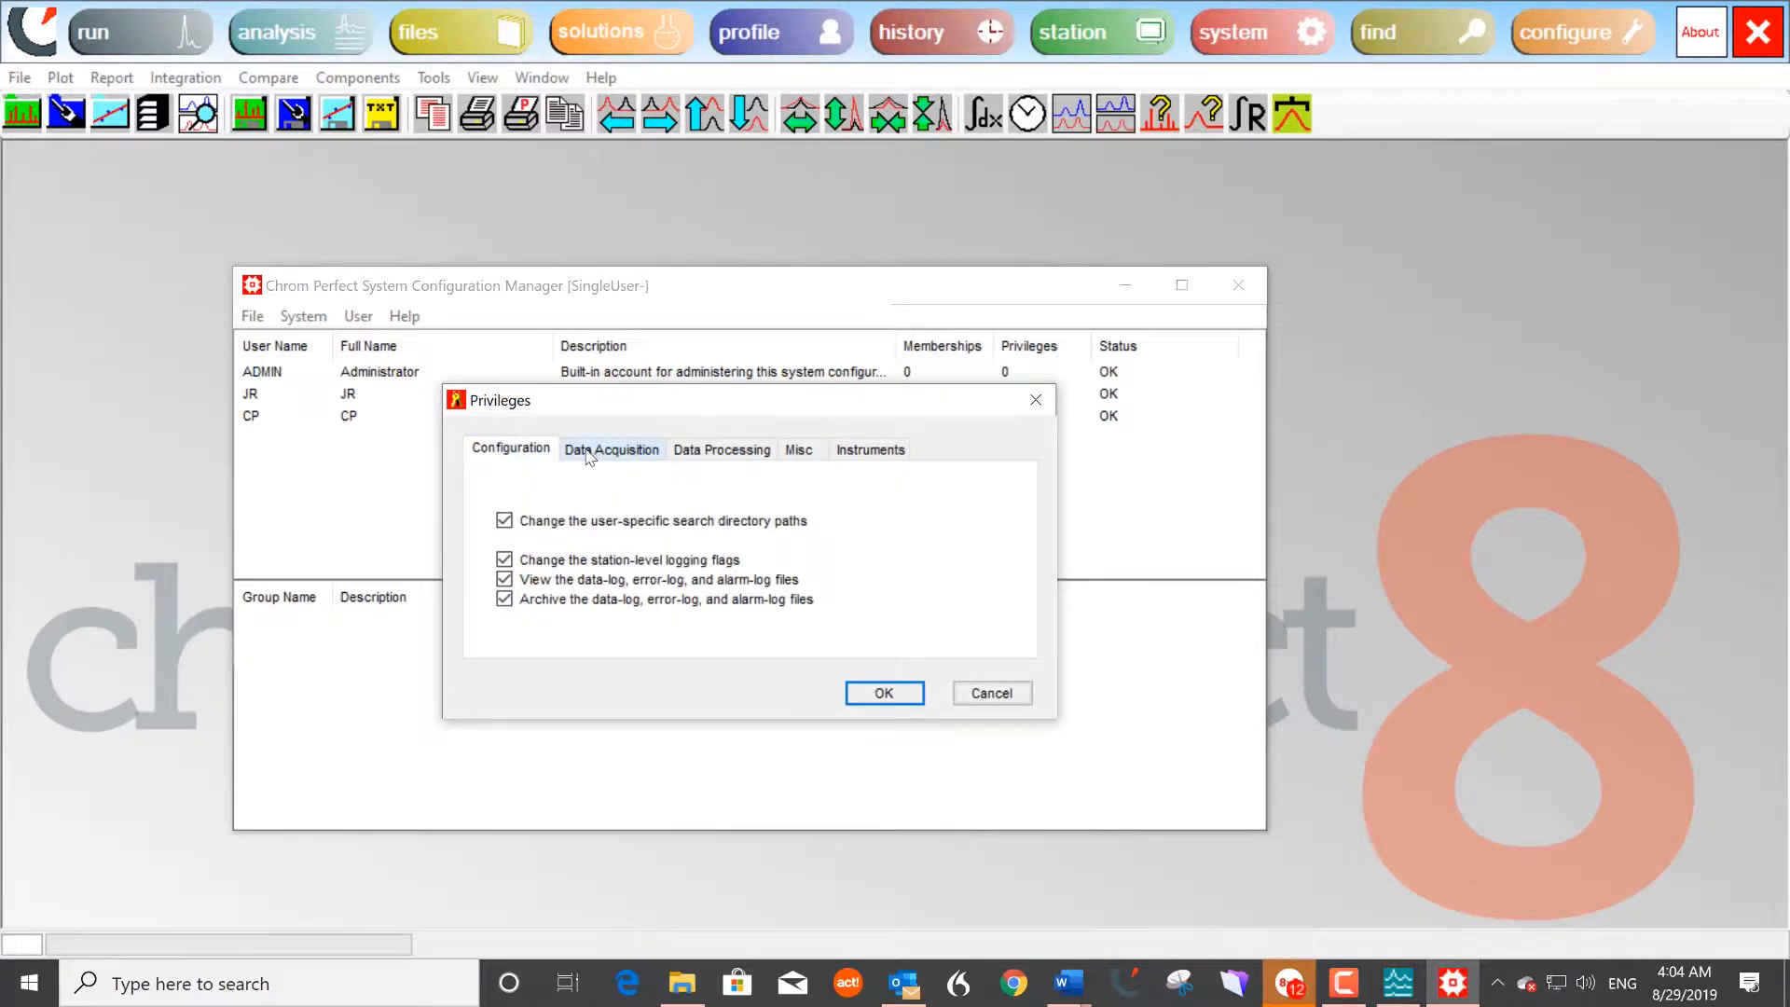
pyautogui.click(611, 449)
pyautogui.click(853, 451)
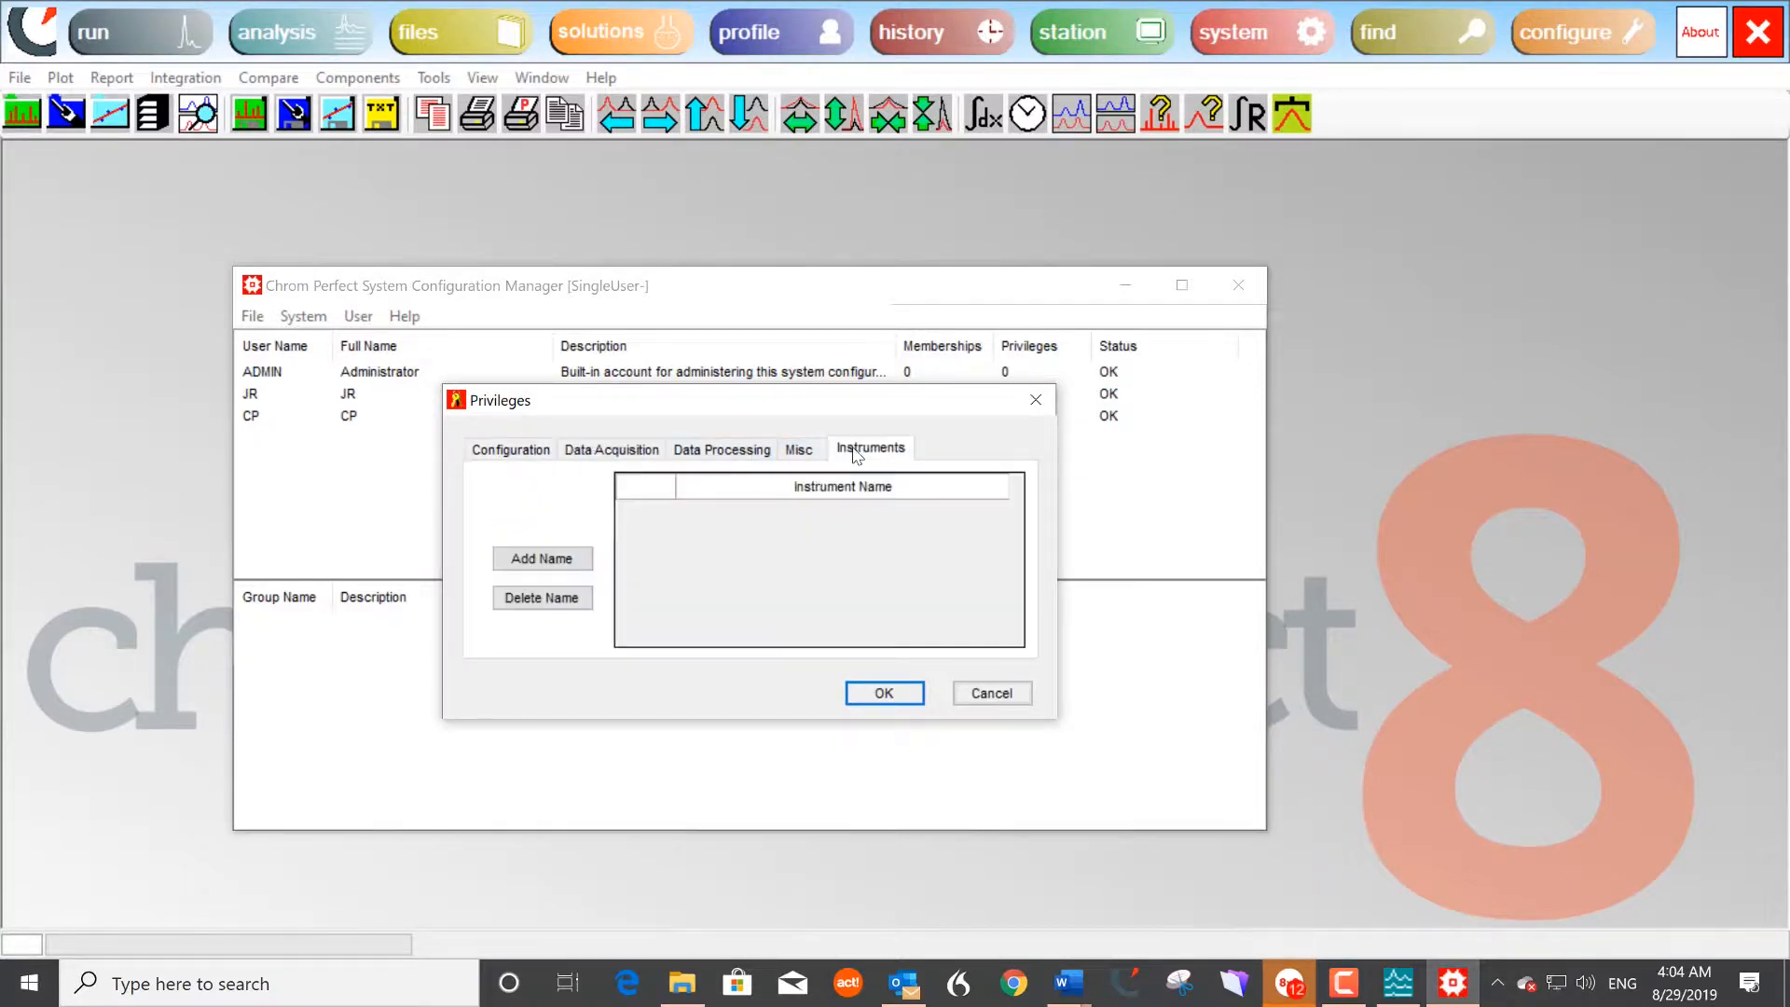
# Step: Add an HPL instrument name to the new group's privileges and save the group as Admin
pyautogui.click(548, 559)
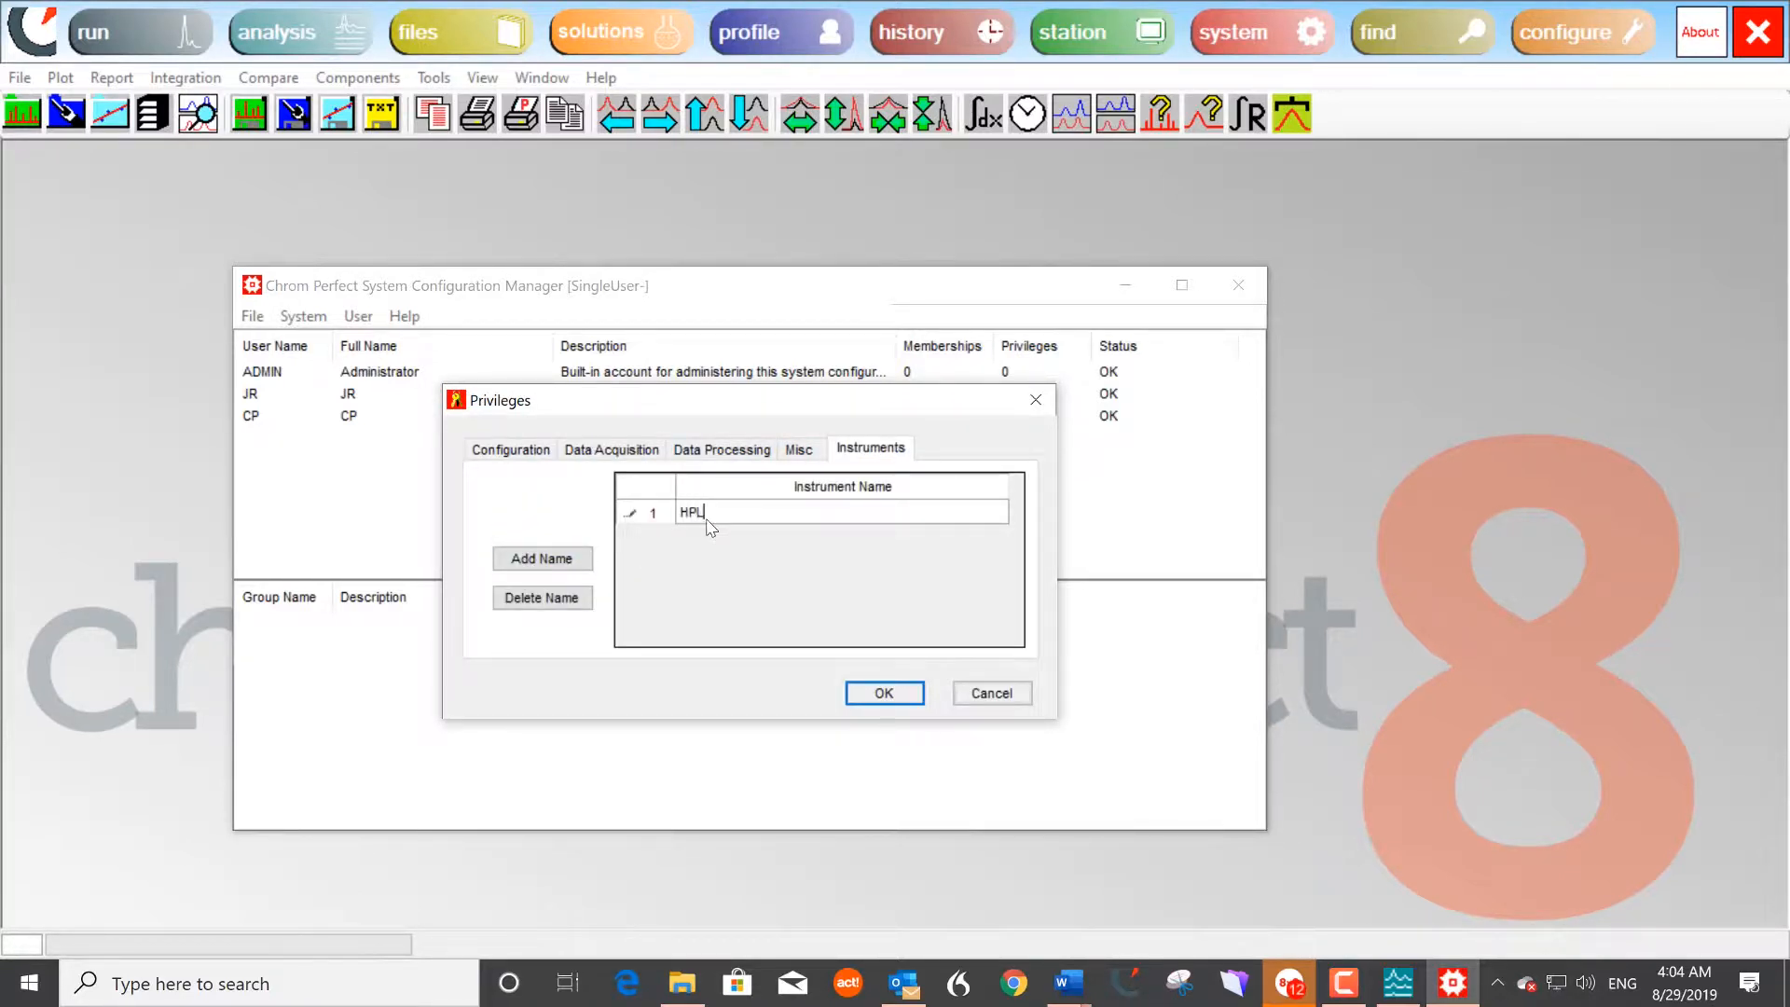
pyautogui.click(876, 691)
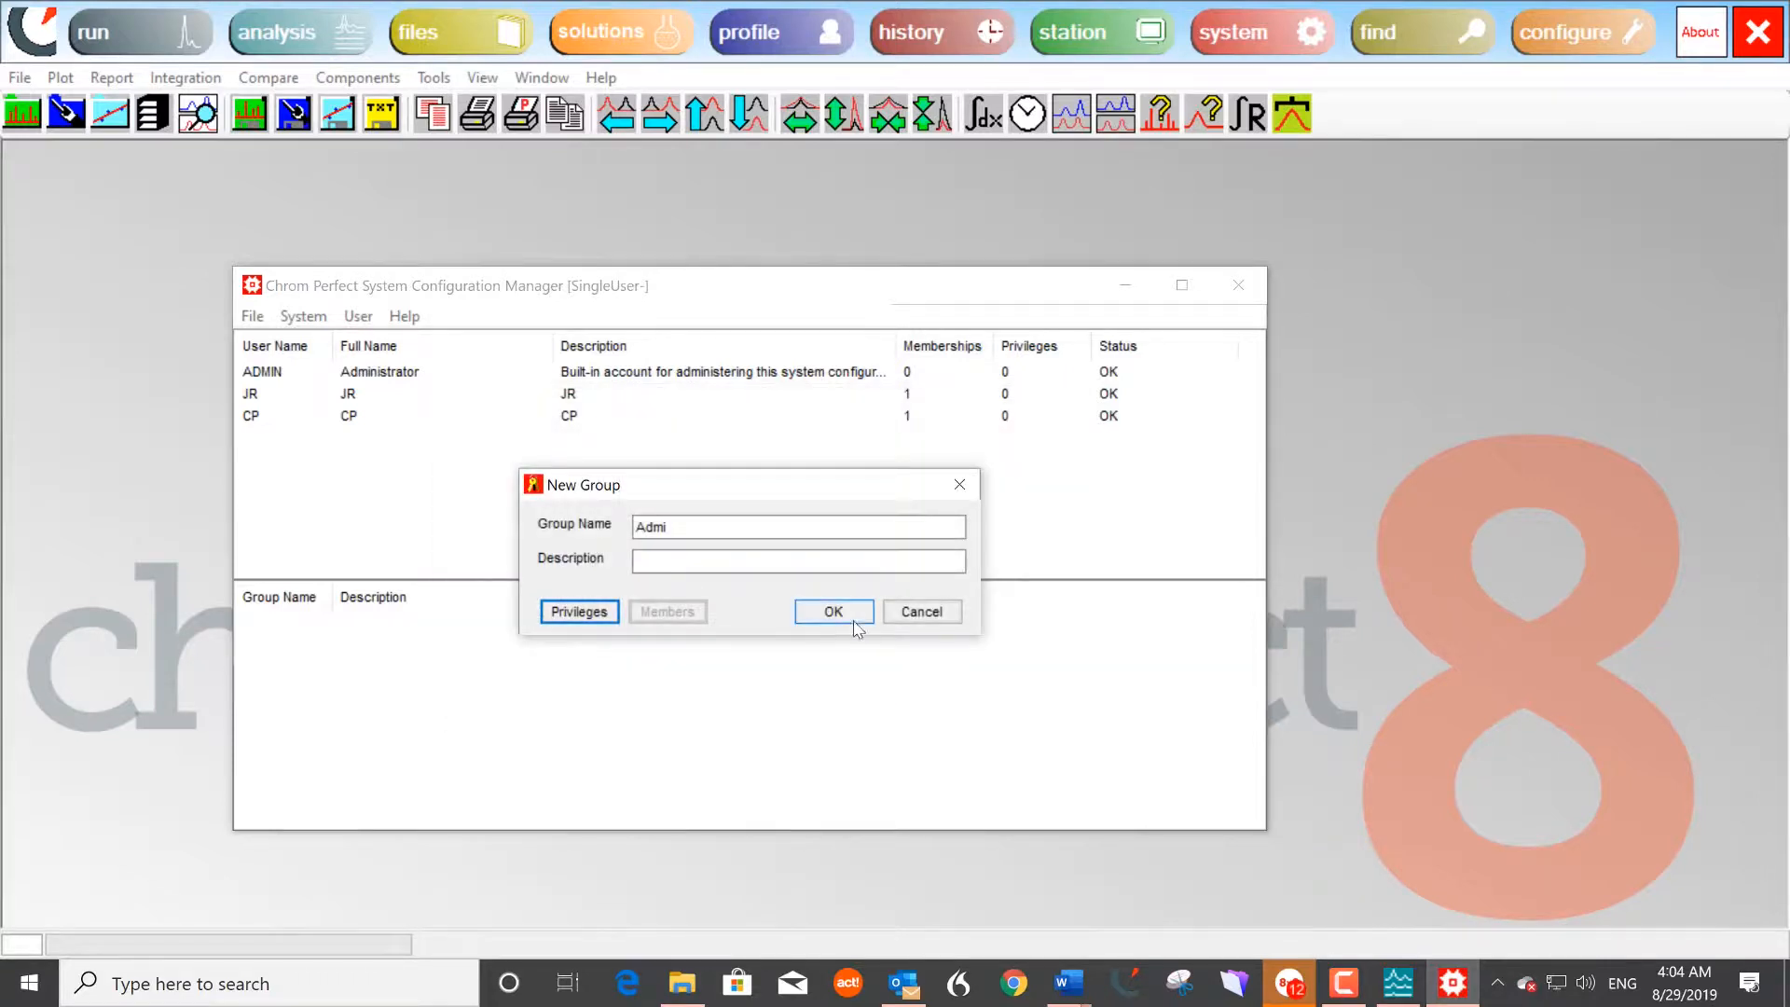
pyautogui.write('n')
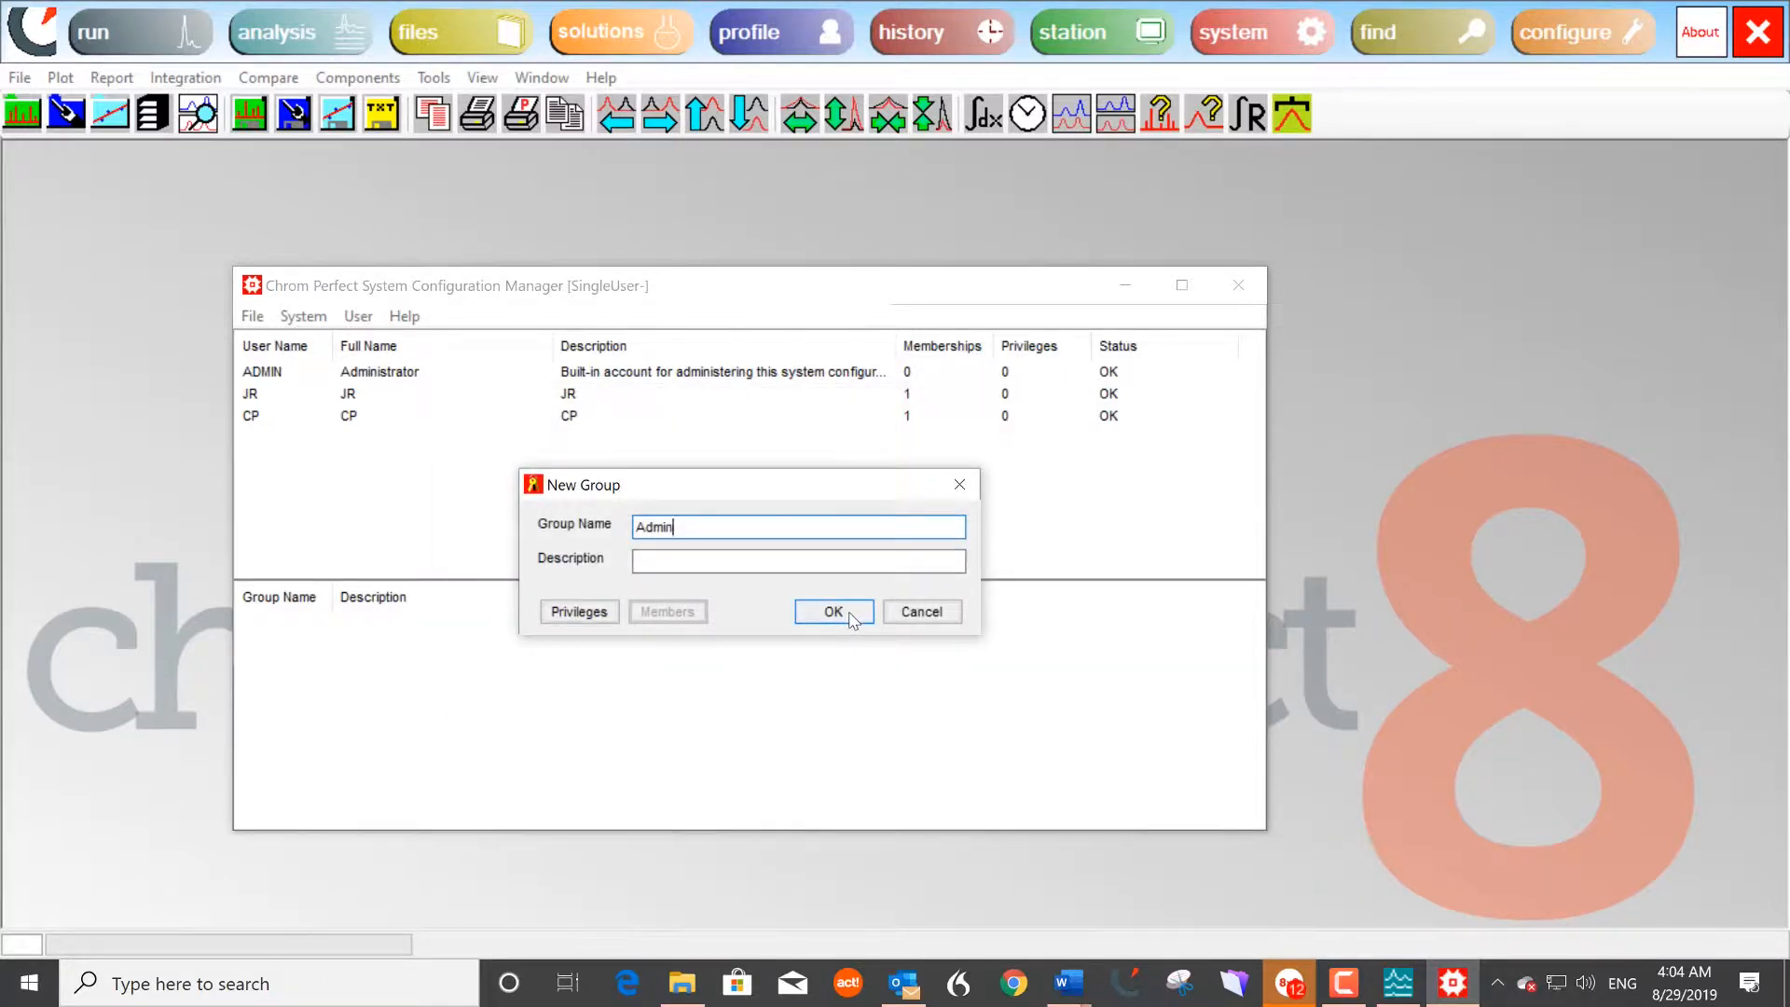
pyautogui.click(834, 611)
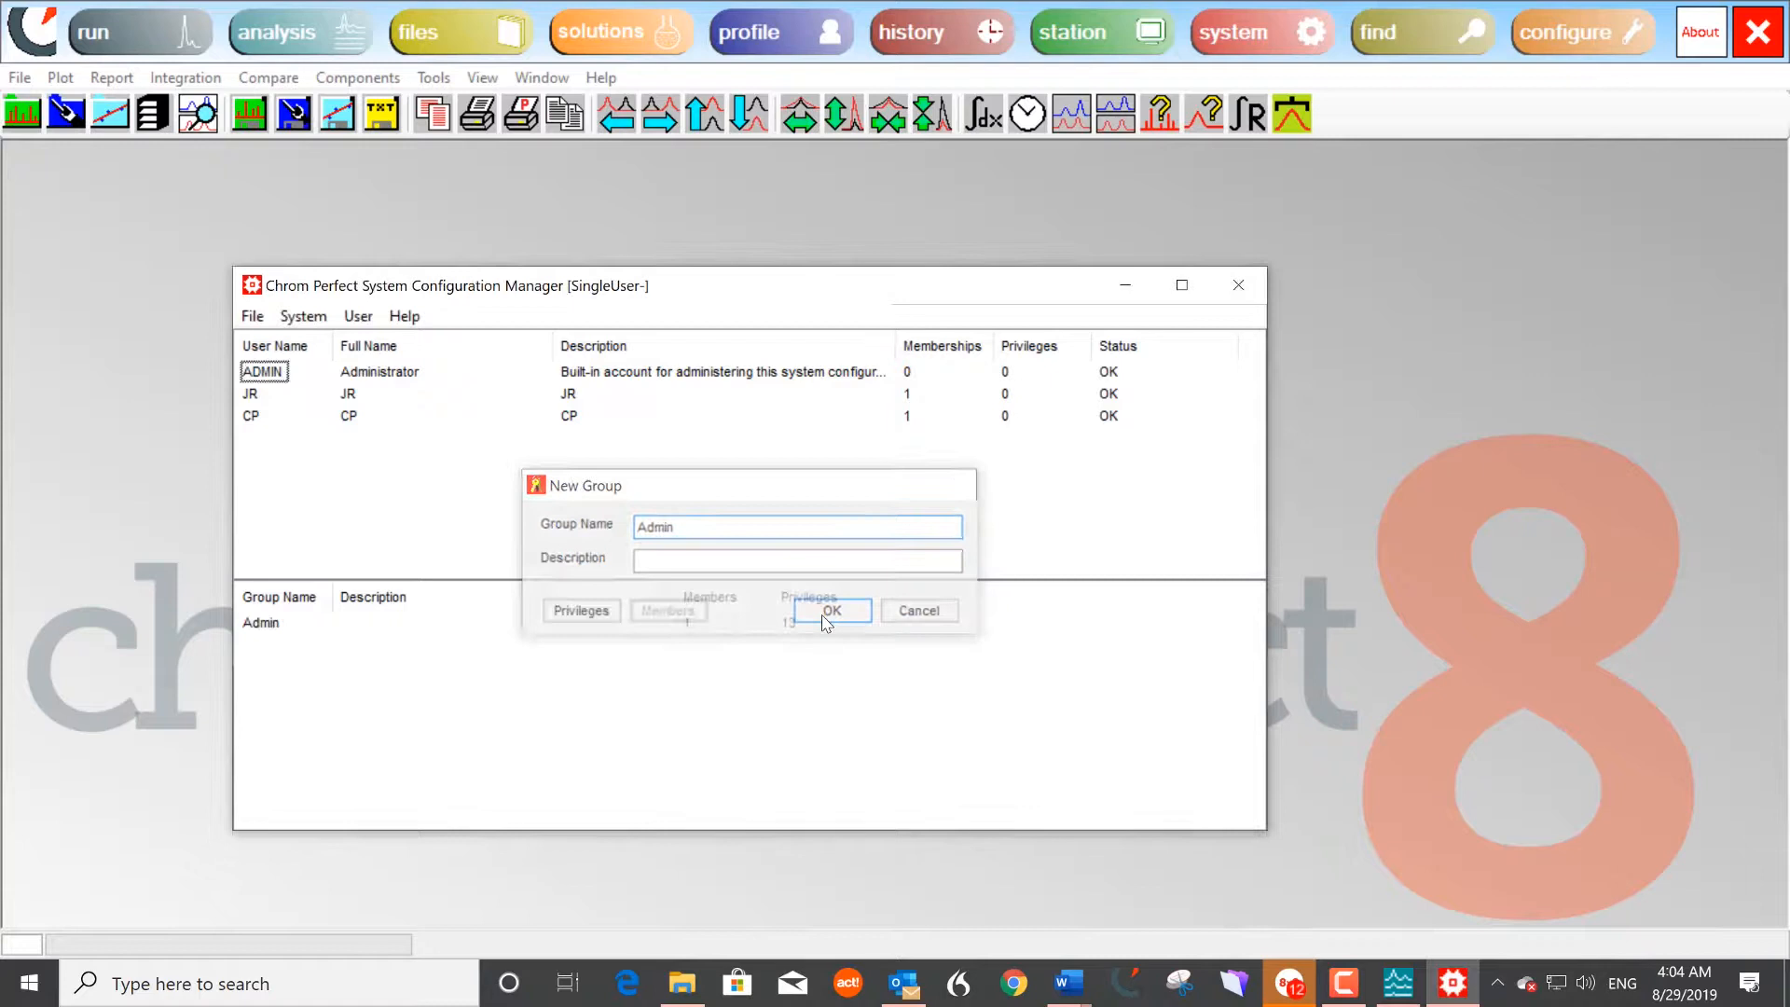
# Step: Add user JR to the members of the Admin group
pyautogui.doubleClick(261, 622)
pyautogui.click(666, 611)
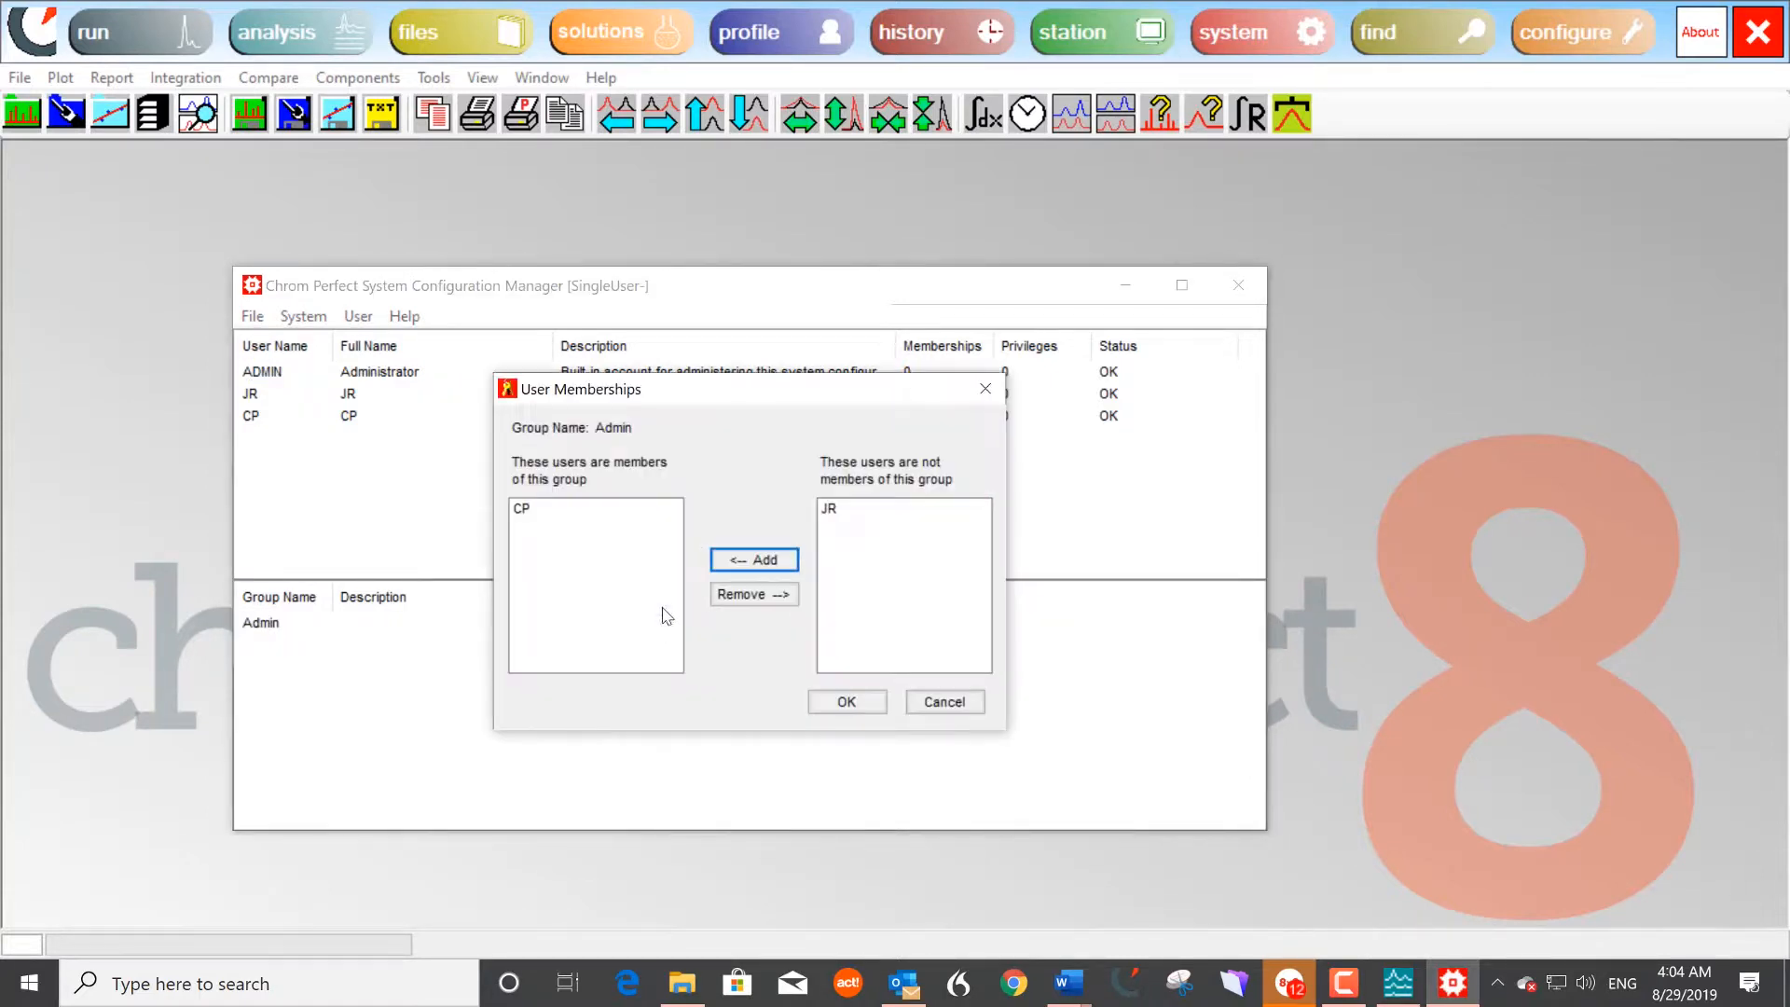
pyautogui.click(829, 509)
pyautogui.click(755, 559)
pyautogui.click(846, 701)
pyautogui.click(833, 612)
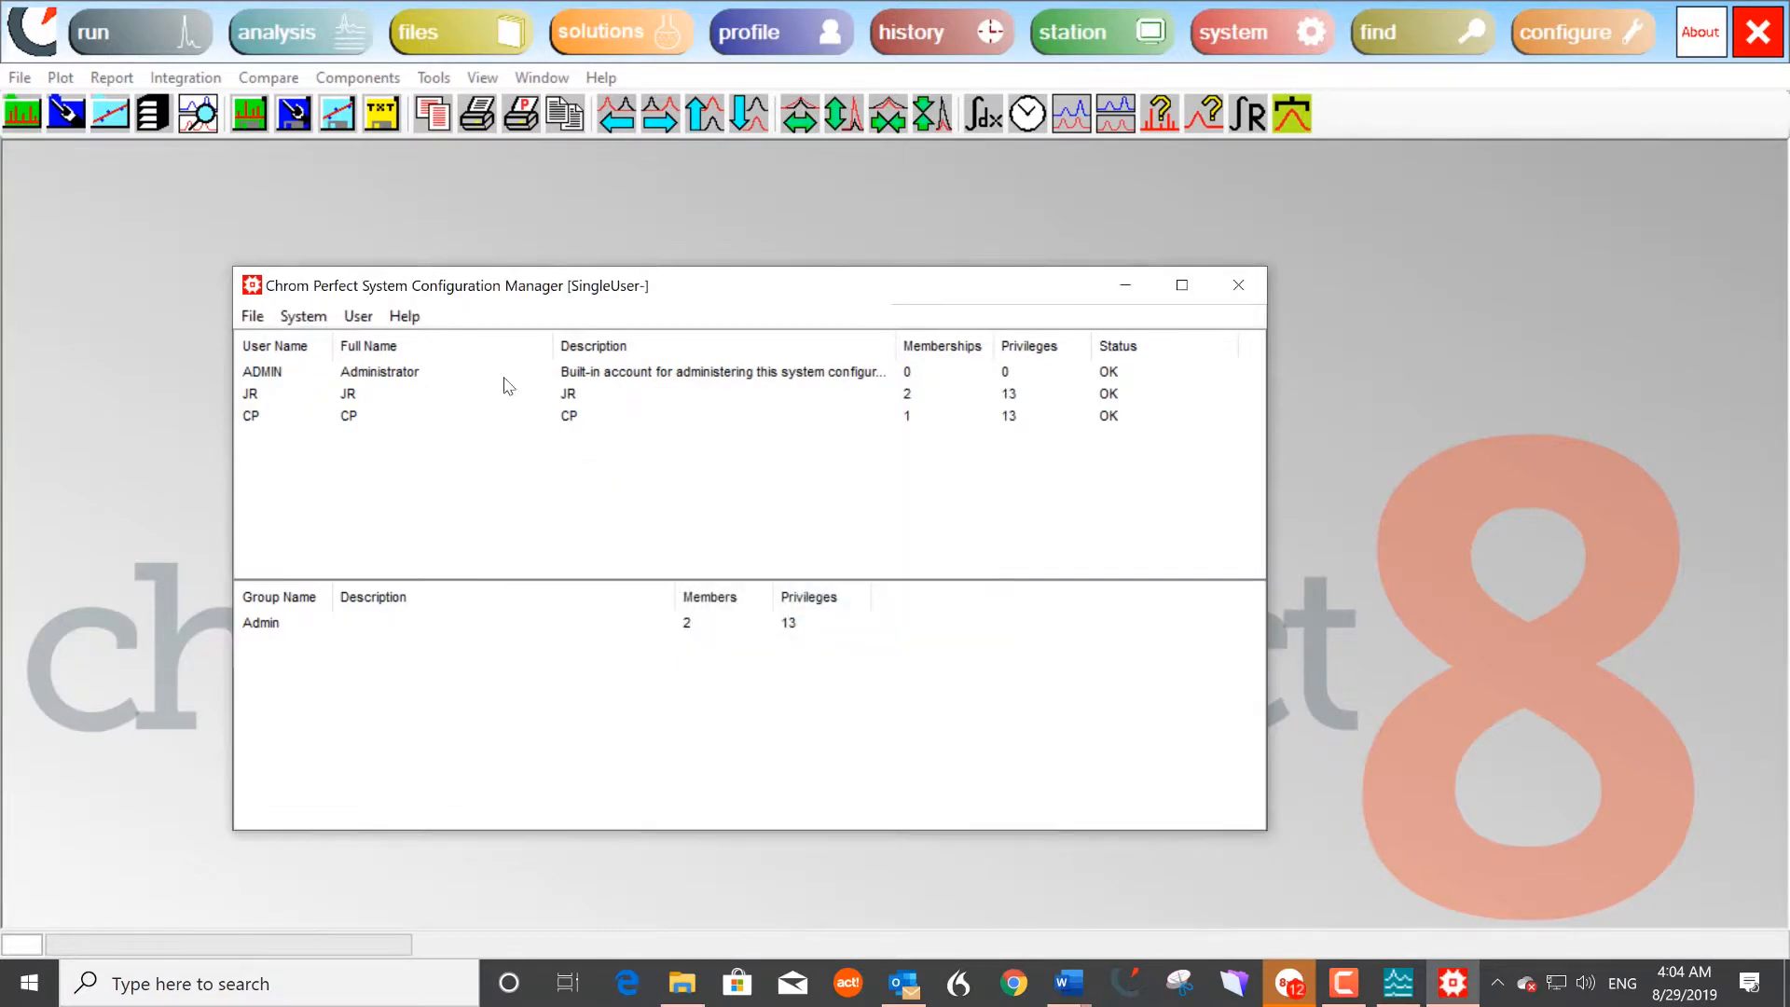
# Step: Save the system configuration changes and close the System Configuration Manager
pyautogui.click(252, 316)
pyautogui.click(273, 345)
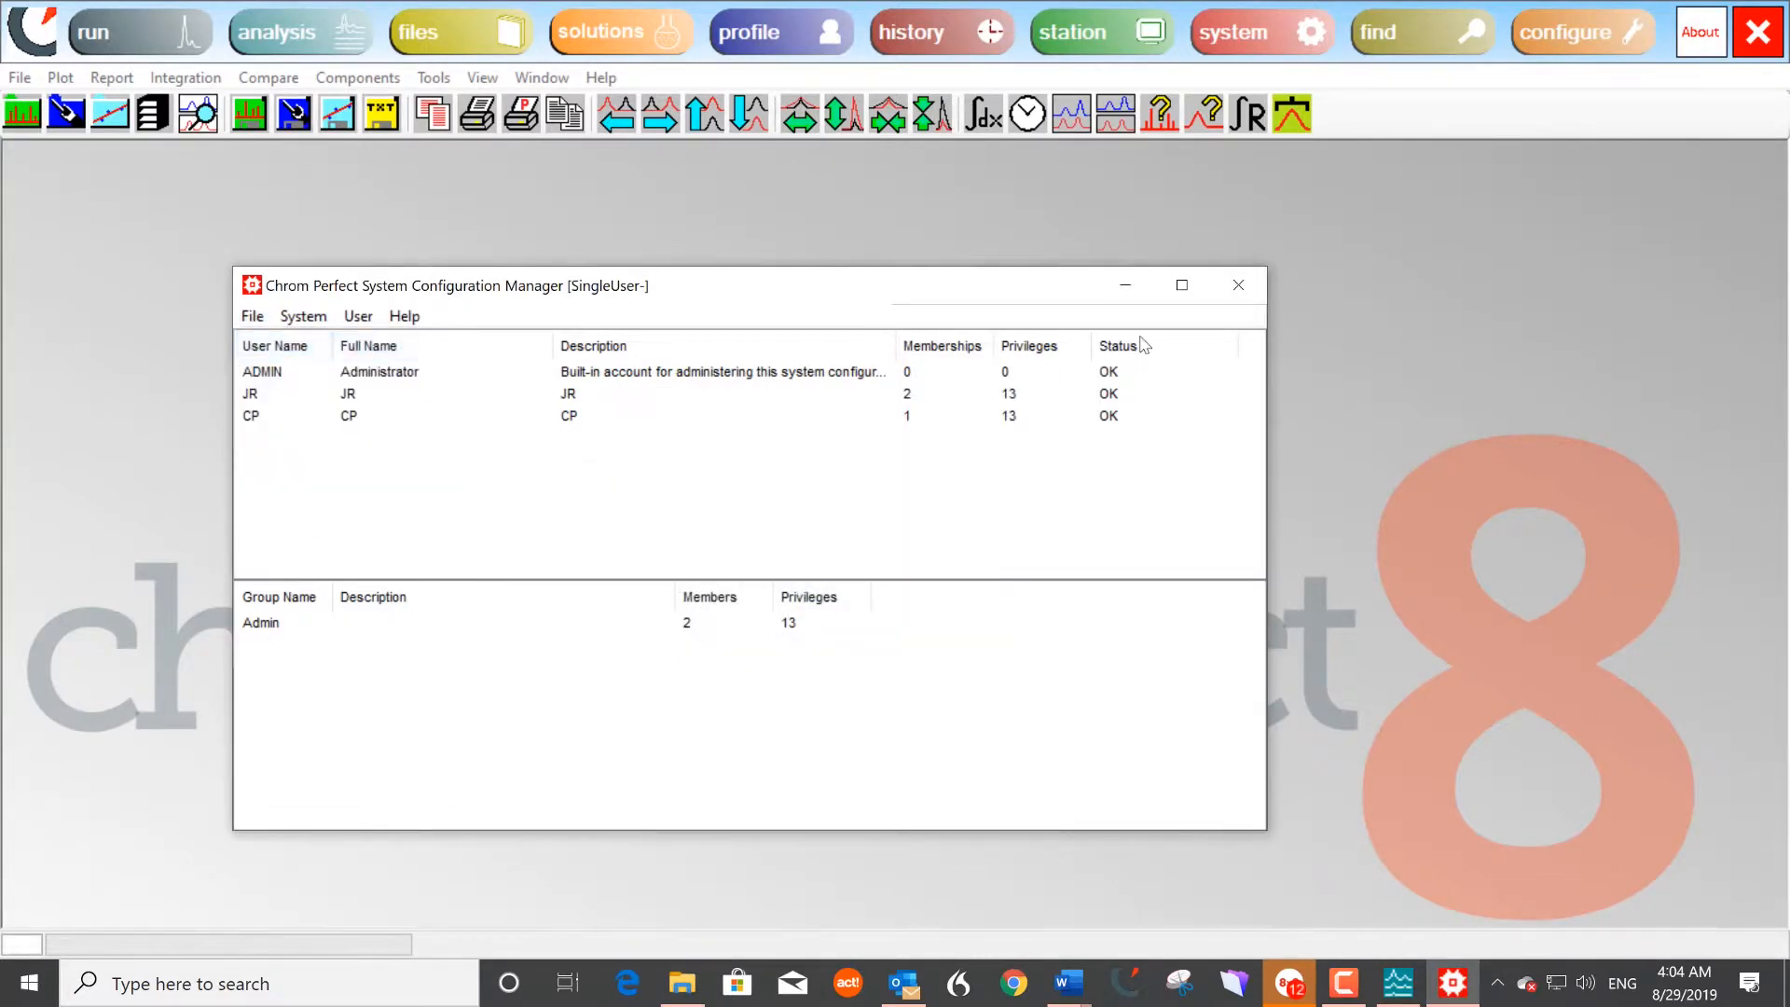
pyautogui.click(1238, 285)
# Step: Log on to Chrom Perfect as user JR with the account password
pyautogui.write('JR')
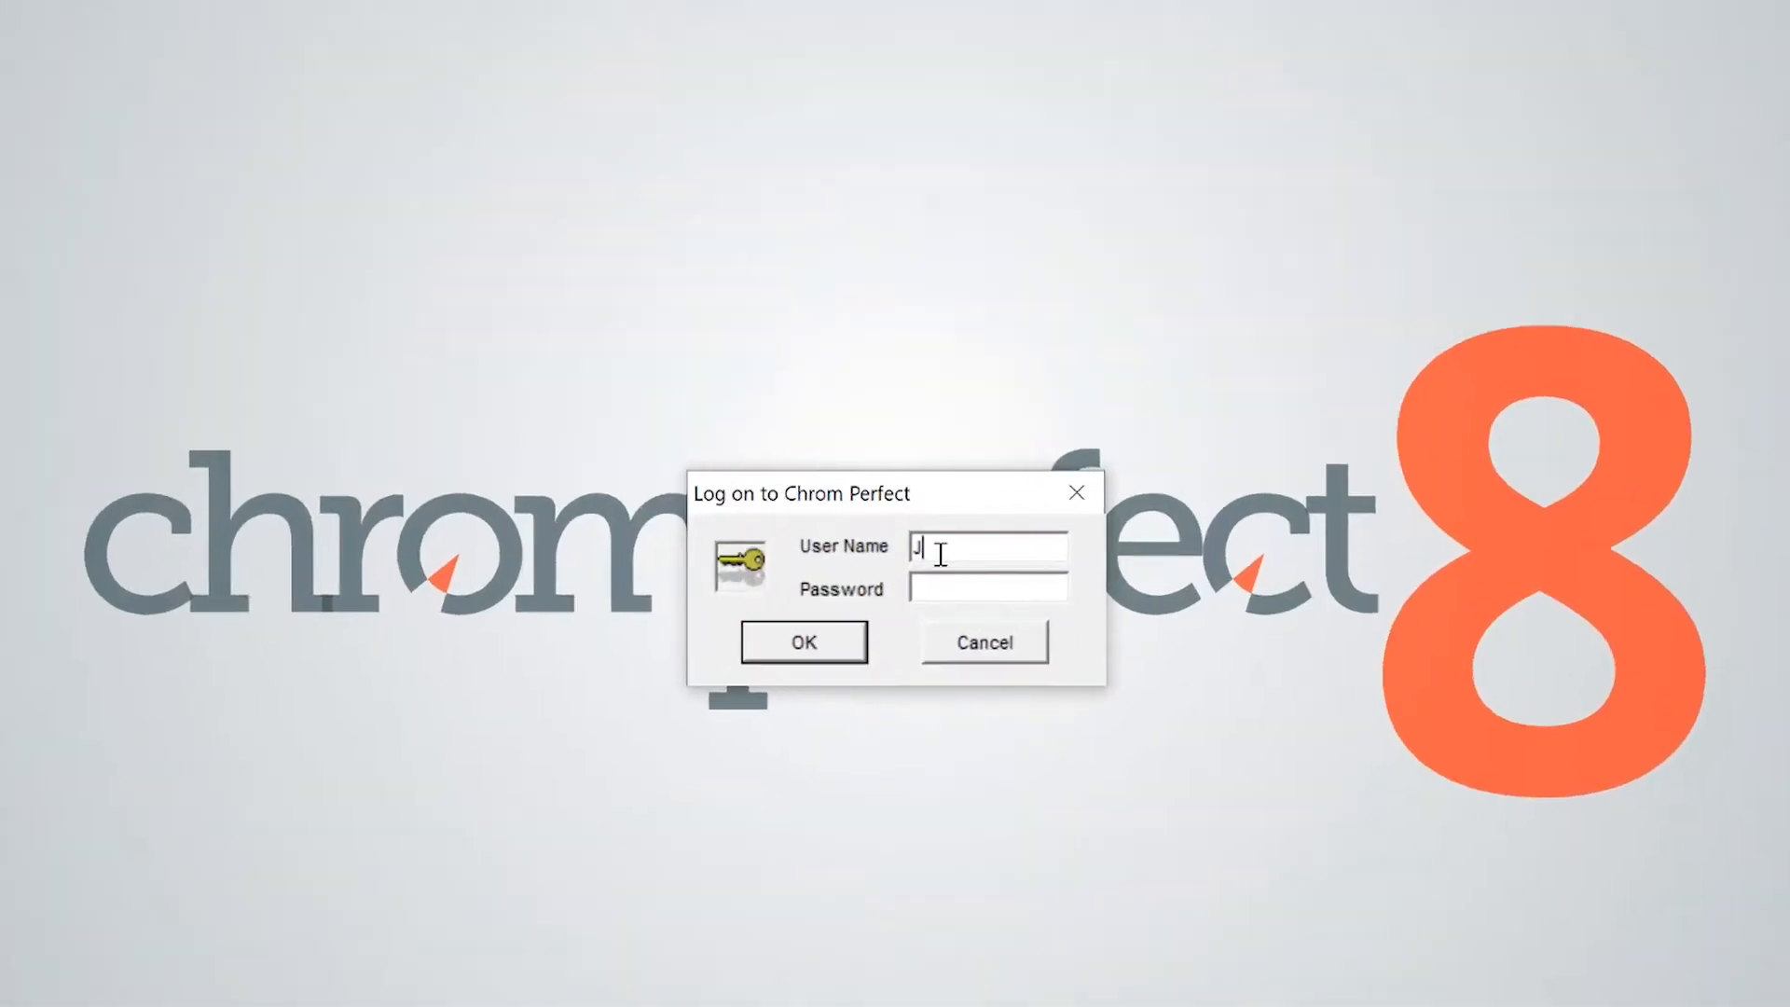
pyautogui.press('Tab')
pyautogui.write('**')
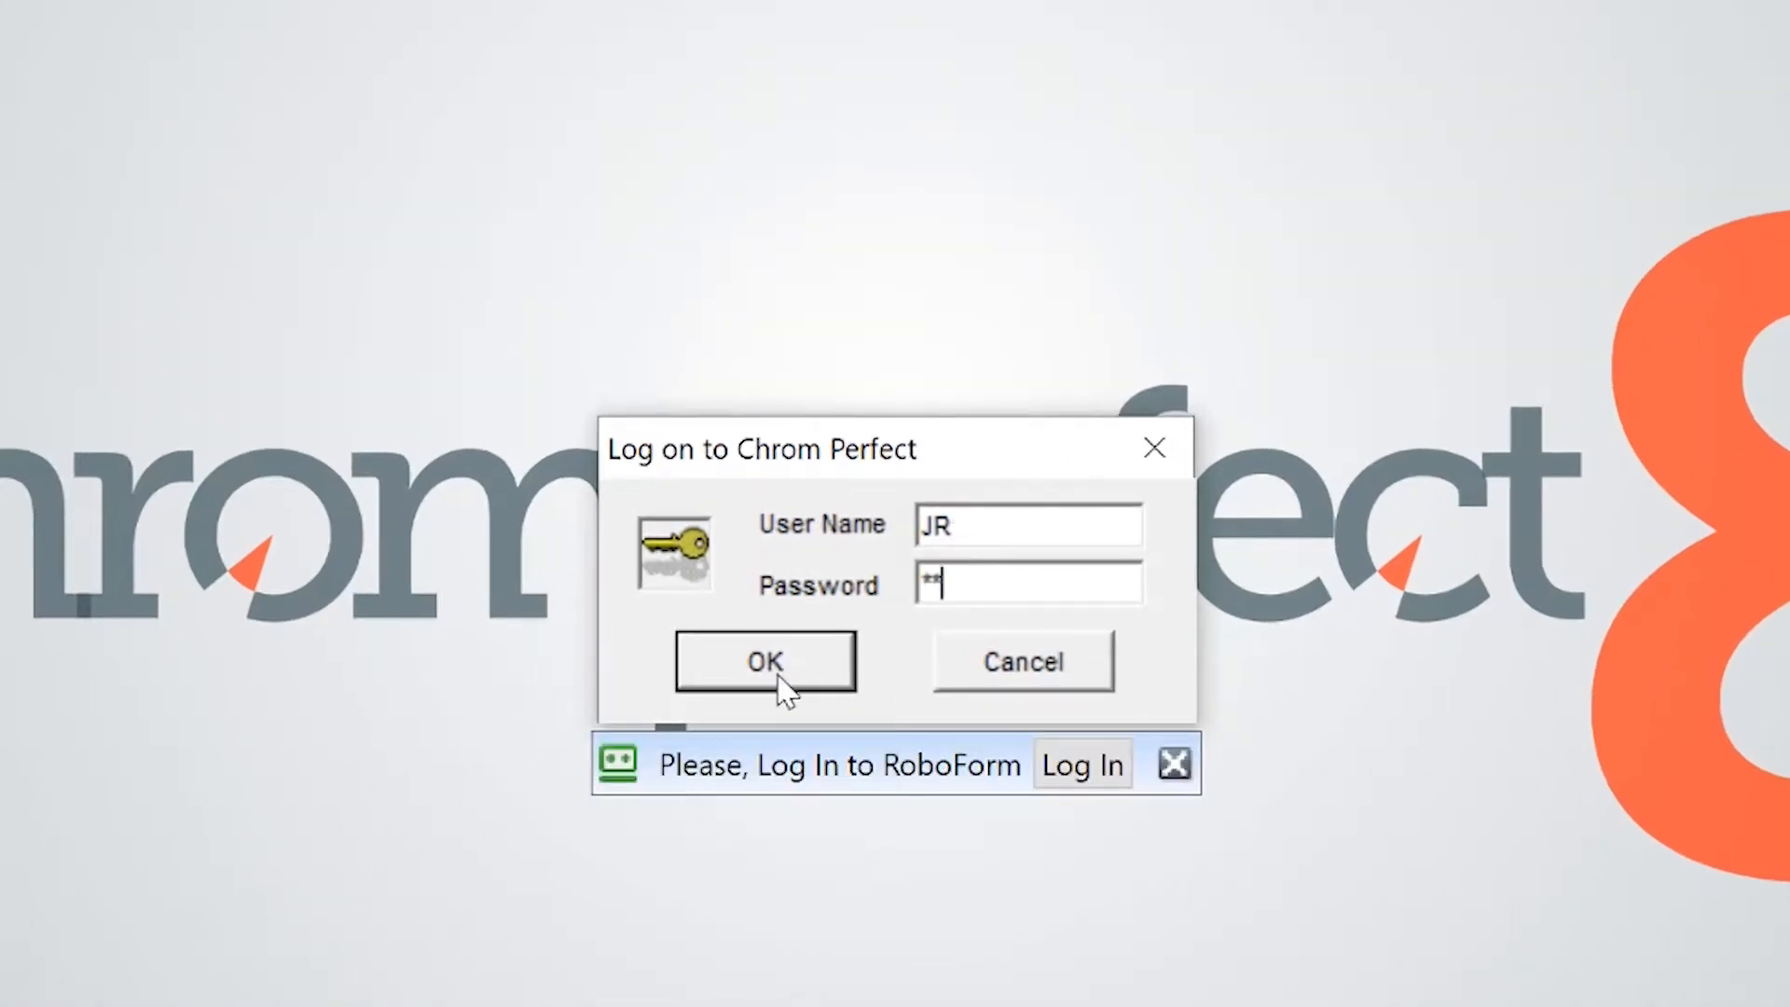
pyautogui.click(779, 679)
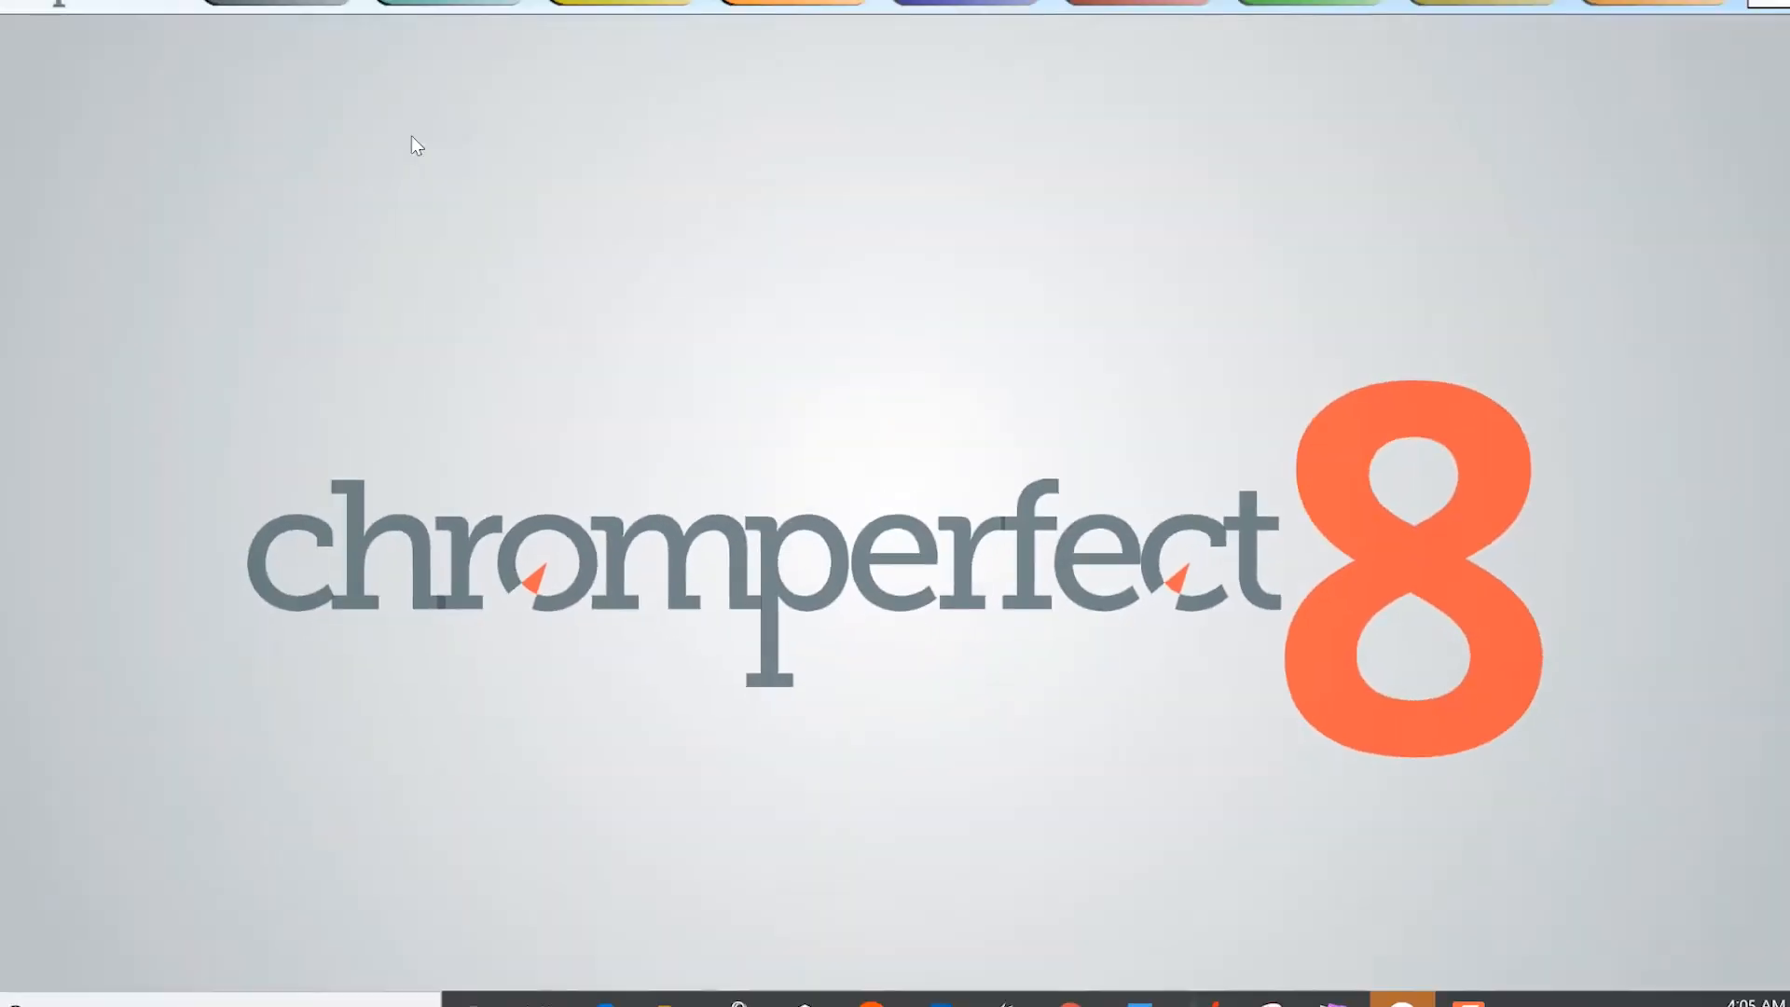